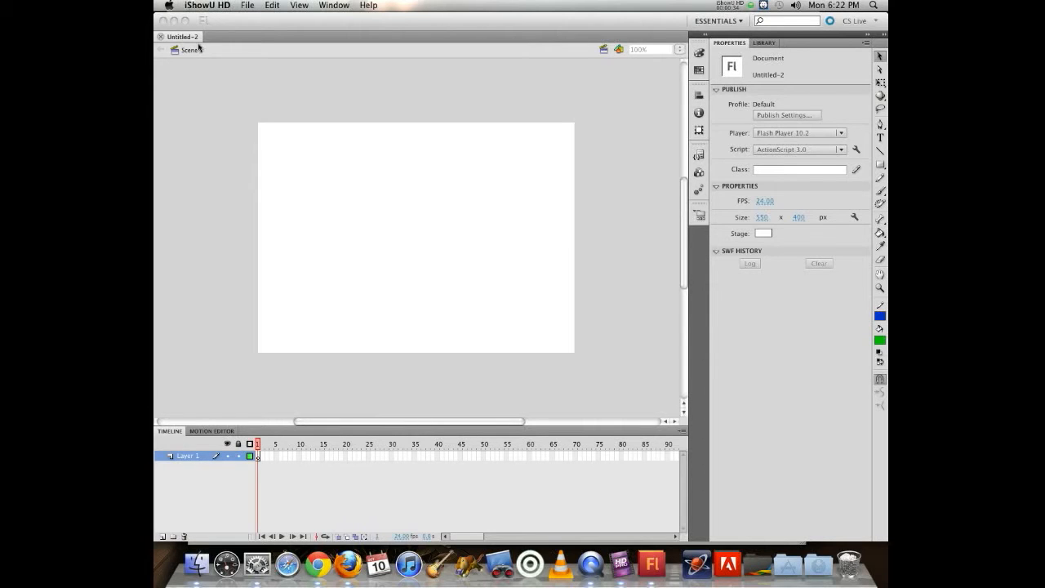
Step: Save the new document to the Desktop as inClassPM.fla in Flash CS5.5 Document format
click(239, 147)
click(222, 5)
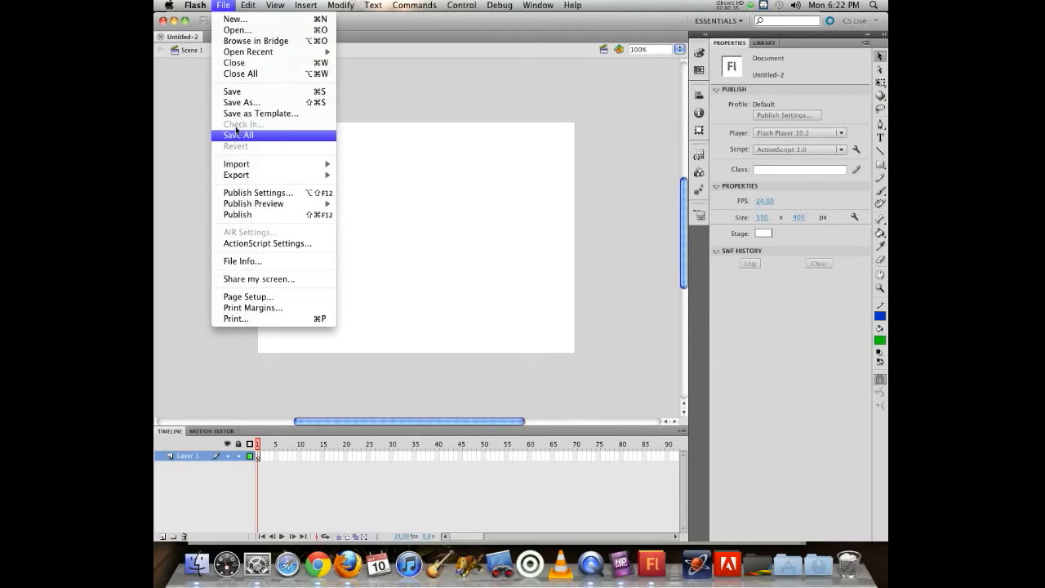
click(232, 91)
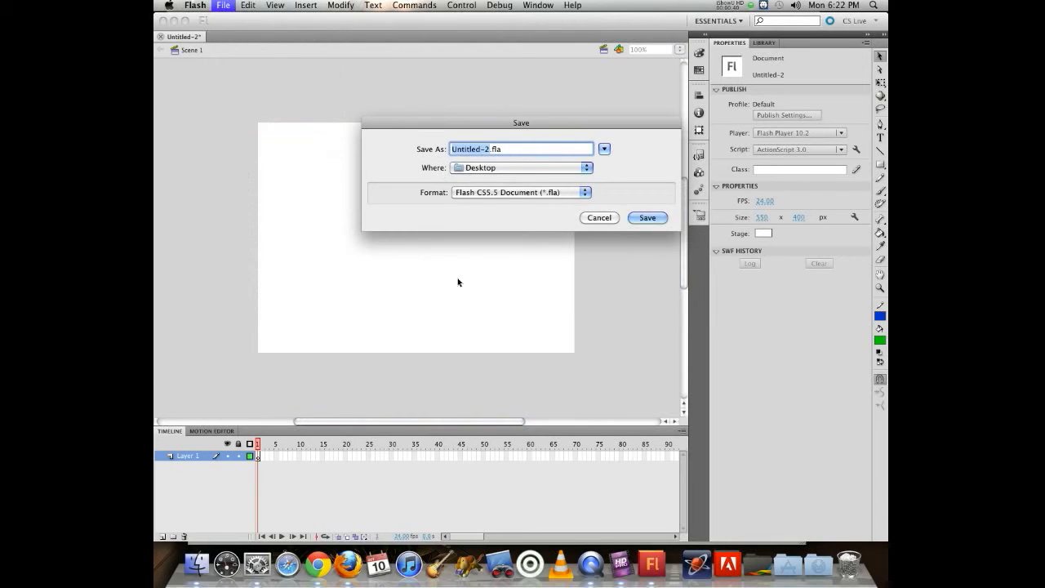
text(inClassP)
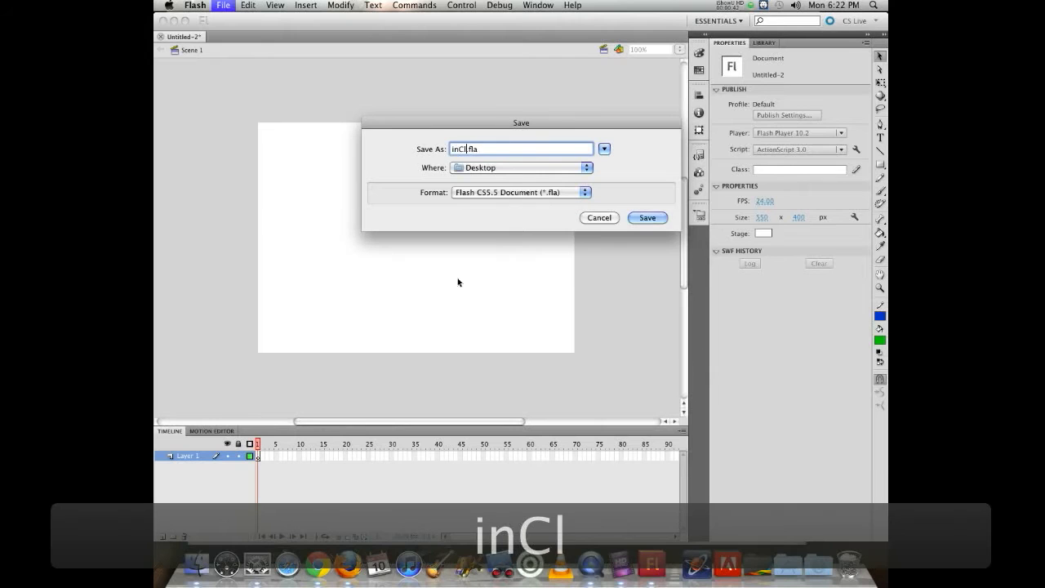
text(M)
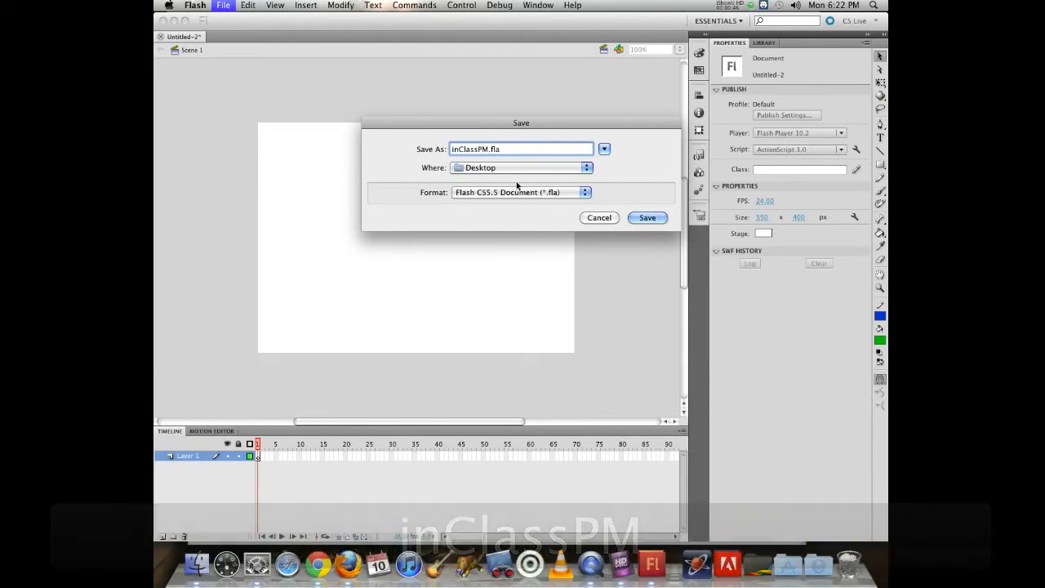
click(487, 196)
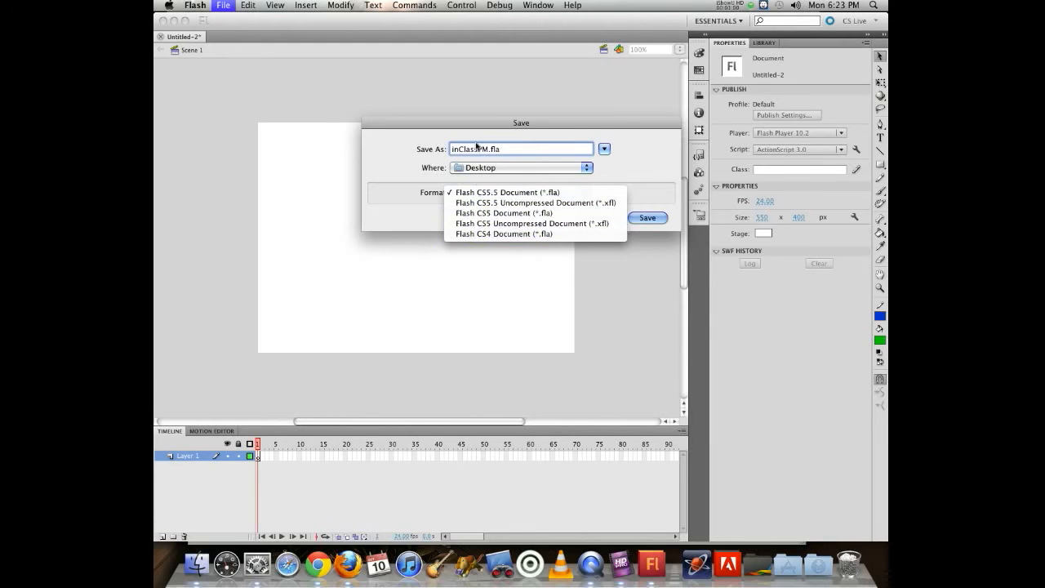
click(484, 194)
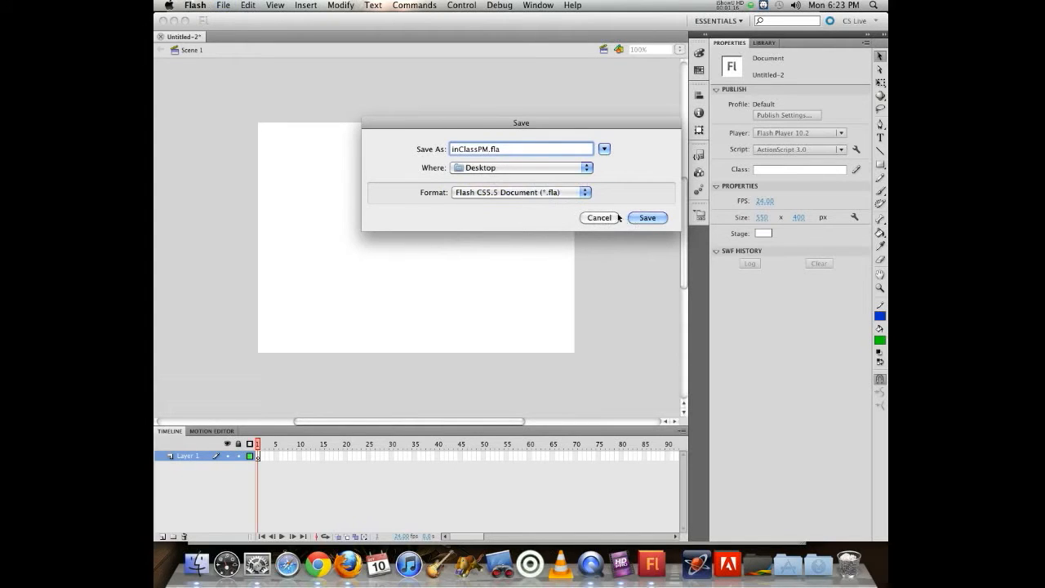
click(647, 217)
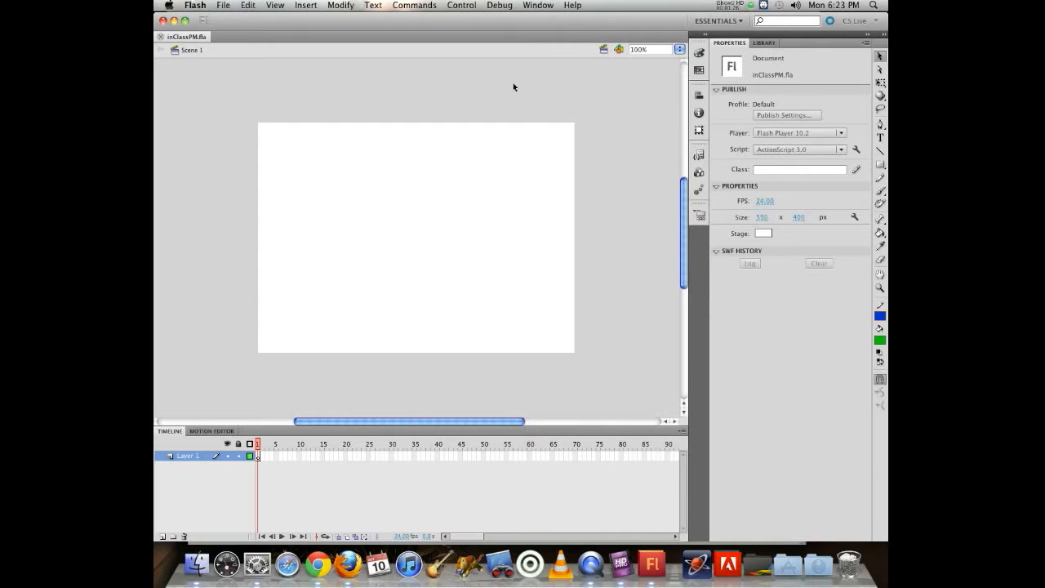
key(Escape)
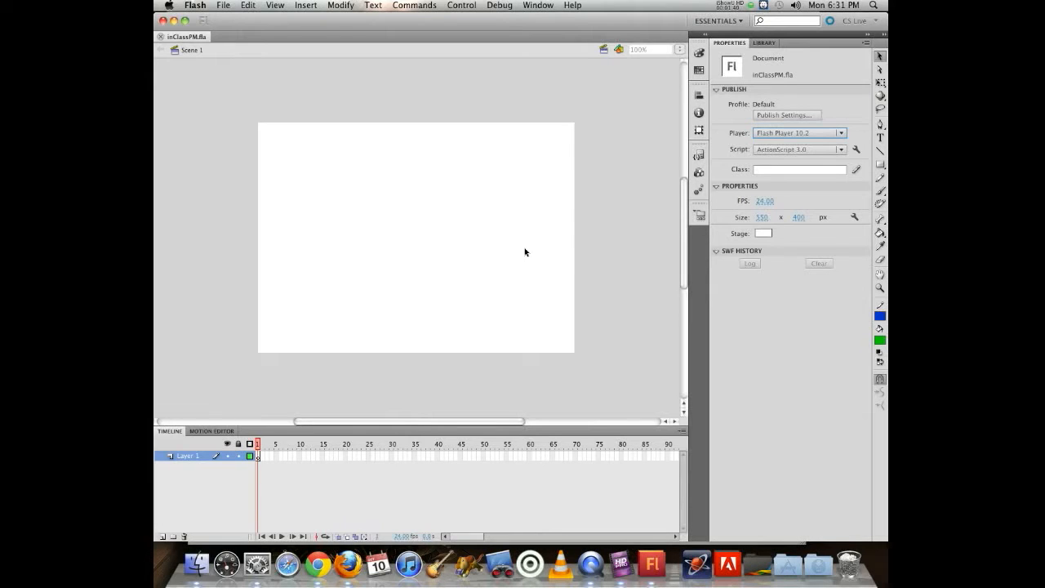
Step: Draw a circle about 246 px across on the stage with the Oval tool, using a blue stroke and green fill
click(880, 179)
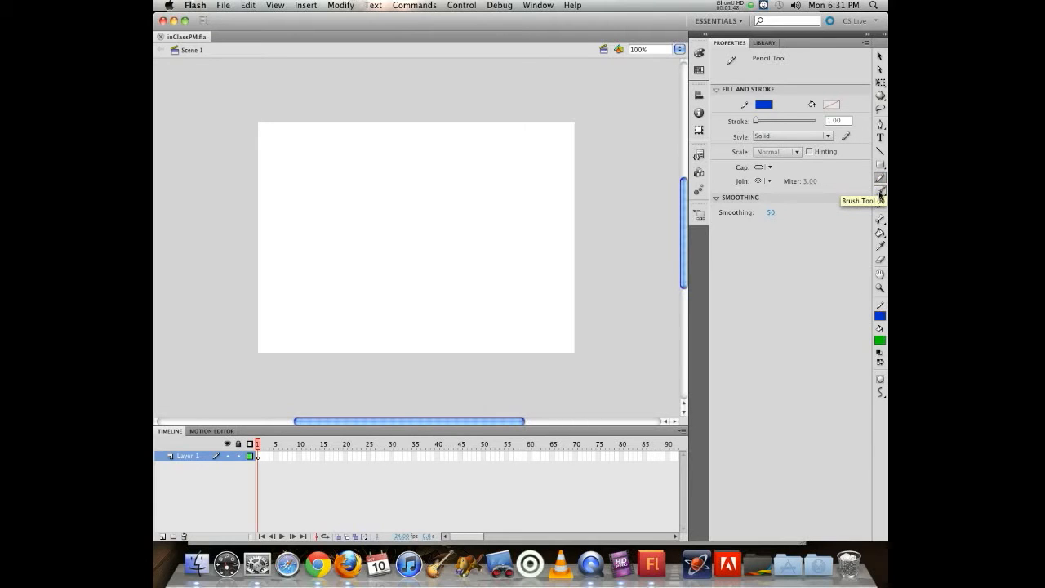
click(880, 193)
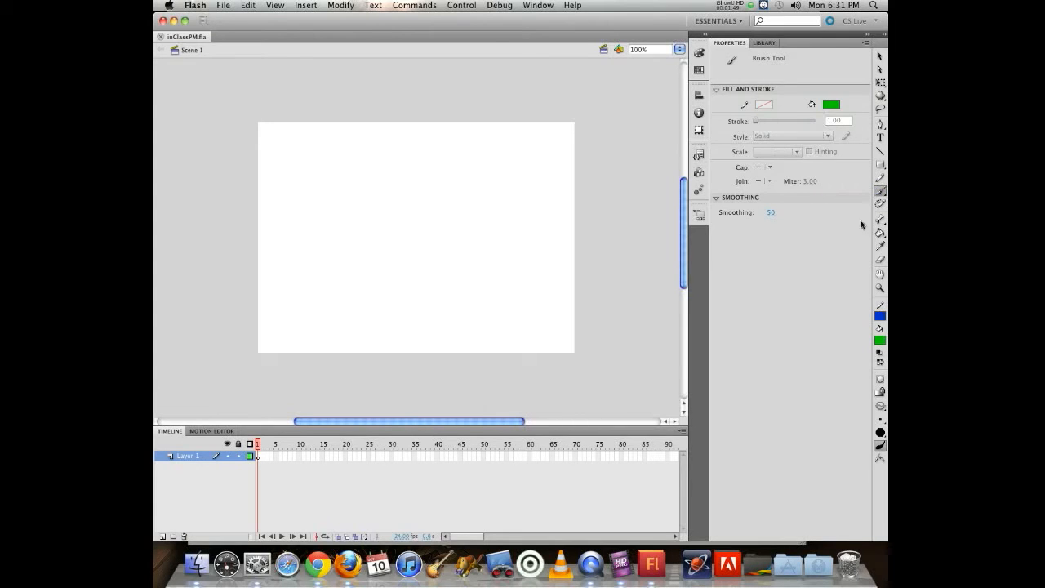
click(880, 166)
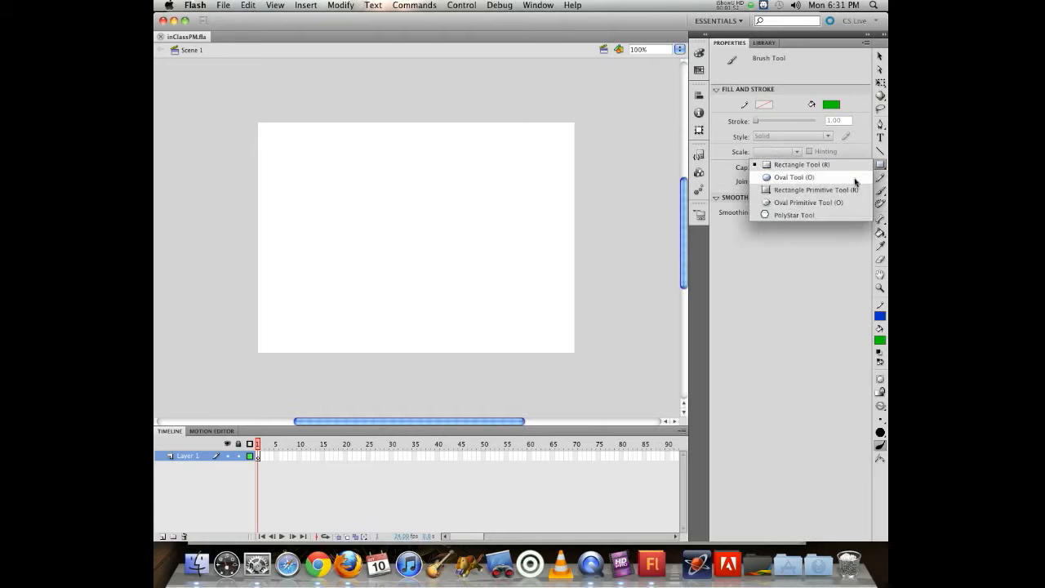
click(794, 179)
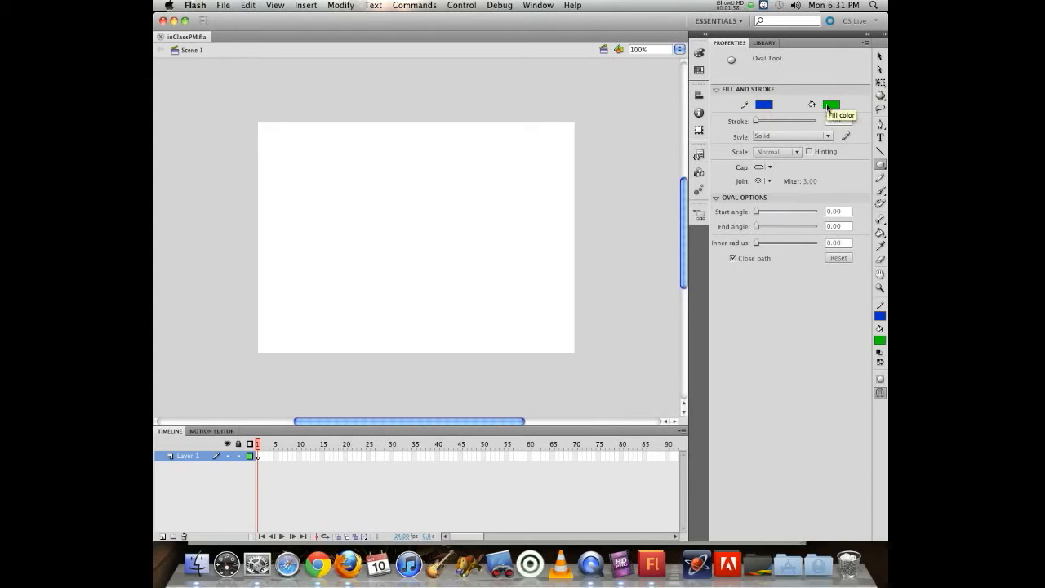
drag(327, 168, 470, 311)
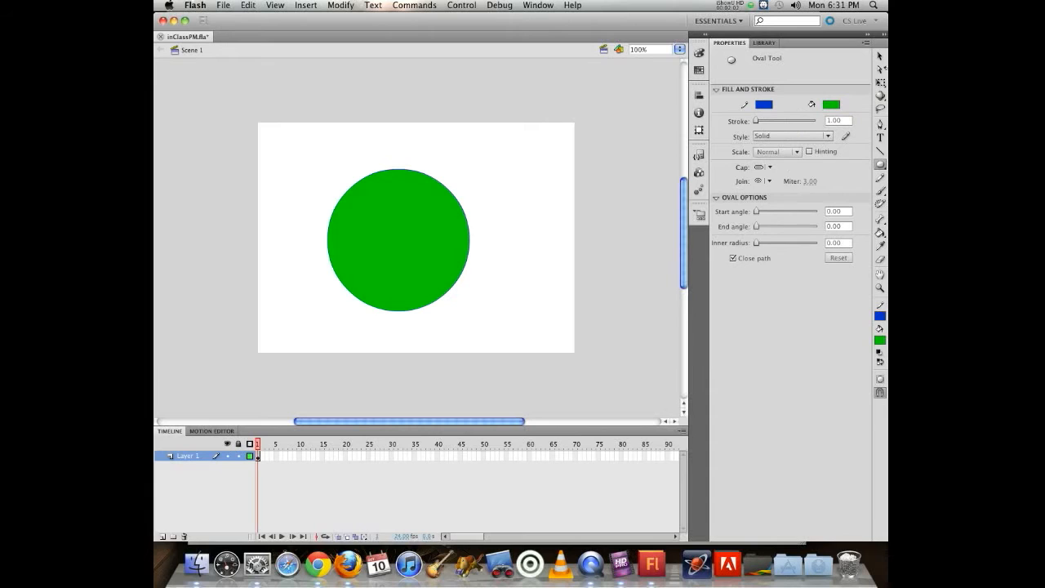
Step: Select the whole circle, fill and outline together, and delete it from the stage
click(880, 57)
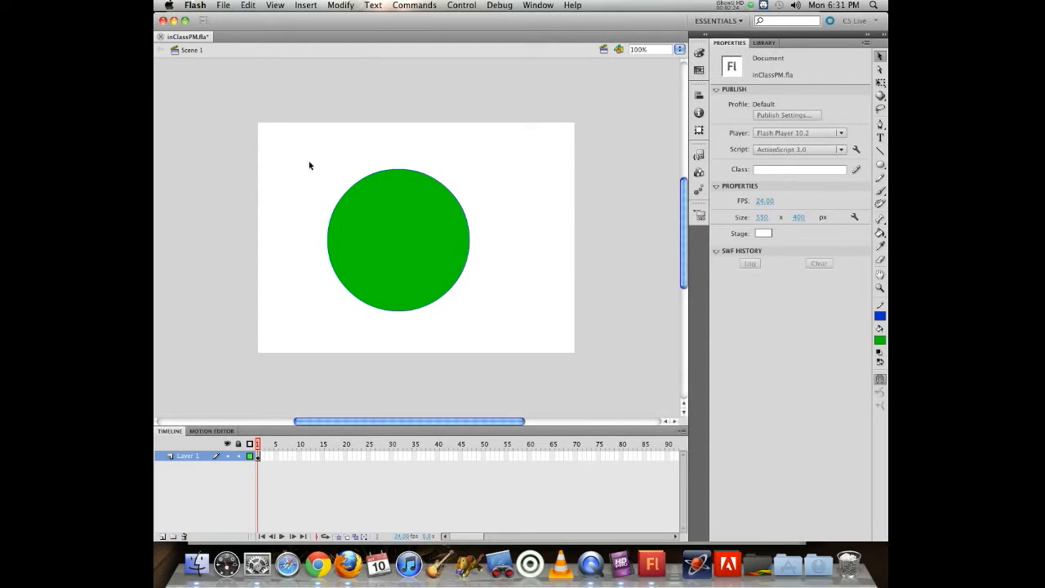
drag(310, 143, 511, 347)
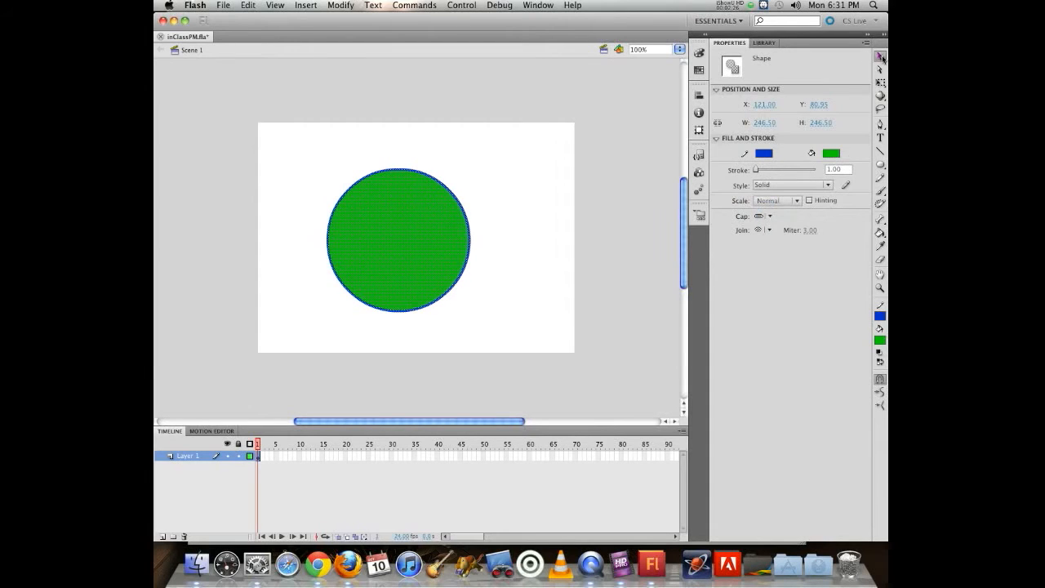
drag(274, 148, 507, 318)
key(Delete)
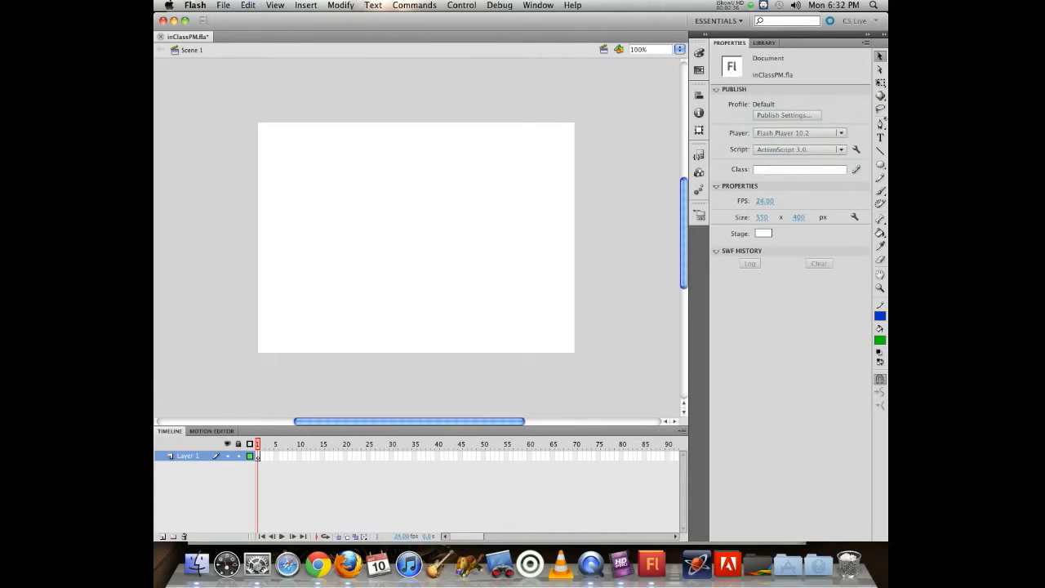
Step: Paint three roughly concentric green rings and a short vertical line beside them with the Brush tool at its largest size
click(880, 190)
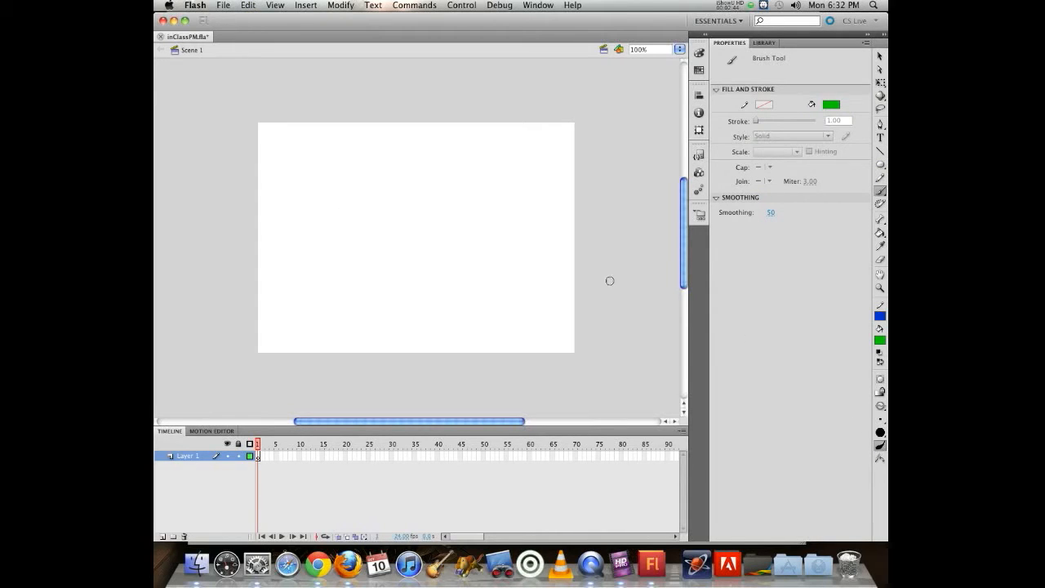
click(876, 422)
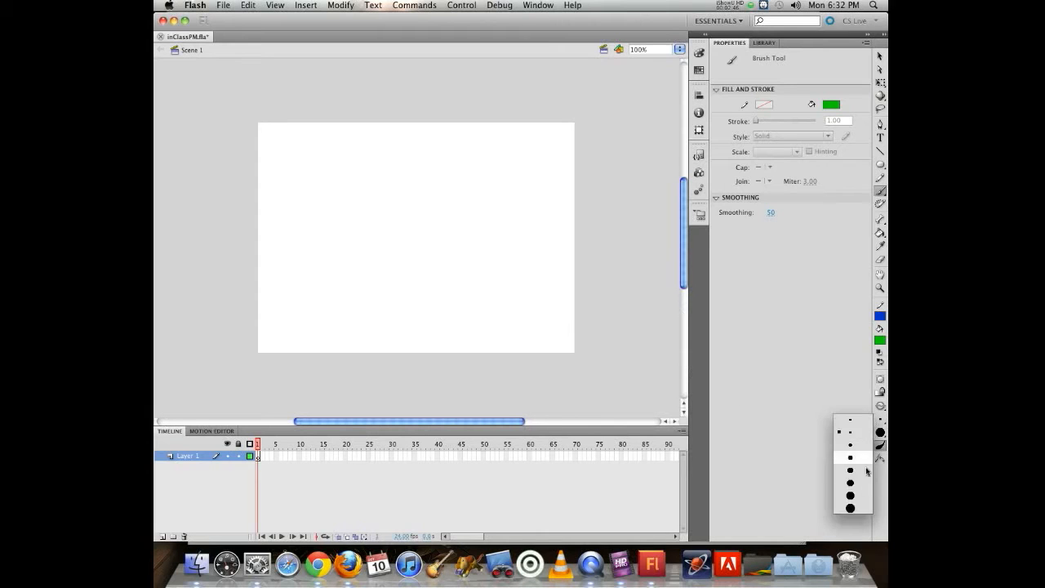
click(855, 504)
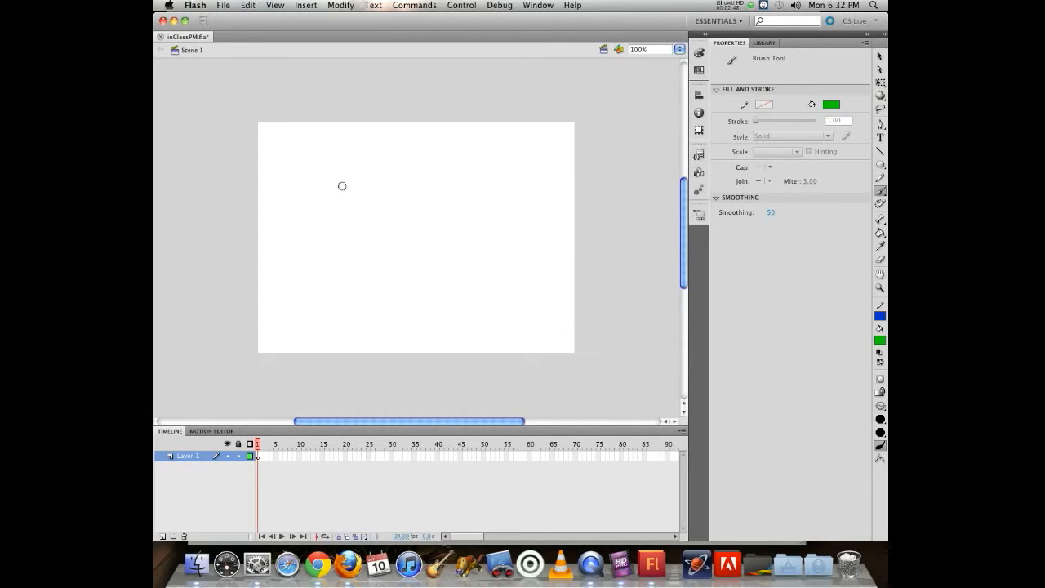
mouse_move(343, 186)
mouse_down()
mouse_move(403, 172)
mouse_move(460, 236)
mouse_move(397, 289)
mouse_move(332, 258)
mouse_move(327, 202)
mouse_move(350, 174)
mouse_up()
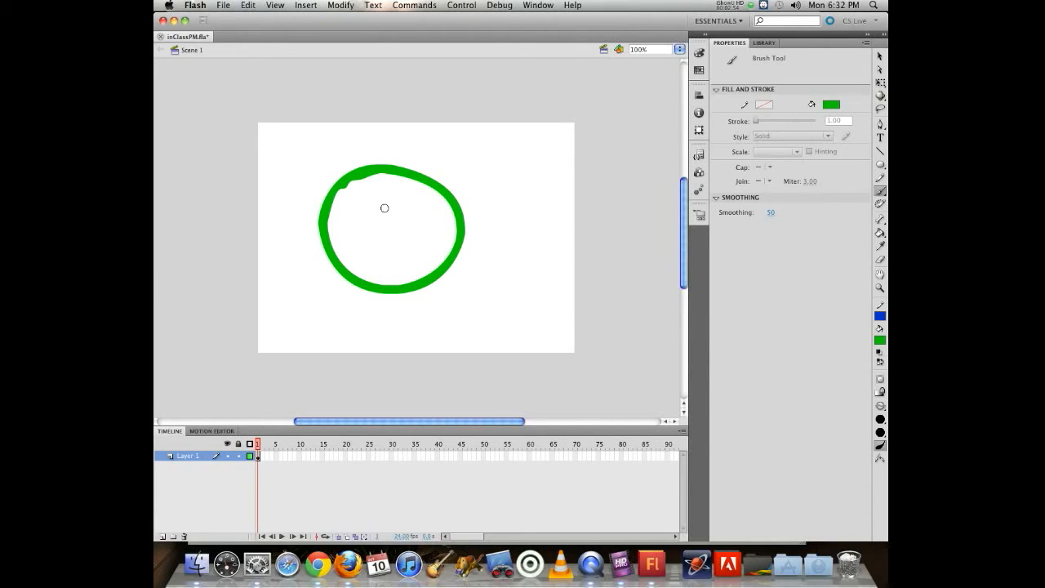
mouse_move(384, 206)
mouse_down()
mouse_move(417, 224)
mouse_move(391, 258)
mouse_move(359, 253)
mouse_move(356, 230)
mouse_move(386, 204)
mouse_up()
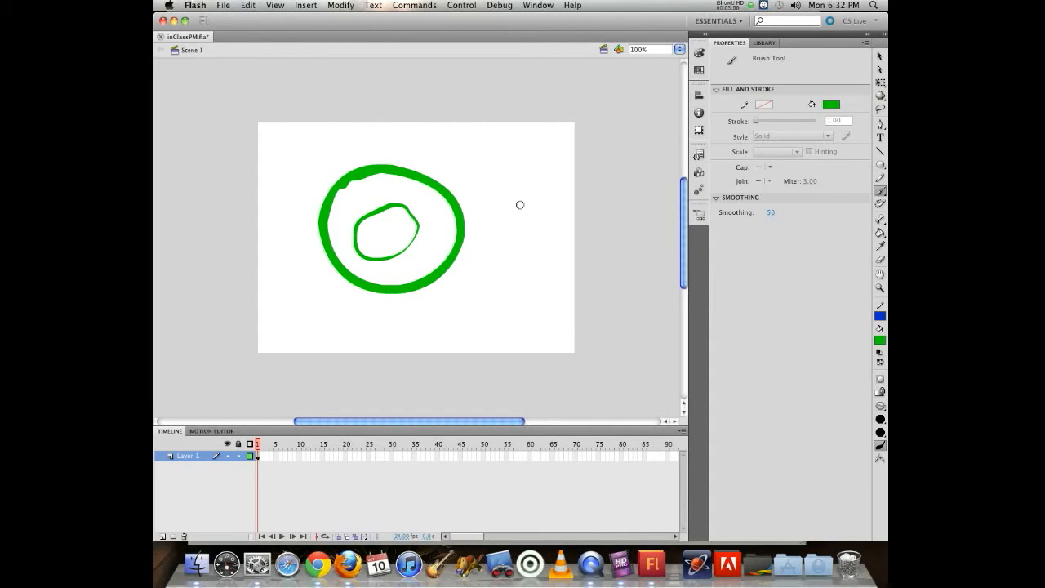
mouse_move(446, 161)
mouse_down()
mouse_move(494, 200)
mouse_move(496, 237)
mouse_move(474, 279)
mouse_move(436, 307)
mouse_move(388, 318)
mouse_move(332, 311)
mouse_move(290, 247)
mouse_move(289, 215)
mouse_move(319, 168)
mouse_move(380, 140)
mouse_move(446, 161)
mouse_up()
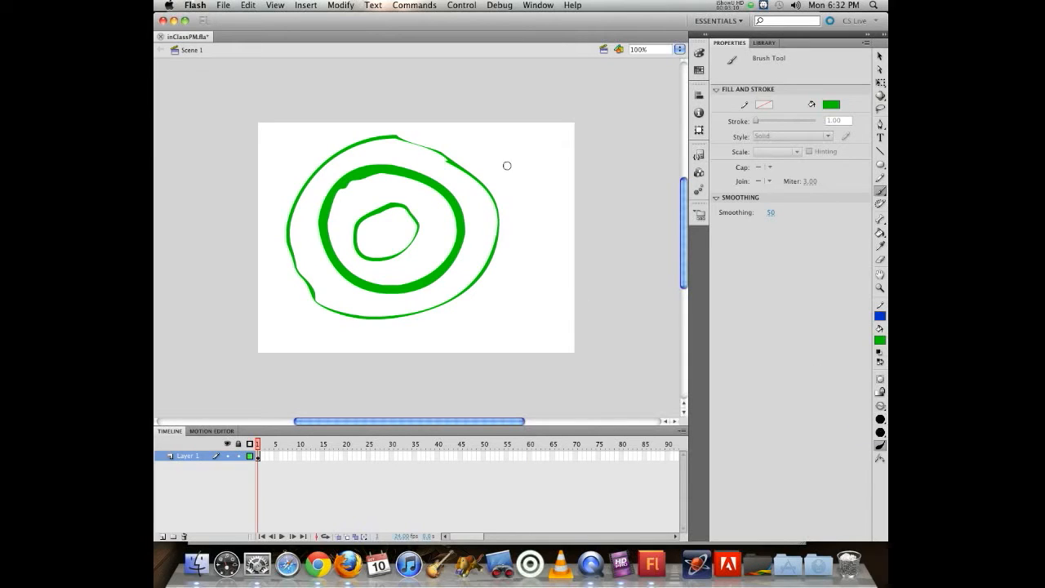
drag(526, 151, 528, 224)
Step: Keep the largest brush size and set the brush's fill color to red
click(880, 418)
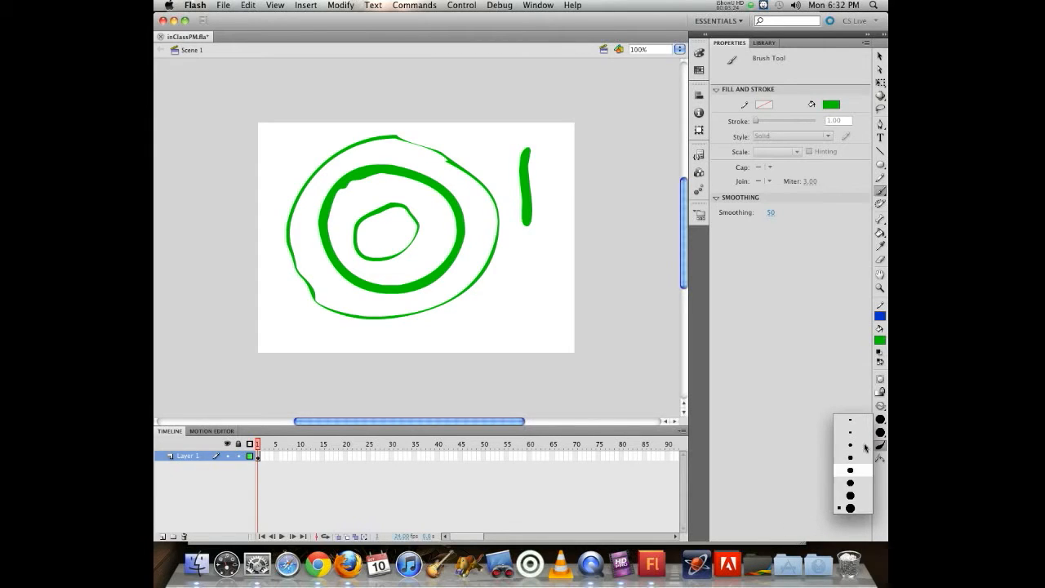
click(850, 508)
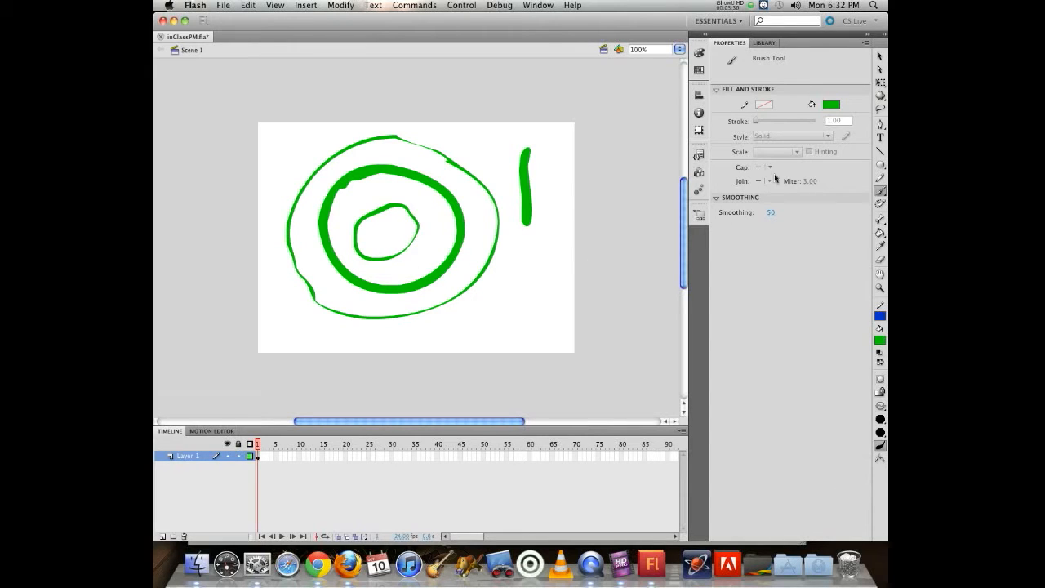
click(831, 104)
click(837, 187)
Step: Paint two thick vertical red strokes with the largest brush size, one through the rings' center and one between the rings and the short green line
key(super+minus)
key(super+minus)
key(super+minus)
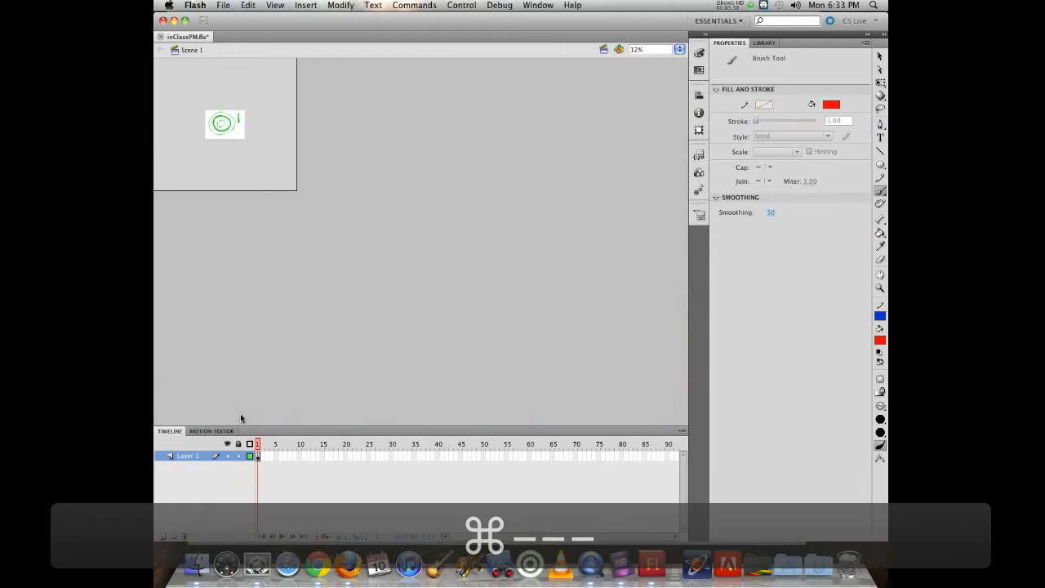
key(super+equal)
key(super+equal)
key(super+equal)
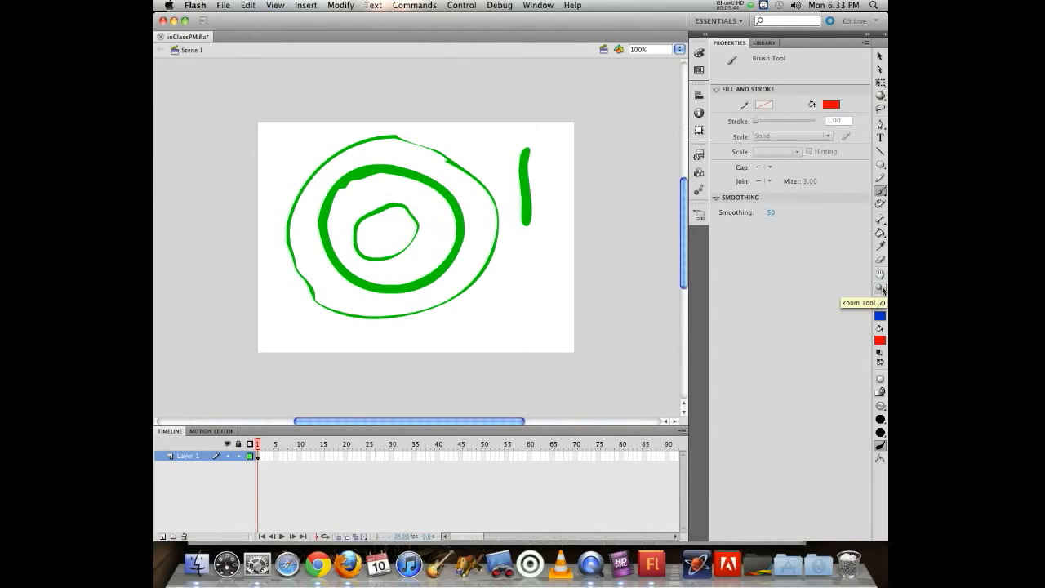
key(super+minus)
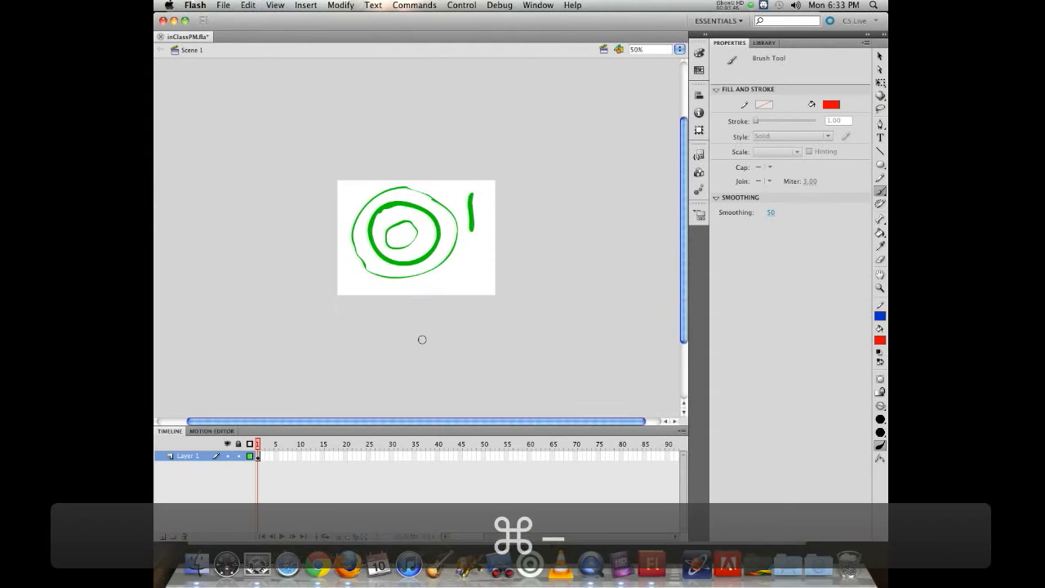
key(super+minus)
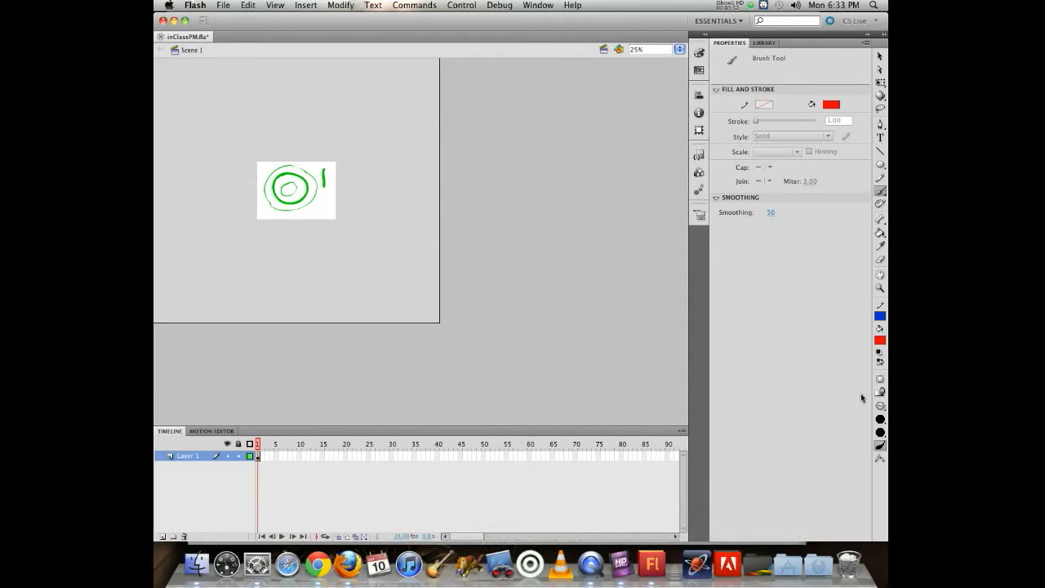
click(878, 419)
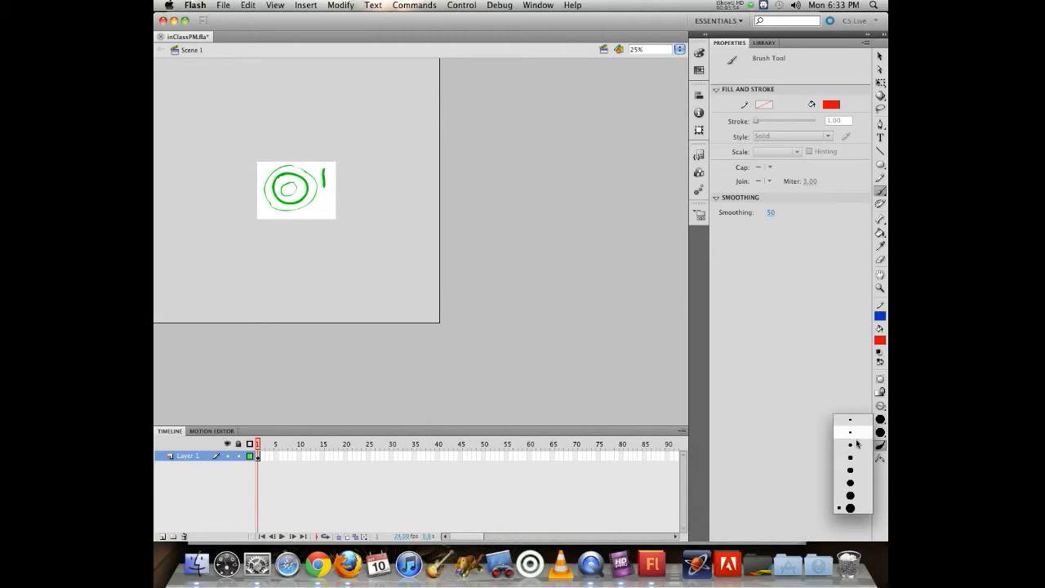
click(849, 508)
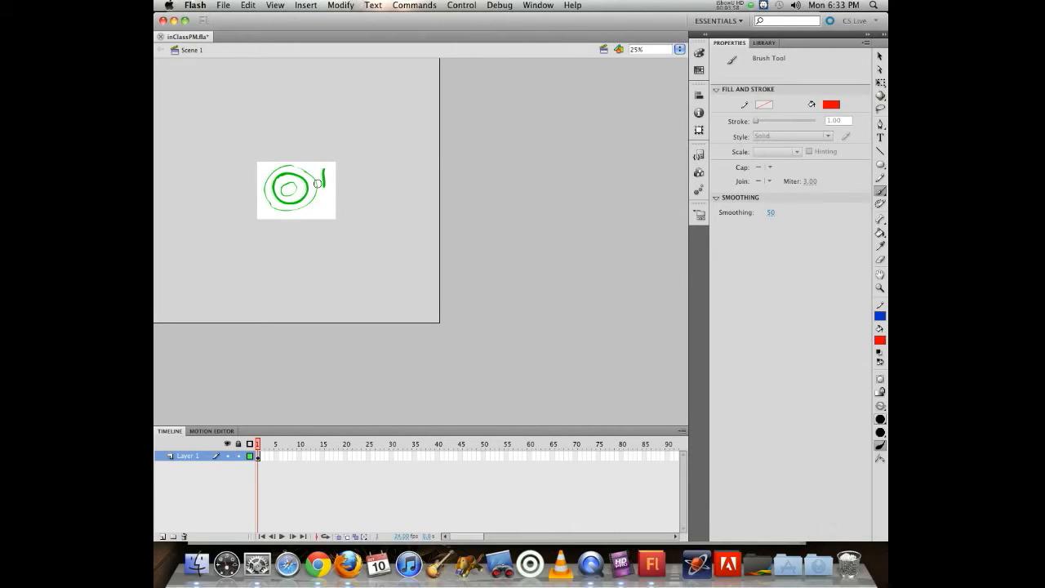
drag(316, 160, 320, 222)
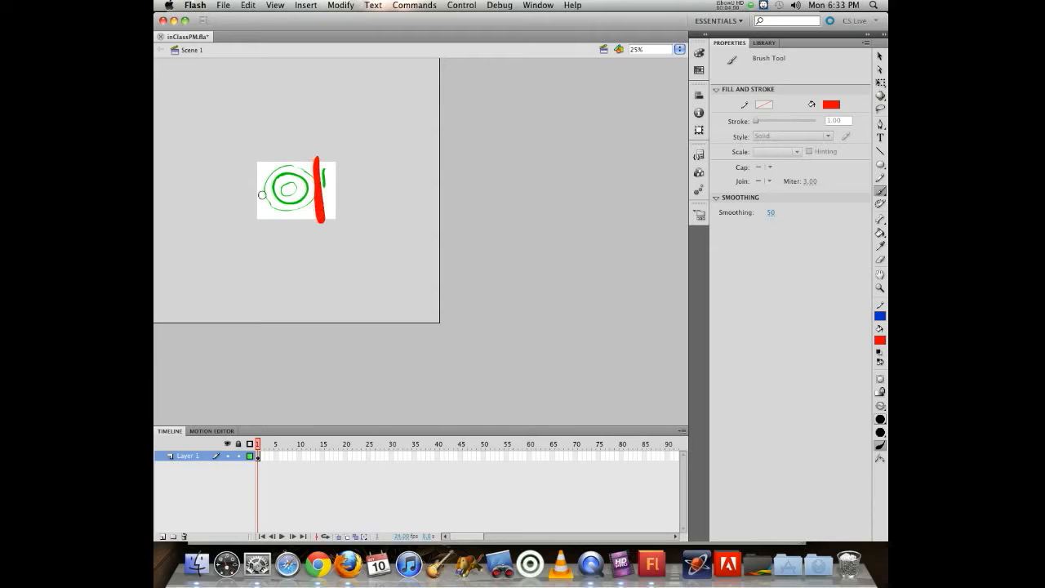
drag(289, 152, 289, 222)
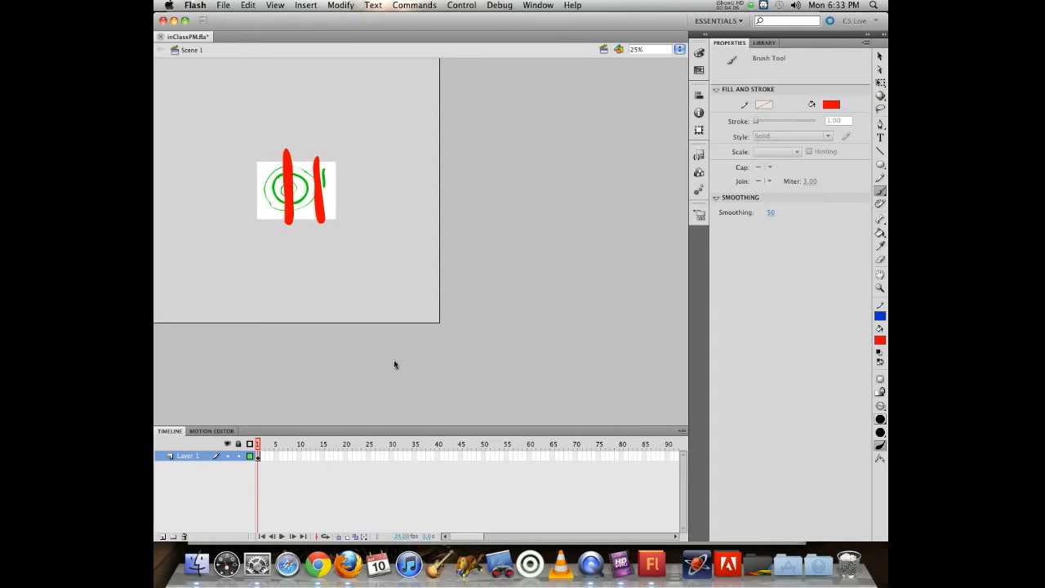
Step: At 800% zoom, paint two short vertical blue strokes and a long blue zigzag inside the middle green ring with the Brush tool
click(679, 49)
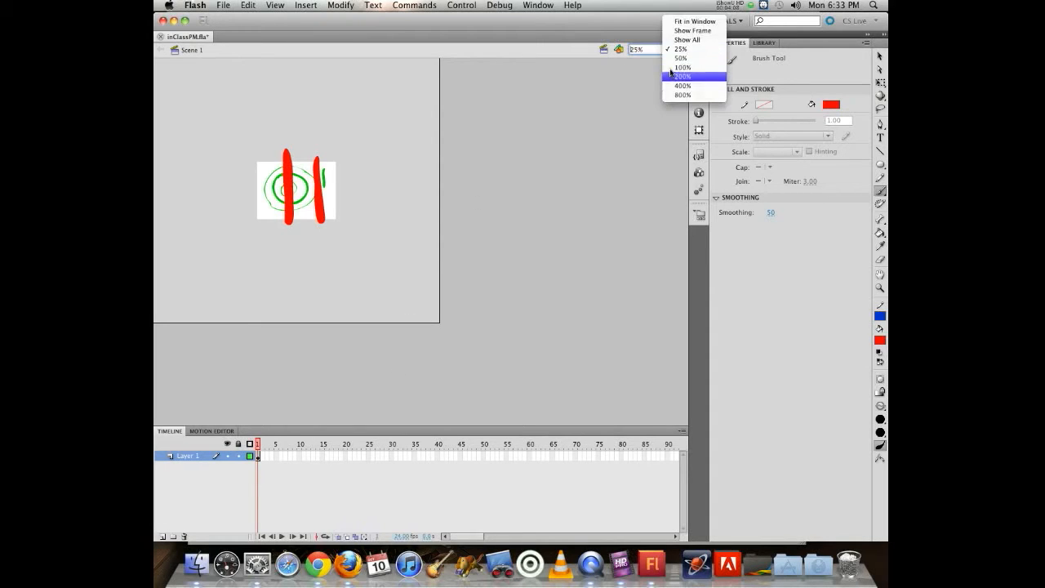
click(674, 70)
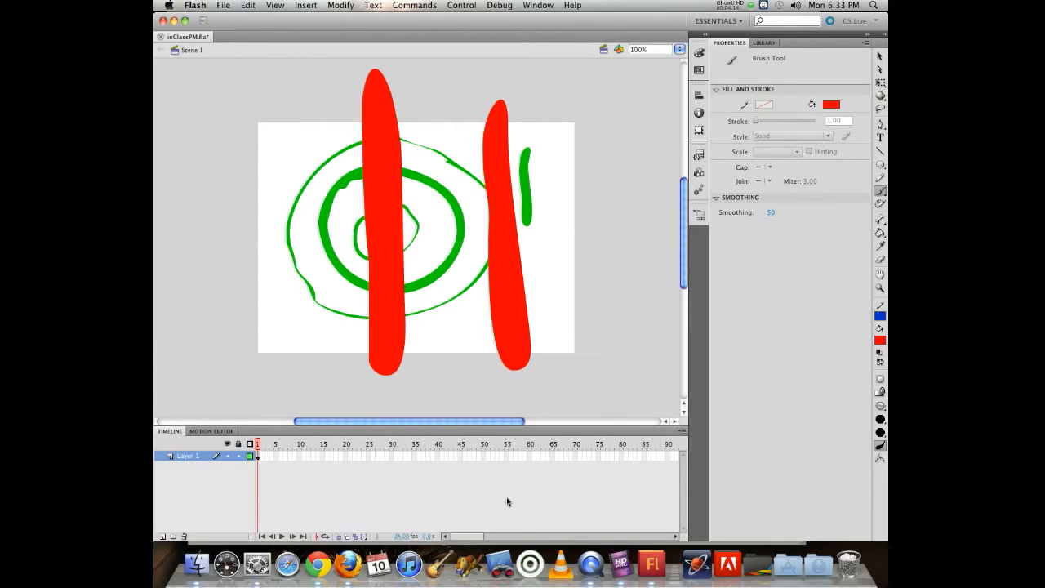
key(super+equal)
key(super+equal)
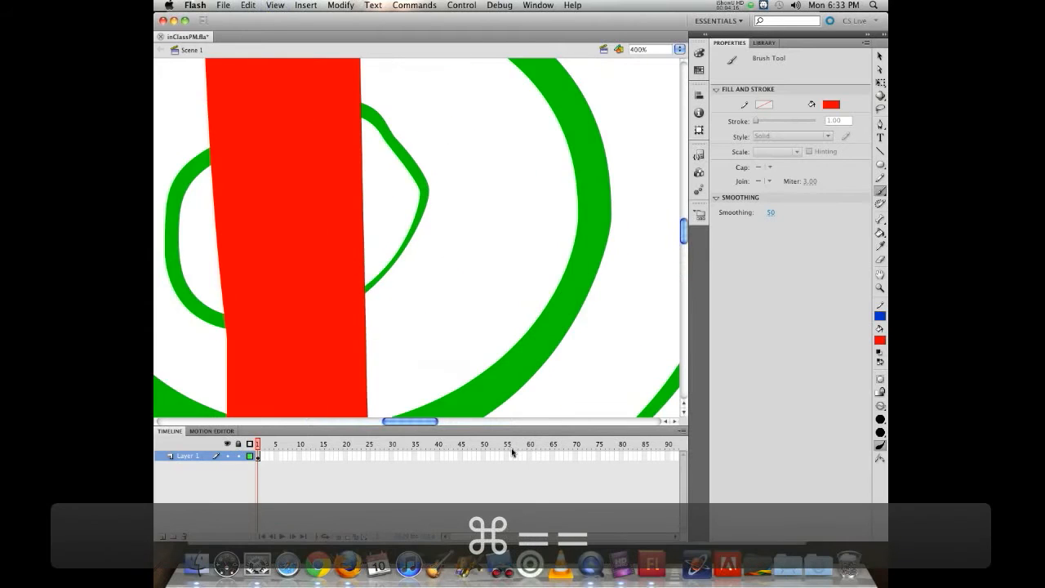
key(super+equal)
click(830, 106)
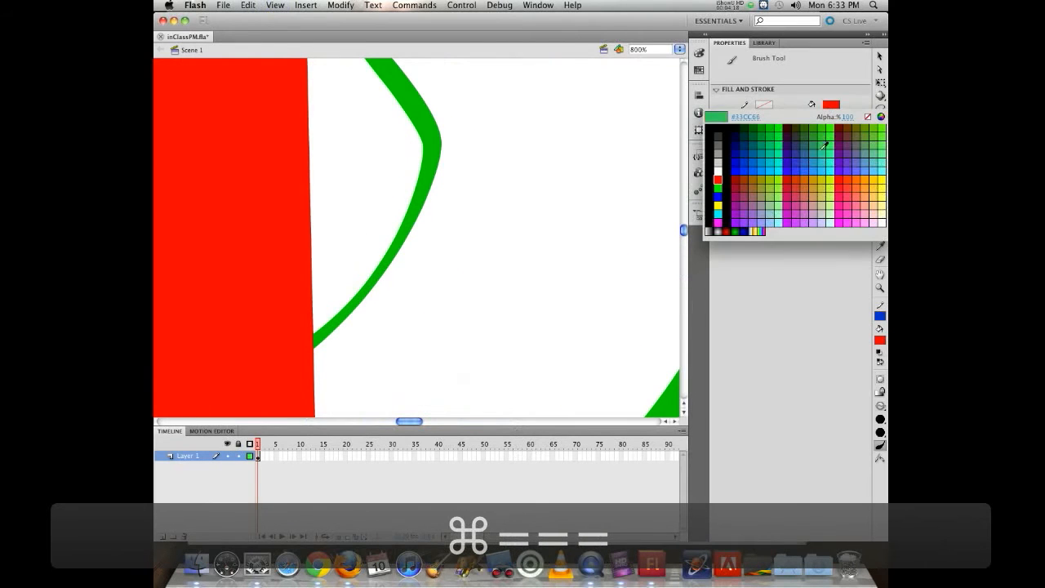
click(741, 162)
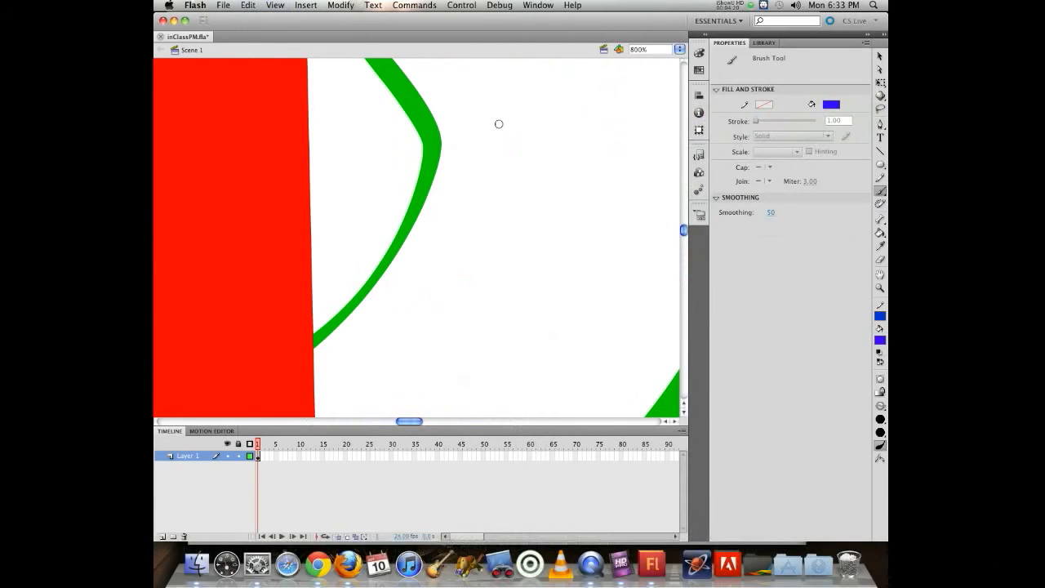
drag(496, 100, 501, 239)
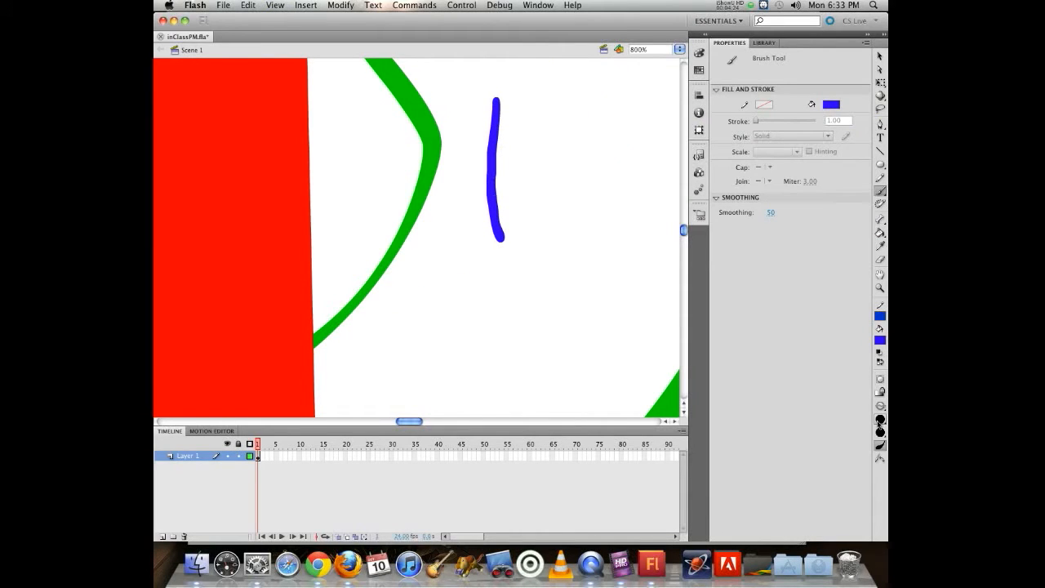
drag(525, 100, 526, 240)
mouse_move(558, 95)
mouse_down()
mouse_move(565, 226)
mouse_move(586, 114)
mouse_move(601, 253)
mouse_move(627, 212)
mouse_move(644, 245)
mouse_move(655, 130)
mouse_move(559, 259)
mouse_move(487, 288)
mouse_move(430, 384)
mouse_move(313, 346)
mouse_up()
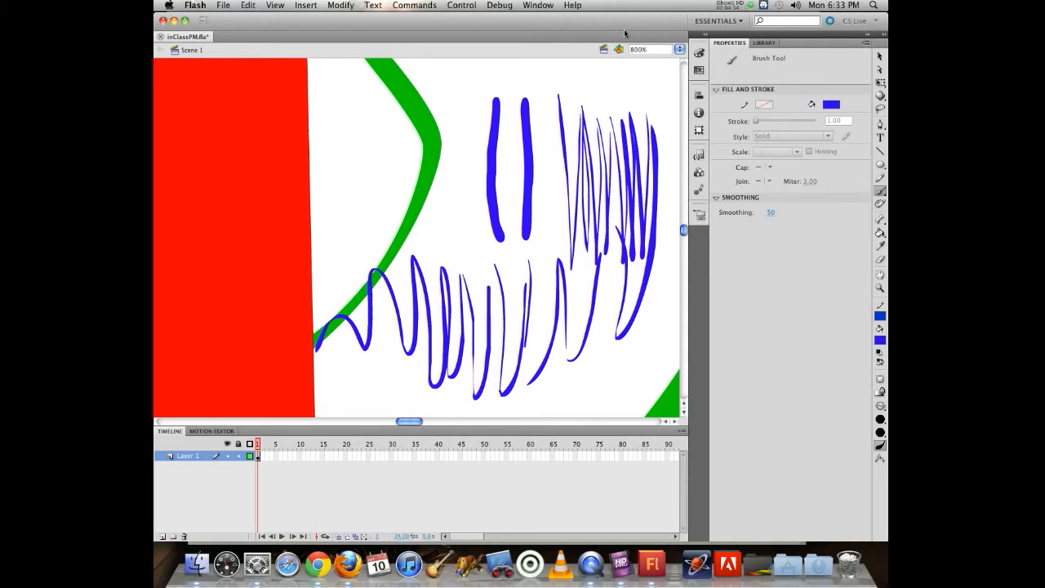
Step: View the whole stage at 100% zoom and examine the list of available brush sizes
click(676, 50)
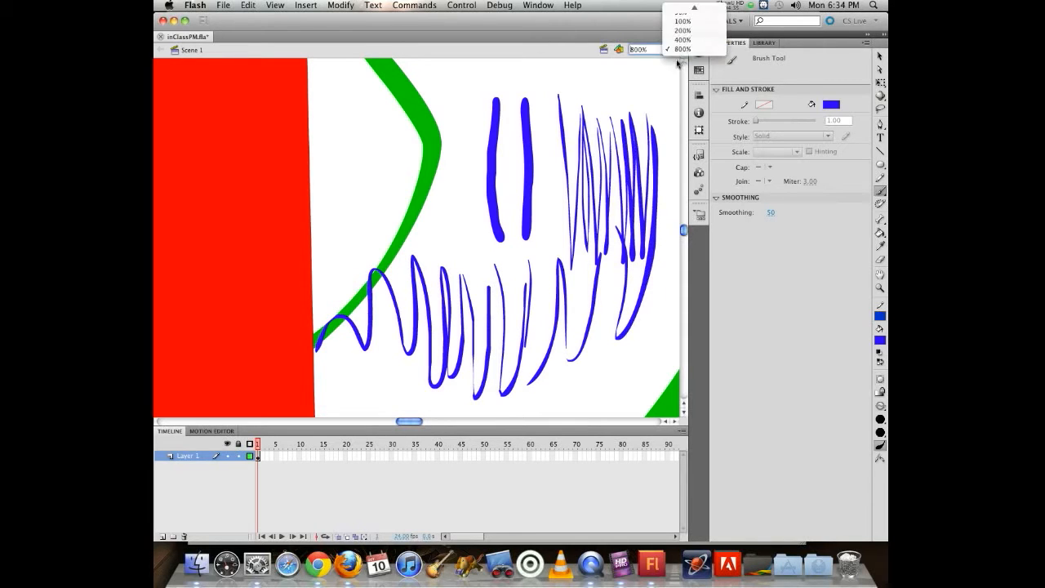
click(679, 20)
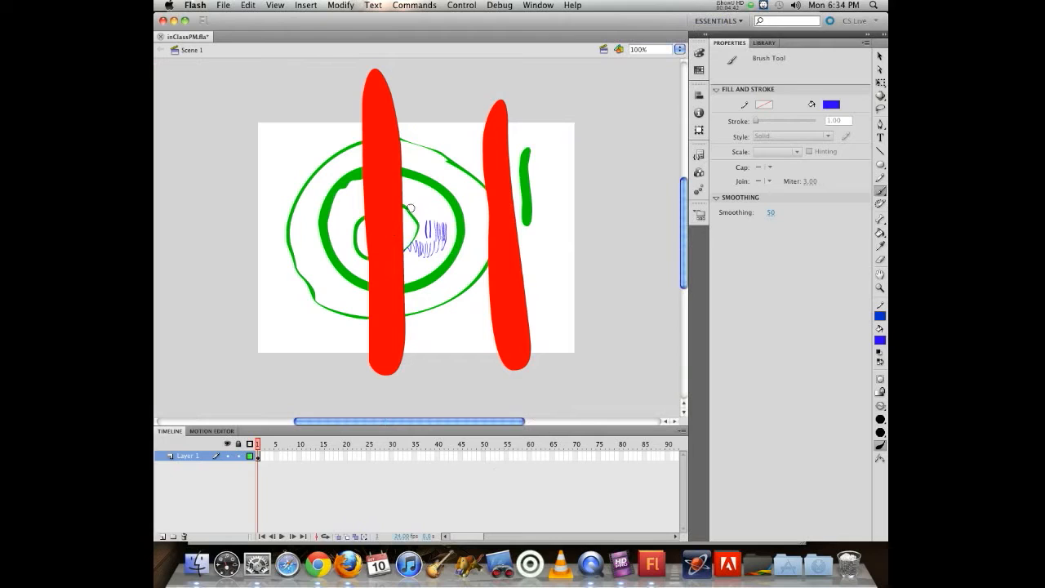
click(880, 420)
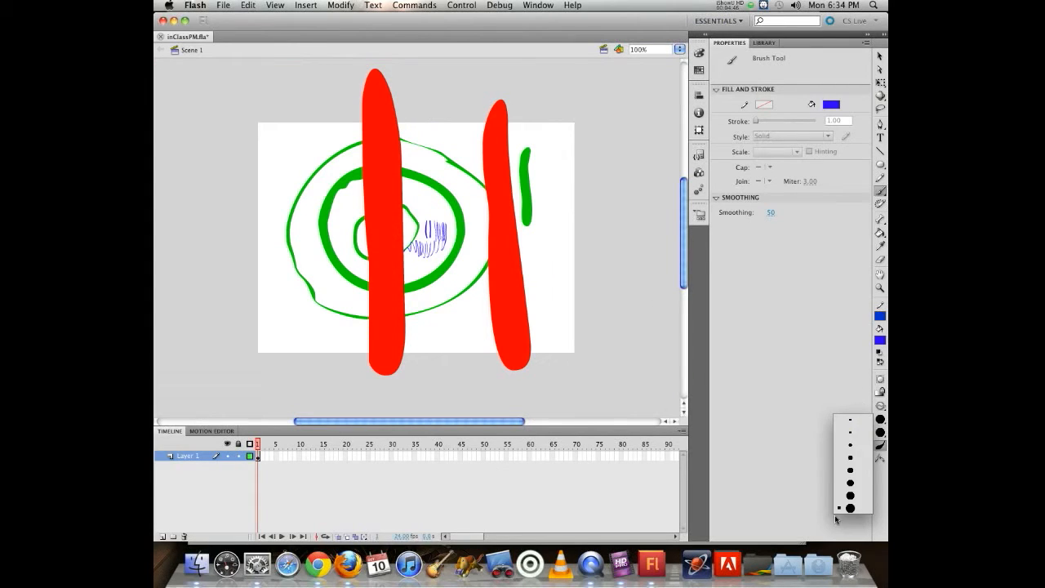
click(880, 421)
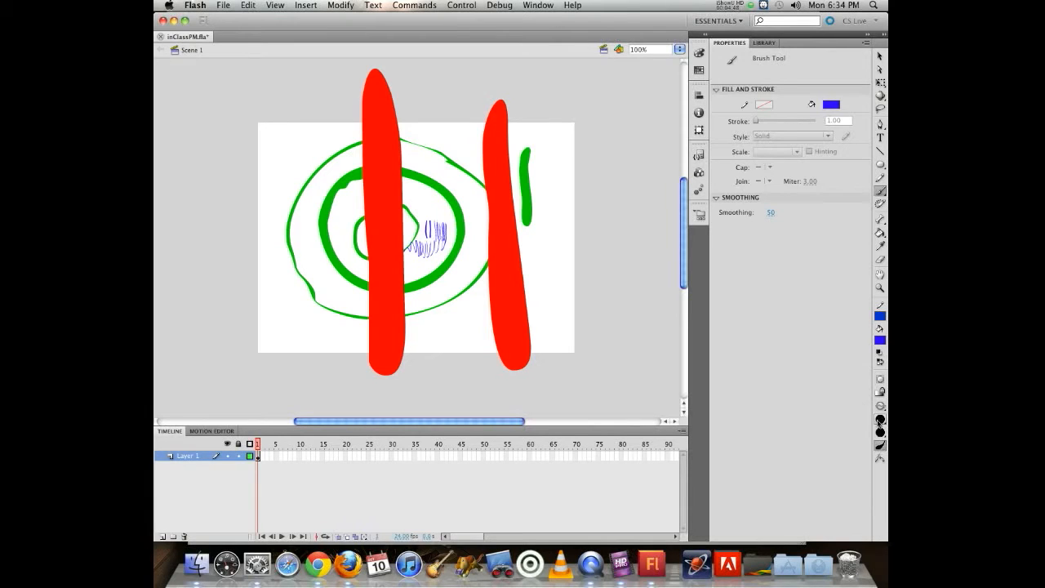
click(880, 419)
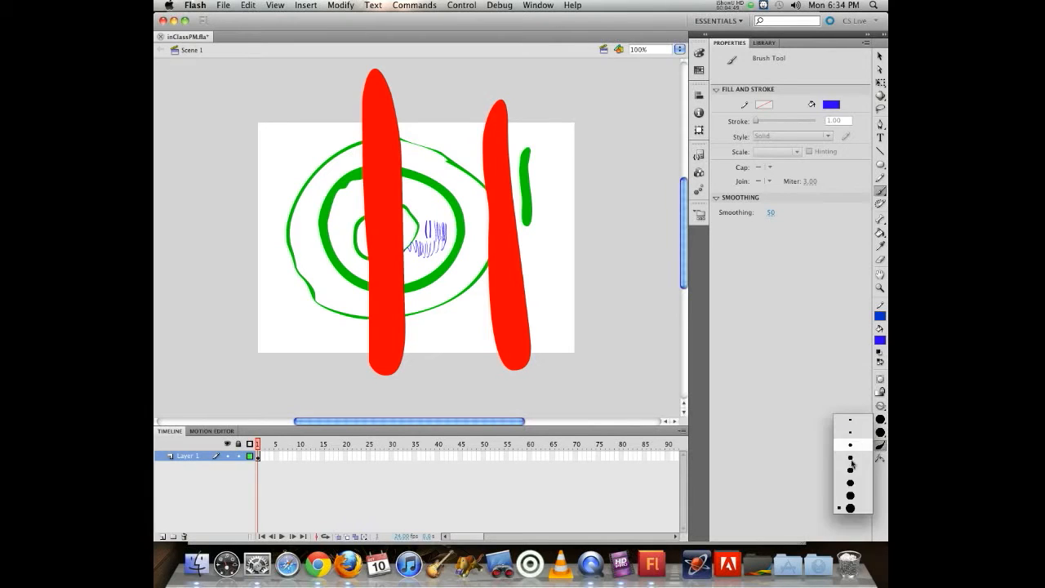
click(880, 419)
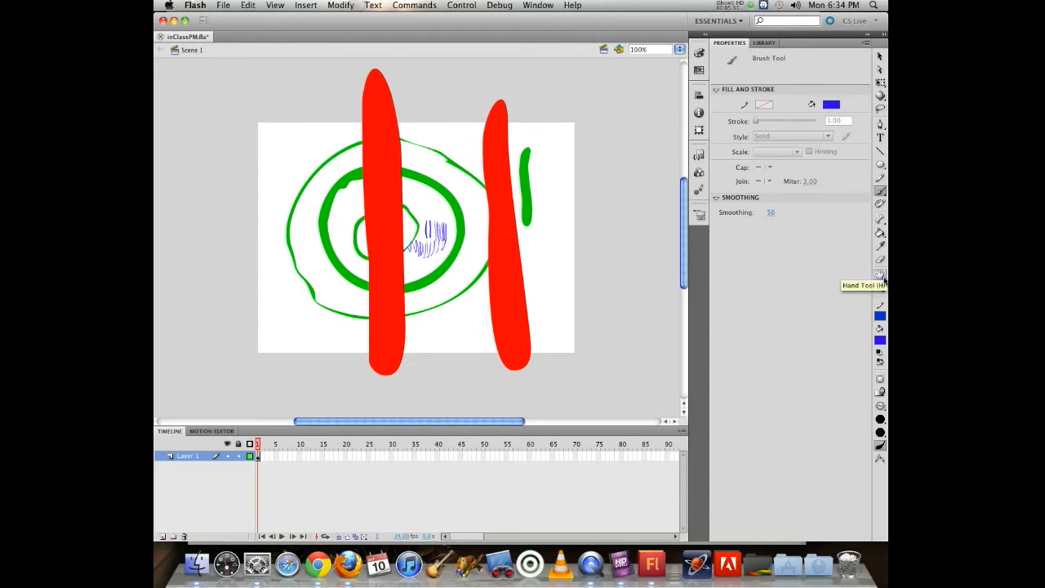
Step: Set the brush's fill color to orange and paint diagonal zigzags across the whole drawing at 100% zoom
click(831, 104)
click(858, 186)
mouse_move(261, 261)
mouse_down()
mouse_move(384, 368)
mouse_move(490, 363)
mouse_move(564, 375)
mouse_up()
mouse_move(315, 145)
mouse_down()
mouse_move(571, 343)
mouse_move(620, 319)
mouse_move(651, 160)
mouse_up()
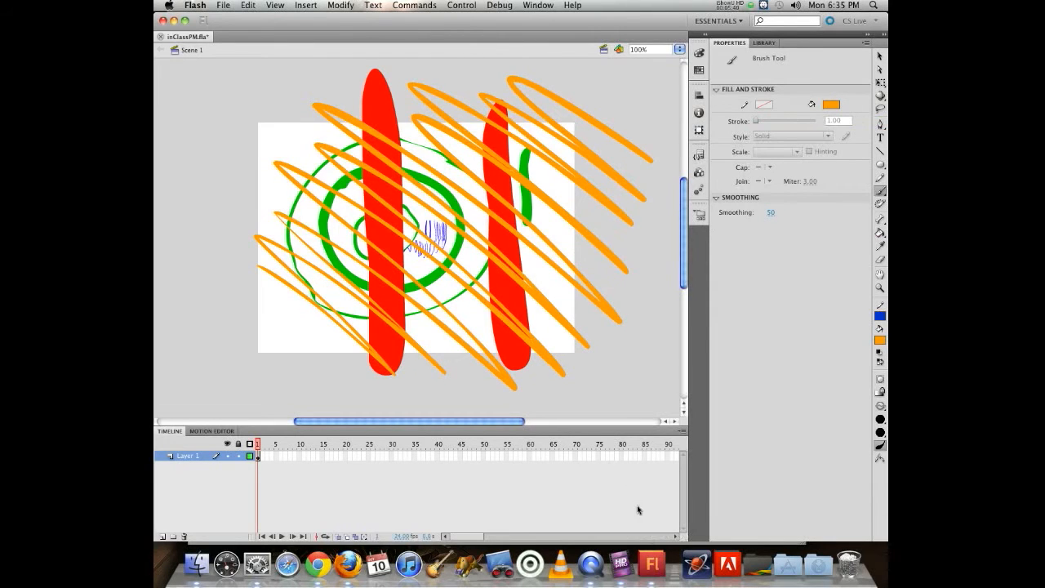
Step: Select the orange zigzags and delete them from the drawing
click(879, 56)
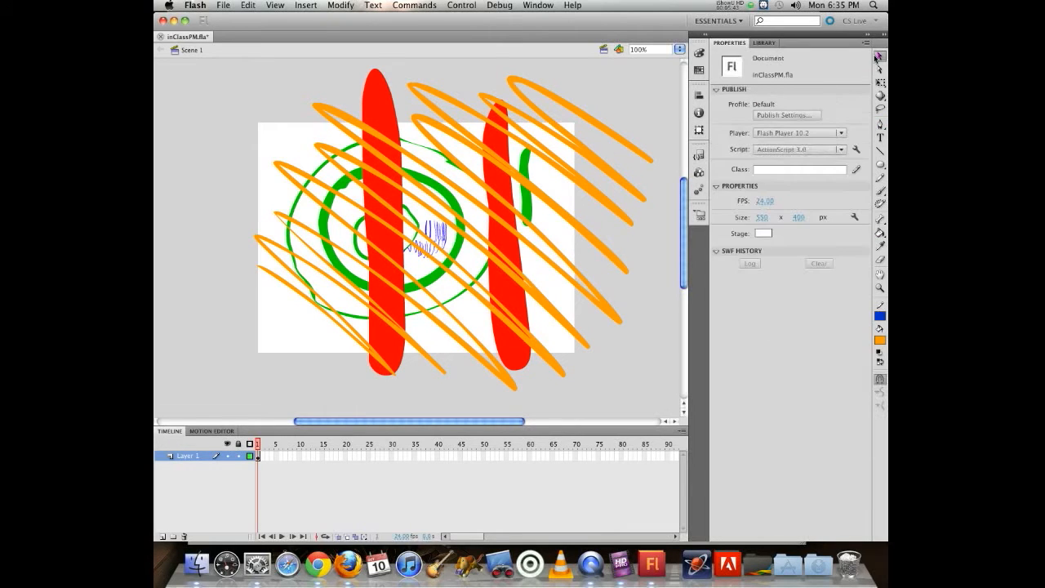
click(526, 98)
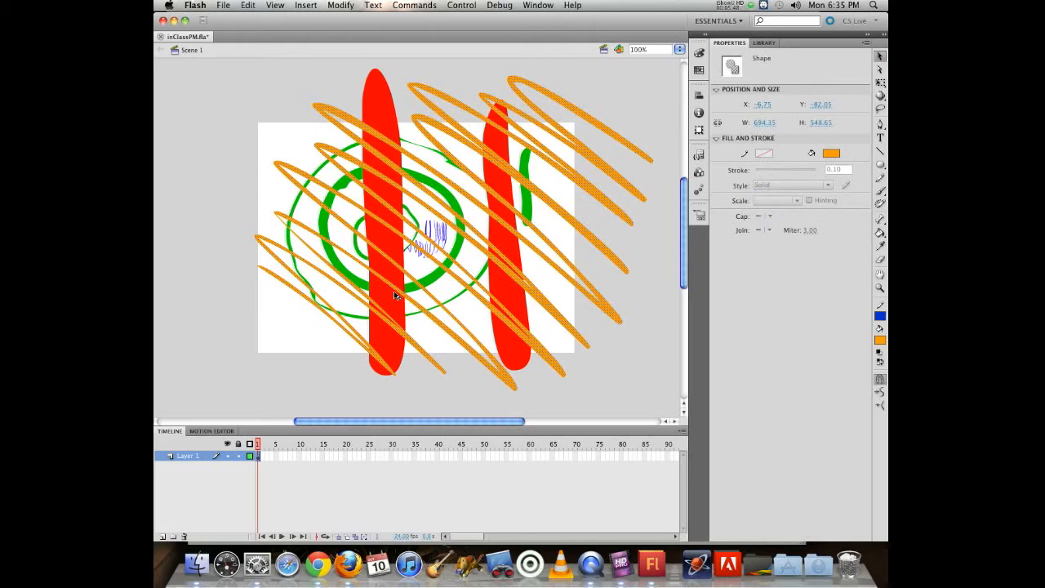
key(Delete)
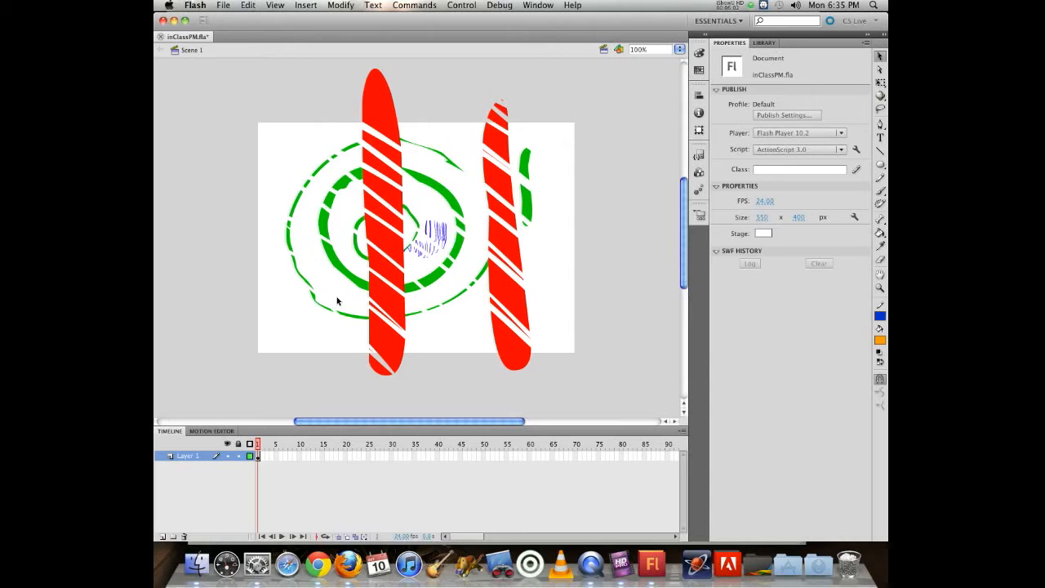
Step: At 25% zoom, paint one thick orange stroke that sweeps across the drawing and doubles back with the Brush tool
key(super+minus)
key(super+minus)
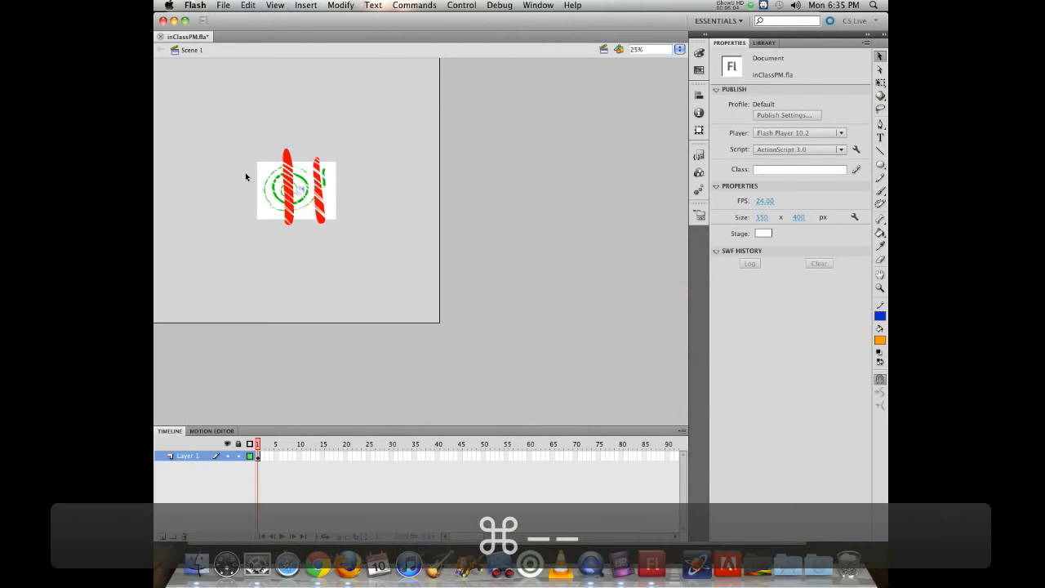
key(b)
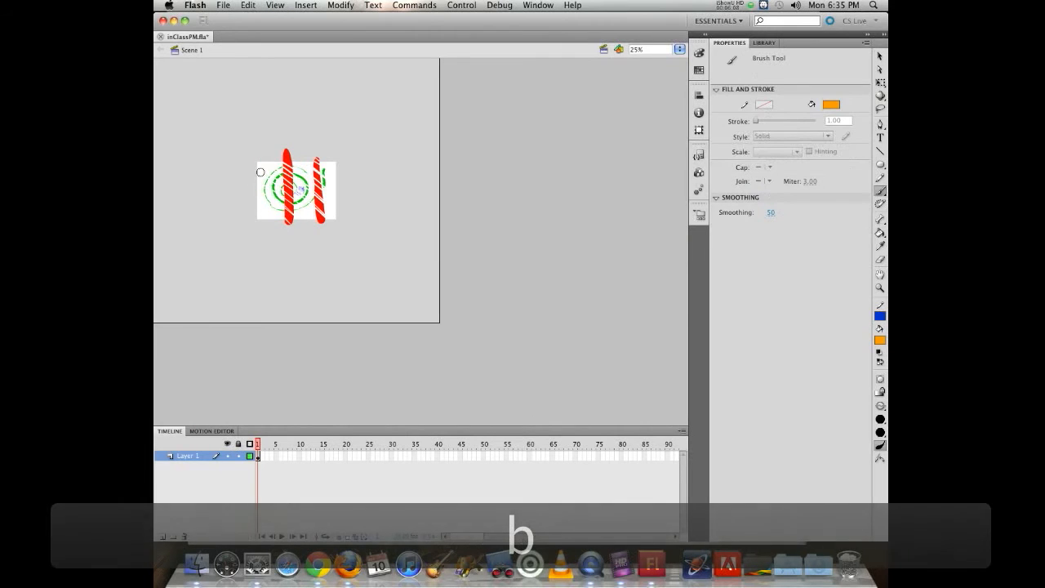
mouse_move(266, 173)
mouse_down()
mouse_move(314, 173)
mouse_move(330, 196)
mouse_move(249, 186)
mouse_up()
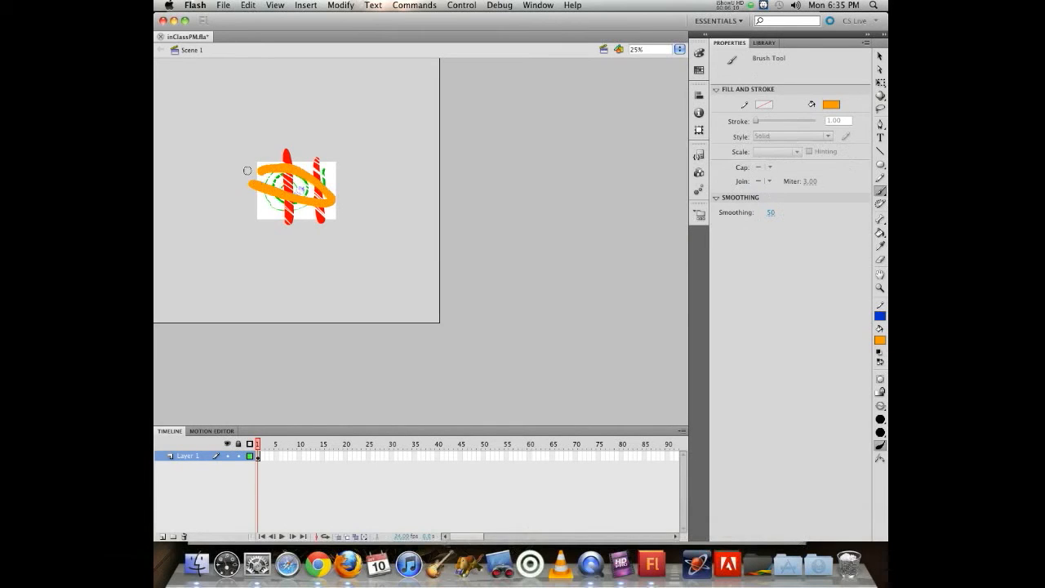
key(super+equal)
key(super+equal)
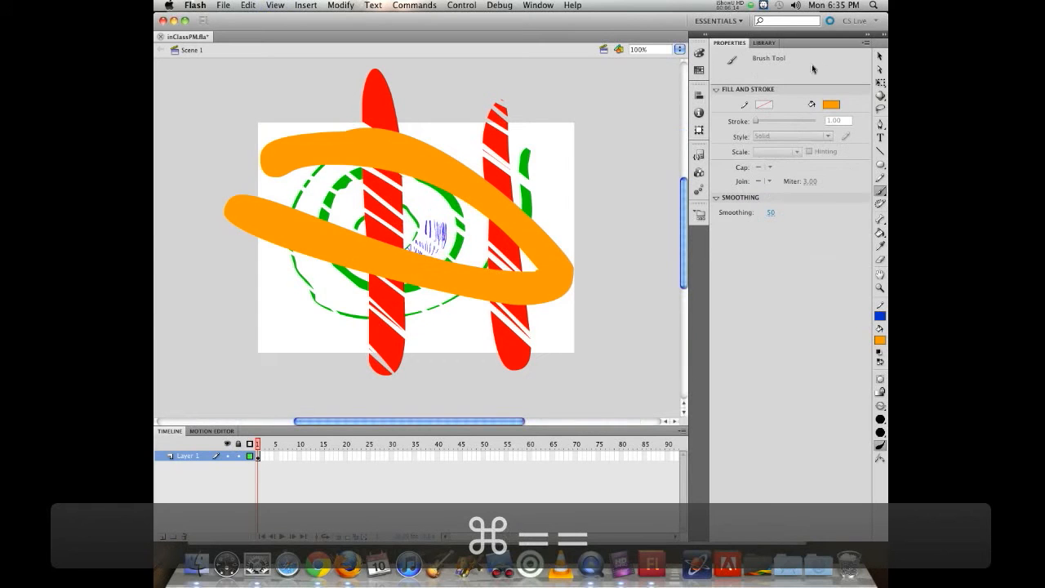
Step: Move the thick orange shape below the stage and back over the drawing, to about X 47, Y 127
click(880, 55)
click(481, 181)
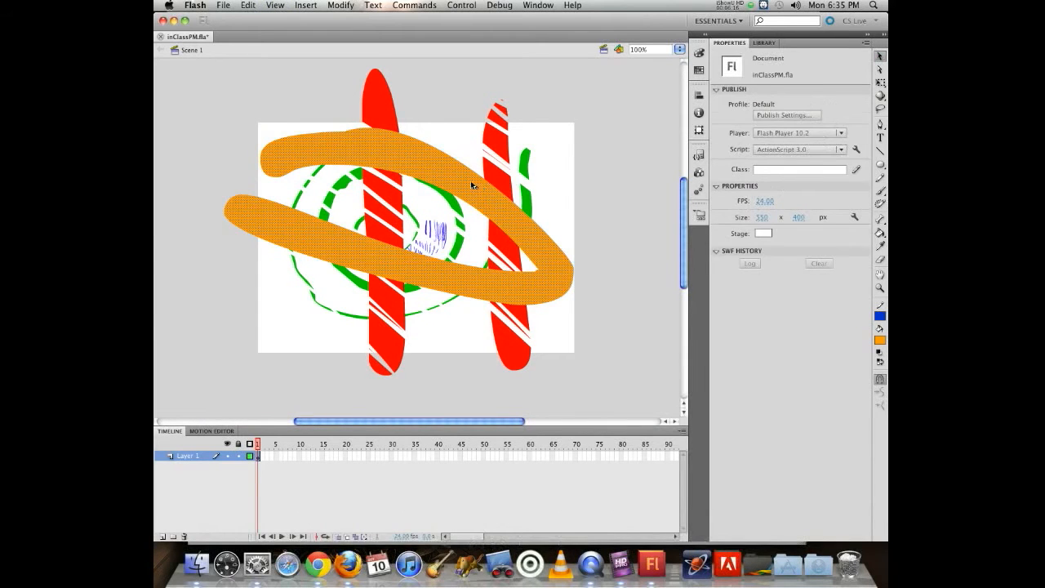
mouse_move(309, 147)
mouse_down()
mouse_move(245, 303)
mouse_move(387, 341)
mouse_move(467, 386)
mouse_move(449, 381)
mouse_up()
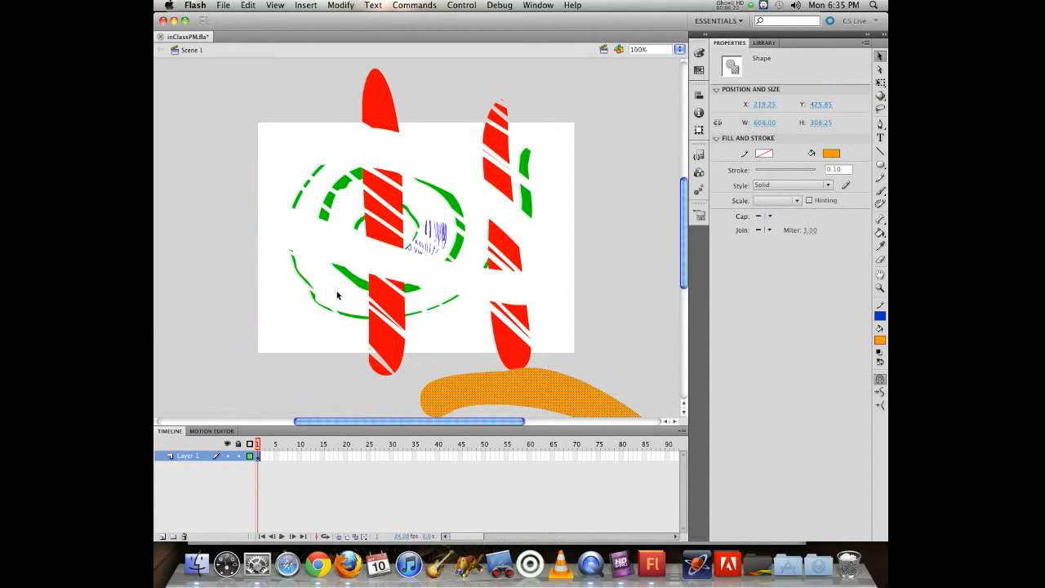
mouse_move(555, 396)
mouse_down()
mouse_move(528, 260)
mouse_move(551, 231)
mouse_move(460, 231)
mouse_up()
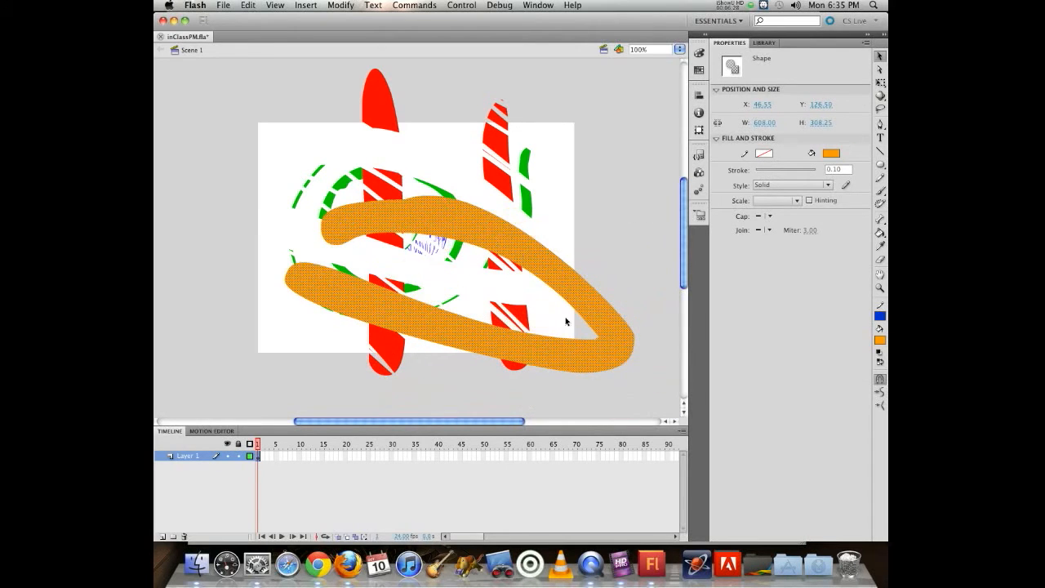
Step: Flip, resize and rotate the orange shape with Free Transform to about 505 by 487 px, and deselect it
click(880, 82)
drag(639, 376, 288, 137)
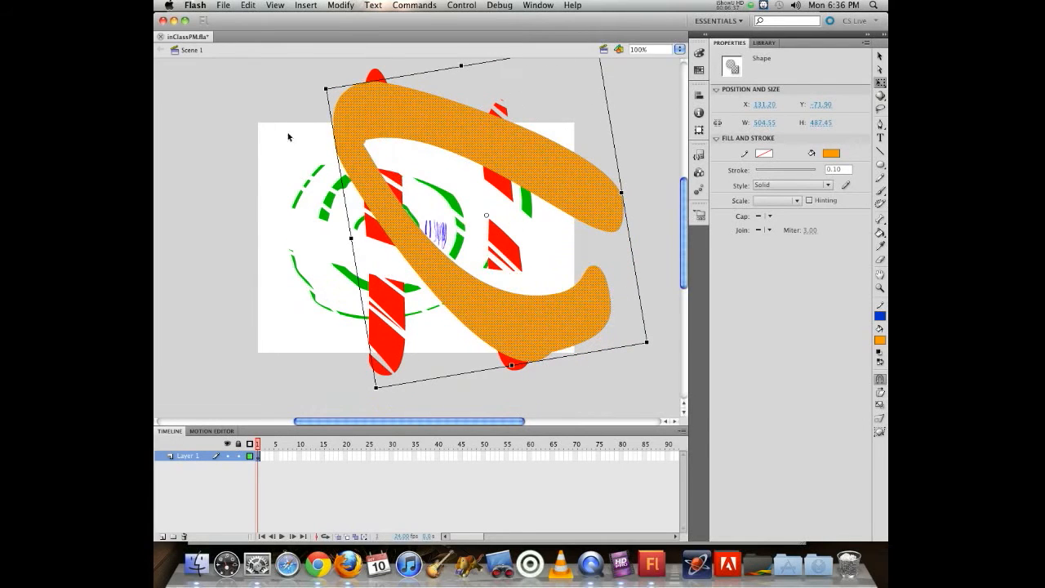
click(879, 55)
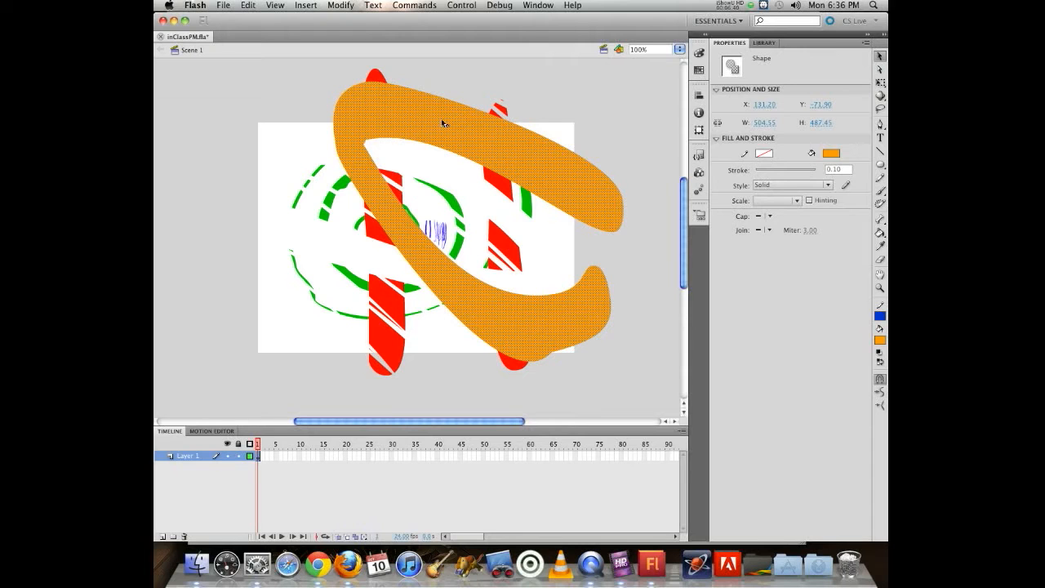
click(326, 107)
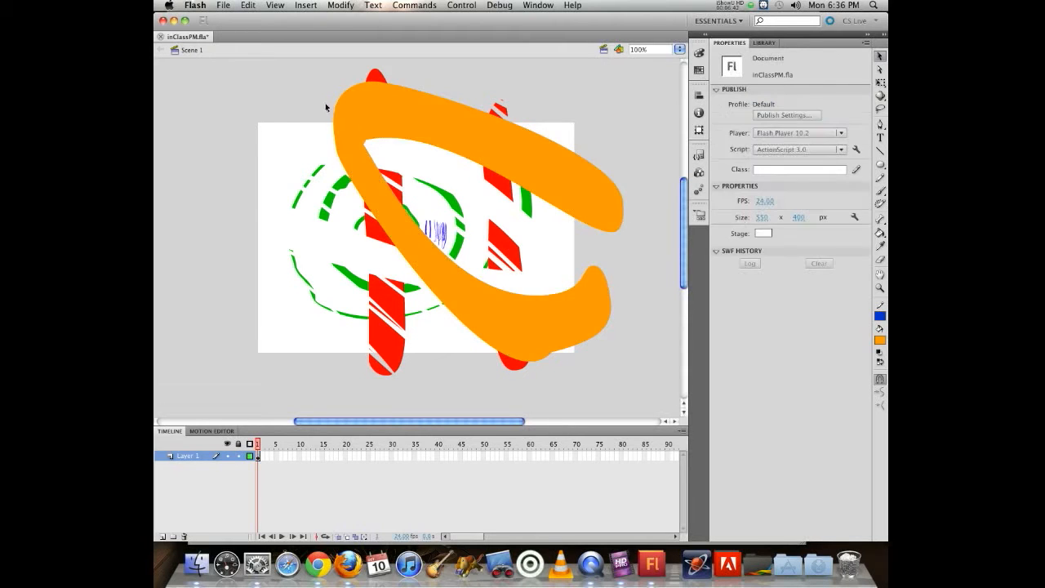
Step: Move the transformed orange shape beyond the stage's right edge and back over the drawing, and deselect it
mouse_move(372, 103)
mouse_down()
mouse_move(366, 123)
mouse_move(400, 316)
mouse_move(618, 251)
mouse_move(588, 239)
mouse_up()
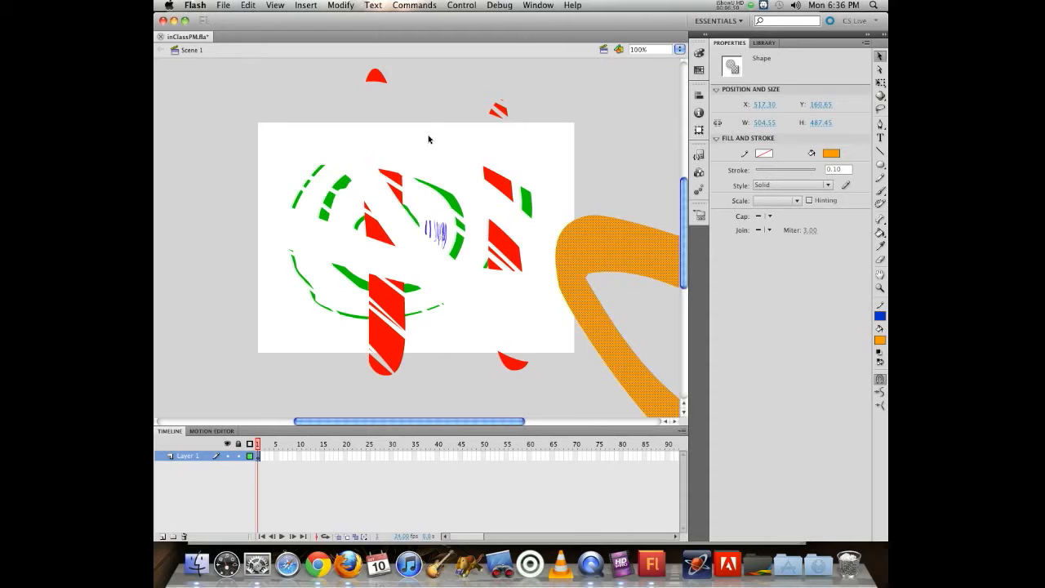
drag(591, 227, 336, 134)
click(622, 128)
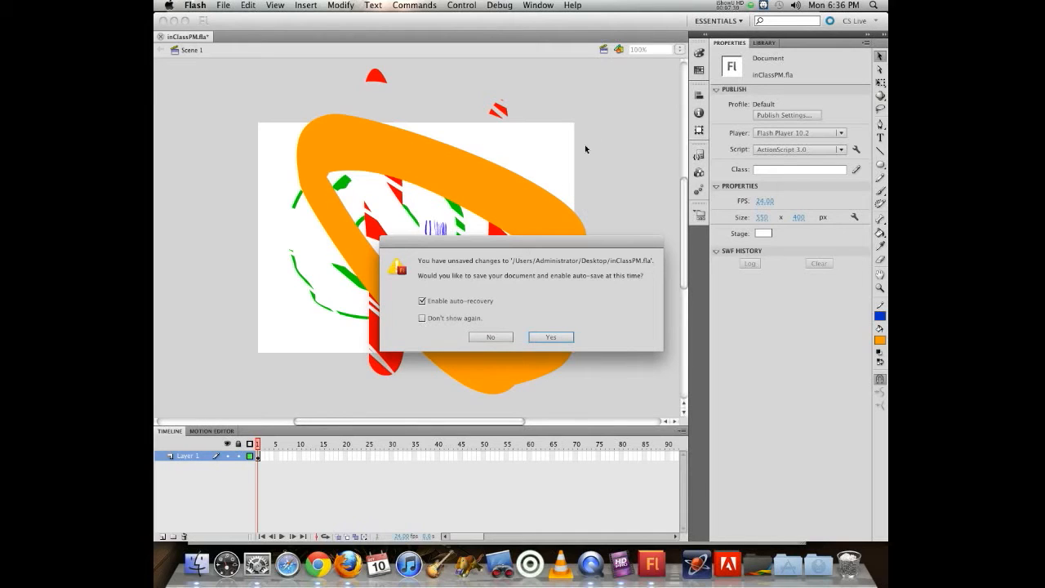
Step: Save the document with auto-recovery enabled and keep the unsaved-changes reminder from showing again
click(422, 317)
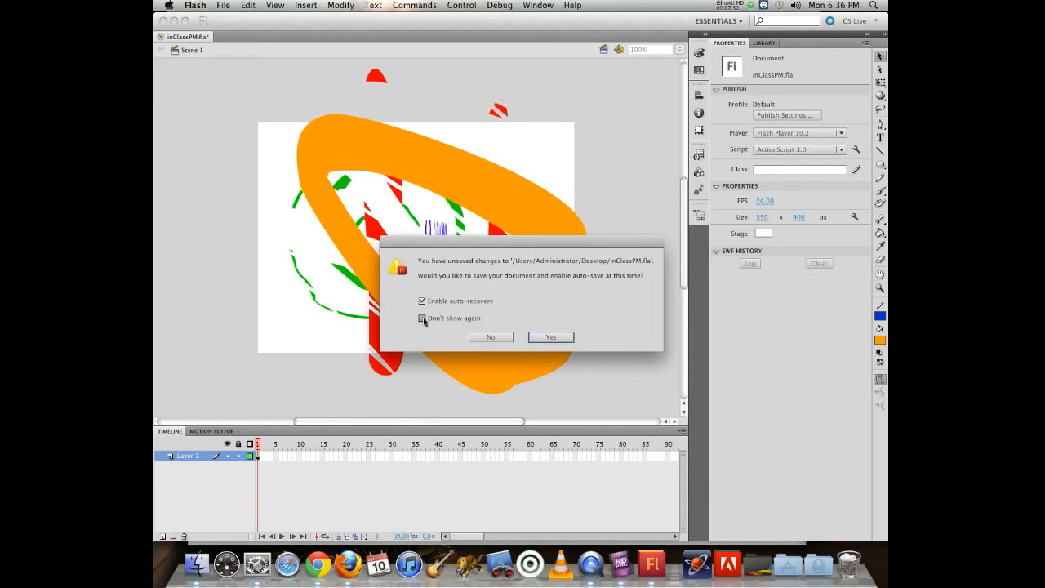
click(549, 337)
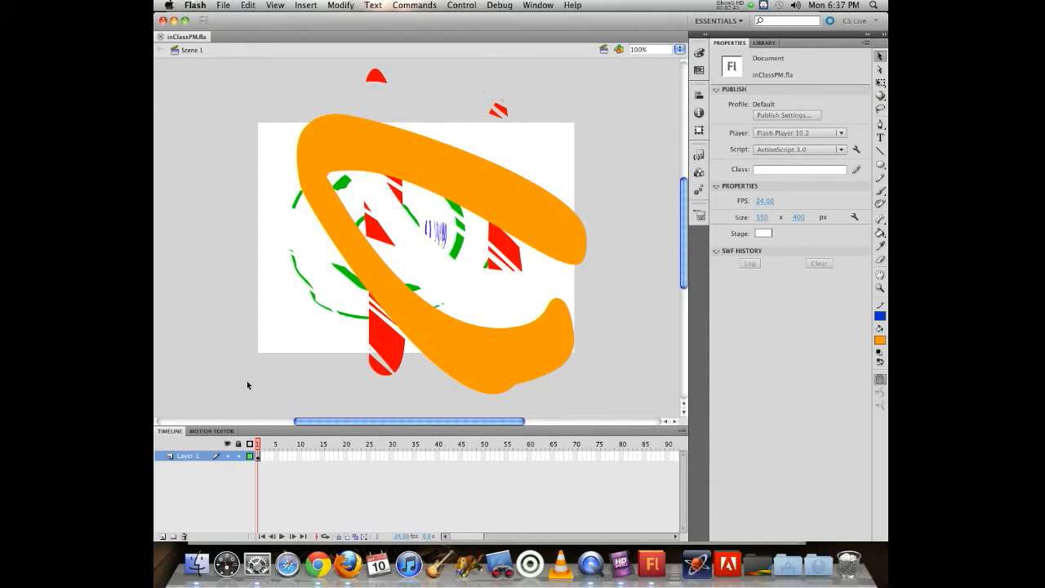
Step: Paint thinner orange zigzags across the thick orange shape and past the stage's right edge, and select the merged orange shape
click(880, 190)
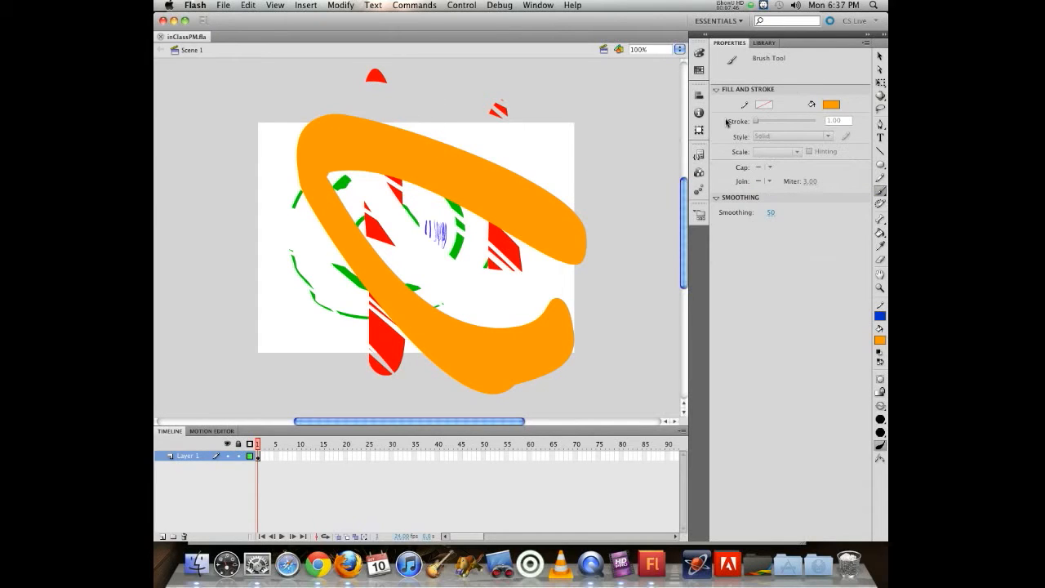
mouse_move(424, 99)
mouse_down()
mouse_move(310, 271)
mouse_move(343, 258)
mouse_move(495, 136)
mouse_move(508, 171)
mouse_move(342, 385)
mouse_move(539, 237)
mouse_move(609, 213)
mouse_move(473, 383)
mouse_up()
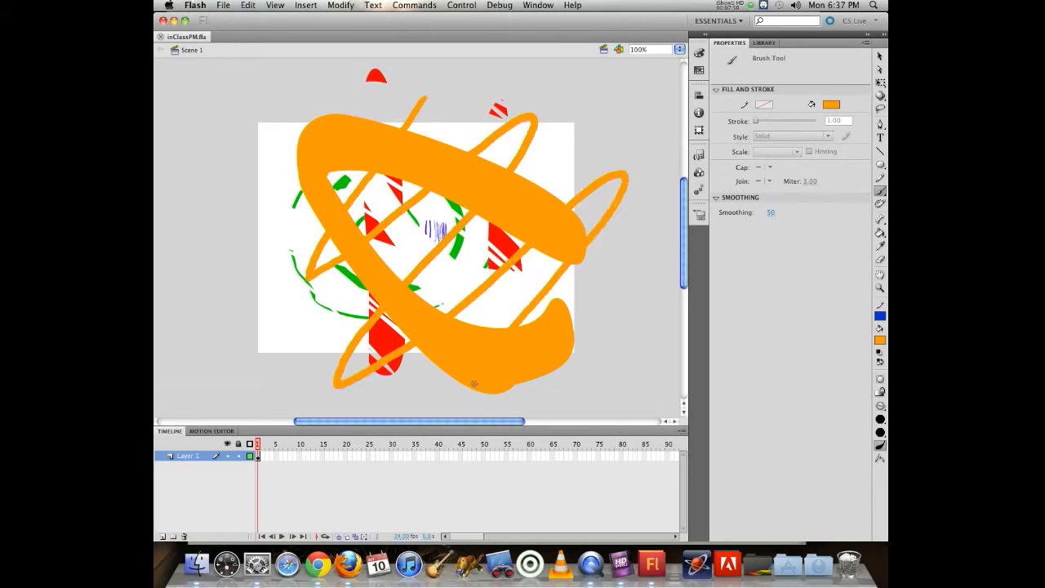
mouse_move(561, 323)
mouse_down()
mouse_move(686, 236)
mouse_move(560, 397)
mouse_move(684, 276)
mouse_up()
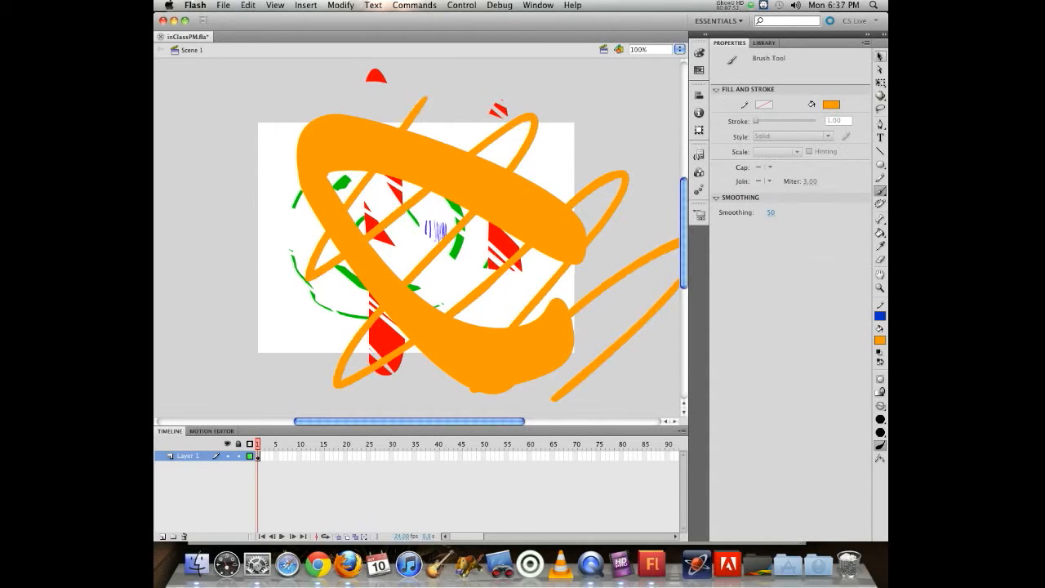
click(879, 55)
click(576, 204)
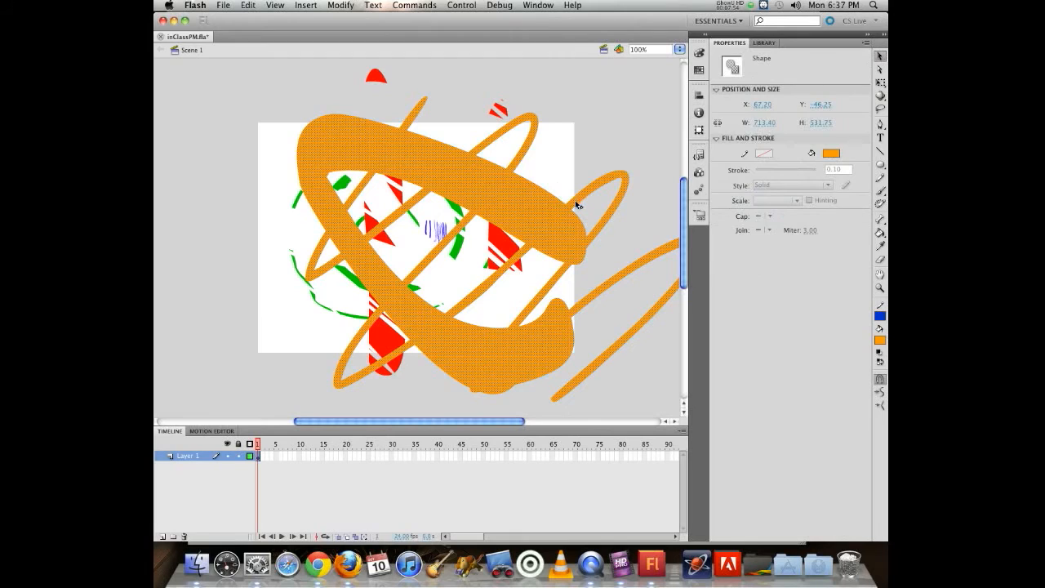
Step: Move the merged orange shape over the red pieces toward the stage's right edge, back across to the left edge, and deselect it
mouse_move(576, 203)
mouse_down()
mouse_move(506, 192)
mouse_move(613, 190)
mouse_move(628, 204)
mouse_move(619, 213)
mouse_up()
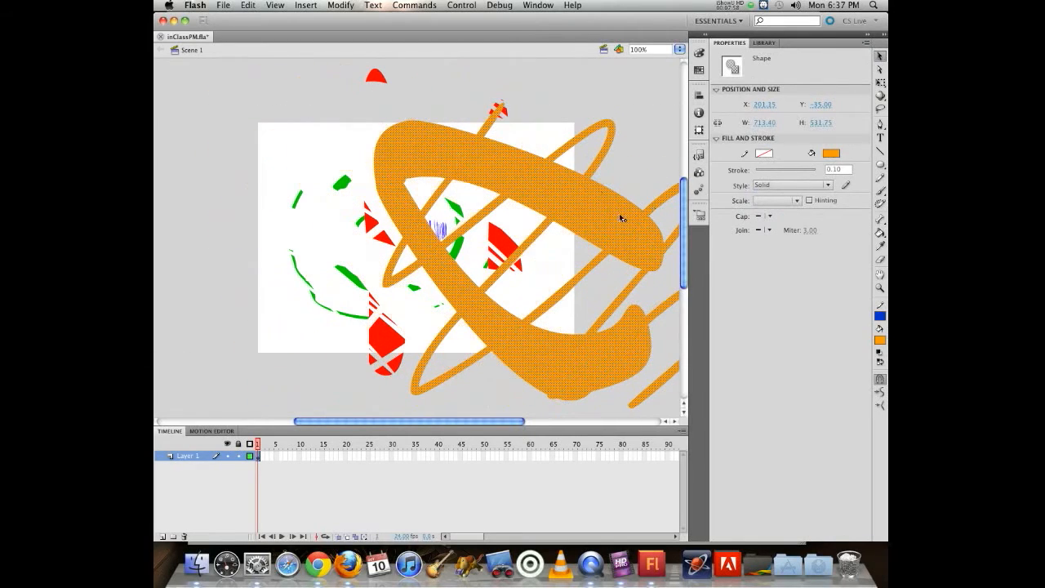
click(422, 103)
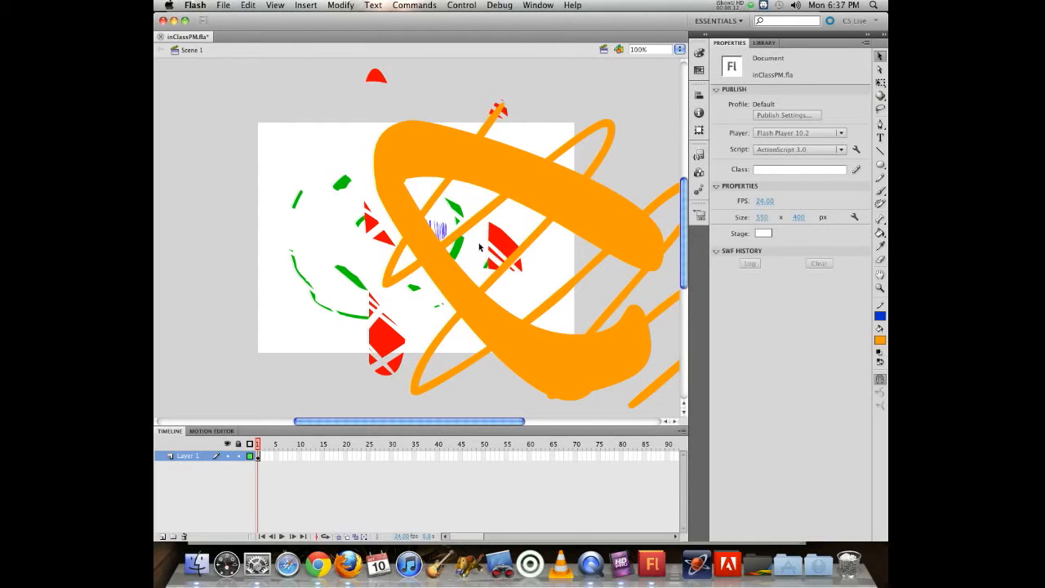
drag(531, 173, 402, 174)
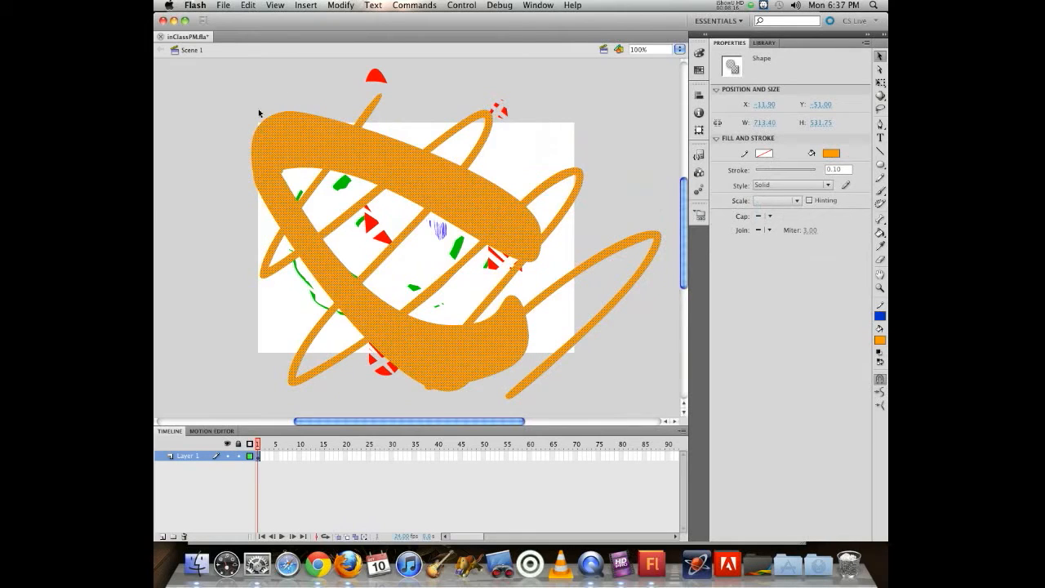
click(329, 211)
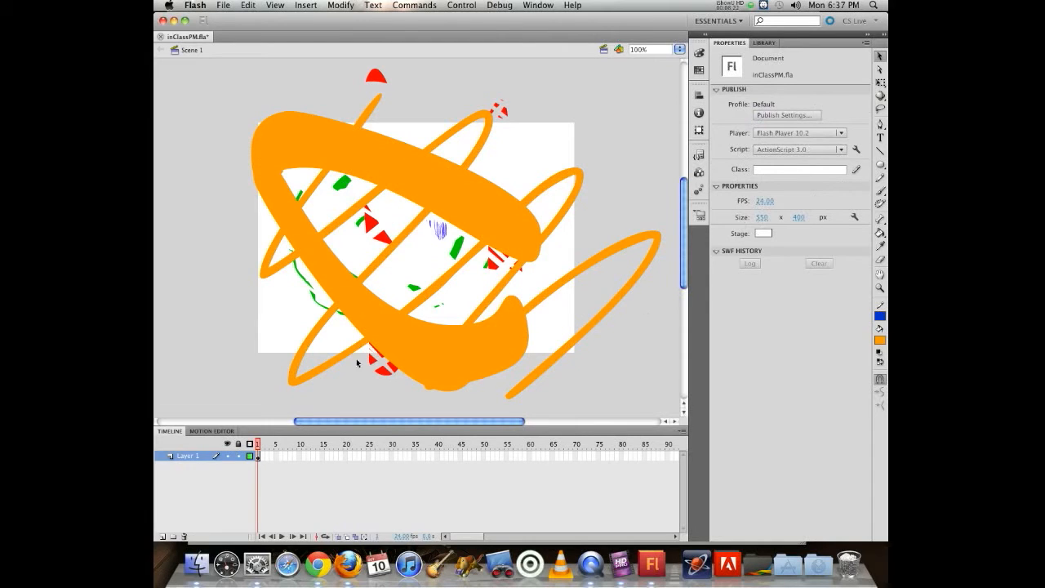
Step: Add a new layer and draw a blue-outlined oval about 399 by 361 px on it, filled with red #FF0000, over the orange shape
click(880, 165)
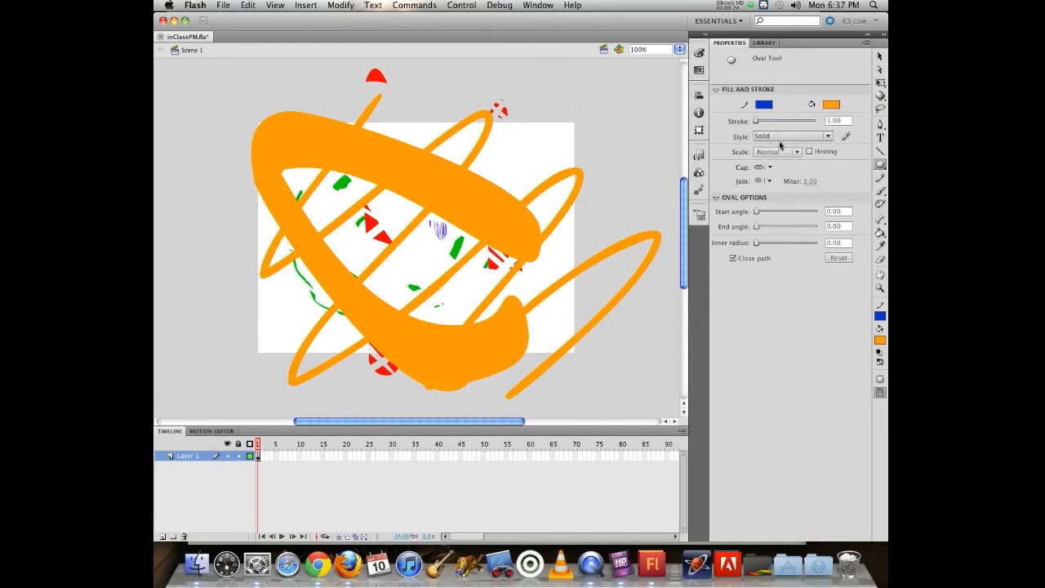
click(830, 106)
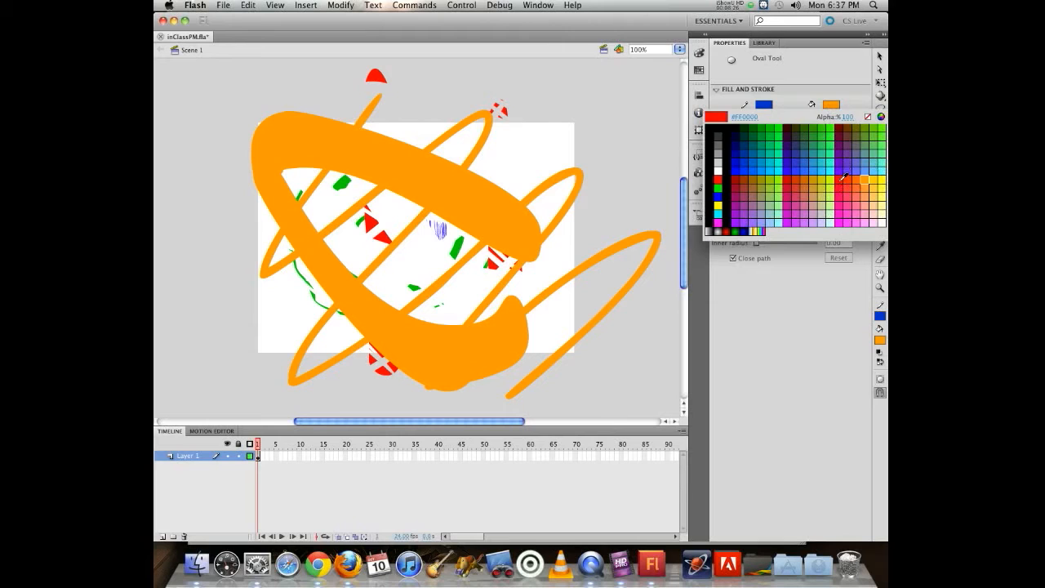
click(840, 179)
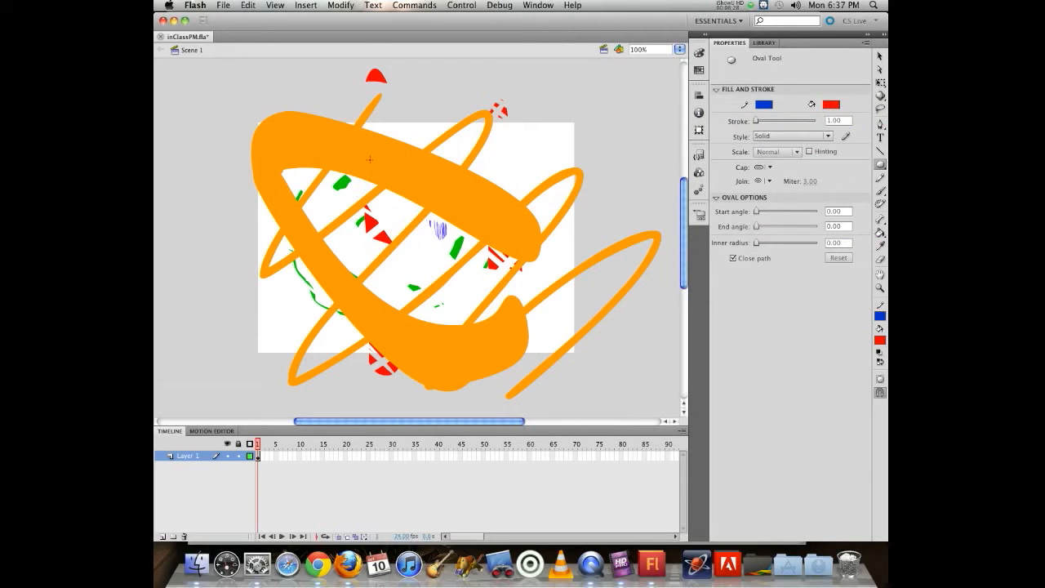
click(163, 536)
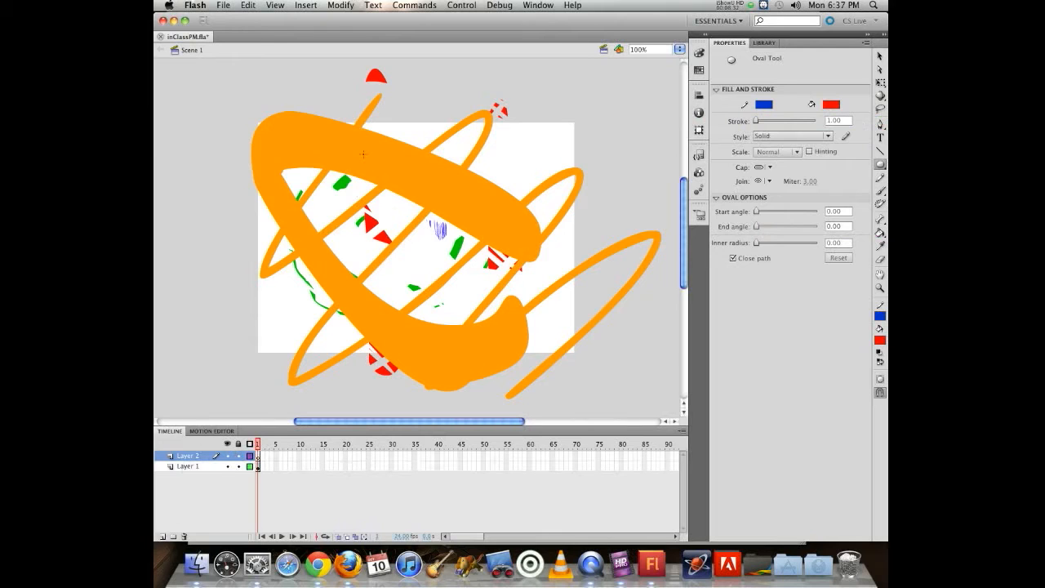
drag(331, 149, 561, 358)
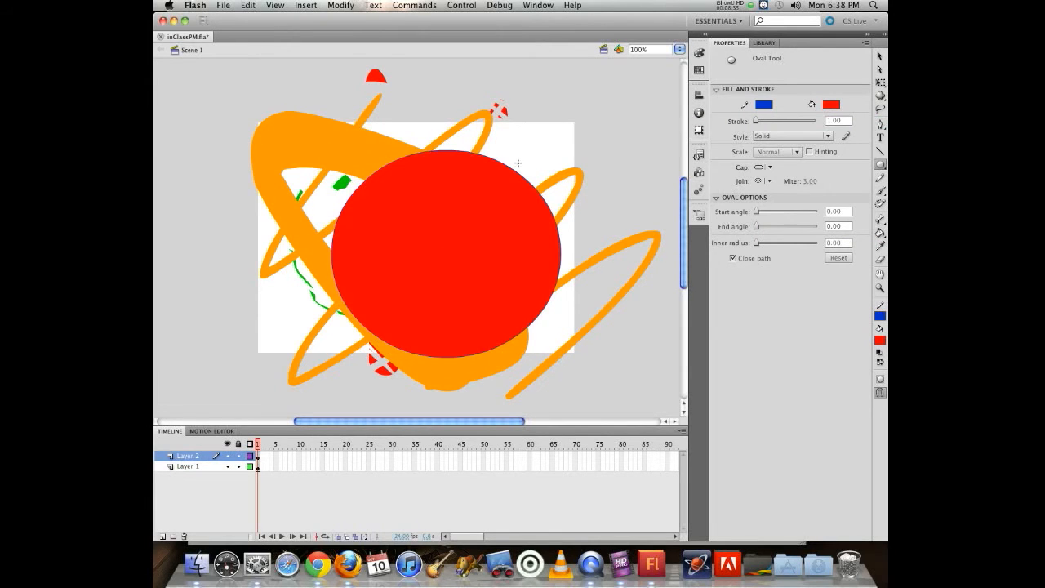
Step: Select the red oval's fill alone, its blue outline alone, and both together, and clear the selection
click(880, 57)
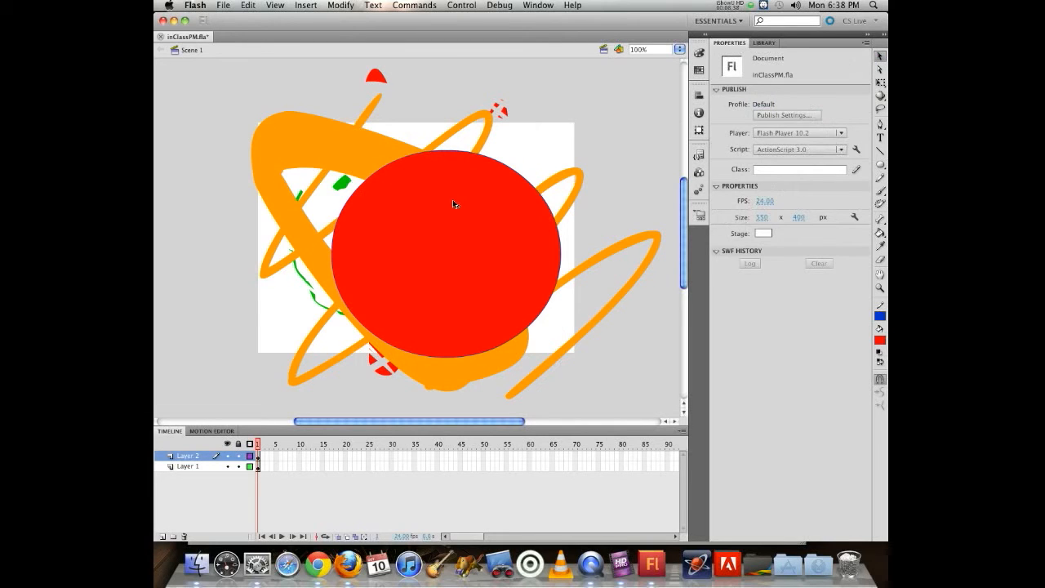
click(419, 219)
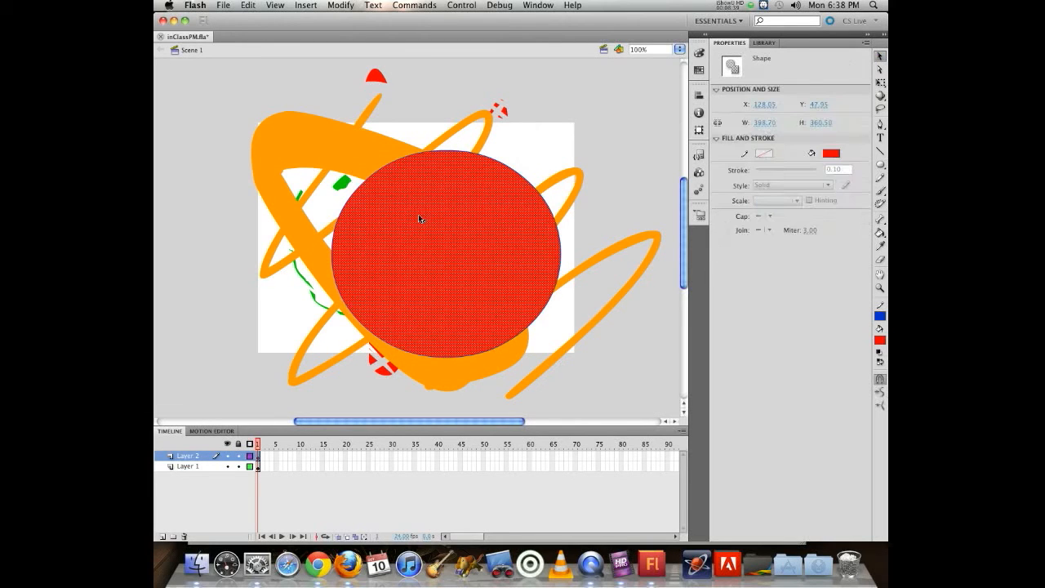
click(518, 175)
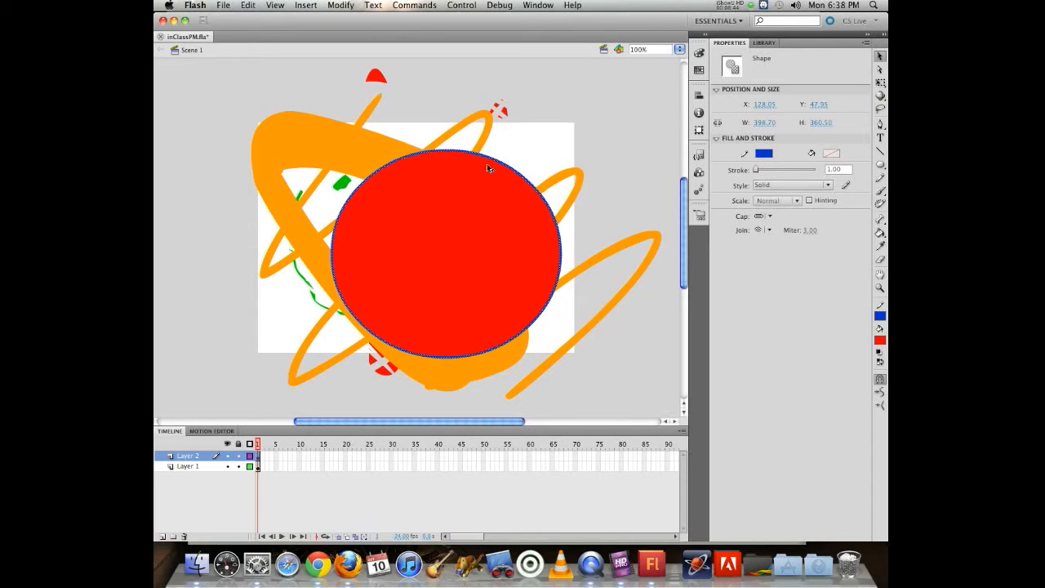
double_click(451, 228)
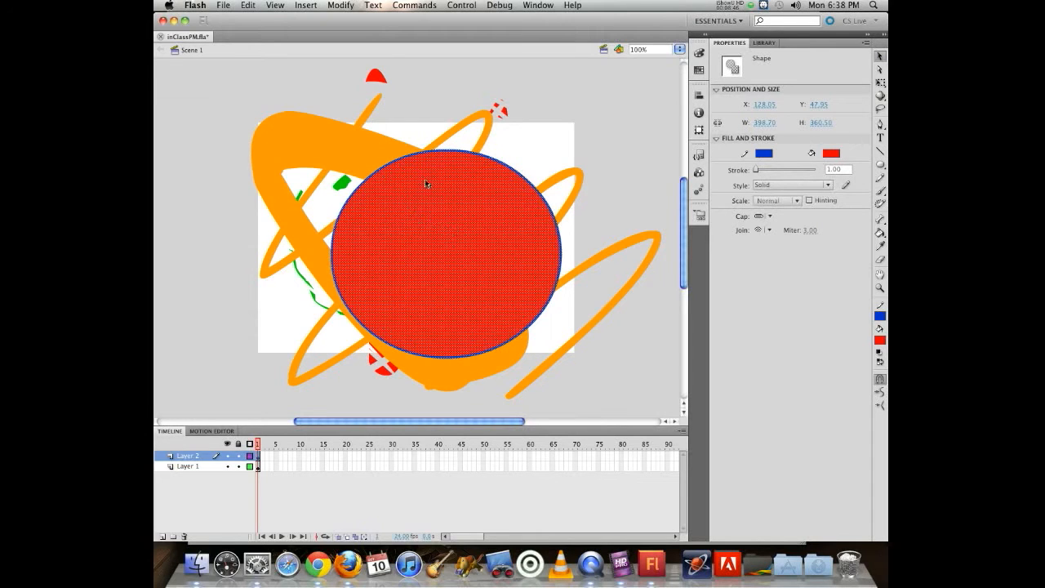
click(538, 155)
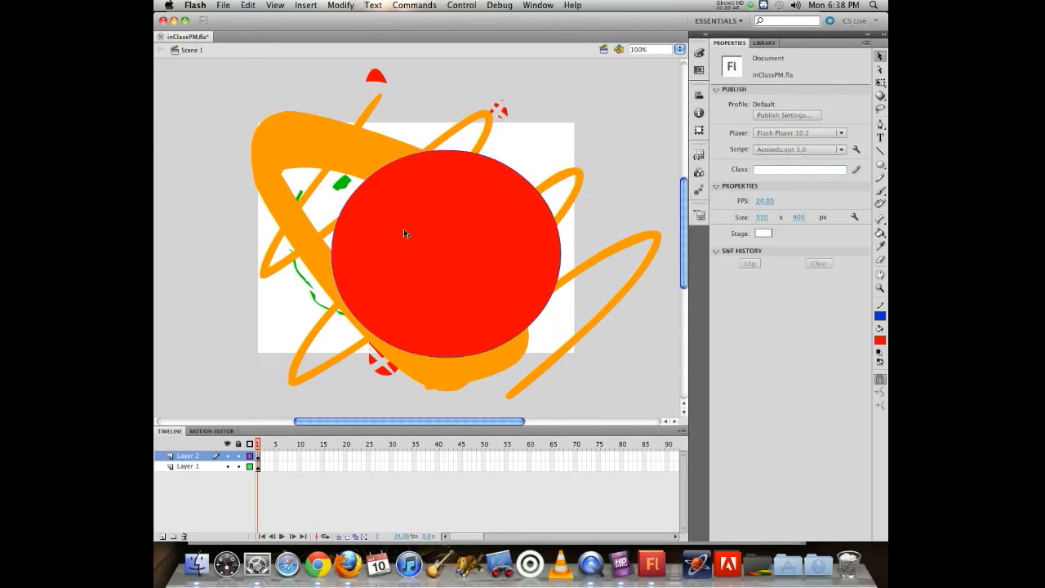
Step: Move only the oval's red fill off its blue outline beyond the stage's right edge, and hide Layer 1
drag(405, 230, 531, 238)
click(237, 96)
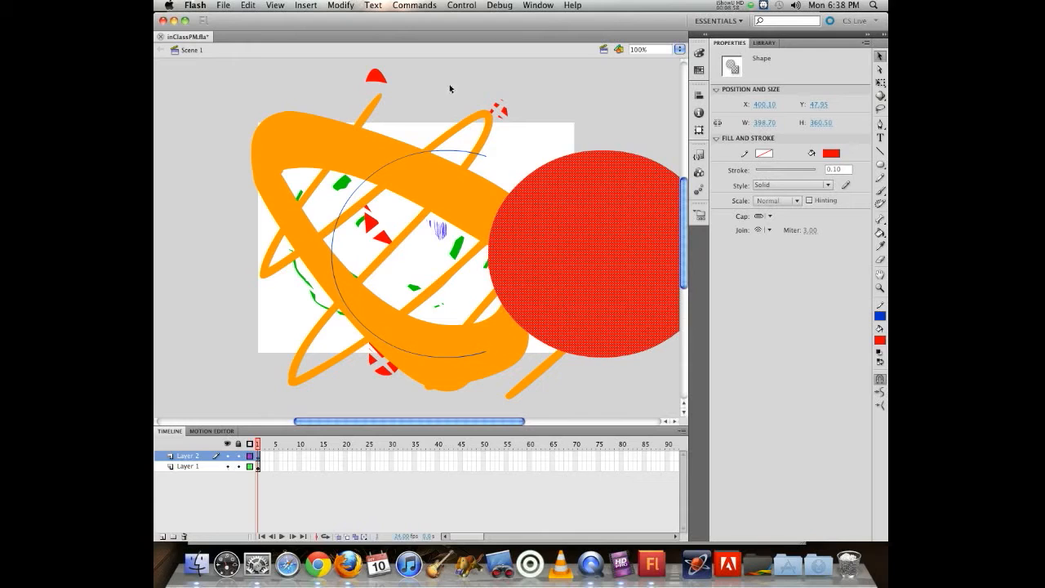
click(226, 466)
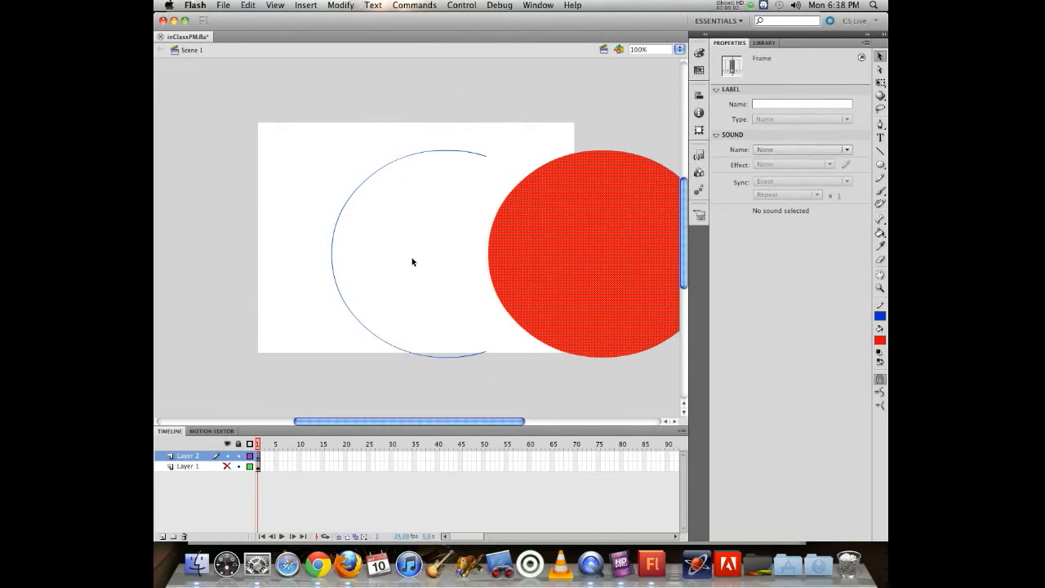
Step: Move the red fill across the remaining blue outline to cut it, away to the upper right, and back inside the stage
click(457, 248)
drag(591, 274, 351, 164)
drag(341, 217, 499, 210)
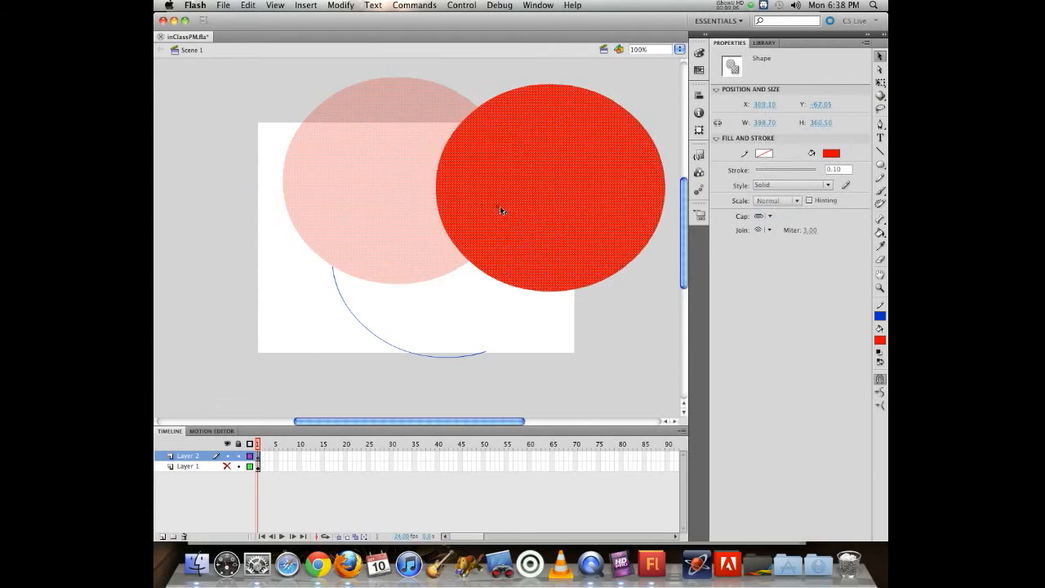
click(311, 204)
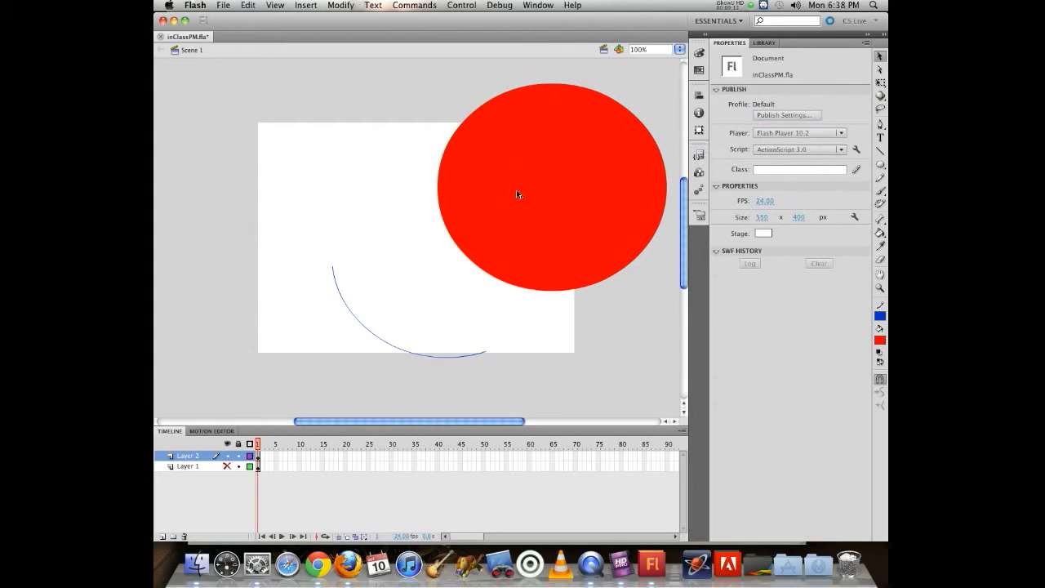
drag(504, 131, 416, 202)
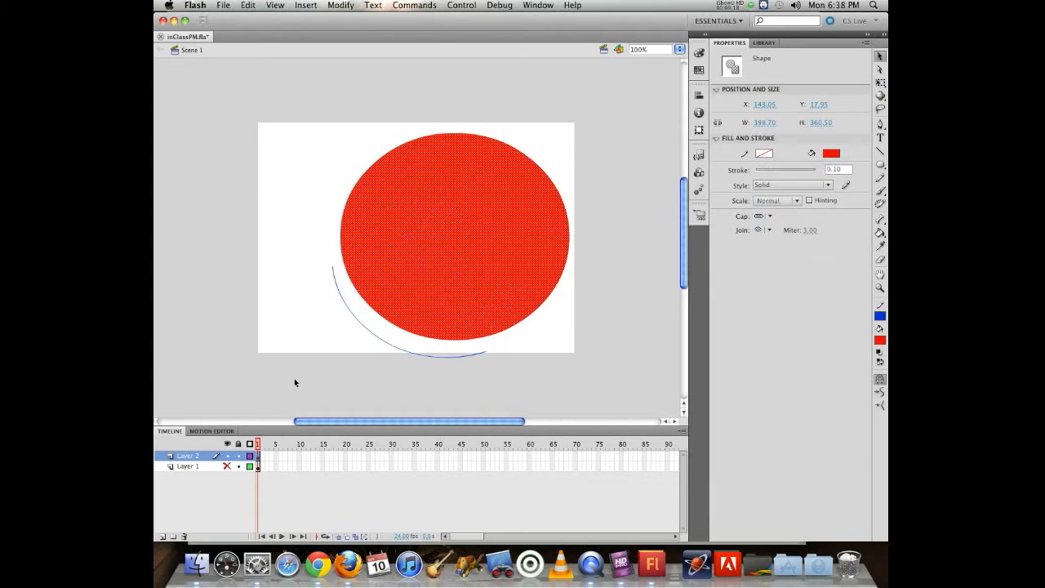
Step: Toggle Layer 1's visibility, lock the layer, and show its artwork again
click(227, 466)
click(227, 466)
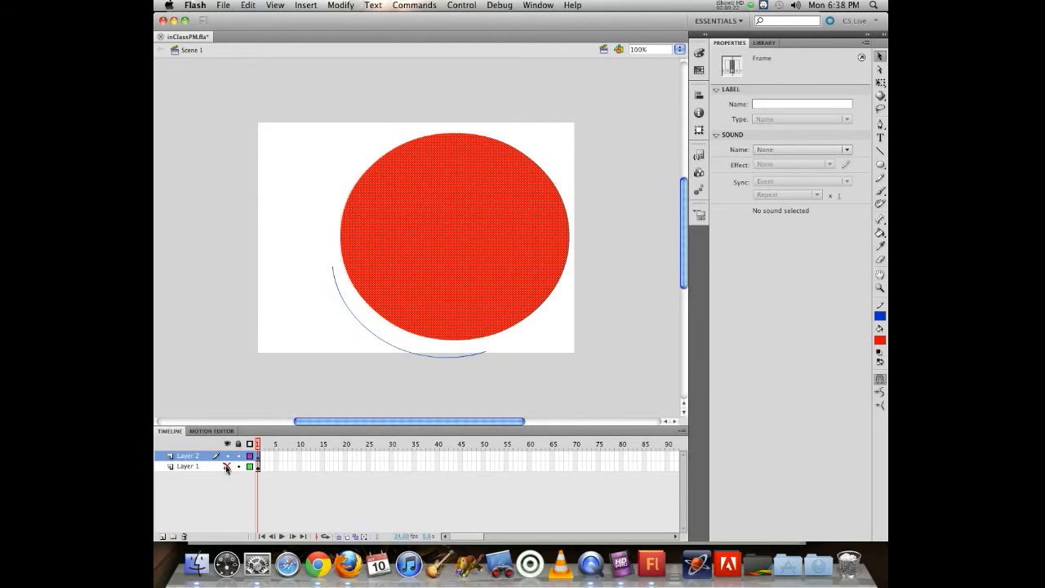
click(238, 466)
click(226, 467)
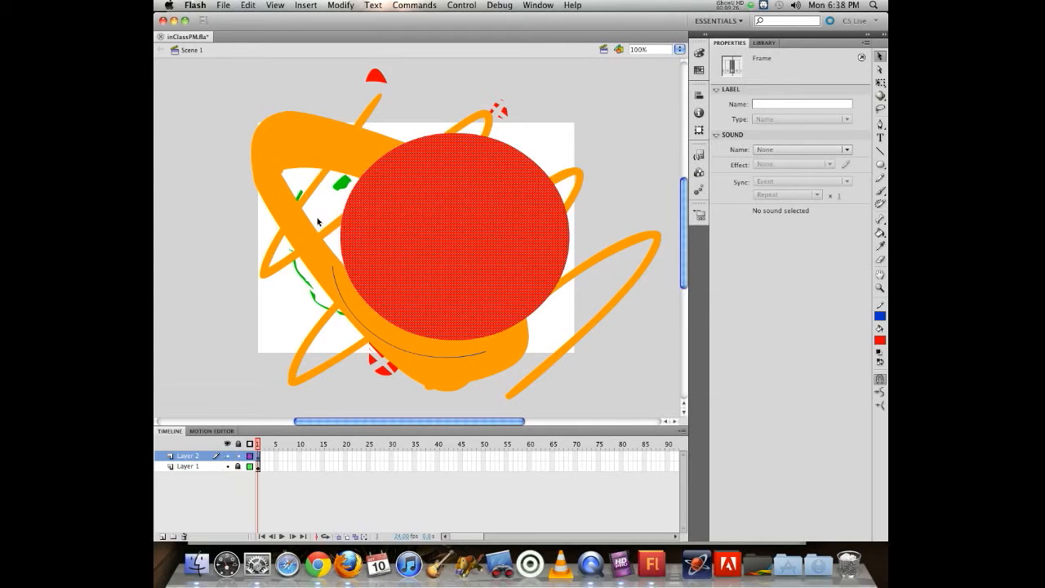
Step: Try to select the orange shape on the locked Layer 1, and unlock the layer
click(262, 276)
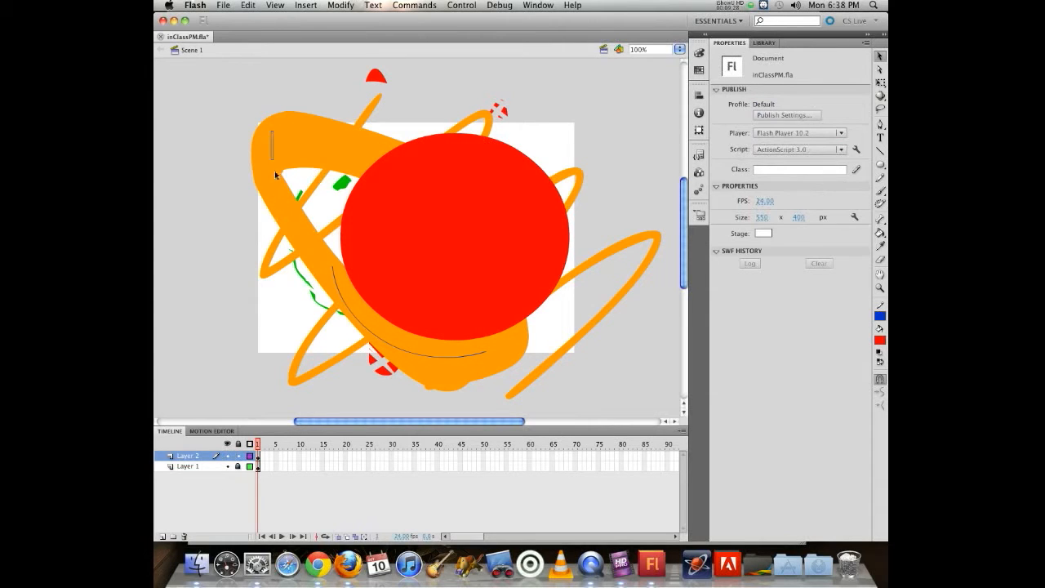
drag(285, 220, 285, 223)
click(237, 467)
Step: Move the red oval to the stage's upper right and back over the upper part of the orange shape, and deselect it
click(463, 228)
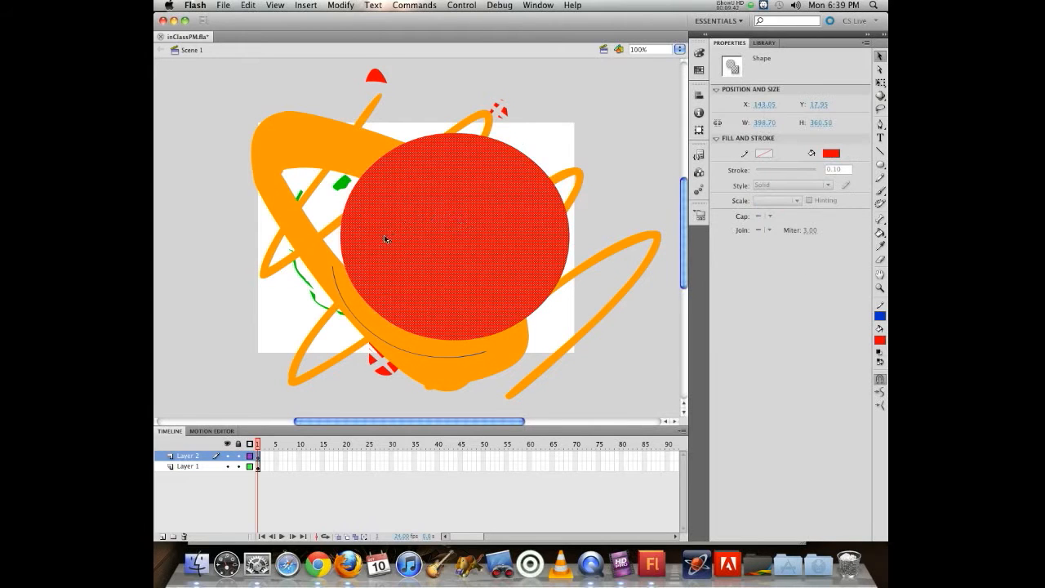
drag(449, 221, 587, 123)
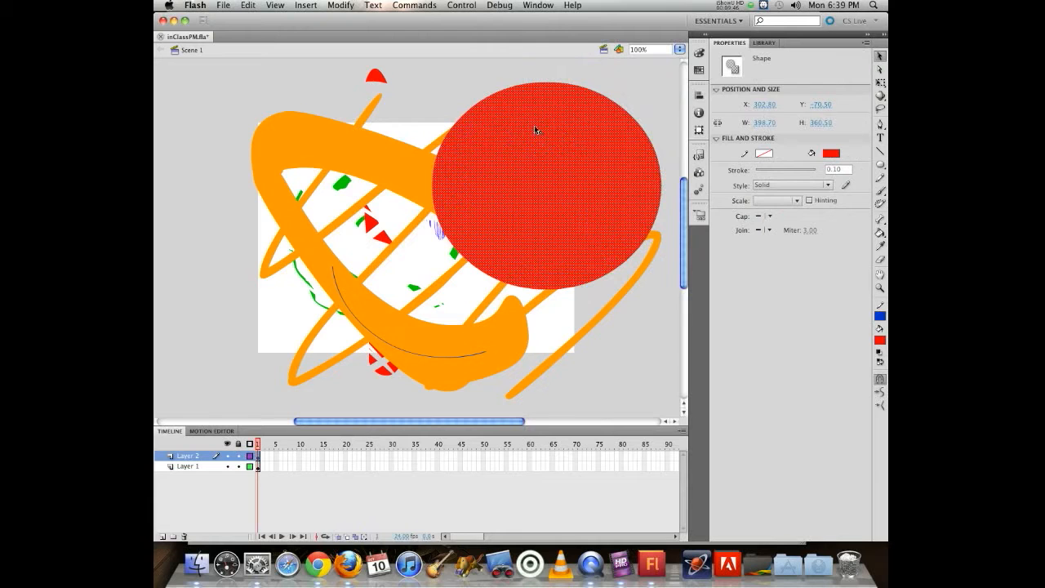
drag(551, 115, 448, 174)
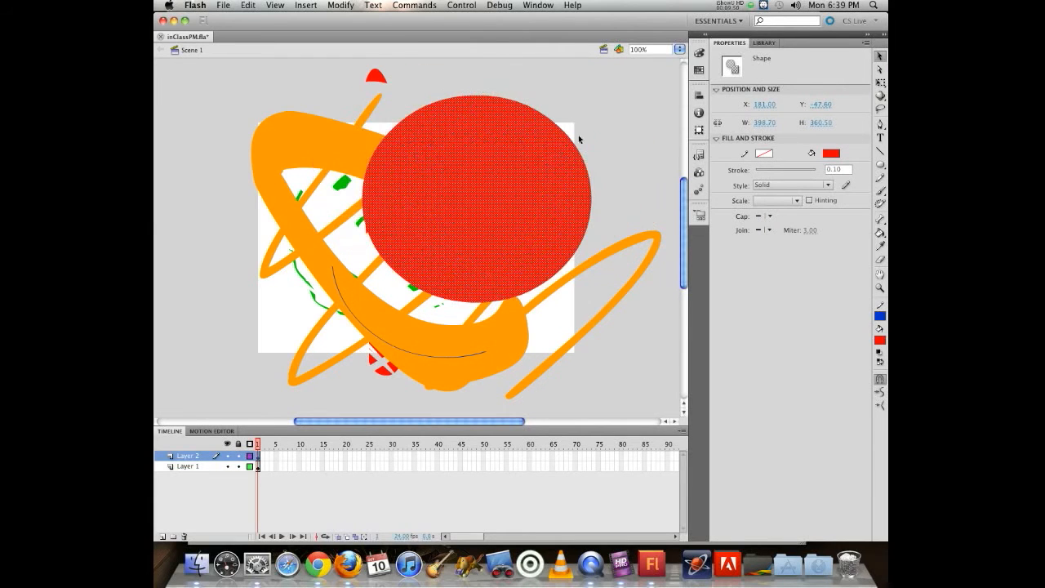
click(584, 107)
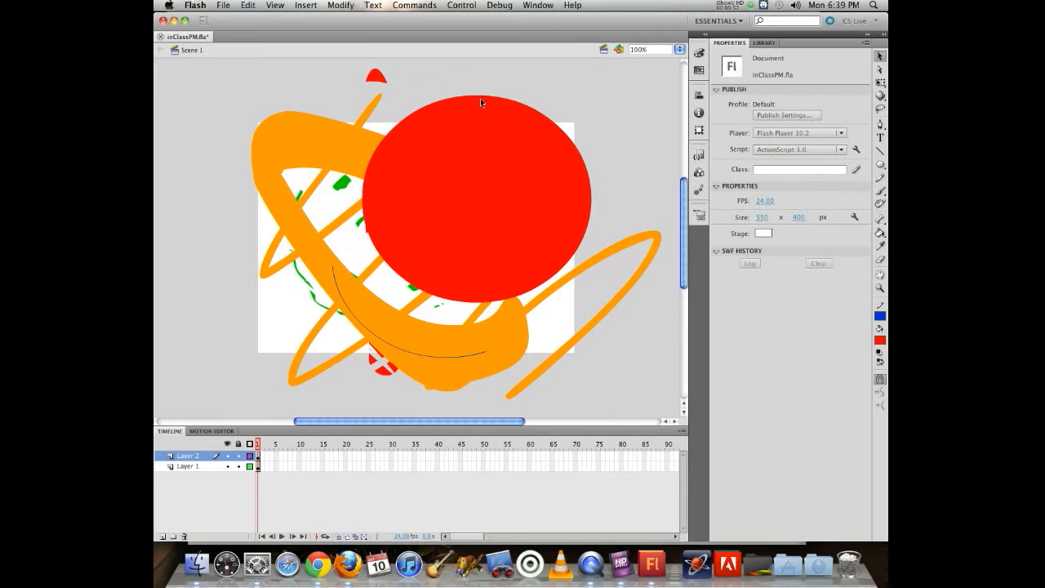
Step: Bend the red oval's top and bottom edges inward, move the reshaped fill up and to the right, and deselect it
drag(480, 101, 463, 207)
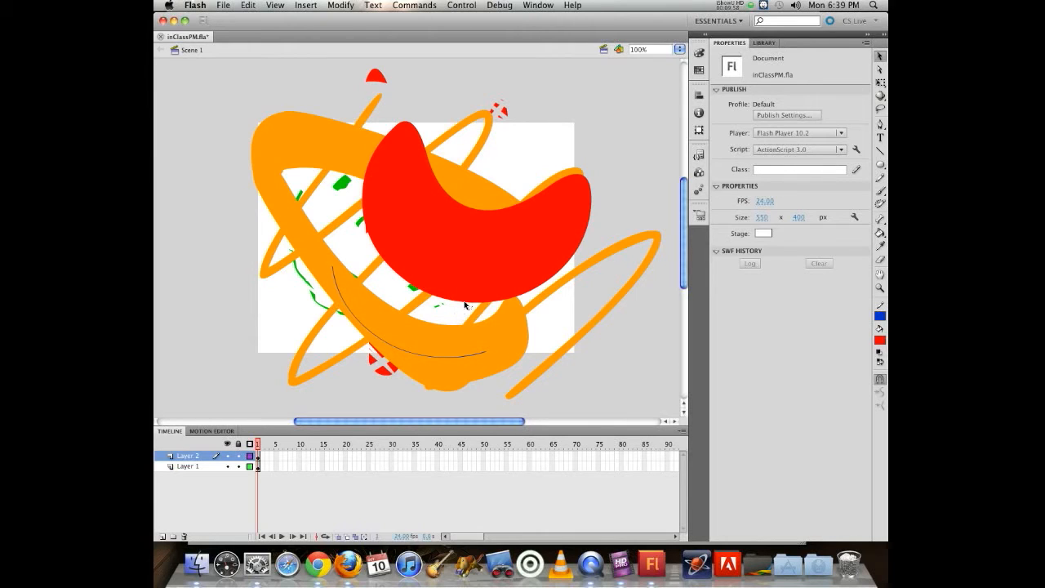
drag(466, 305, 444, 242)
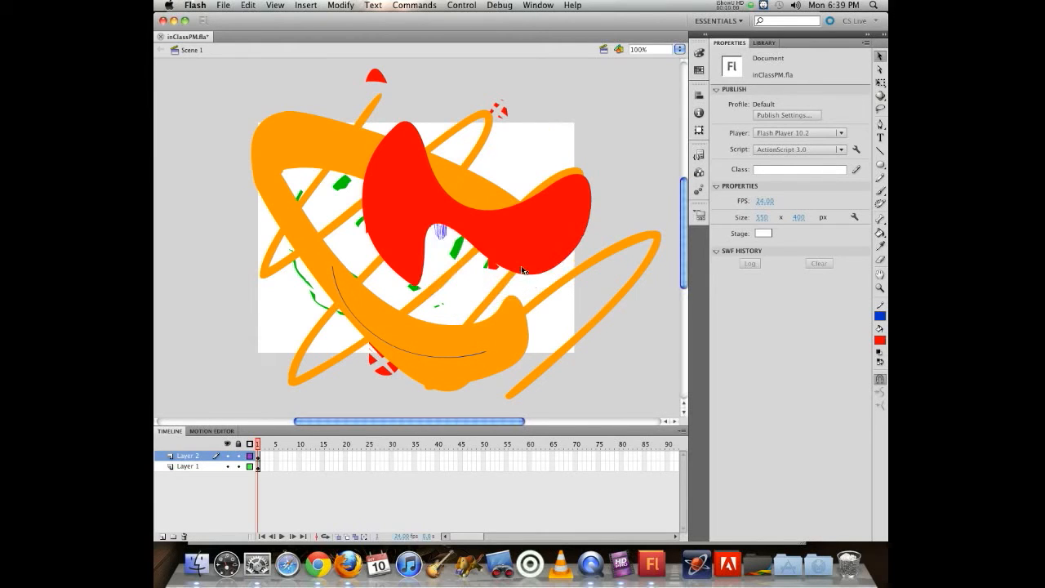
drag(567, 261, 524, 193)
click(285, 95)
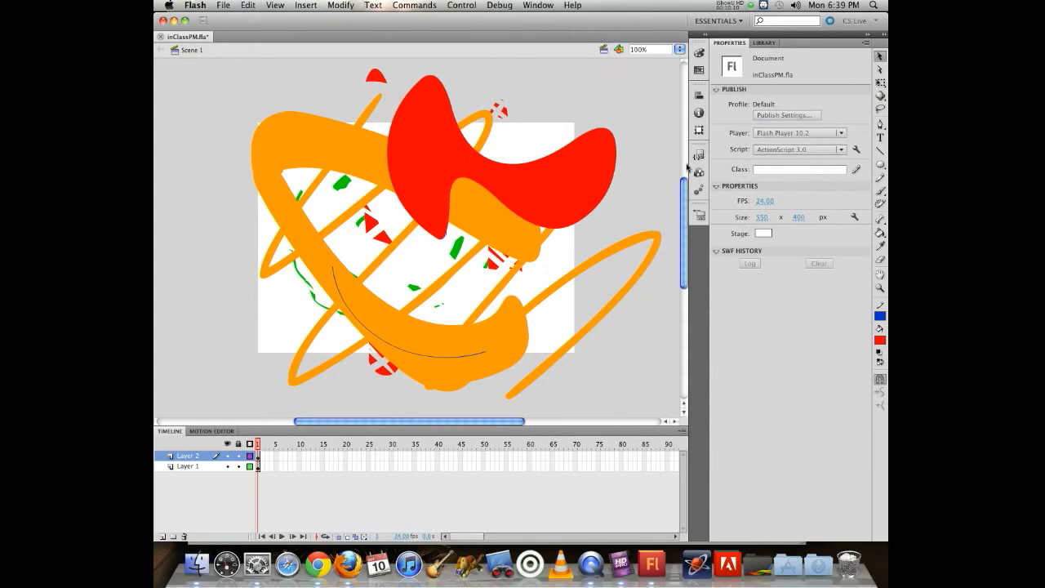
Step: Choose the Pen tool, hide and lock Layers 1 and 2, and add a new empty layer above them
click(880, 124)
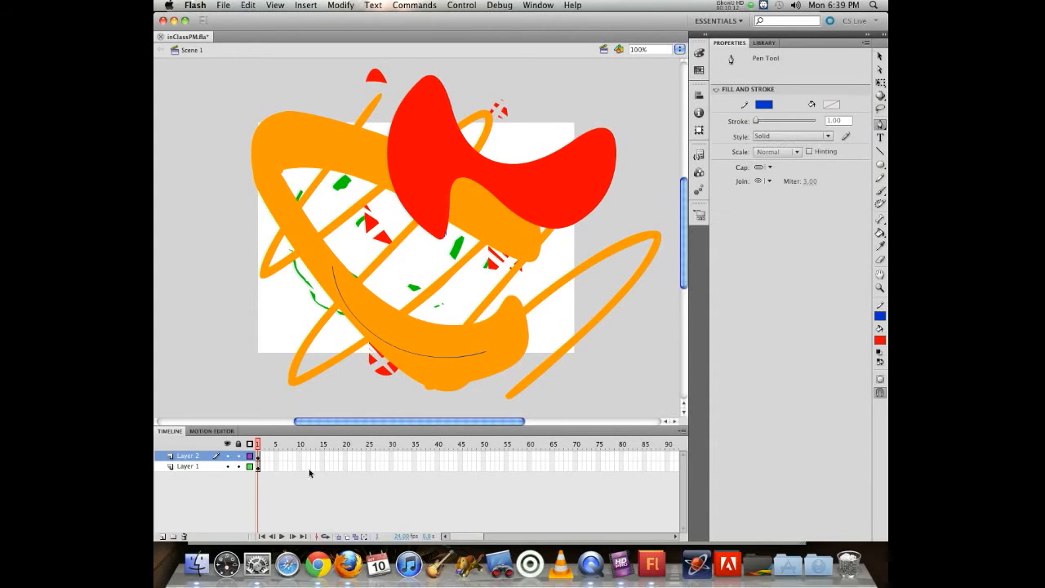
click(228, 444)
click(163, 536)
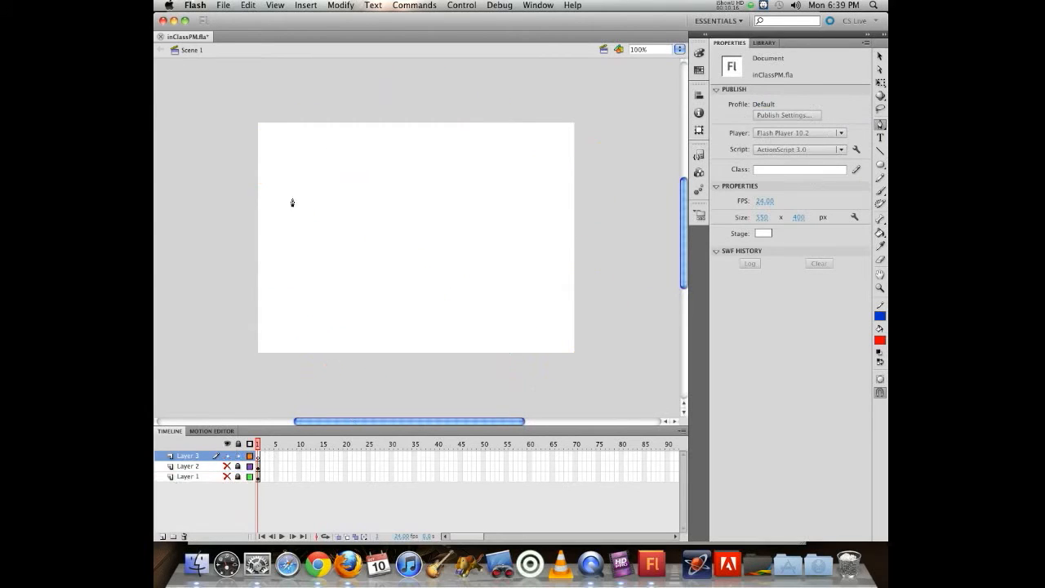
Step: Draw a closed curved blue outline near the stage's centre with the Pen tool, and keep the Pen tool chosen among its anchor point variants
click(417, 175)
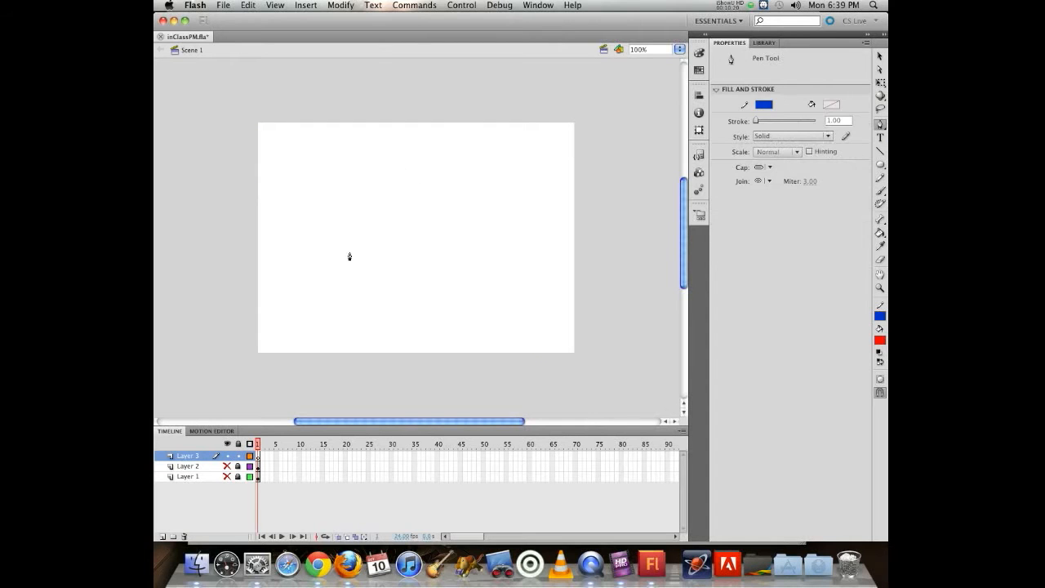
drag(358, 253, 397, 302)
drag(382, 234, 427, 298)
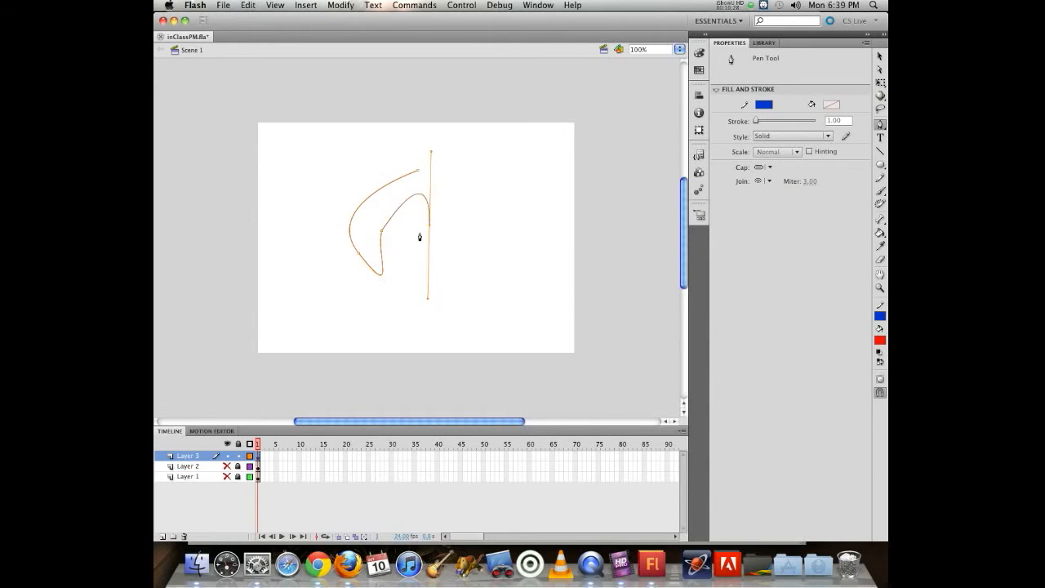
click(429, 231)
drag(452, 261, 479, 261)
drag(439, 219, 379, 203)
click(880, 124)
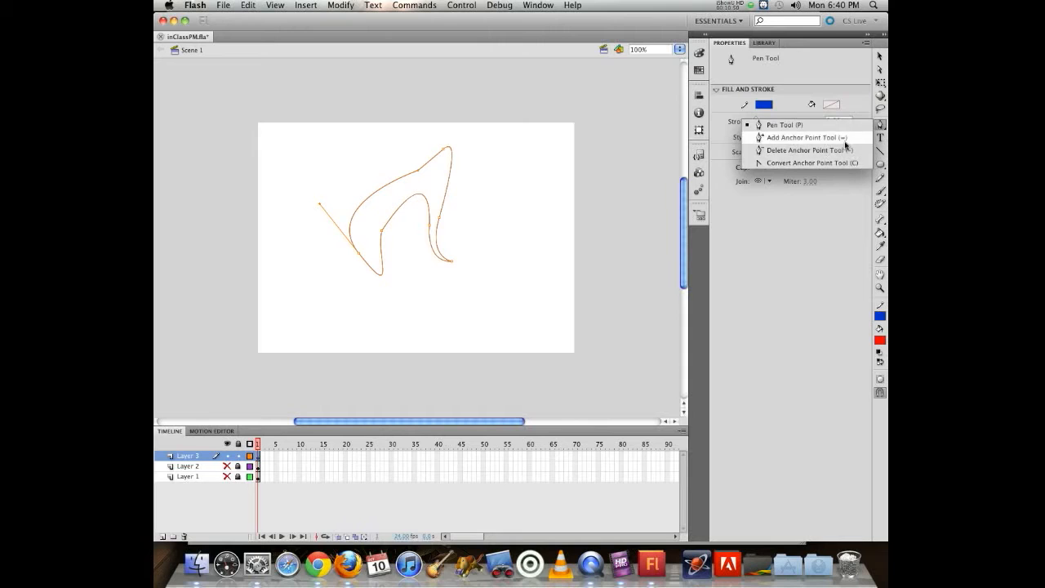
click(853, 124)
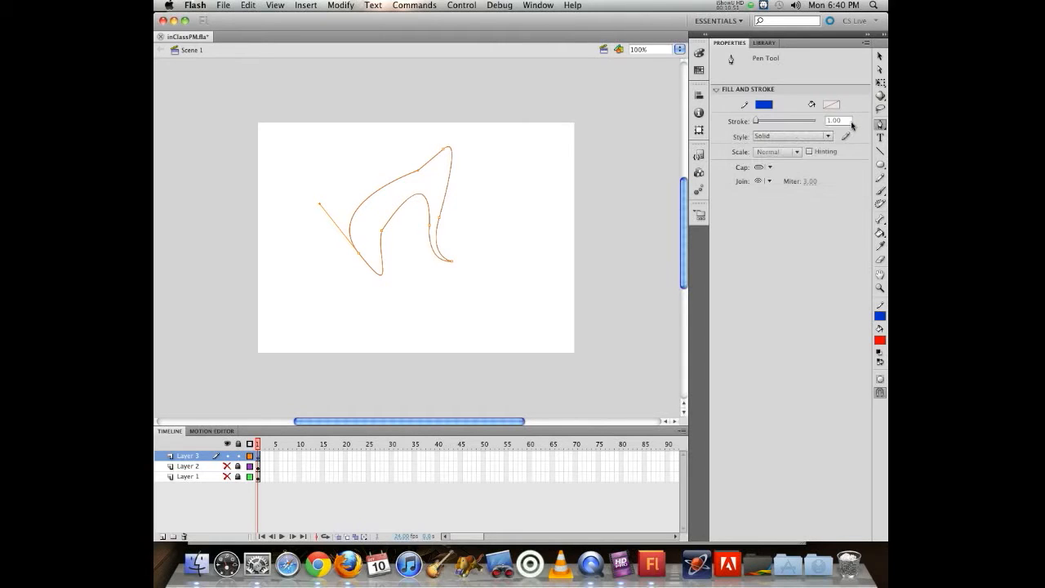
Step: Reshape the blue outline's upper-right tip with the Subselection tool by pulling its curve handle downward, and deselect the outline
click(879, 71)
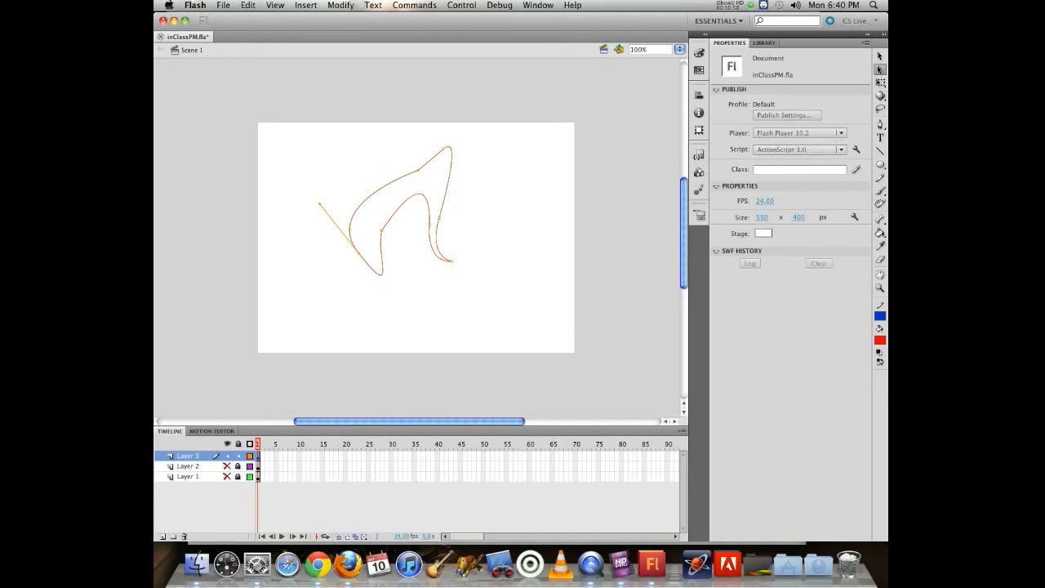
click(418, 170)
mouse_move(457, 137)
mouse_down()
mouse_move(436, 112)
mouse_move(489, 150)
mouse_move(464, 166)
mouse_up()
click(356, 160)
Step: Fill the closed blue outline with pink #FF0066 using the Paint Bucket tool
click(880, 232)
click(831, 104)
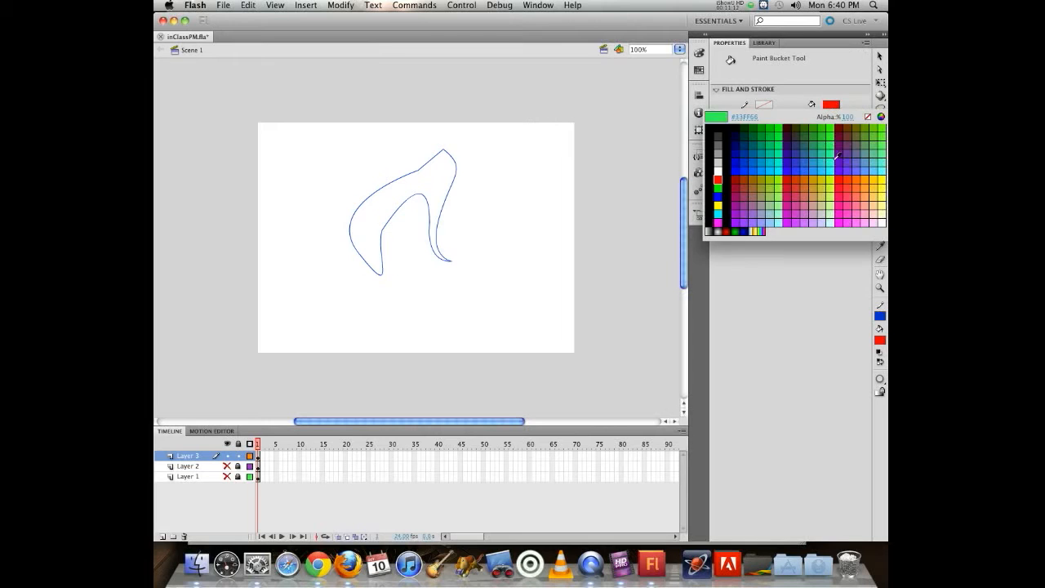
click(842, 195)
click(419, 178)
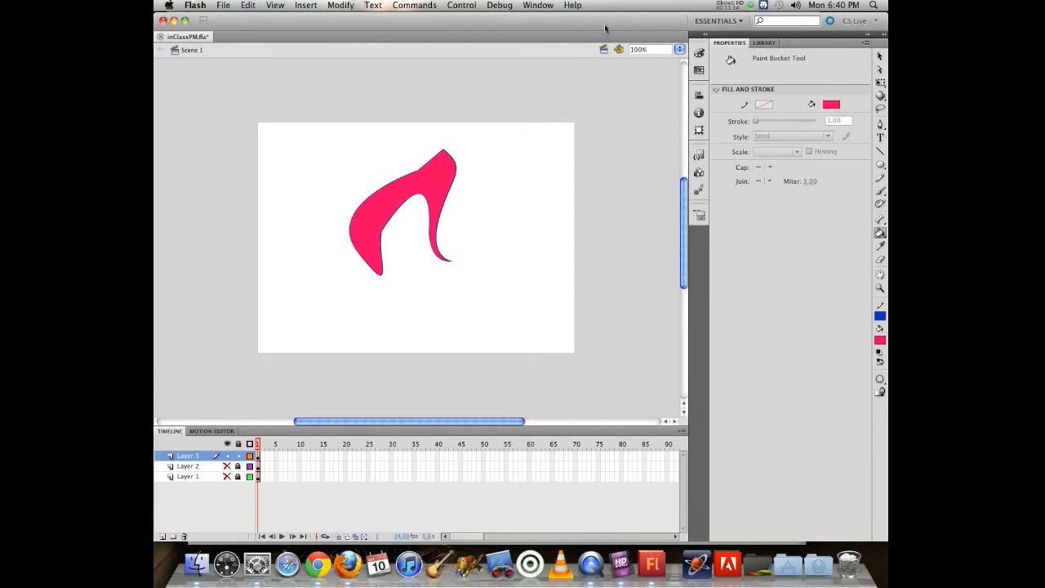
Step: Select the pink fill together with its outline, move it to the stage's top edge and back down to about X 177, Y 109, and deselect it
click(880, 57)
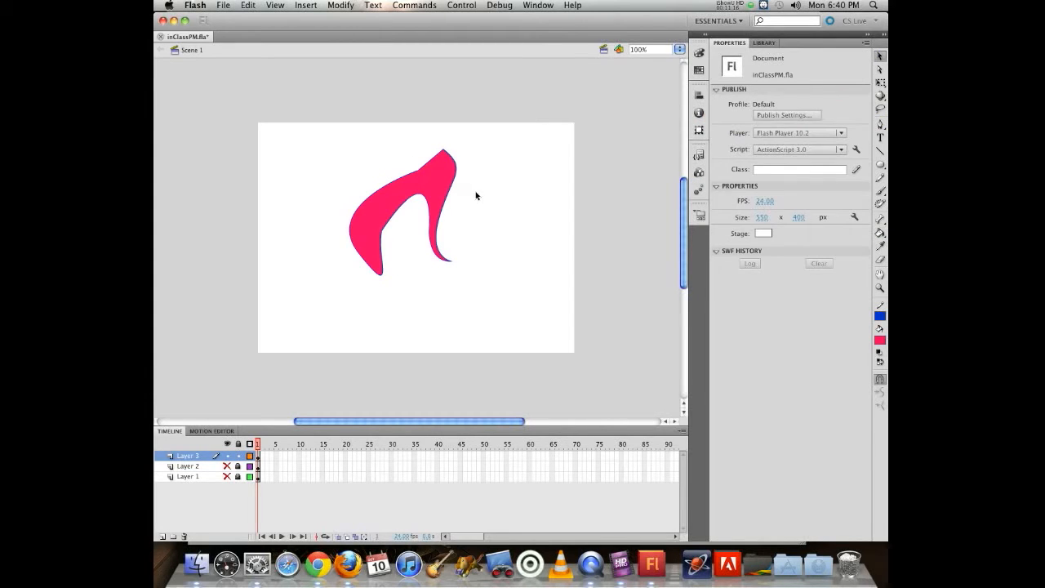
click(434, 175)
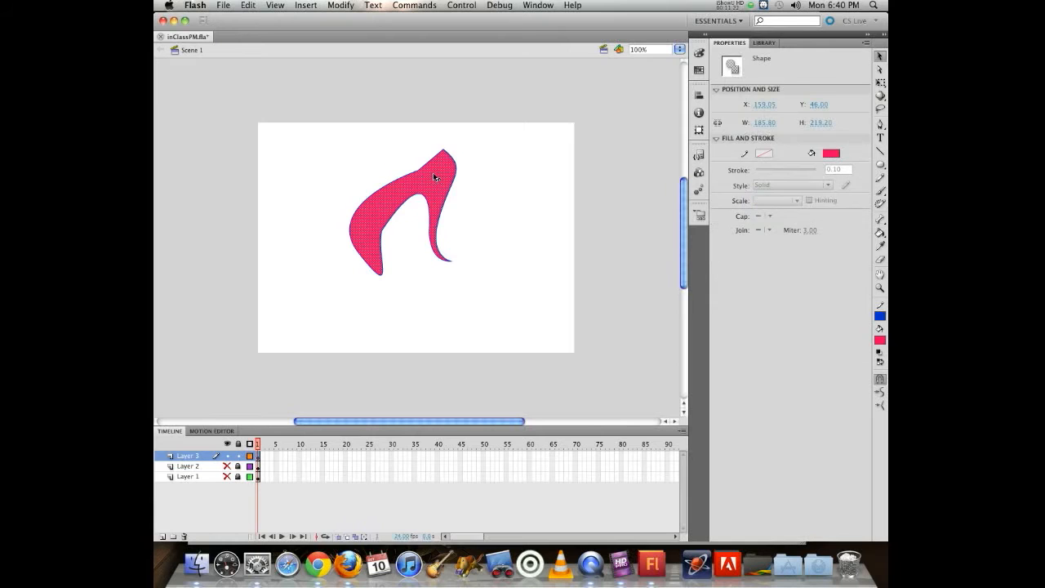
double_click(433, 176)
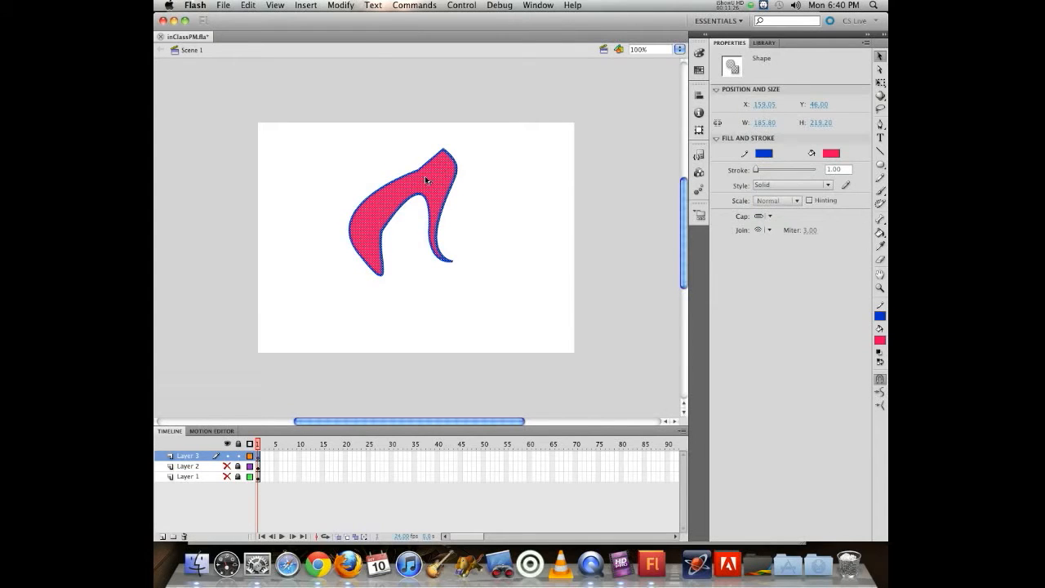
drag(425, 180, 403, 153)
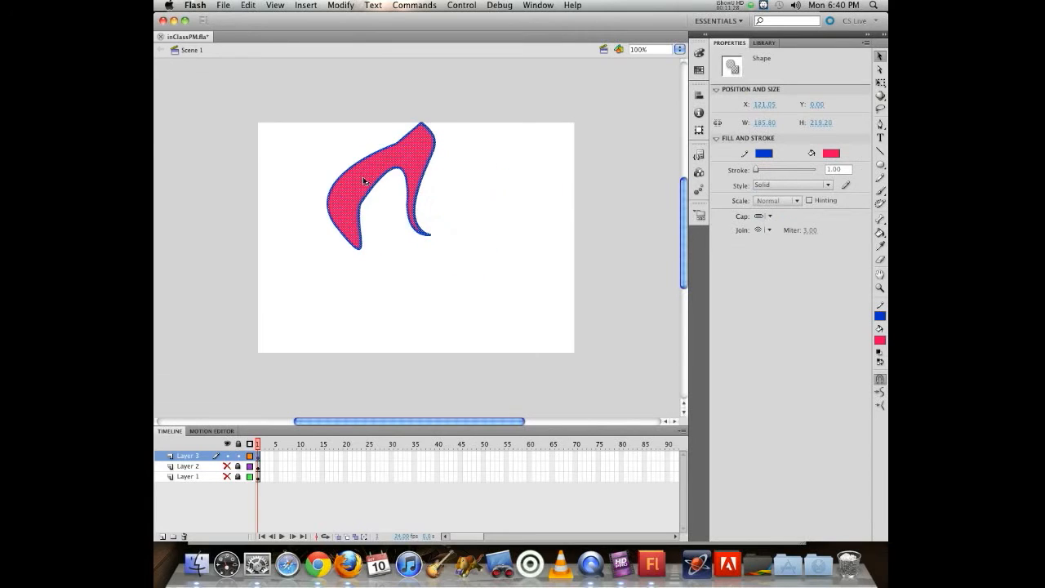
drag(364, 181, 395, 241)
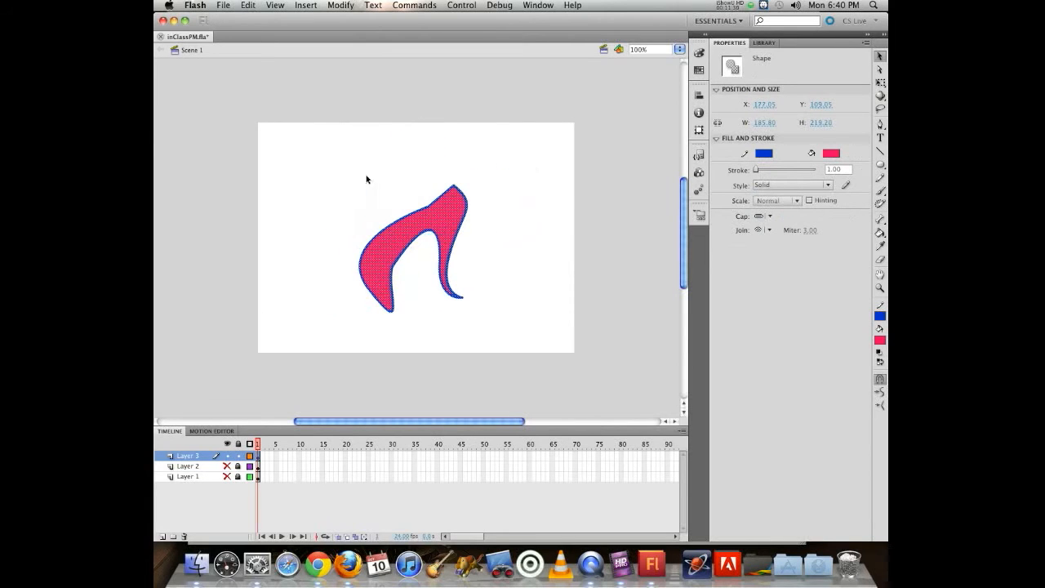
click(381, 189)
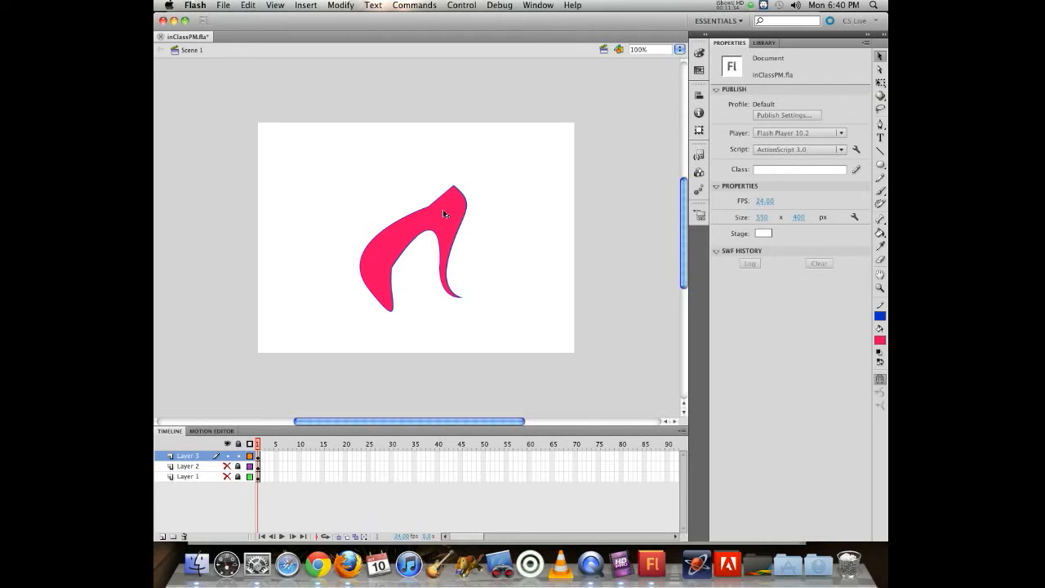
Step: Paint a wavy closed loop around the pink shape with the Brush tool in dark teal
click(880, 191)
click(879, 340)
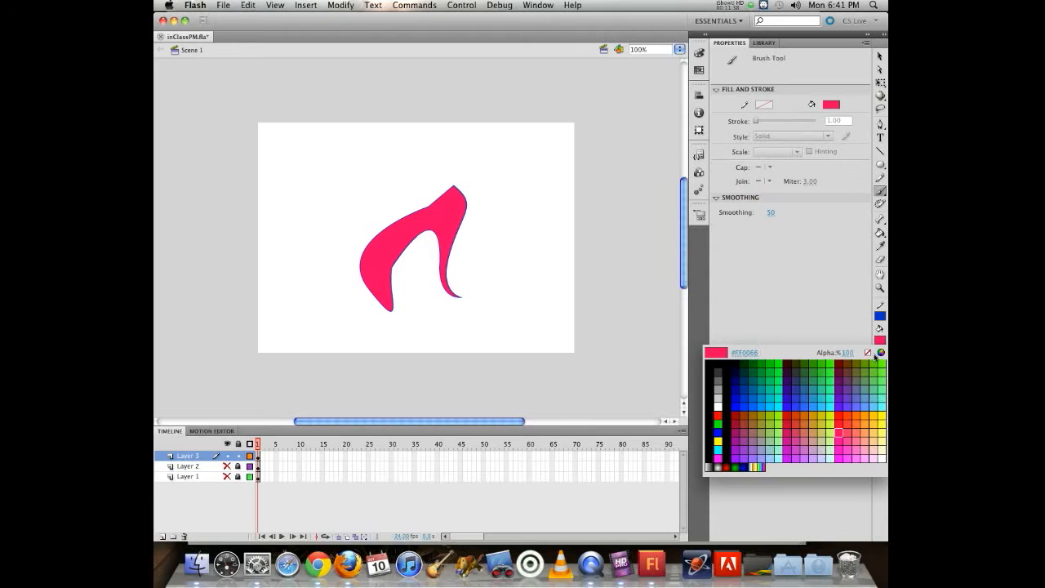
click(869, 414)
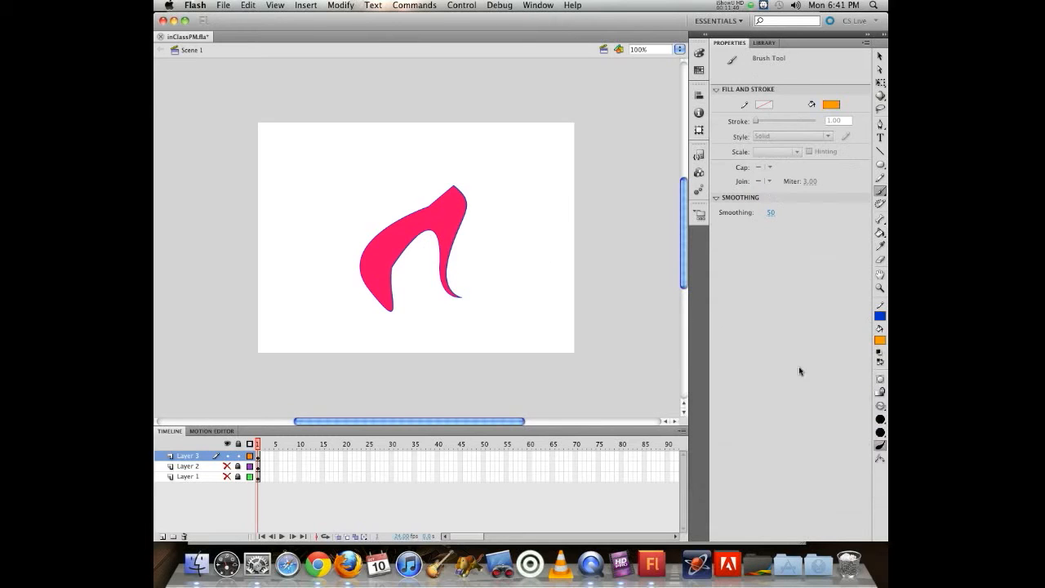
click(880, 342)
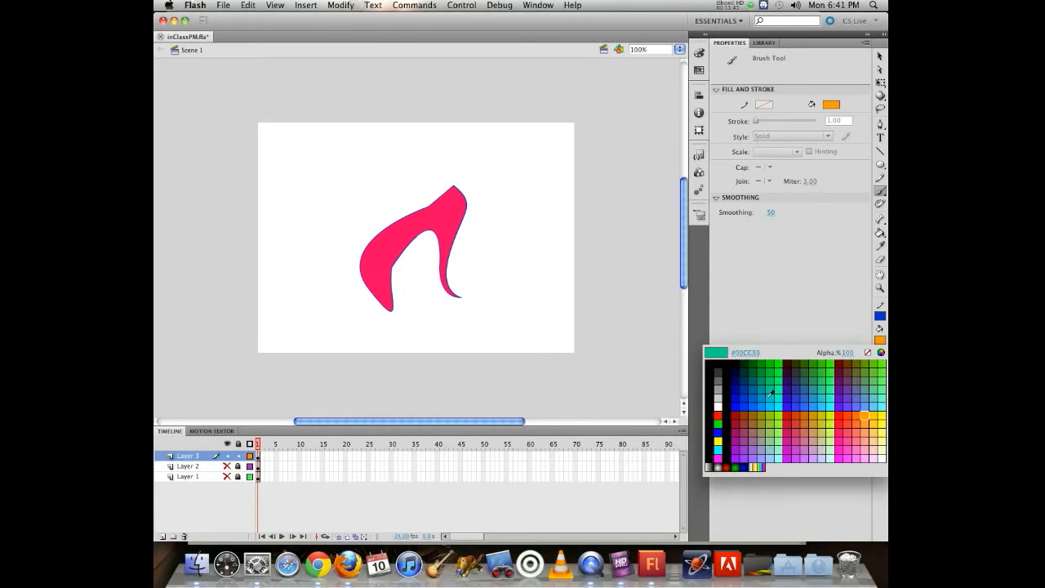
click(805, 377)
mouse_move(289, 190)
mouse_down()
mouse_move(303, 169)
mouse_move(326, 183)
mouse_move(387, 168)
mouse_move(422, 138)
mouse_move(492, 133)
mouse_move(521, 146)
mouse_move(533, 189)
mouse_move(525, 239)
mouse_move(504, 272)
mouse_move(505, 321)
mouse_move(435, 351)
mouse_move(363, 336)
mouse_move(352, 302)
mouse_move(304, 290)
mouse_move(285, 266)
mouse_move(263, 205)
mouse_move(290, 199)
mouse_up()
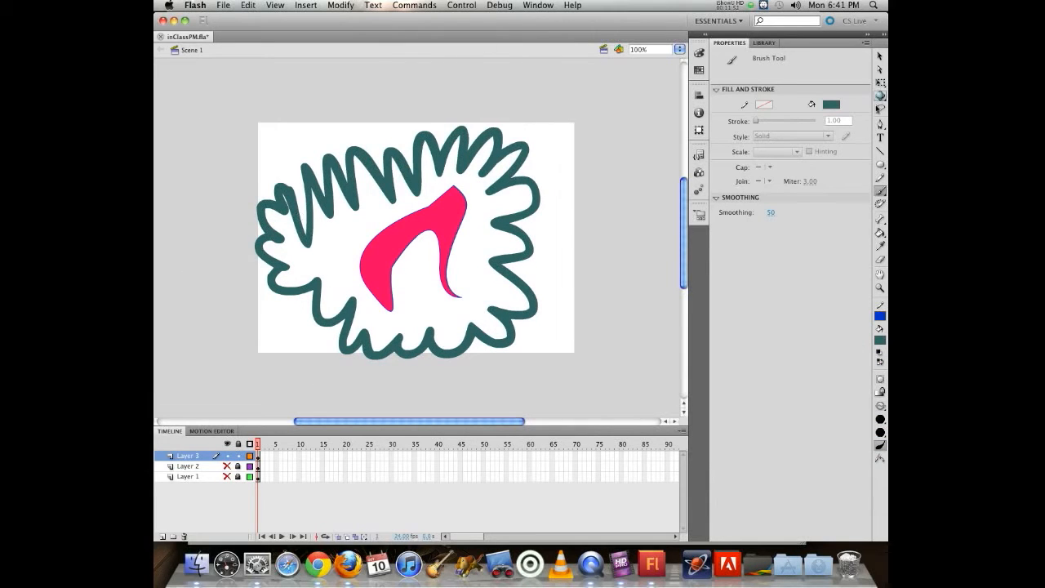
Step: Show the teal loop's anchor points, change Layer 3's outline colour to black, and select a point on the loop's right edge
click(879, 70)
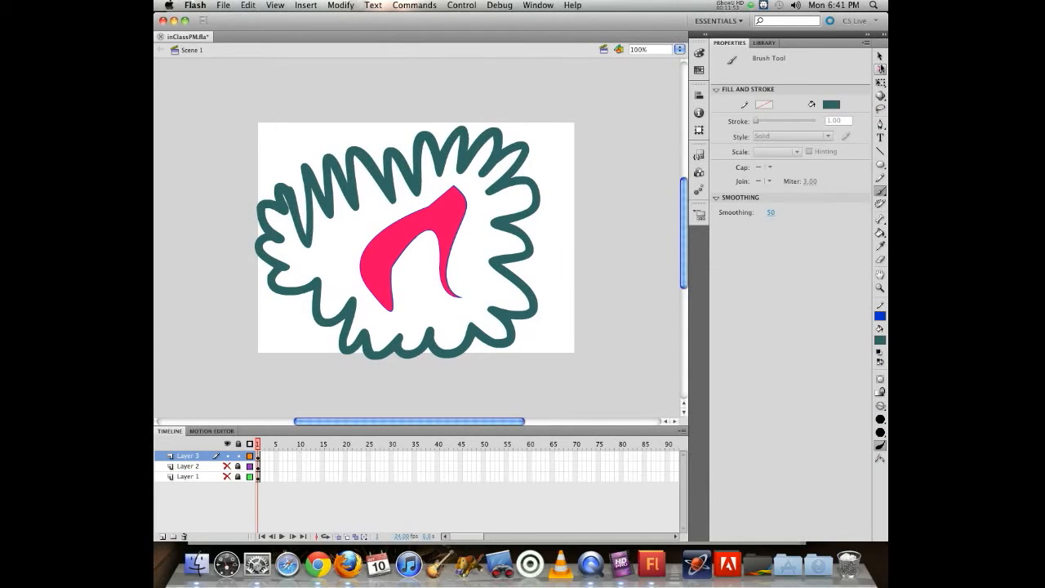
click(528, 150)
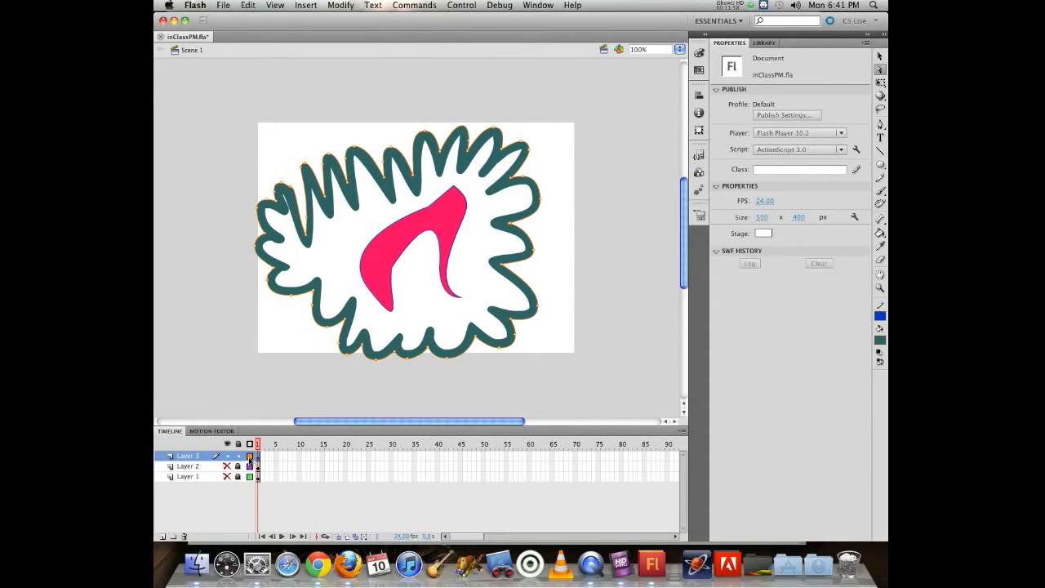
double_click(250, 455)
click(482, 340)
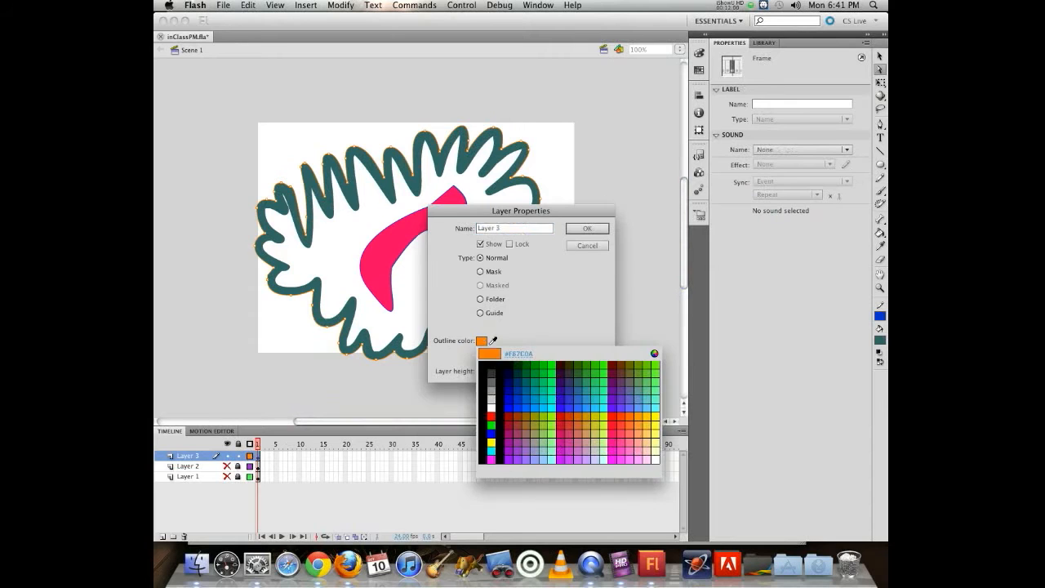
click(490, 366)
click(580, 230)
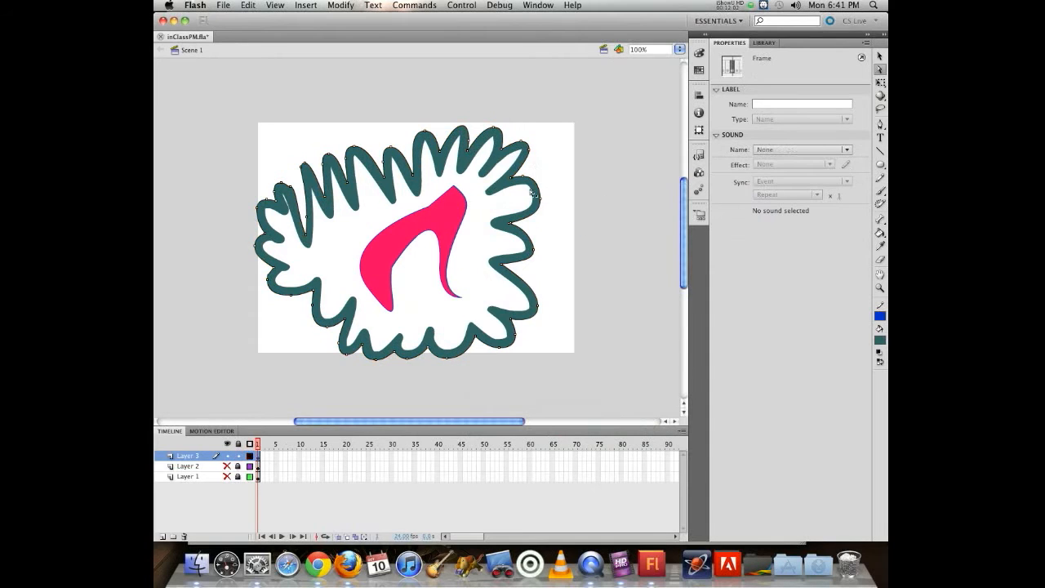
click(541, 202)
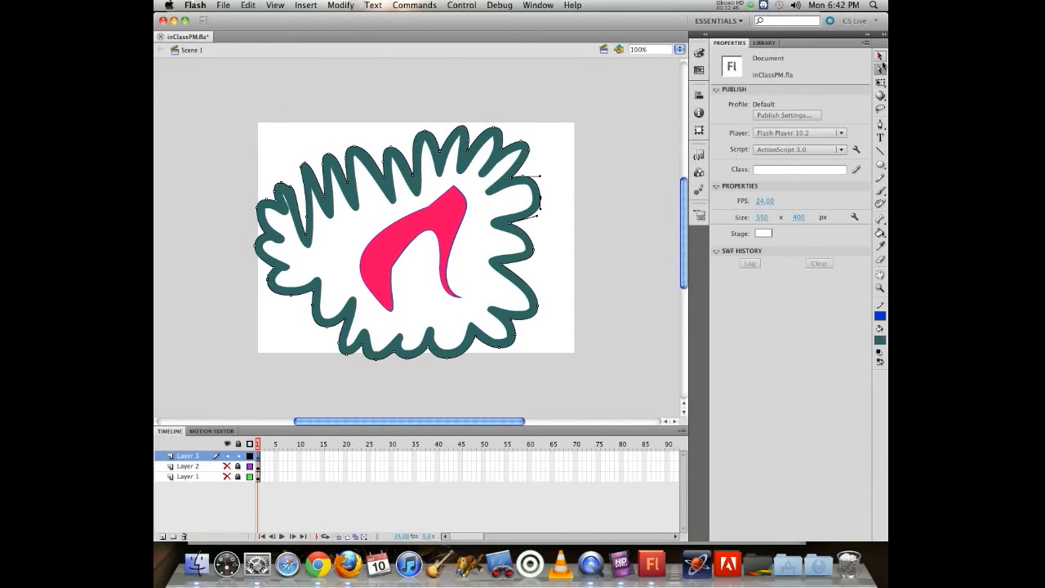
Step: Brush a teal oval ring over the stage's right edge, leaving a small gap at its top
click(879, 56)
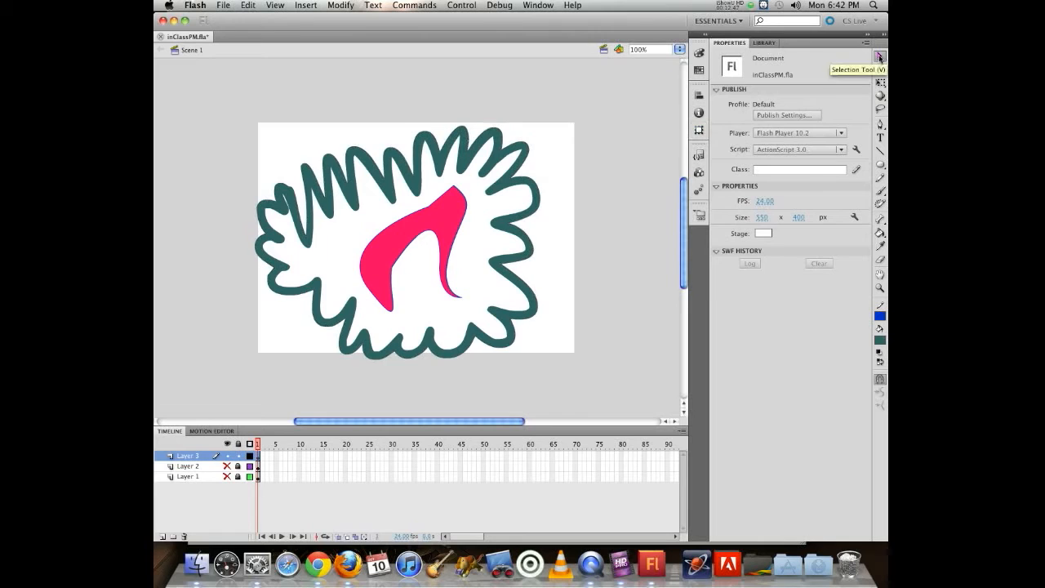
click(880, 190)
mouse_move(596, 218)
mouse_down()
mouse_move(557, 283)
mouse_move(591, 304)
mouse_move(619, 255)
mouse_move(602, 219)
mouse_up()
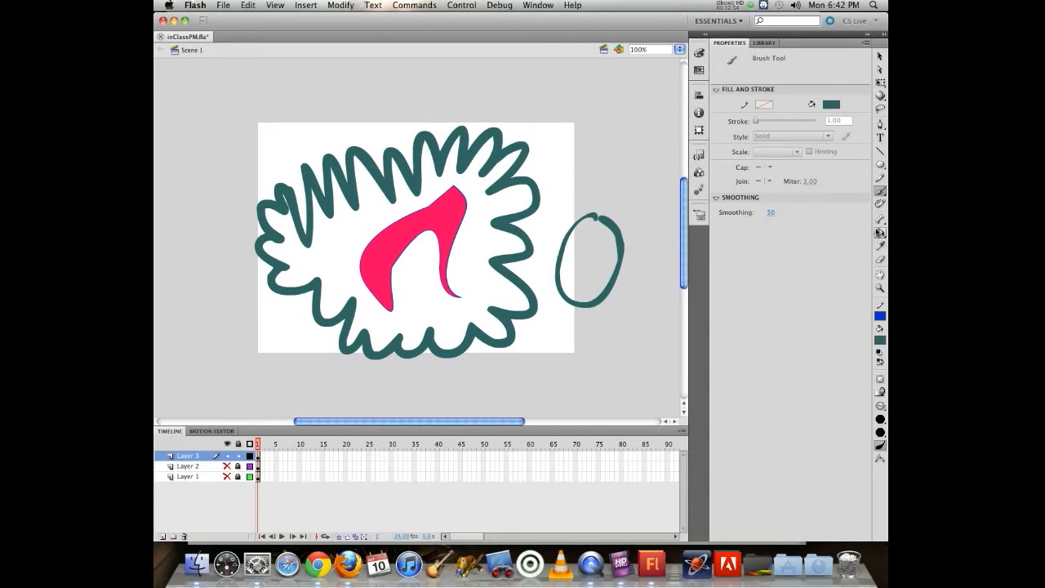
Step: Choose the Paint Bucket tool and set the fill colour to orange
click(880, 232)
click(879, 340)
click(863, 418)
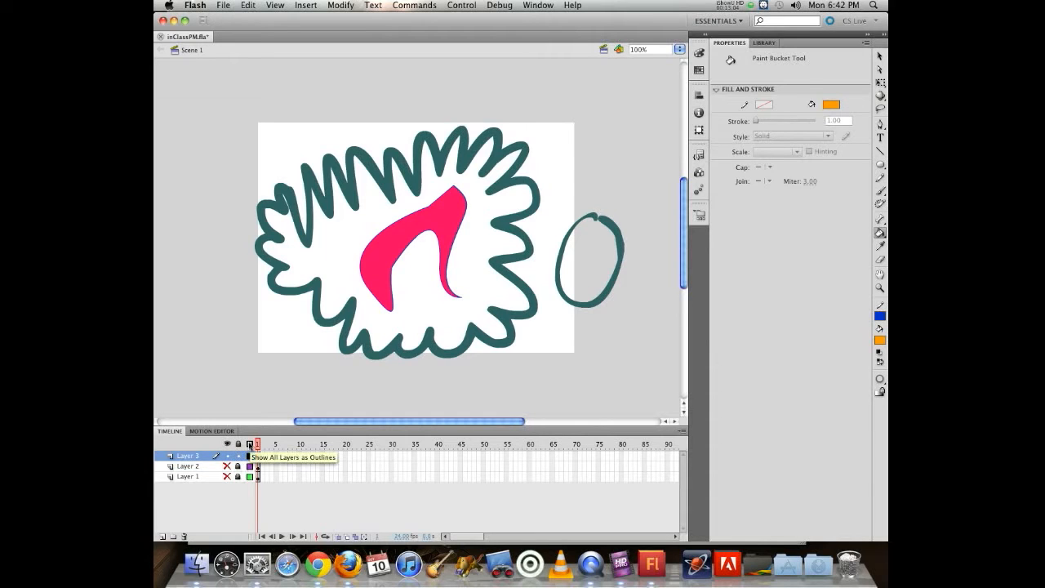
Step: Switch the display of all layers to outlines and back to normal twice
click(250, 444)
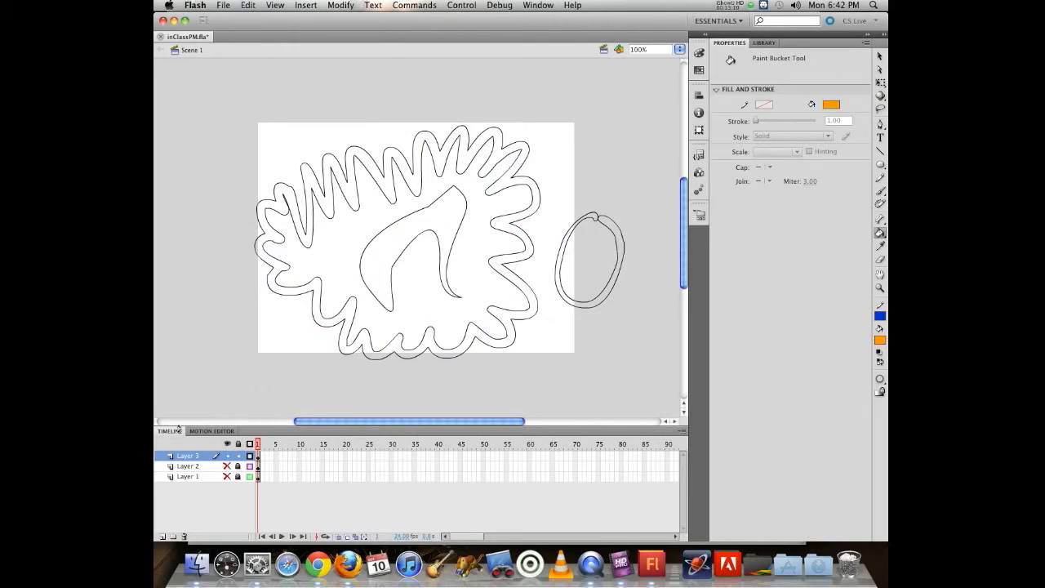
click(249, 445)
click(249, 445)
click(249, 445)
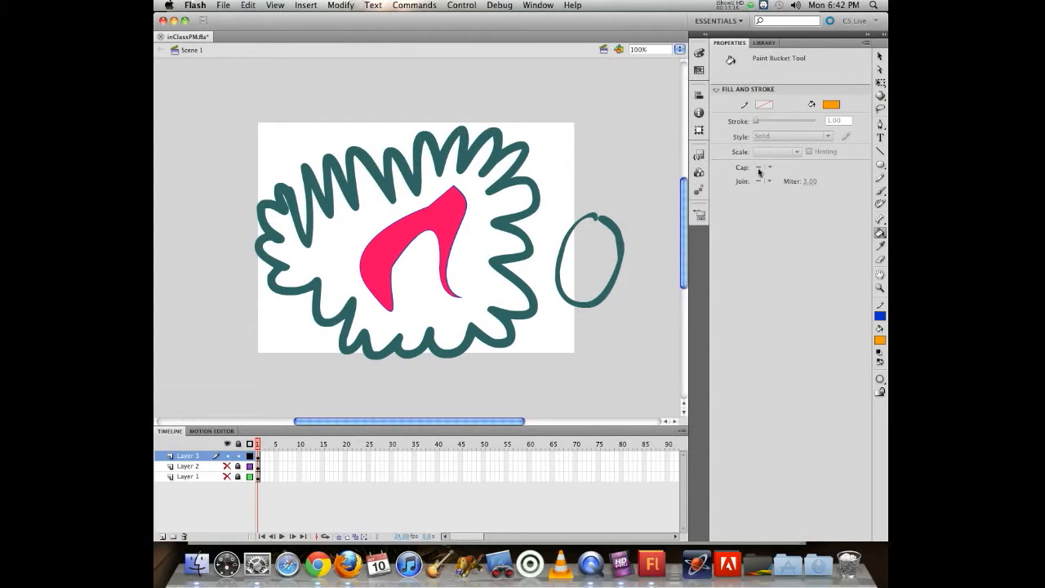
Step: Fill the inside of the gapped teal oval with orange using the Paint Bucket tool set to Close Medium Gaps
click(880, 288)
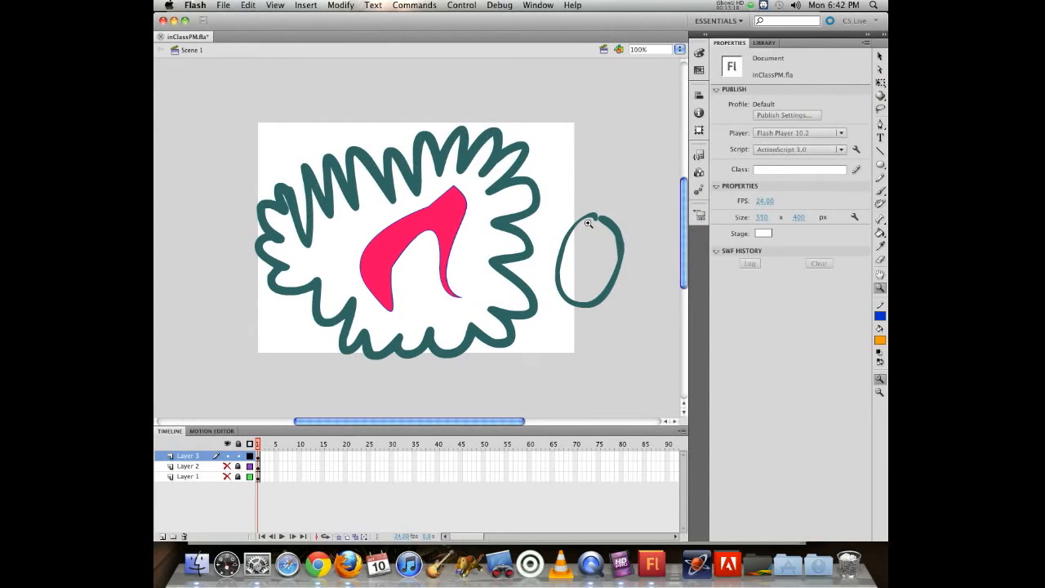
drag(569, 190, 617, 261)
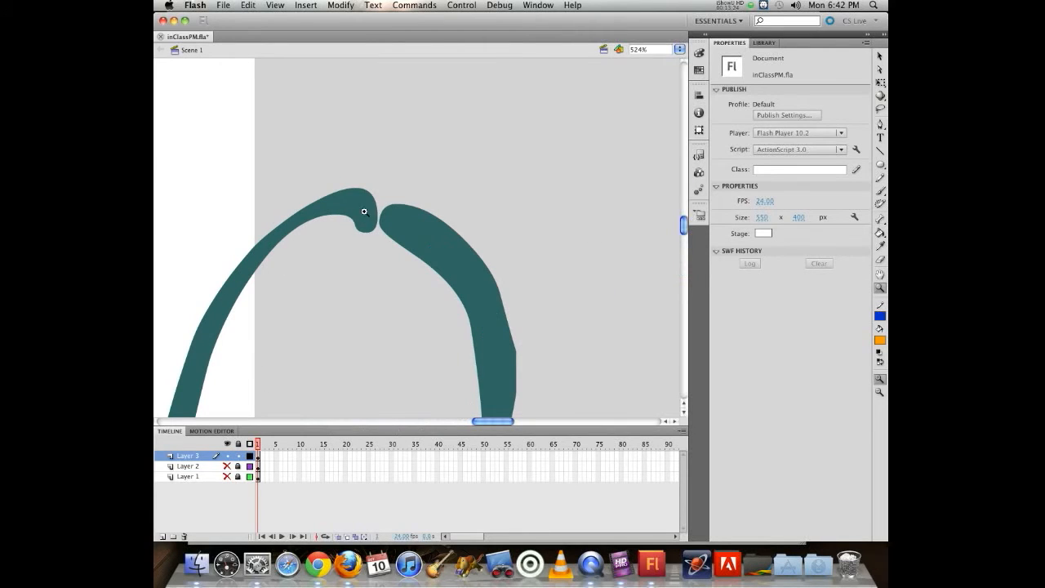
click(880, 191)
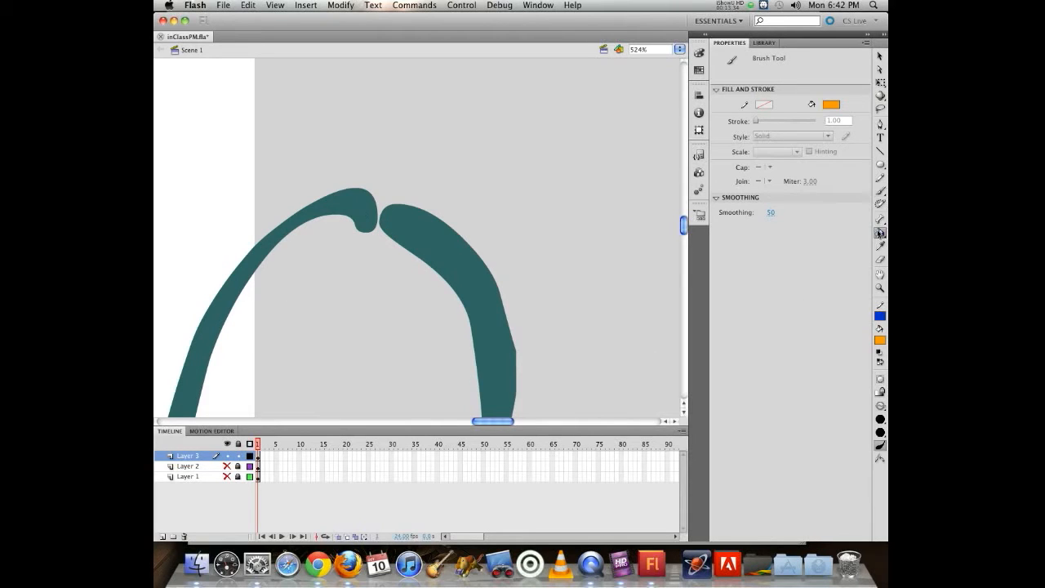
click(880, 232)
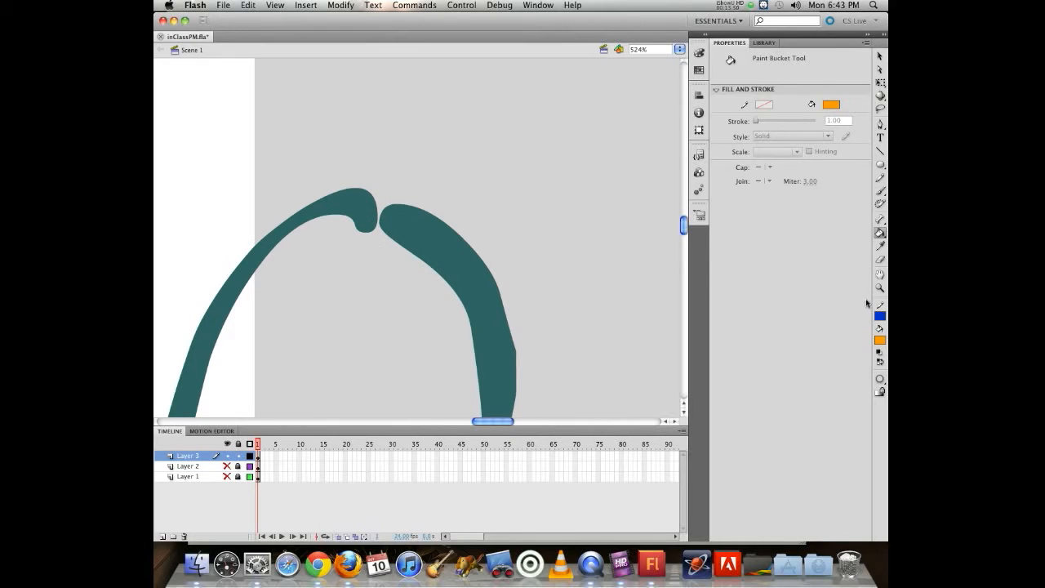
click(879, 379)
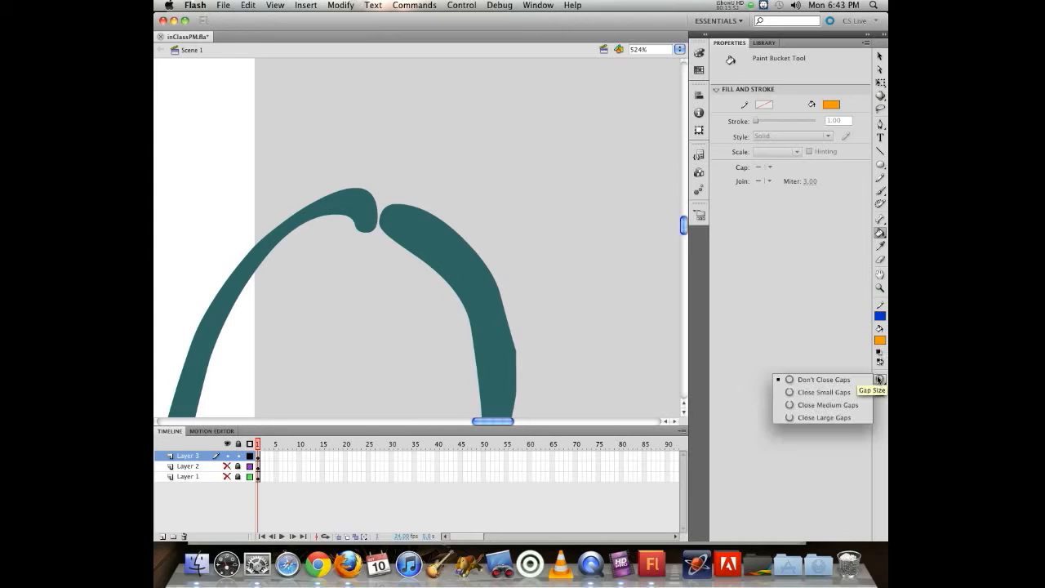
click(789, 393)
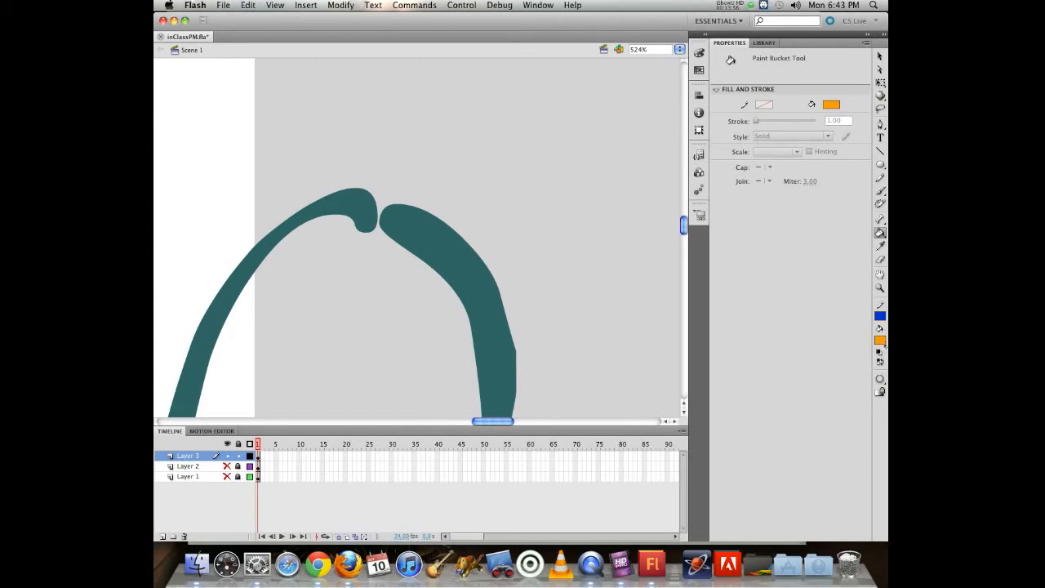
click(880, 379)
click(853, 403)
click(324, 334)
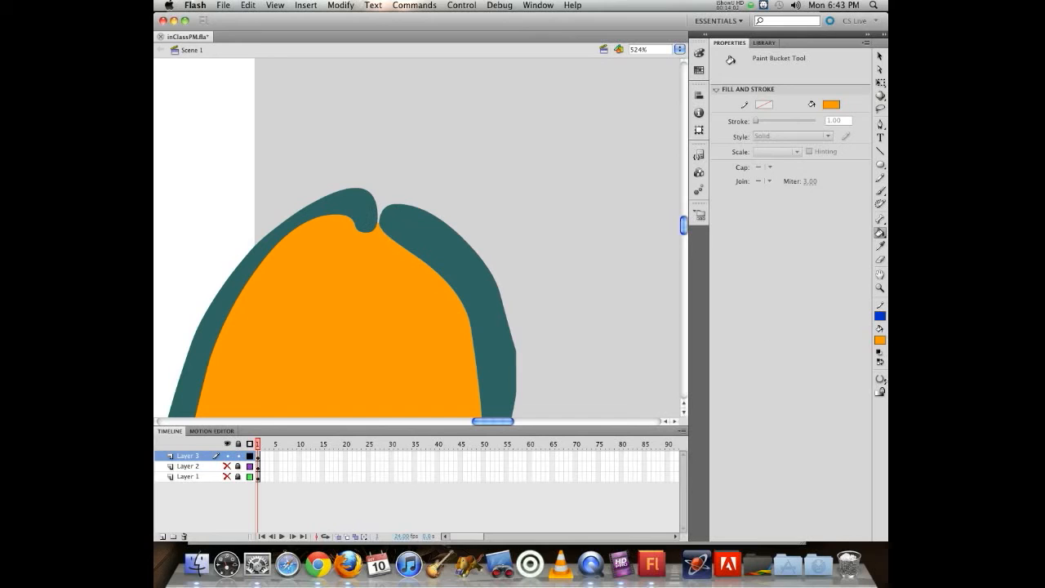
Step: Examine the oval's gap up close and the Paint Bucket's gap size options, and return the zoom to 100%
click(880, 287)
drag(297, 150, 487, 297)
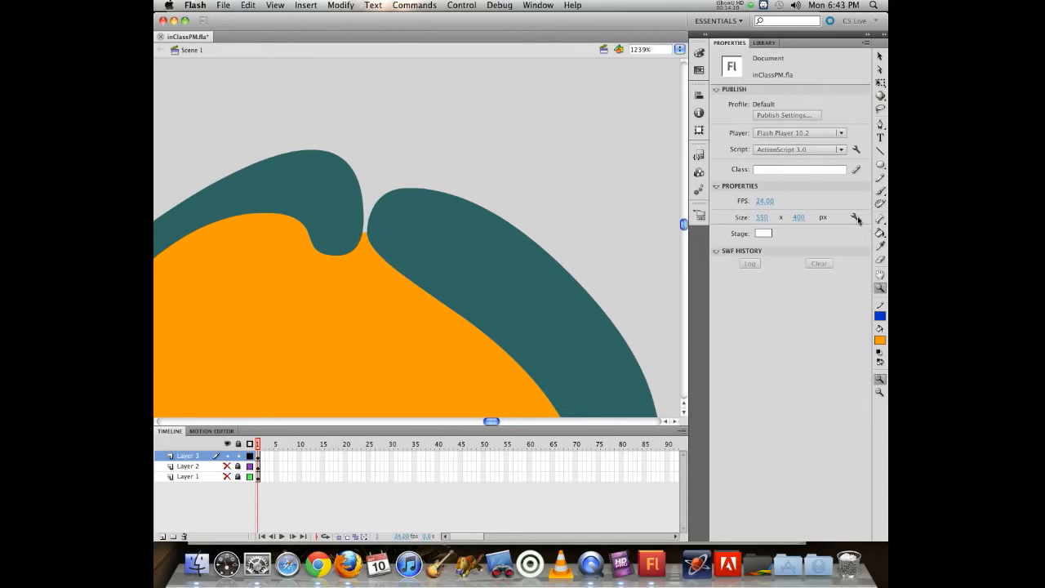
click(880, 233)
click(880, 380)
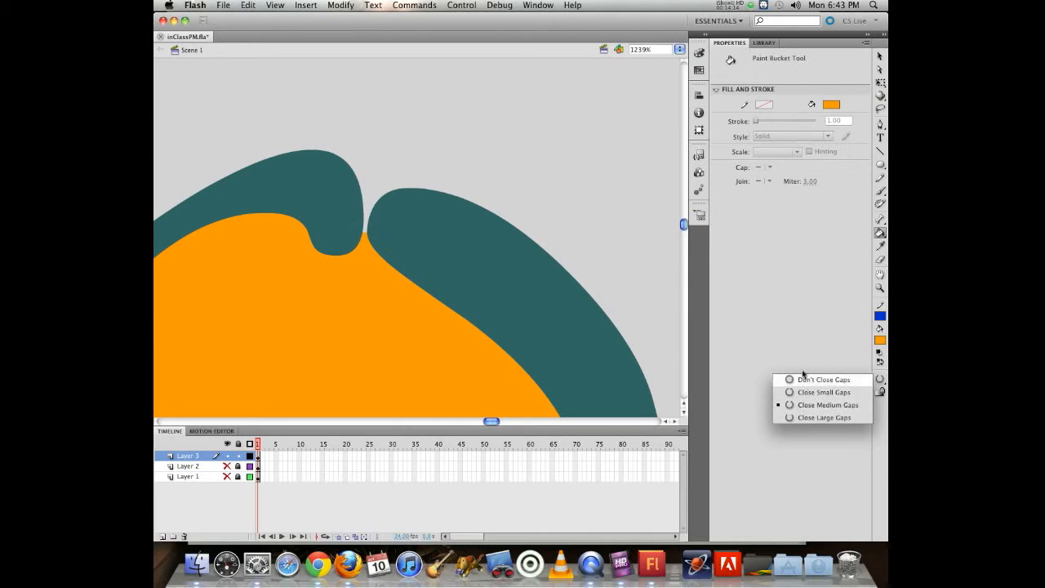
click(879, 57)
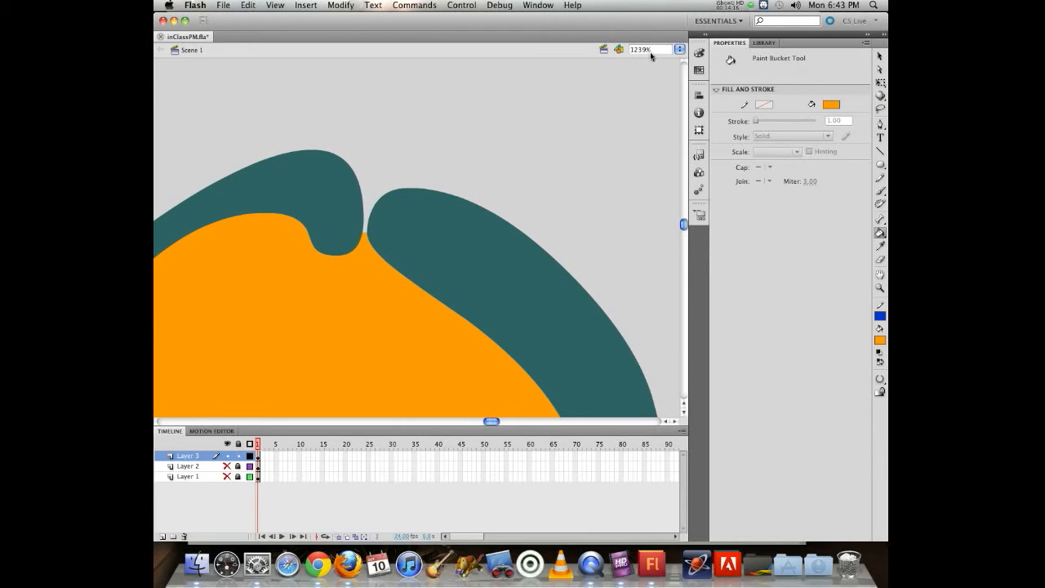
click(678, 49)
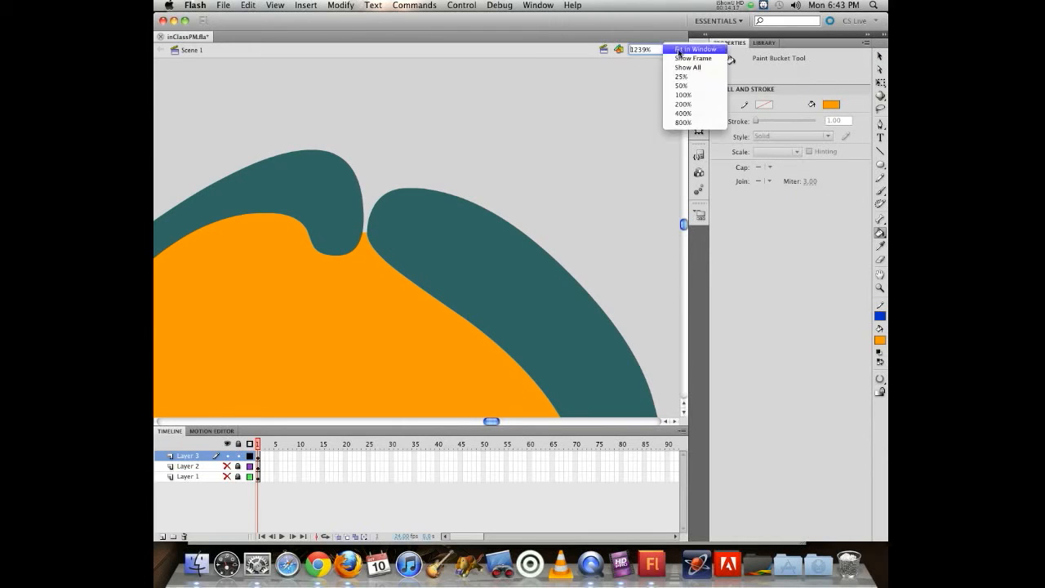
click(682, 94)
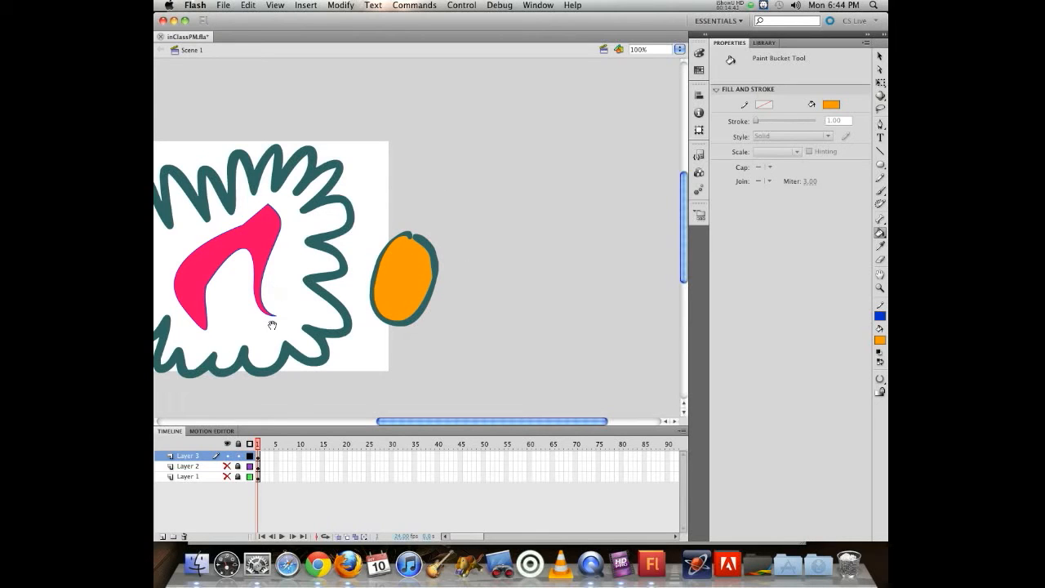
Step: Activate the Selection tool and make the hidden Layer 2 and Layer 1 visible again
drag(272, 325, 474, 322)
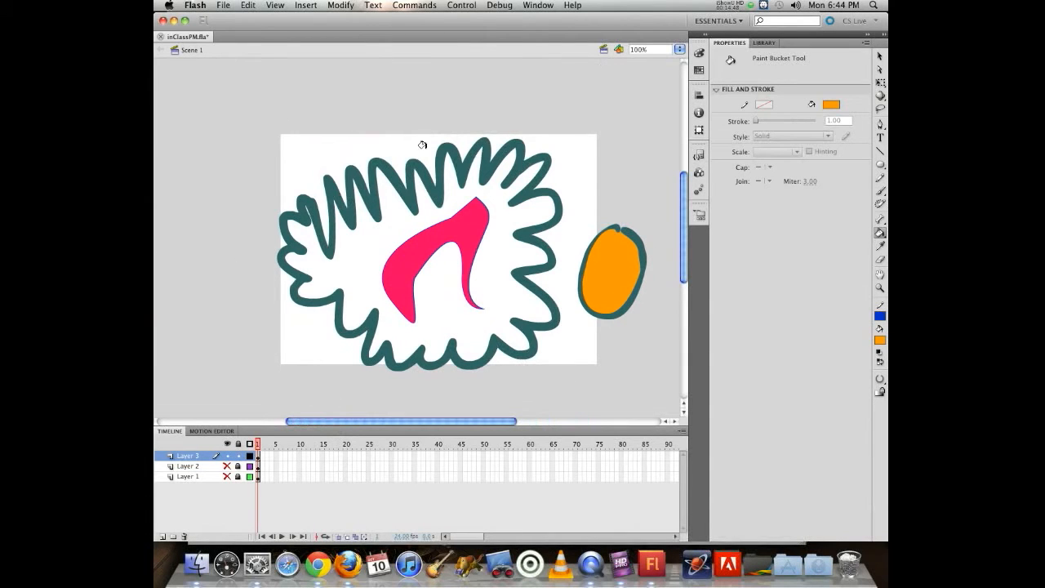
click(879, 55)
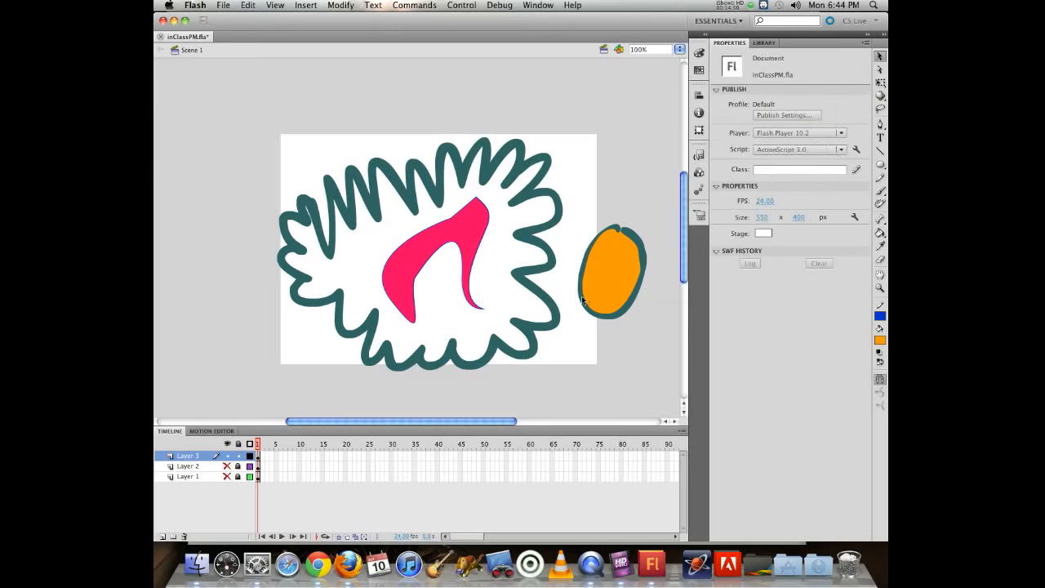
drag(227, 466, 228, 489)
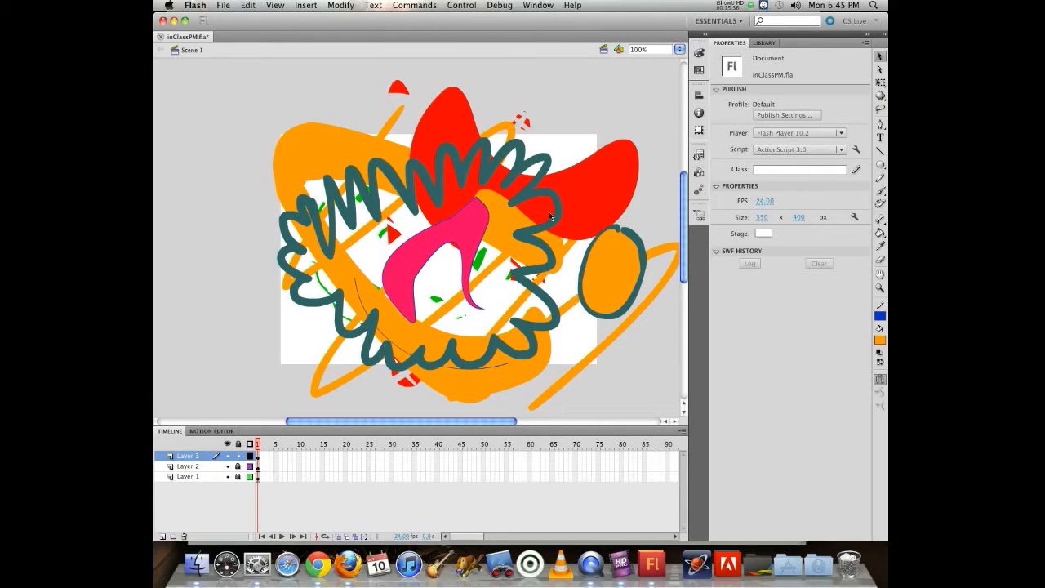
drag(500, 423, 512, 418)
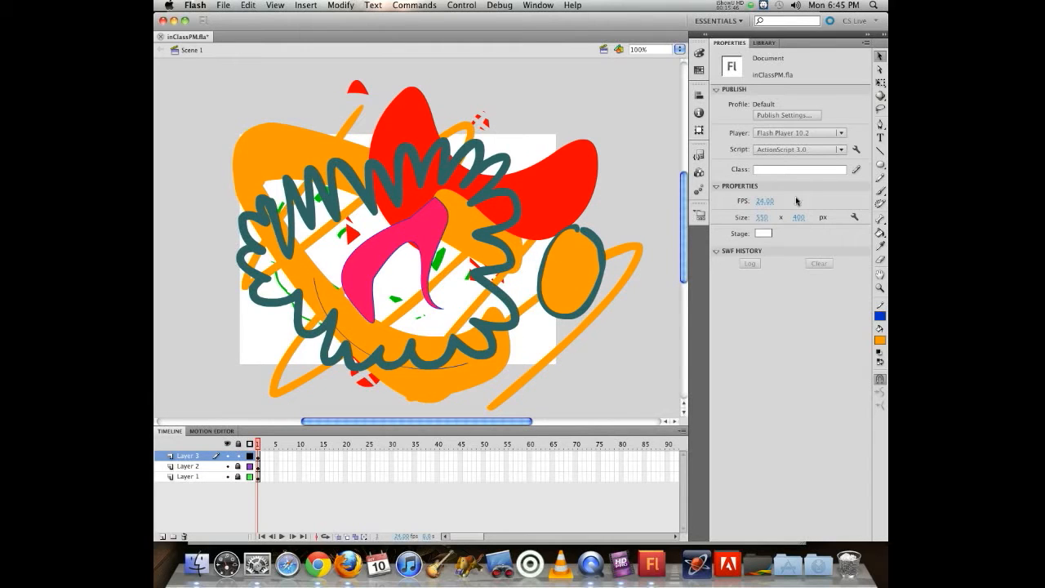
click(879, 180)
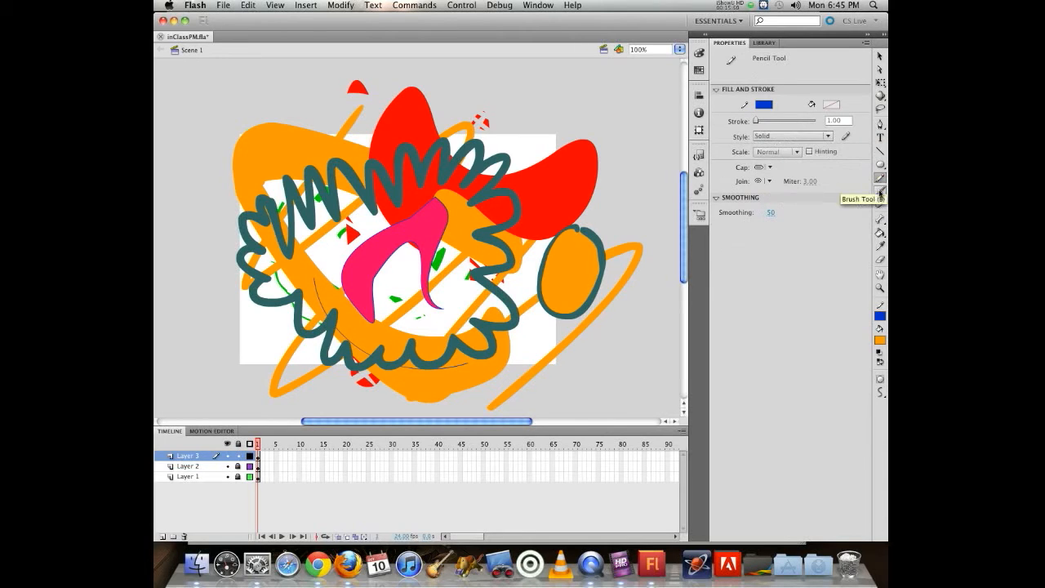
click(880, 193)
click(880, 165)
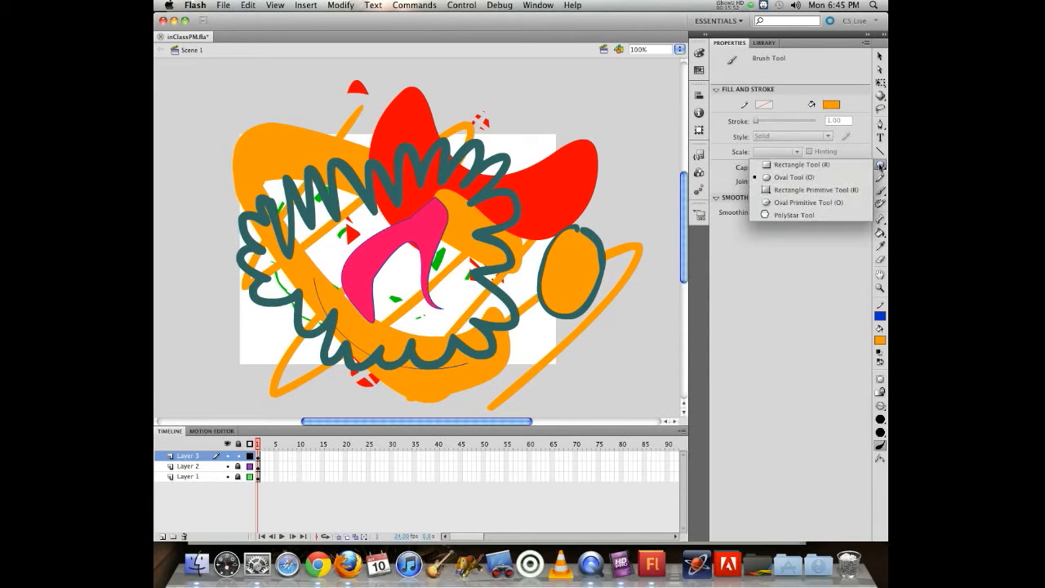
click(881, 166)
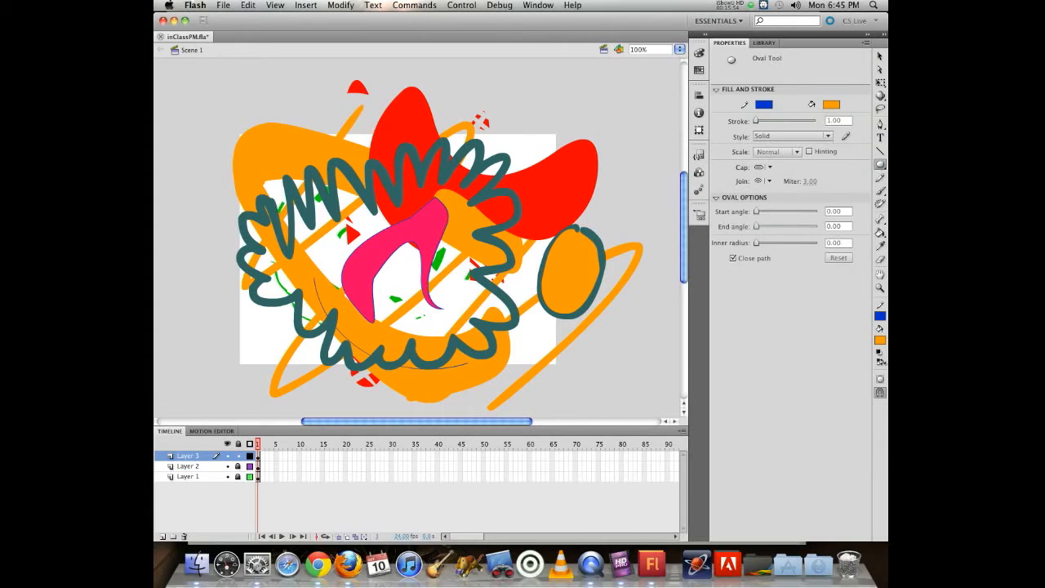
Step: Erase zigzag strokes across the teal scribble, the pink shape and the orange oval on Layer 3 with the Eraser tool
click(880, 260)
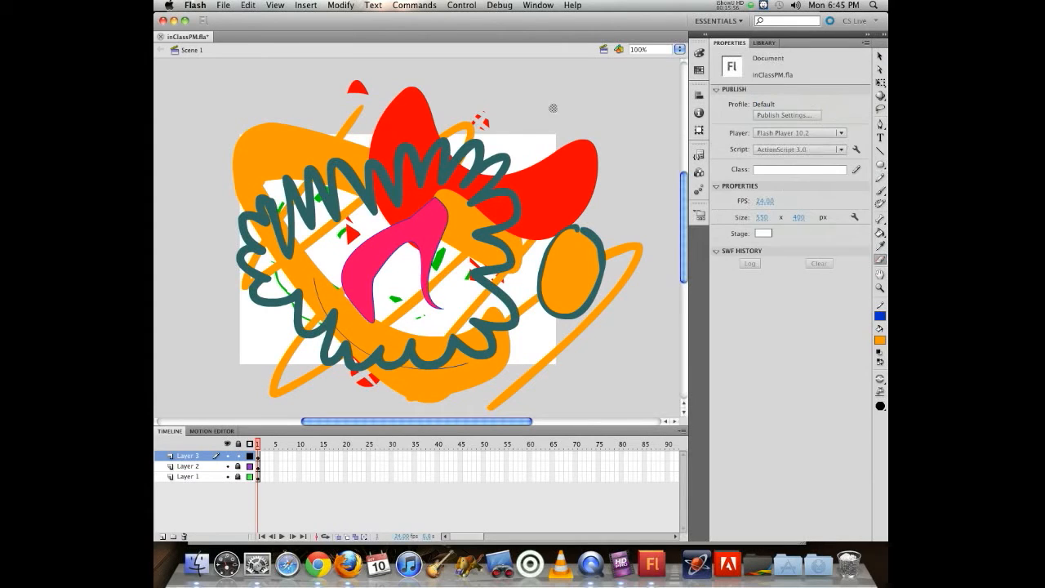
drag(579, 157, 620, 227)
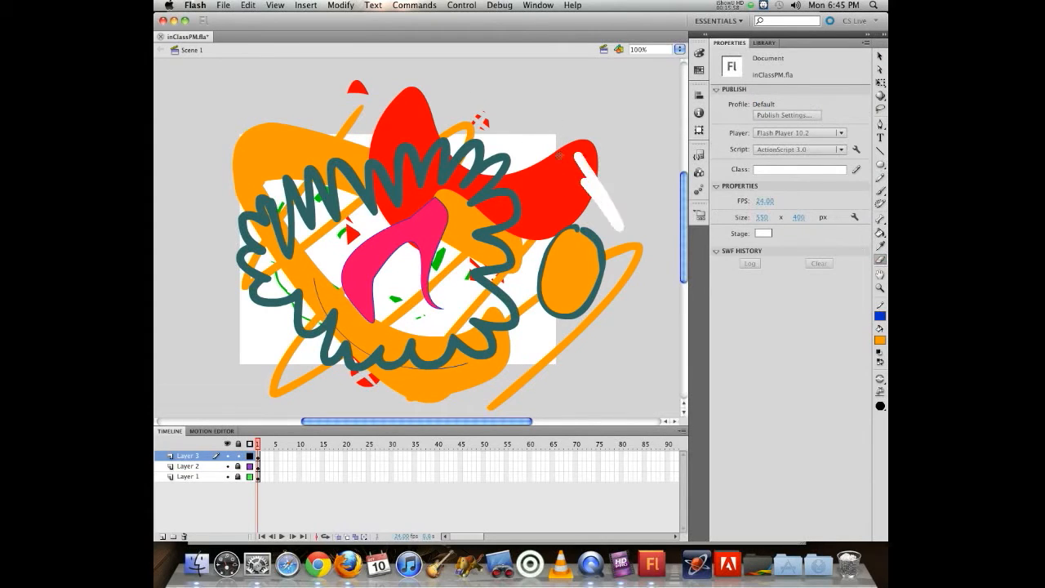
drag(539, 155, 565, 210)
mouse_move(502, 152)
mouse_down()
mouse_move(535, 212)
mouse_move(482, 163)
mouse_move(392, 135)
mouse_move(400, 225)
mouse_move(249, 211)
mouse_move(243, 220)
mouse_up()
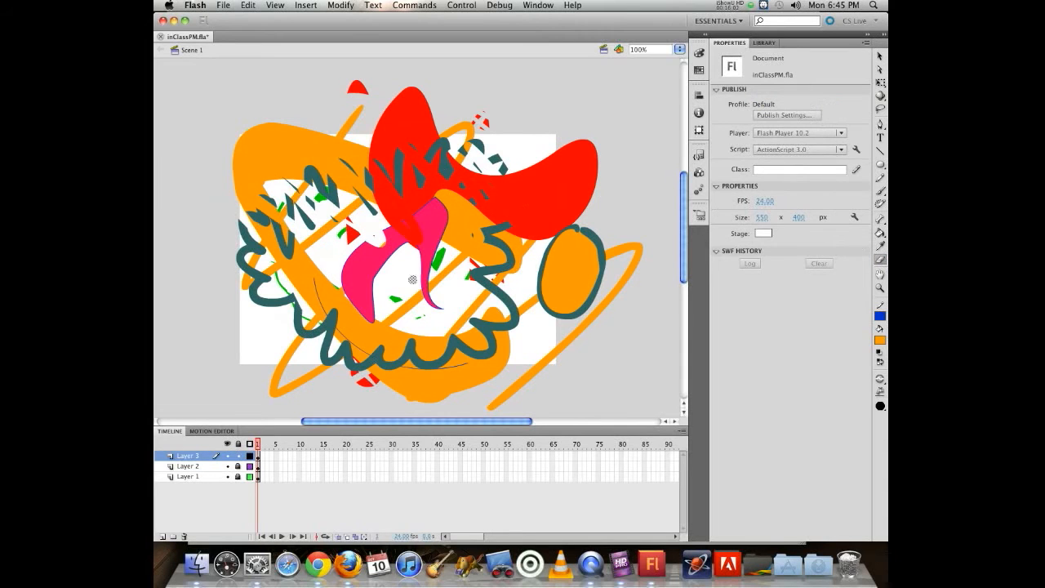
mouse_move(408, 309)
mouse_down()
mouse_move(456, 306)
mouse_move(480, 360)
mouse_up()
drag(561, 161, 580, 387)
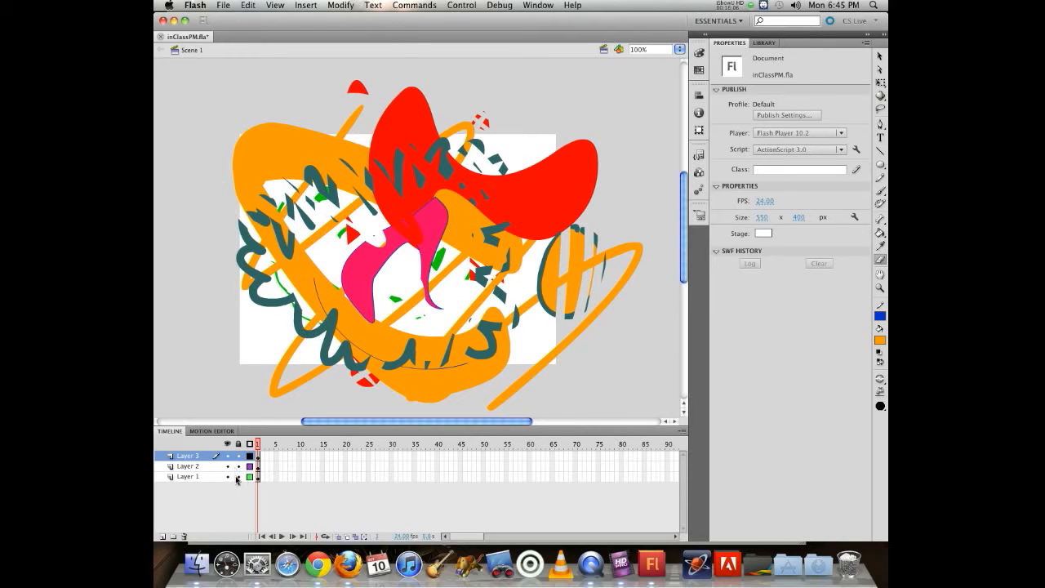
Step: Erase rough strokes through the overlapping artwork on all three unlocked layers
drag(544, 106, 486, 217)
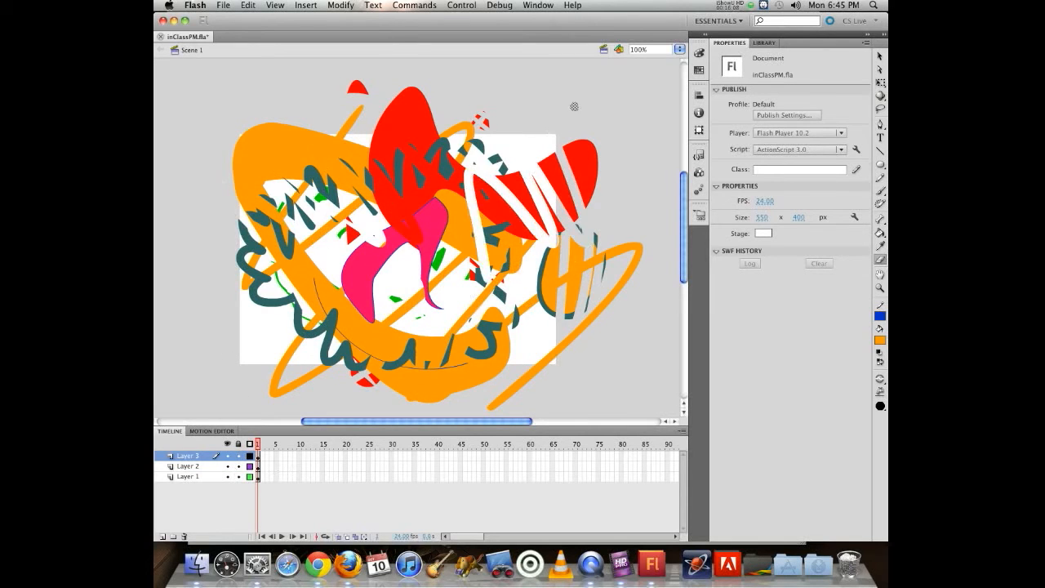
mouse_move(373, 90)
mouse_down()
mouse_move(412, 165)
mouse_move(417, 232)
mouse_move(280, 198)
mouse_move(274, 122)
mouse_move(367, 251)
mouse_move(272, 112)
mouse_move(210, 105)
mouse_move(207, 219)
mouse_up()
mouse_move(343, 131)
mouse_down()
mouse_move(359, 243)
mouse_move(561, 303)
mouse_move(553, 357)
mouse_up()
mouse_move(465, 389)
mouse_down()
mouse_move(408, 398)
mouse_move(240, 338)
mouse_move(198, 275)
mouse_up()
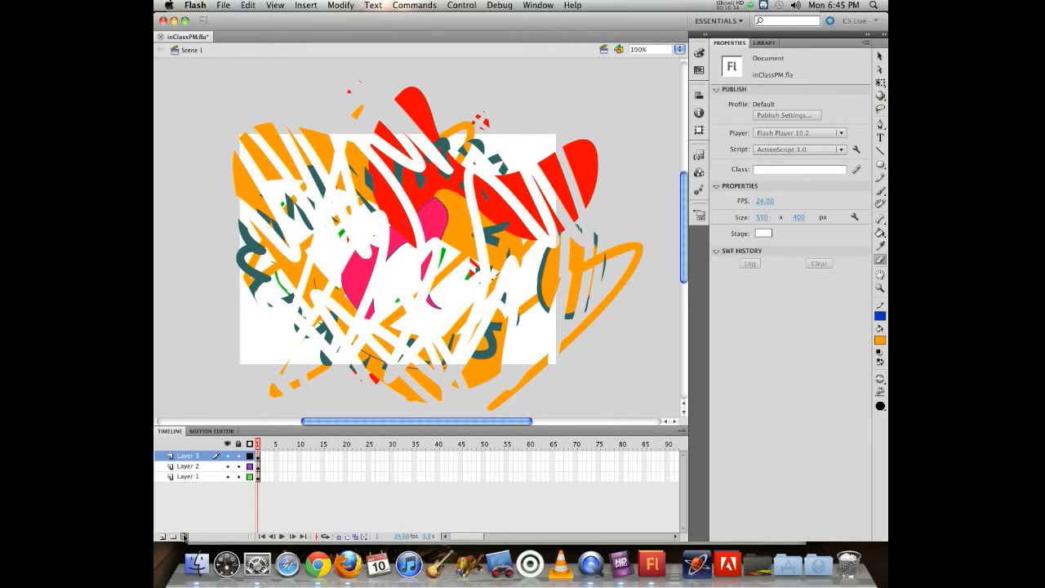
Step: Delete Layer 3 and Layer 2, and clear all the remaining artwork from Layer 1
click(183, 536)
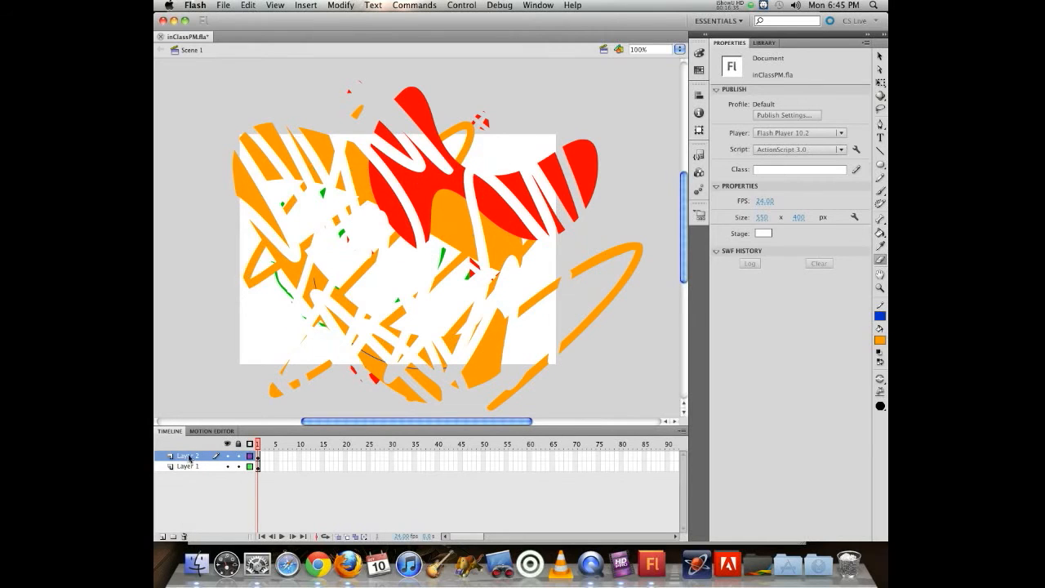
click(184, 536)
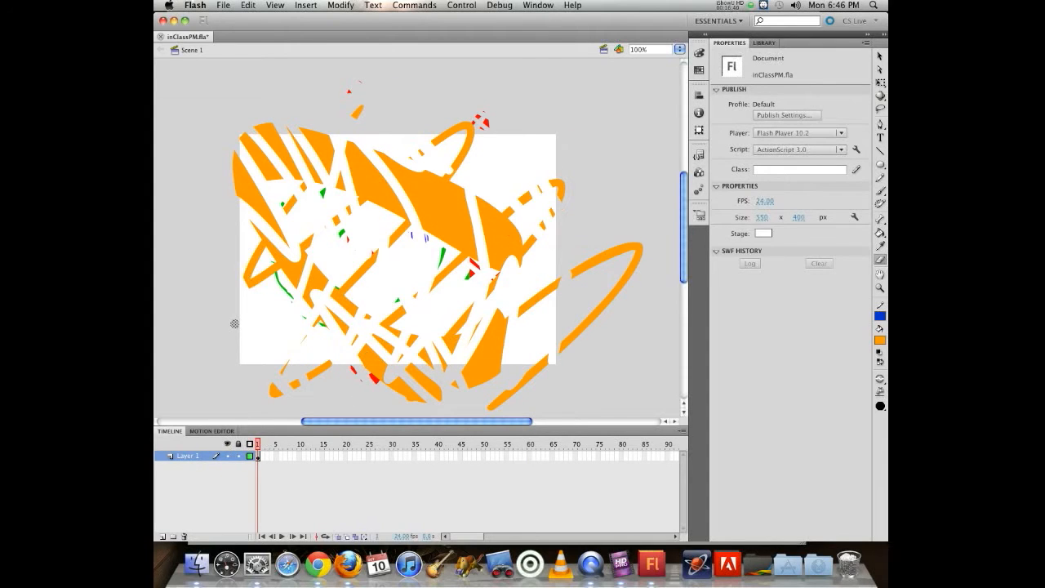
key(super+a)
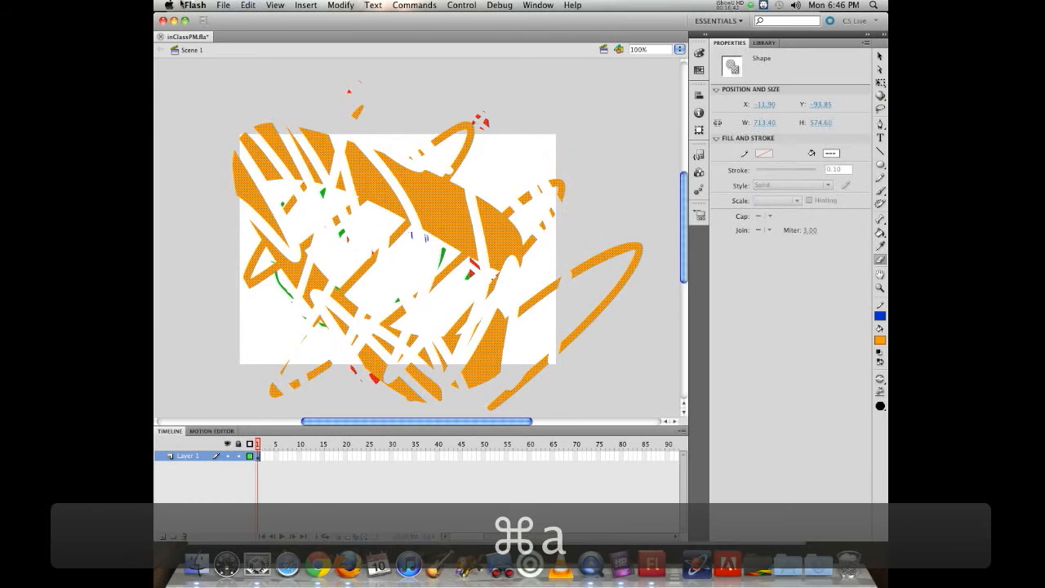
click(247, 6)
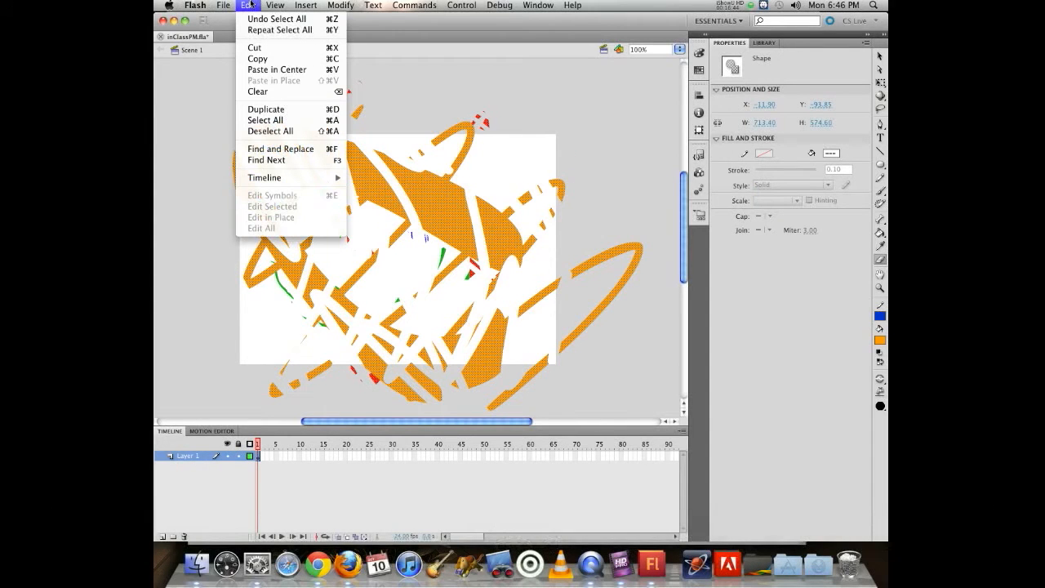
click(280, 123)
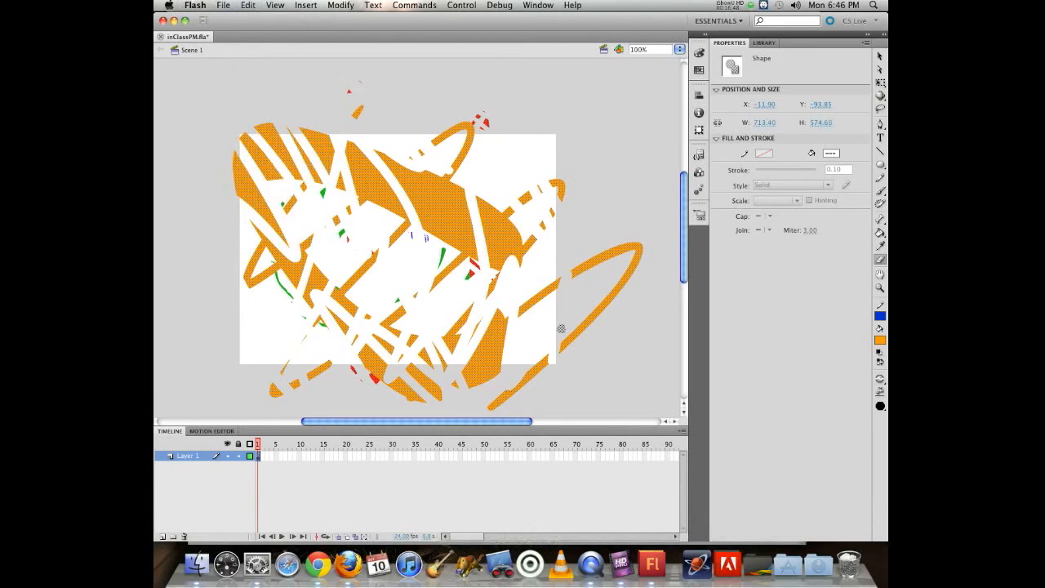
key(Delete)
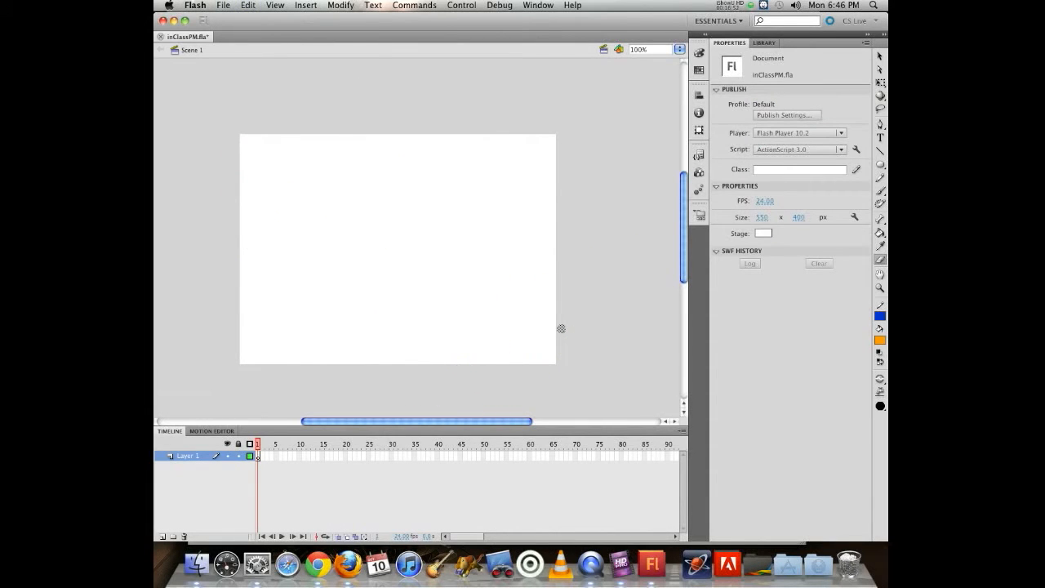
Step: Paint a purple circle with the Brush tool, straddling the lower part of the stage's left edge
click(880, 57)
click(880, 193)
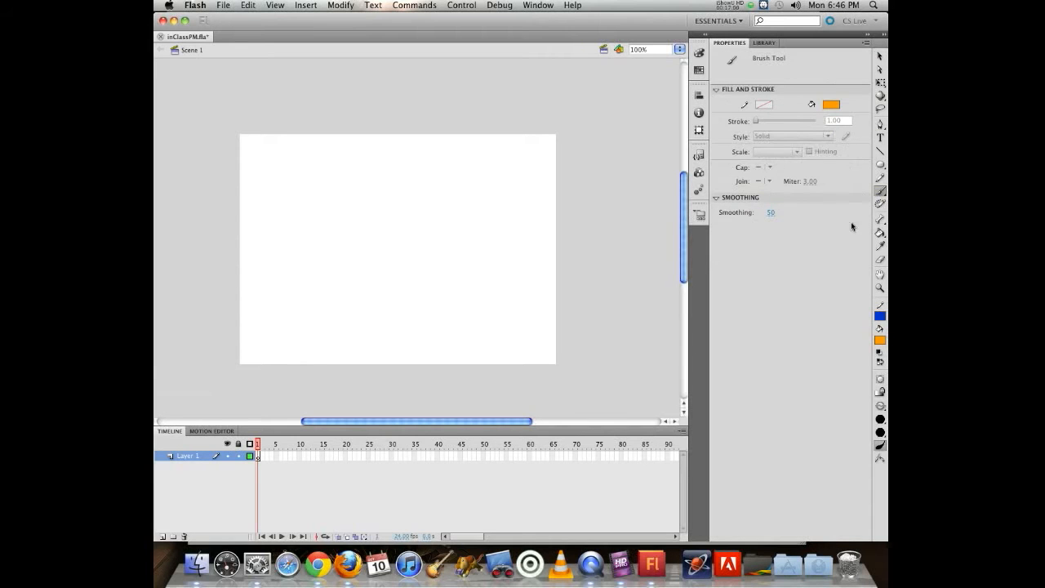
click(879, 340)
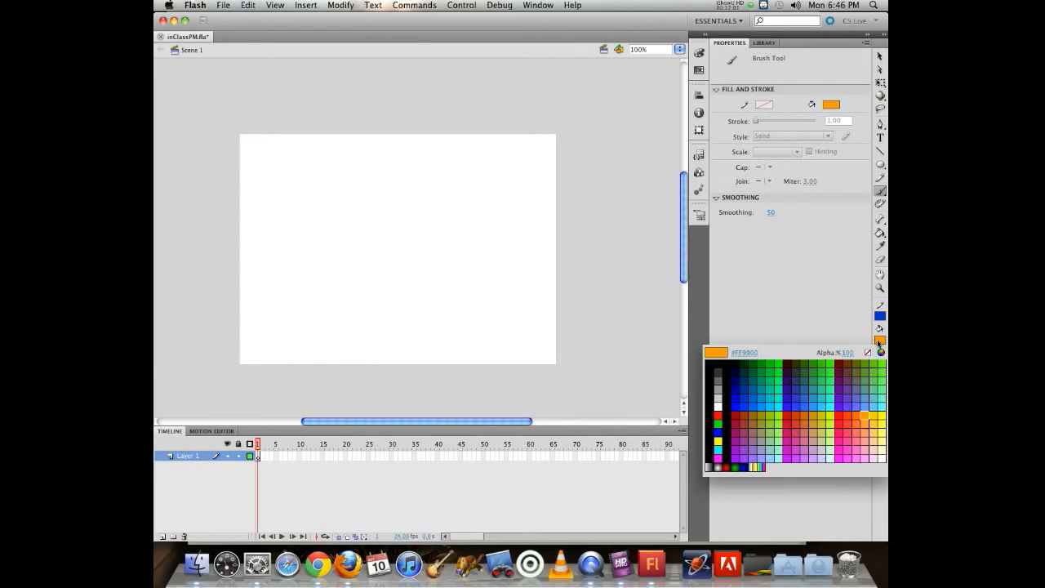
click(841, 396)
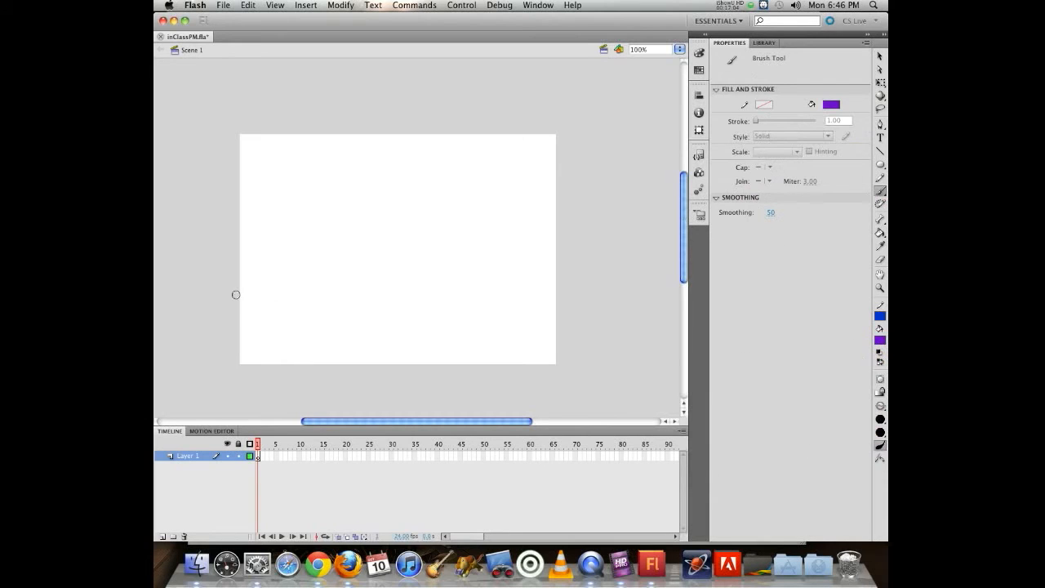
mouse_move(209, 294)
mouse_down()
mouse_move(227, 273)
mouse_move(216, 274)
mouse_move(292, 276)
mouse_up()
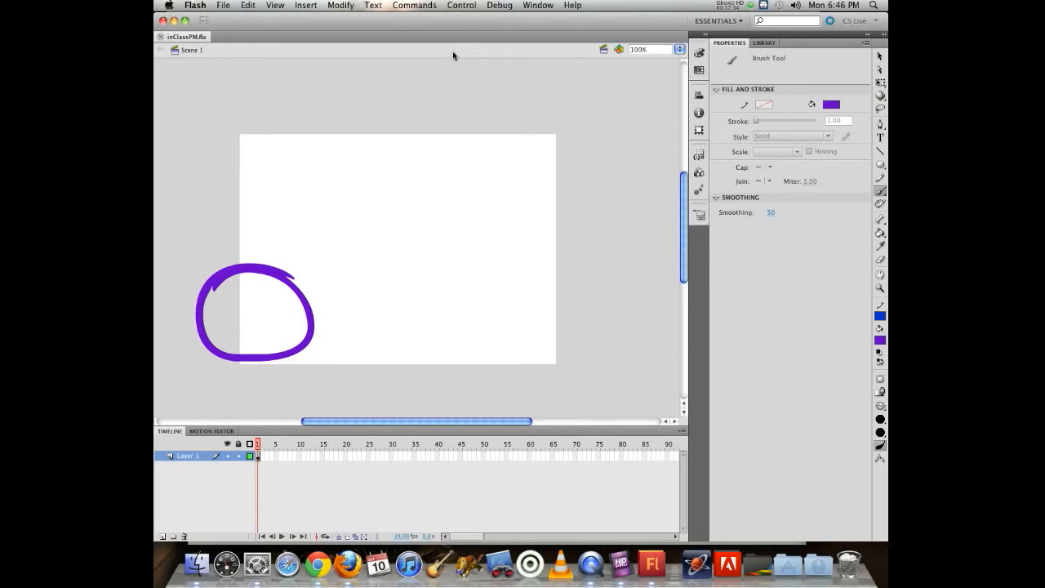
Step: Test the movie to compare the circle at the stage edge with the published result, and close the preview
click(418, 5)
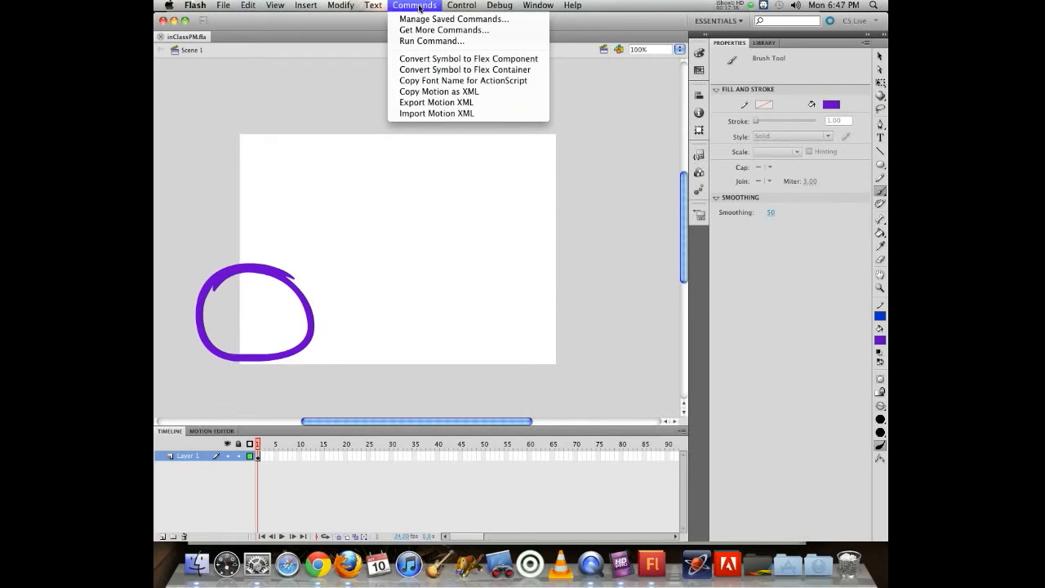
mouse_move(462, 5)
mouse_move(478, 86)
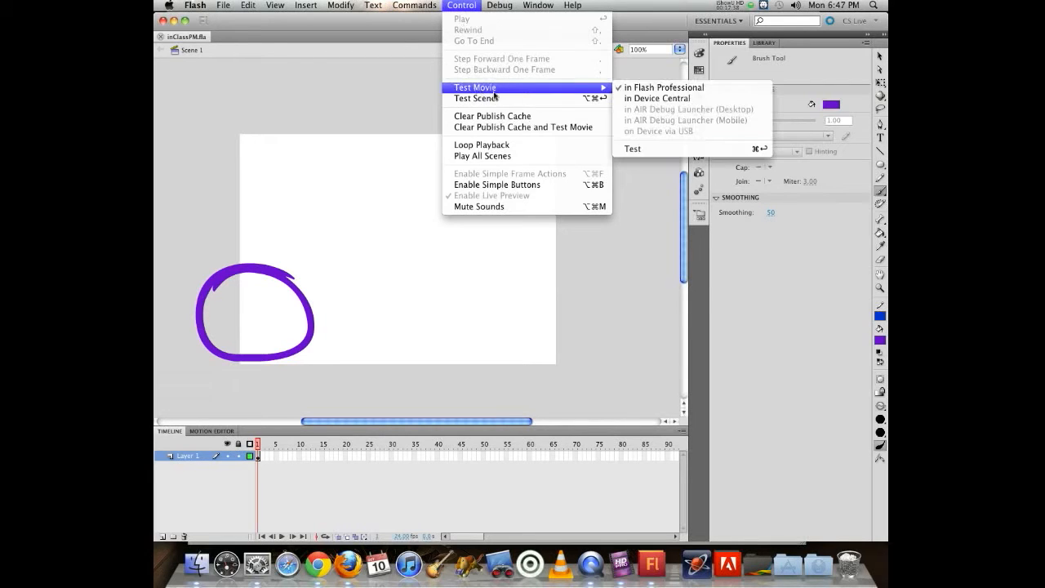
click(752, 149)
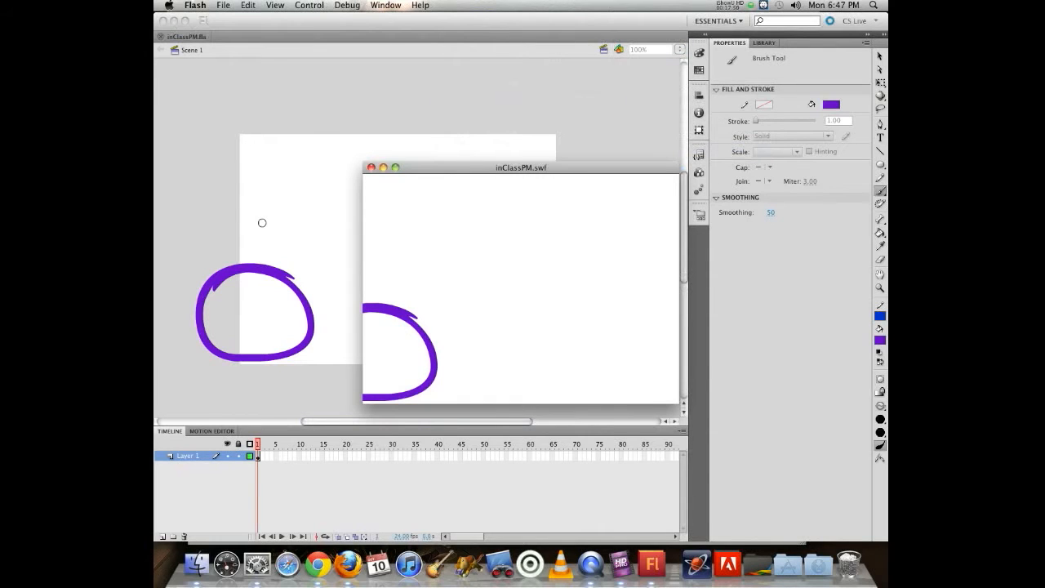
drag(501, 169, 479, 89)
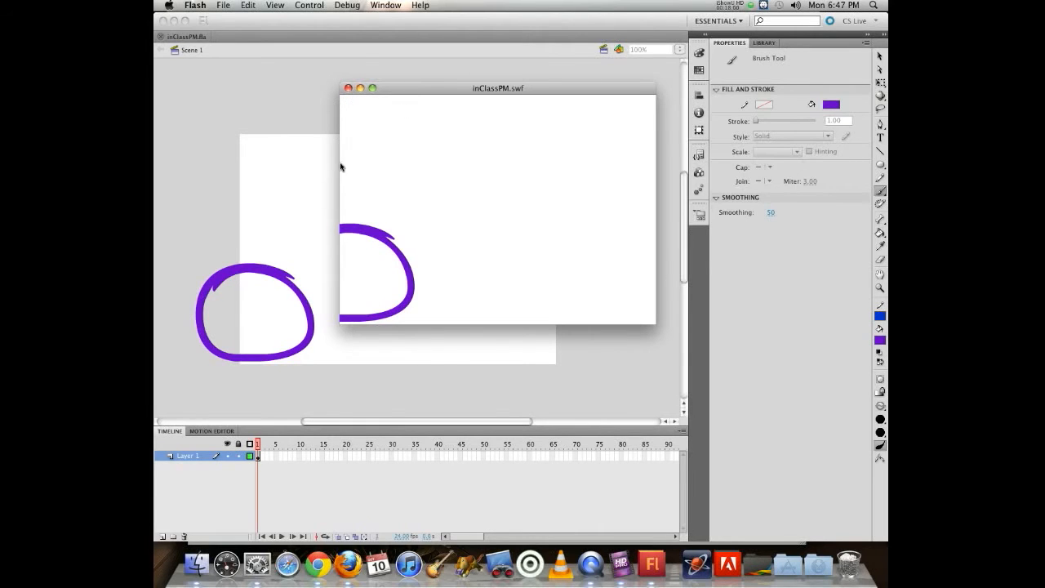
click(348, 87)
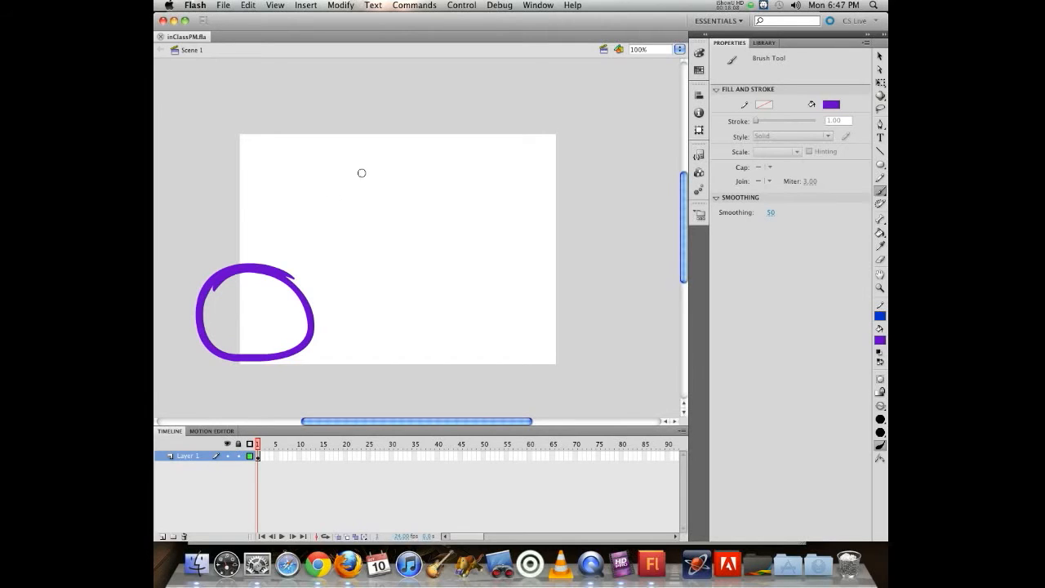
Step: Try green and black as the stage colour, and set it to dark grey
click(880, 54)
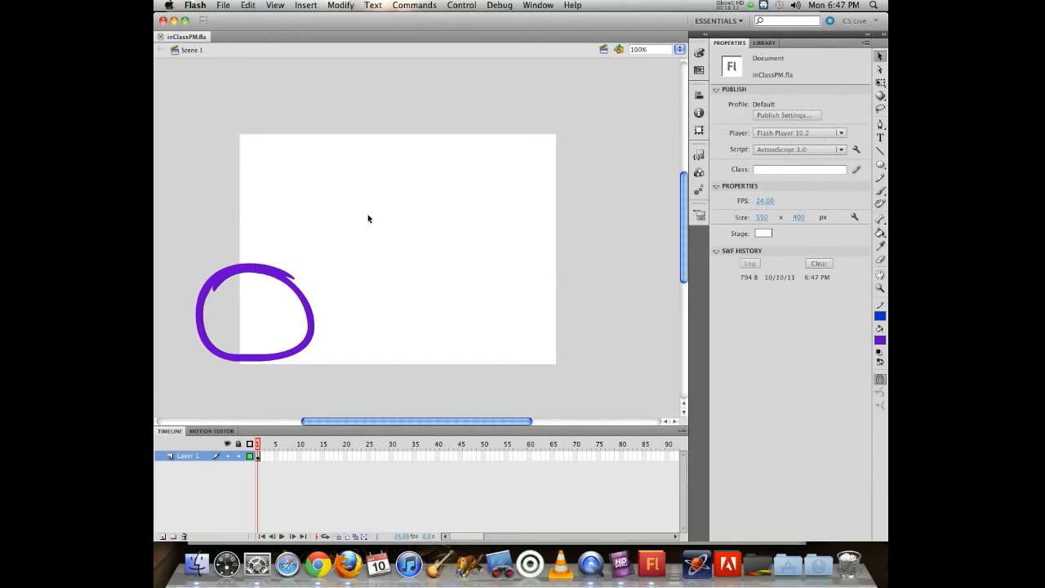
click(762, 233)
click(776, 281)
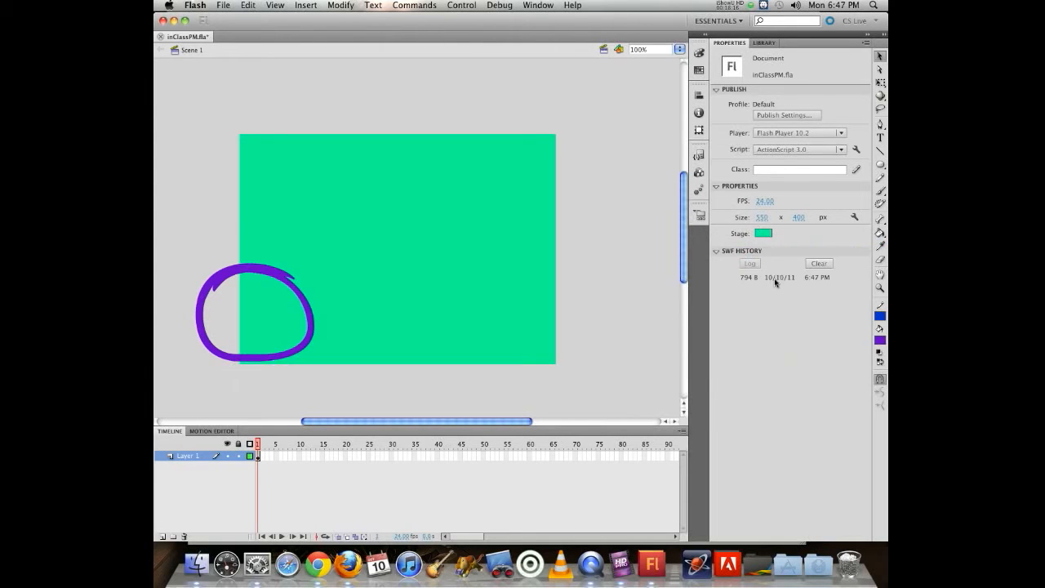
click(762, 233)
click(721, 264)
click(763, 233)
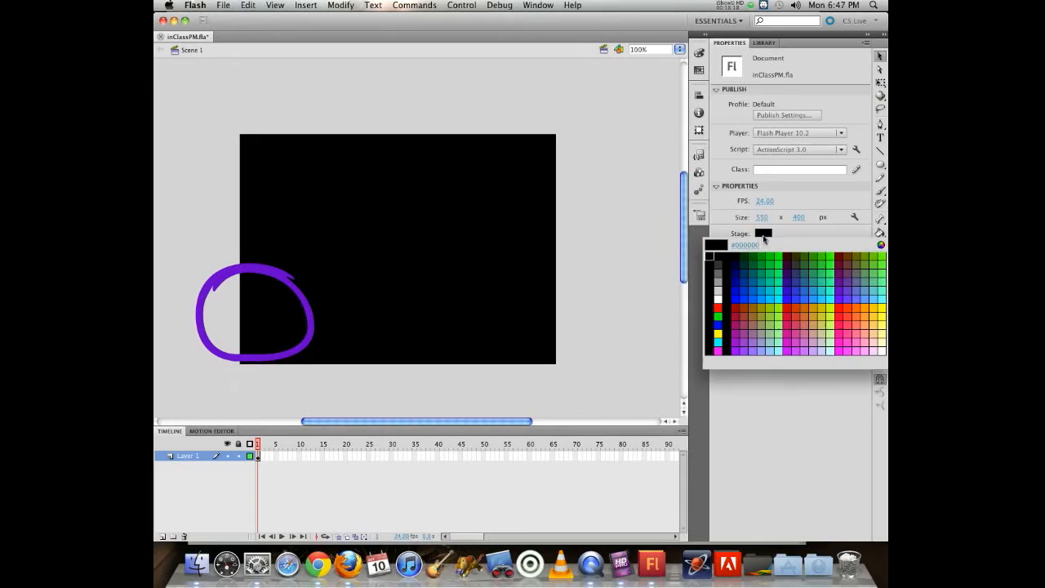
click(713, 276)
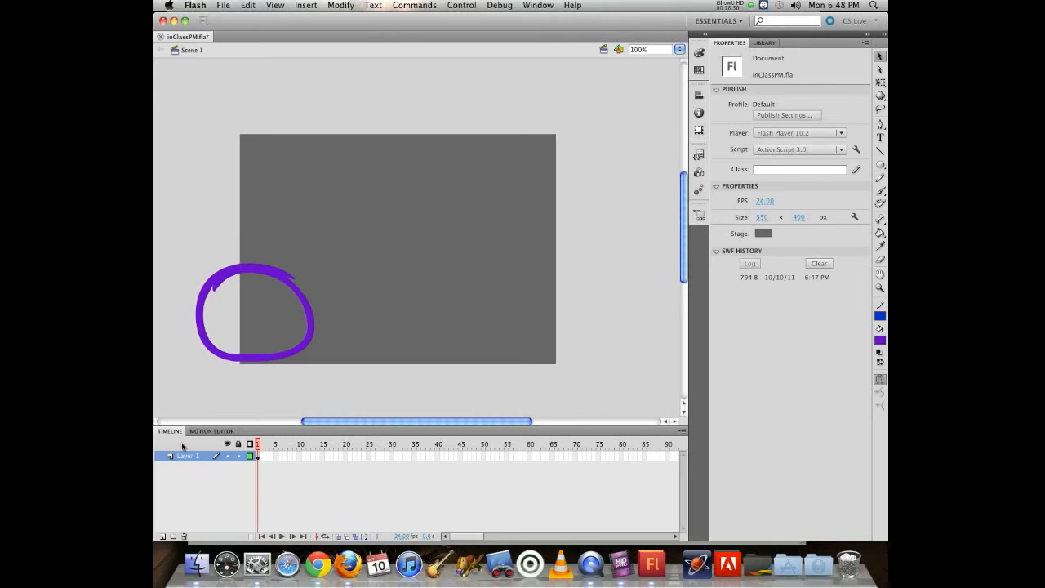
Step: Add a new layer and draw a pink rectangle of about 291 by 206 px with a blue outline in the stage's upper middle
click(163, 536)
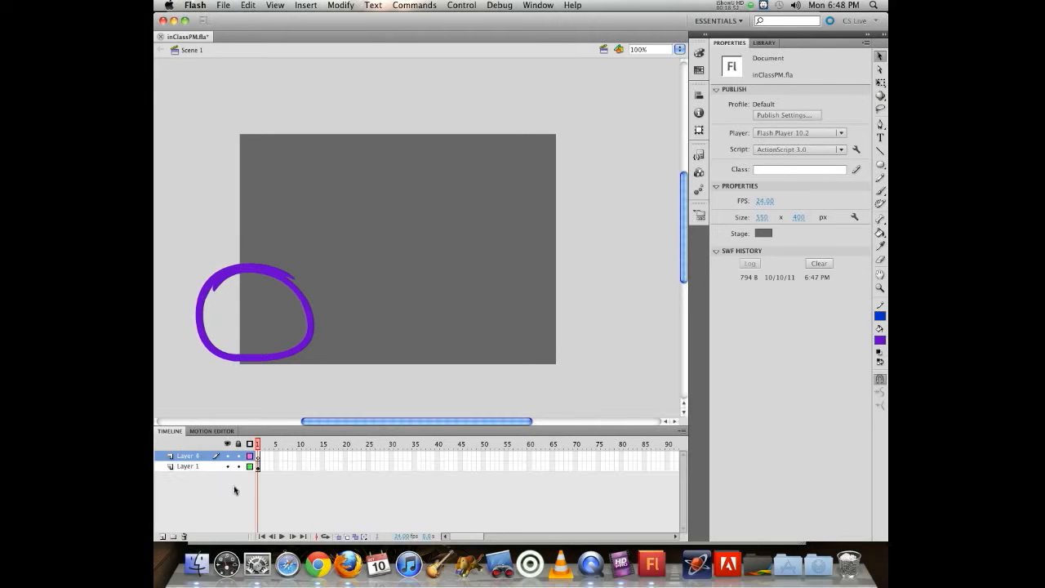
click(880, 164)
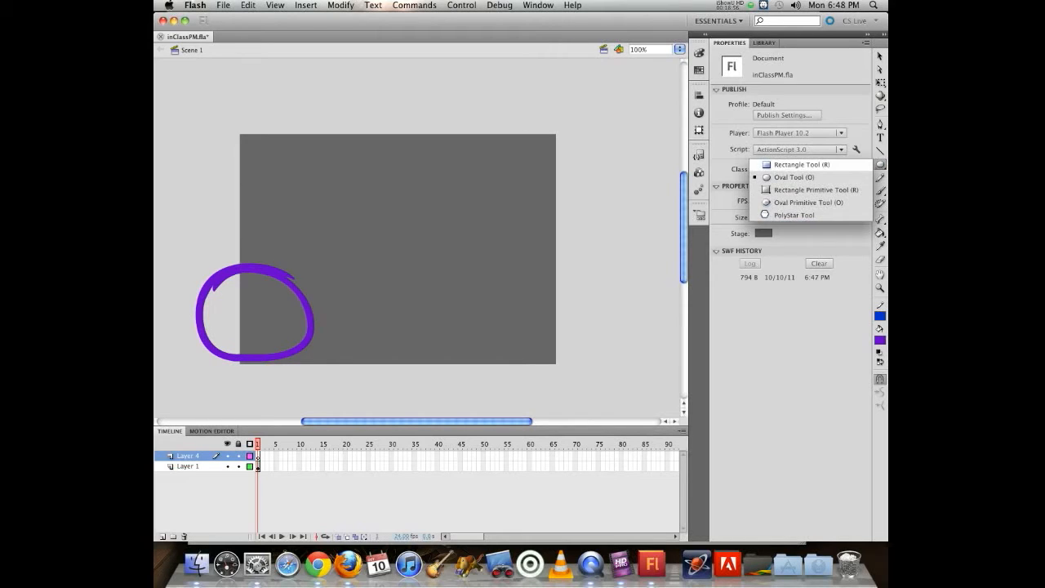
click(839, 166)
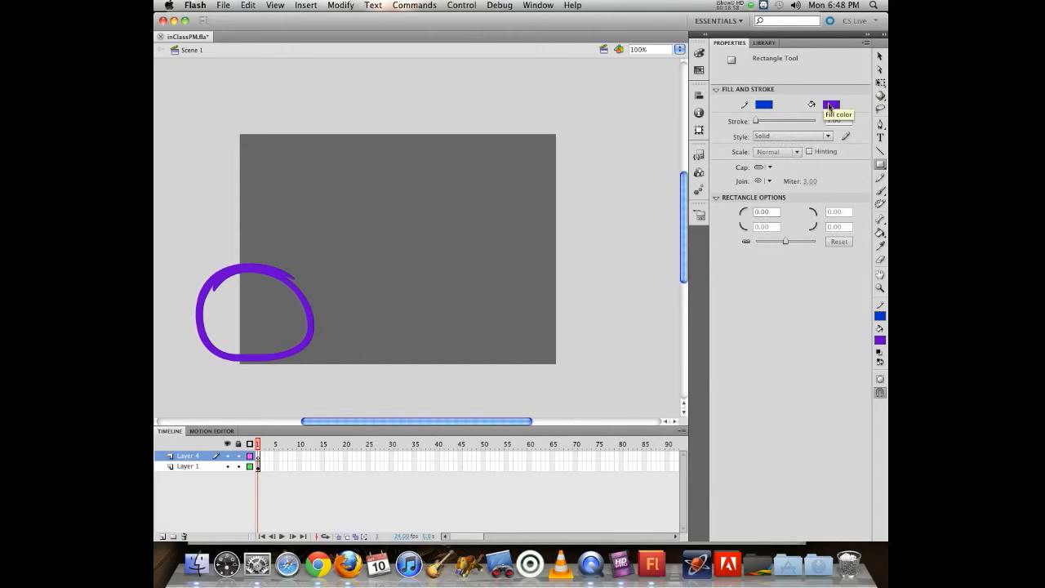
click(829, 106)
click(857, 220)
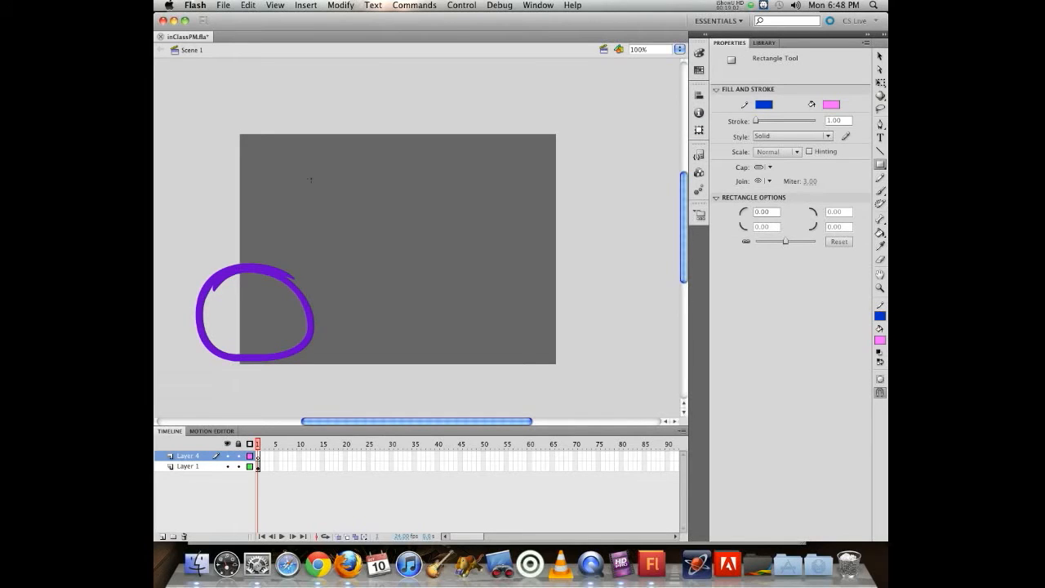
mouse_move(305, 160)
mouse_down()
mouse_move(416, 249)
mouse_move(473, 278)
mouse_up()
Step: Select the rectangle's right outline segment and move it about 57 px to the right, away from the fill
click(879, 56)
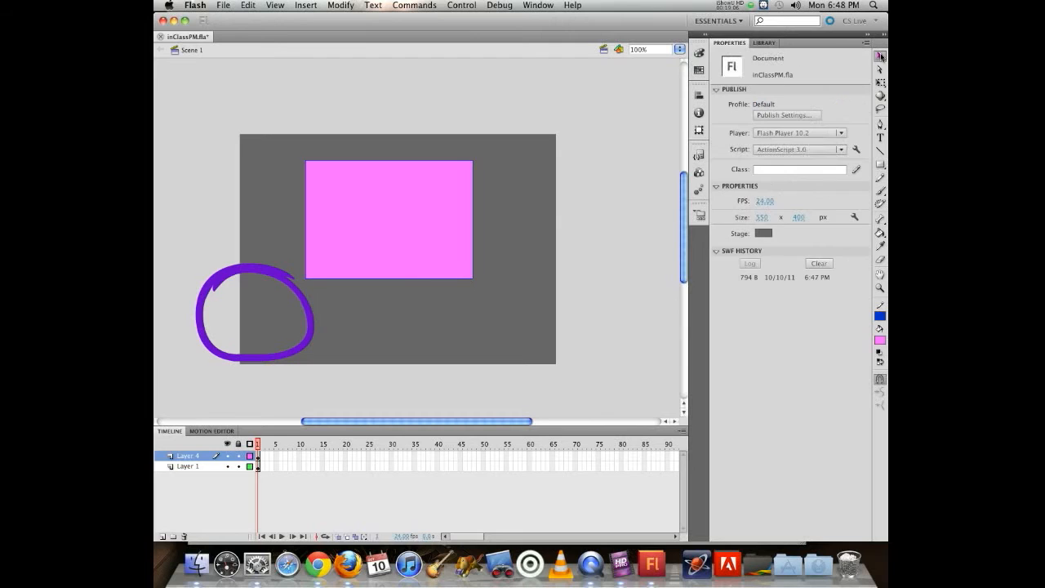
double_click(471, 188)
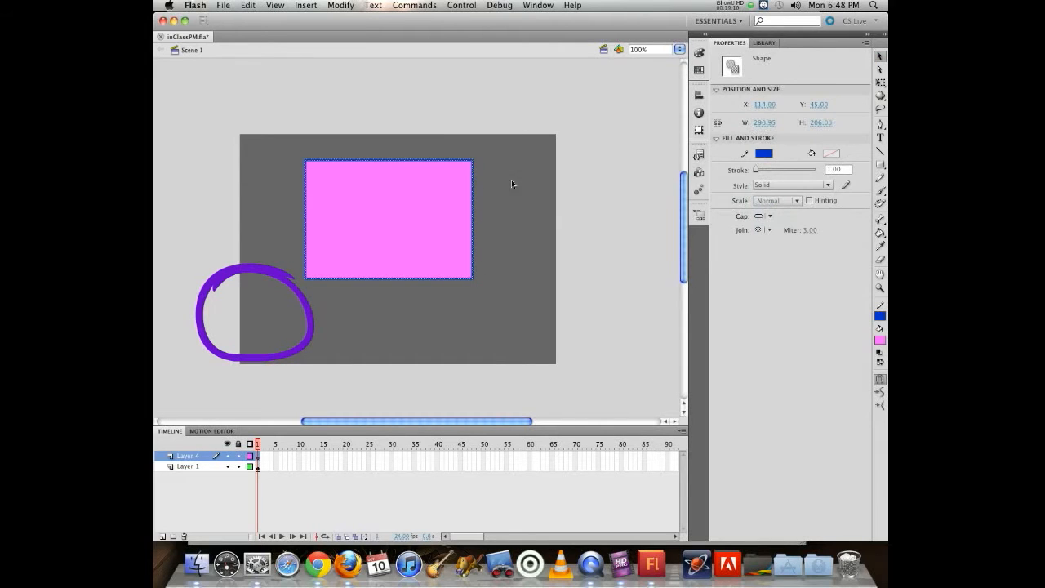
click(478, 192)
click(471, 197)
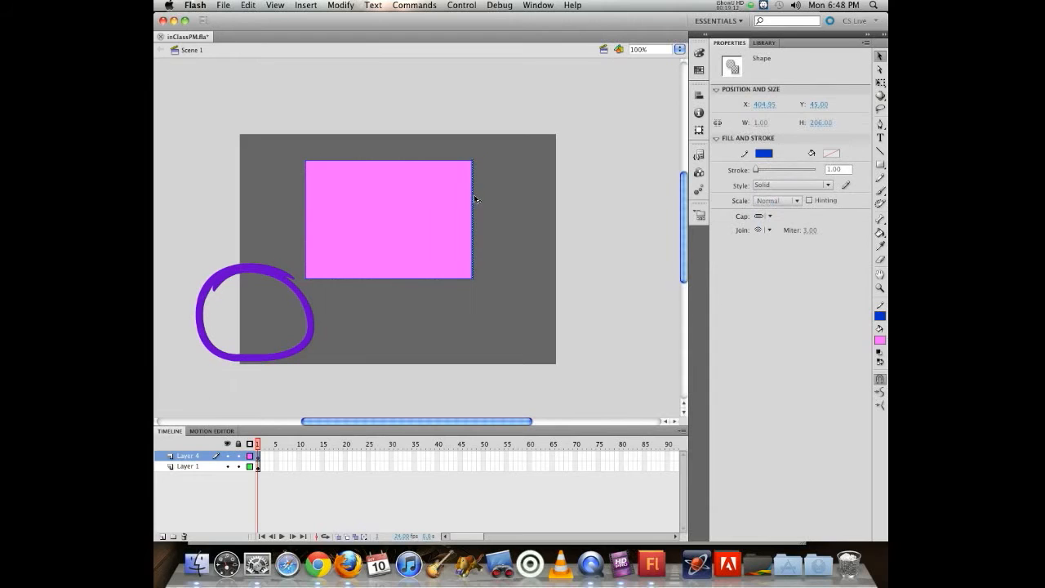
drag(471, 197, 505, 201)
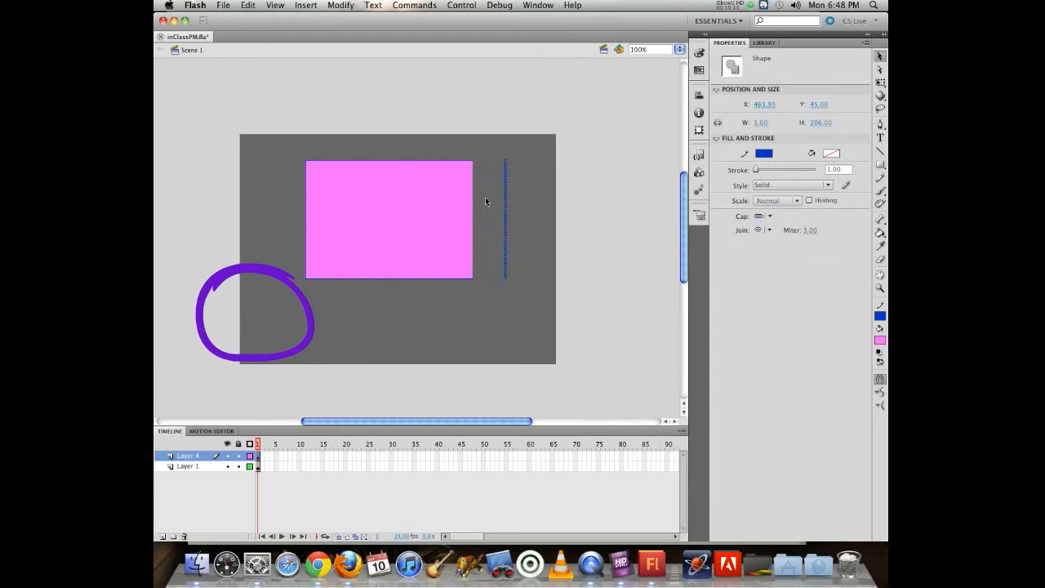
Step: Delete the rectangle's remaining blue outline and the detached edge line, keeping only the pink fill
double_click(445, 161)
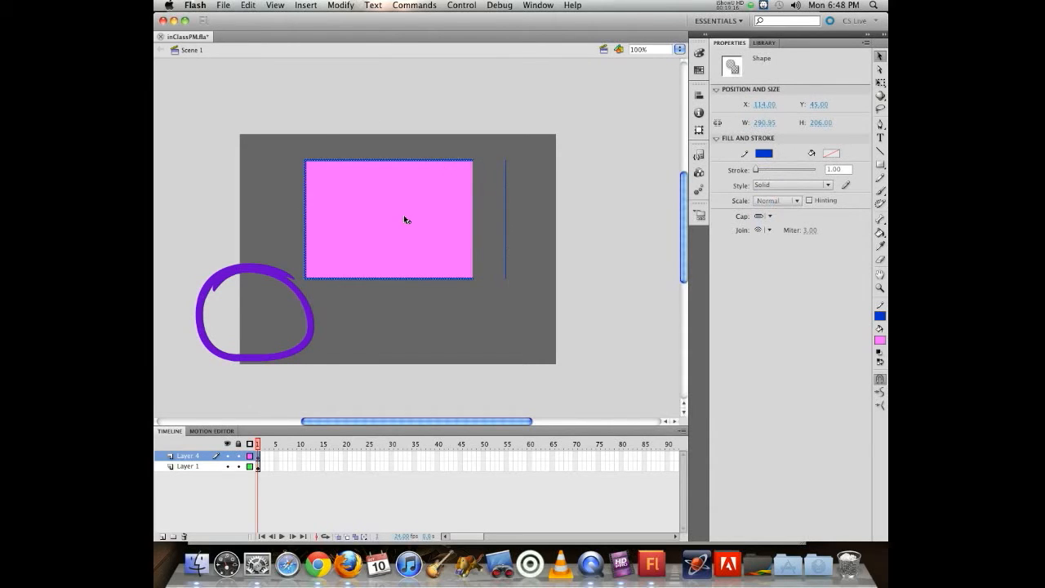
key(Delete)
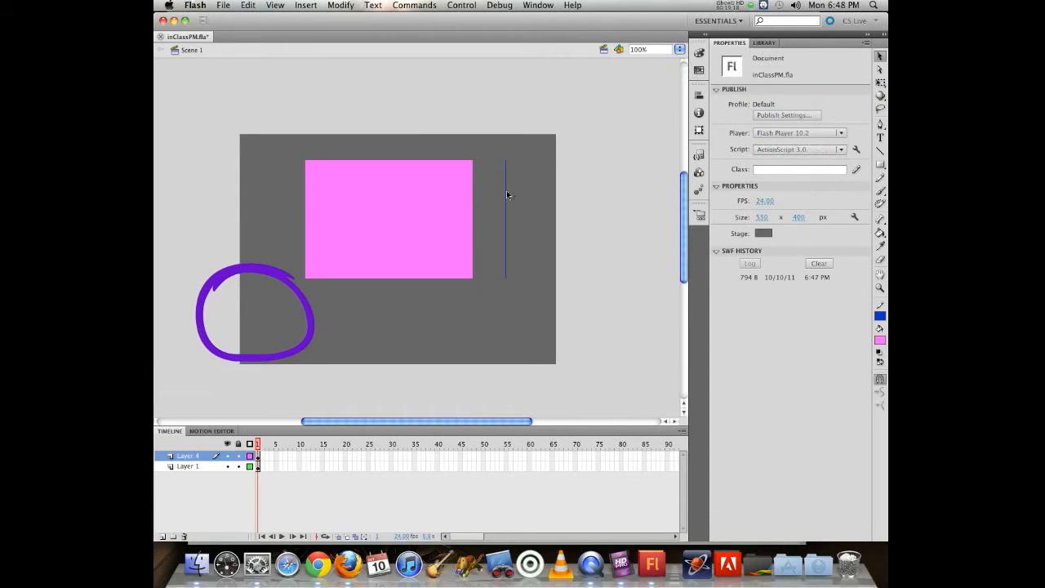
click(506, 195)
key(Delete)
Step: Position the pink rectangle's fill at X 0 and Y 0
click(401, 200)
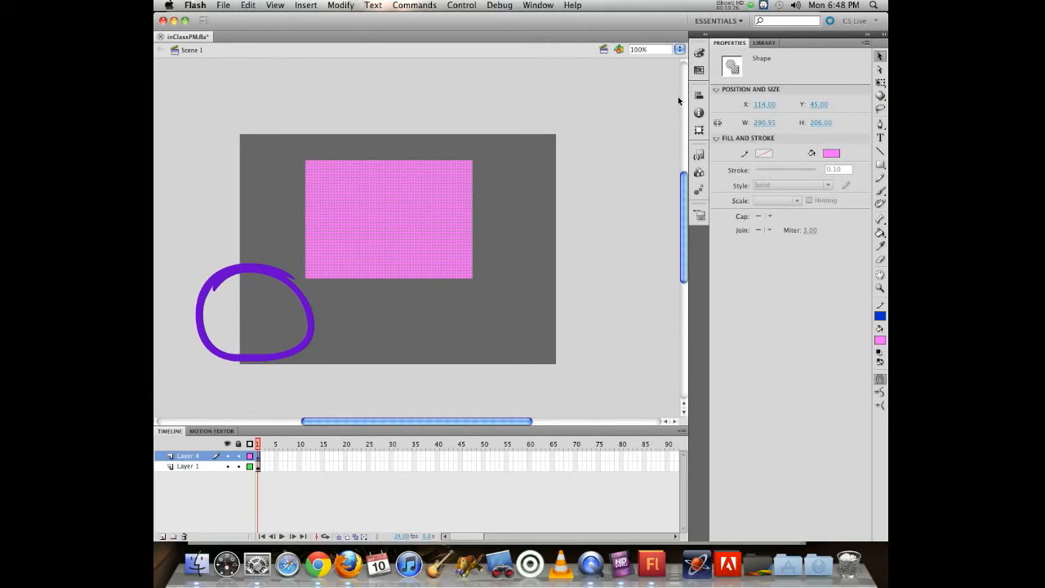
click(755, 106)
text(0)
key(Tab)
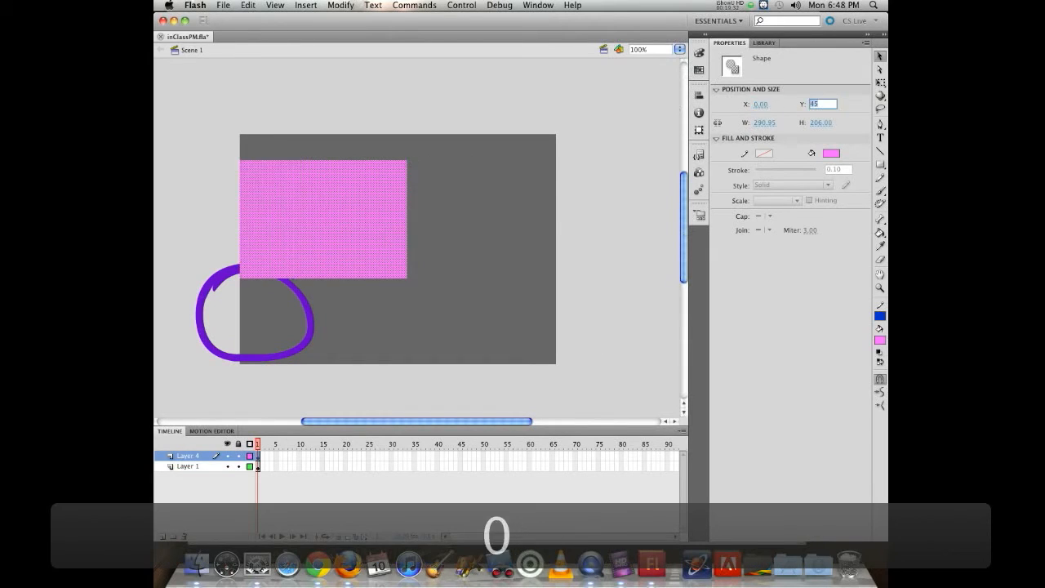
text(0)
key(Tab)
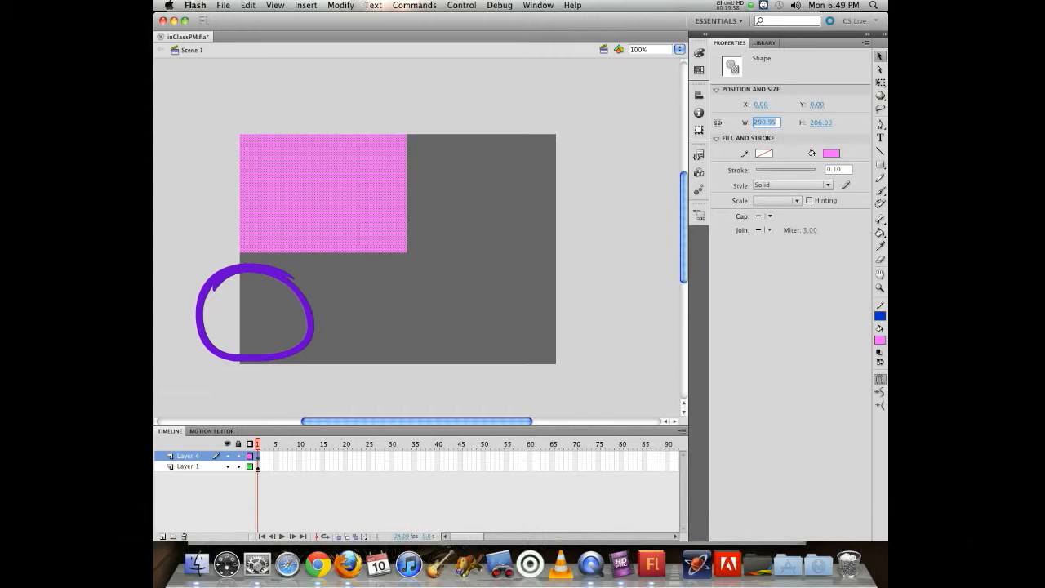
Step: Resize the pink rectangle to 550 px wide and 400 px high, matching the stage, and deselect it
text(550)
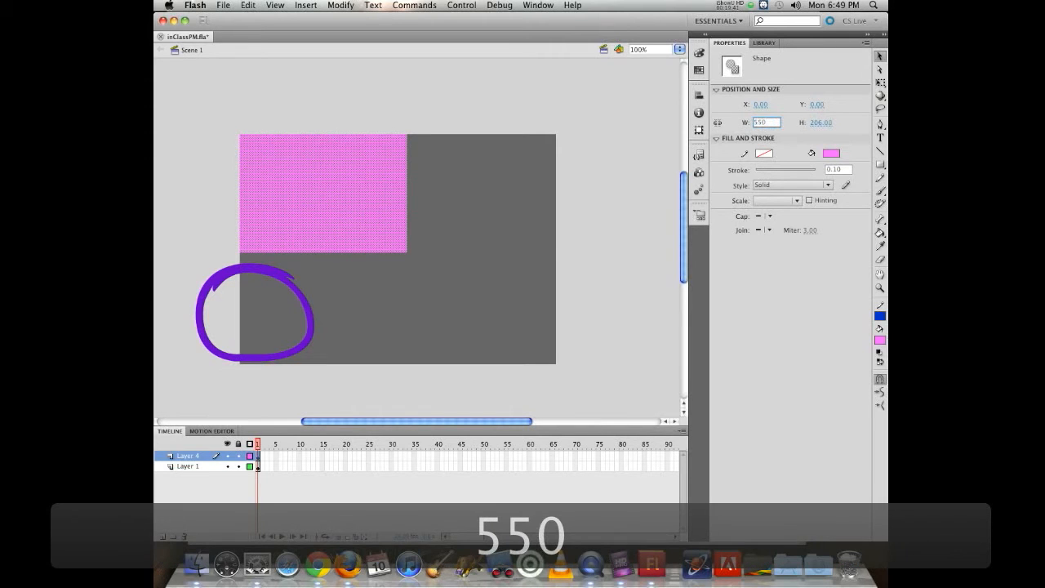
key(Tab)
text(400)
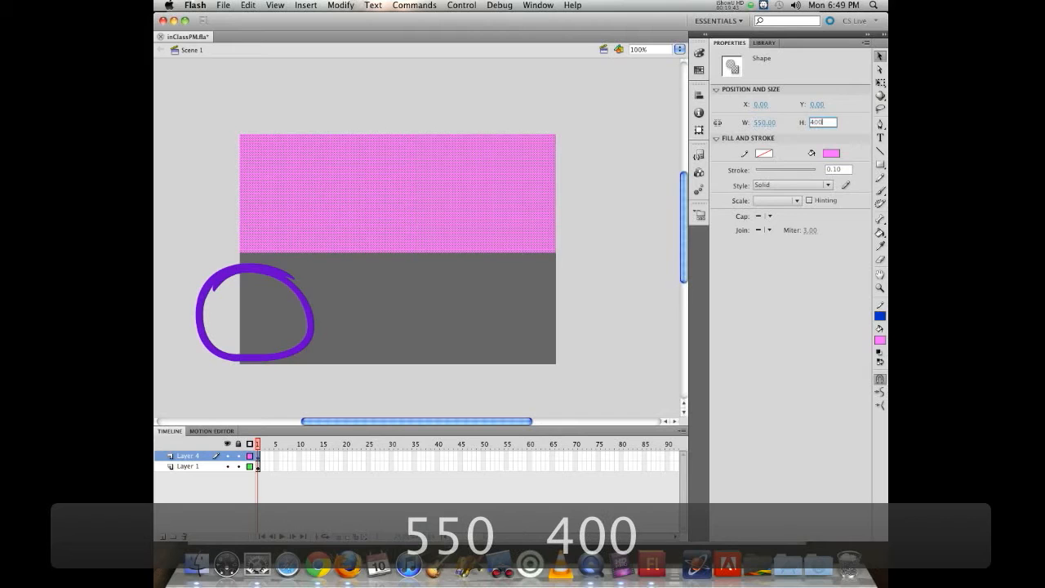
key(Return)
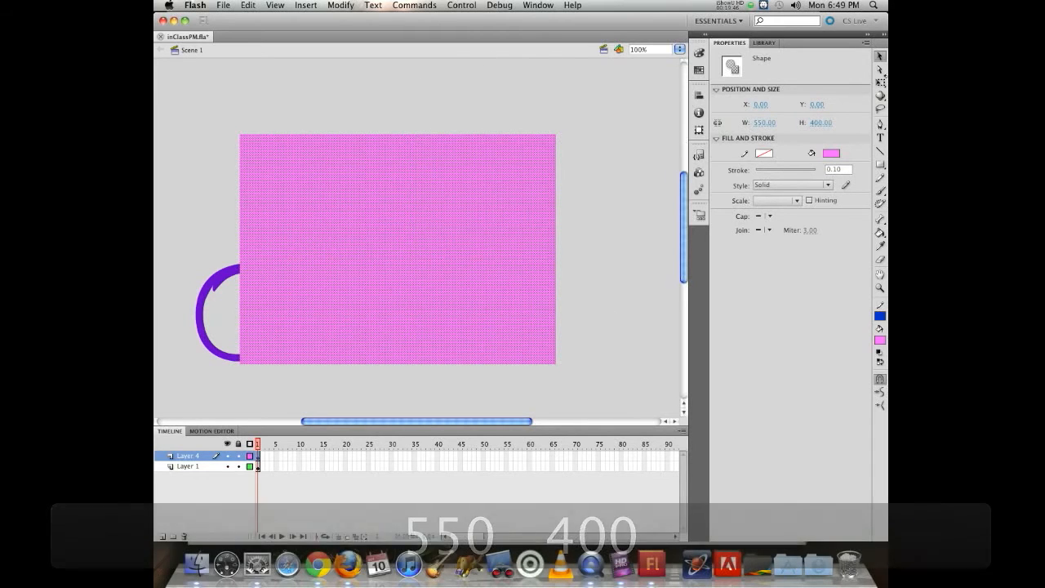
click(589, 137)
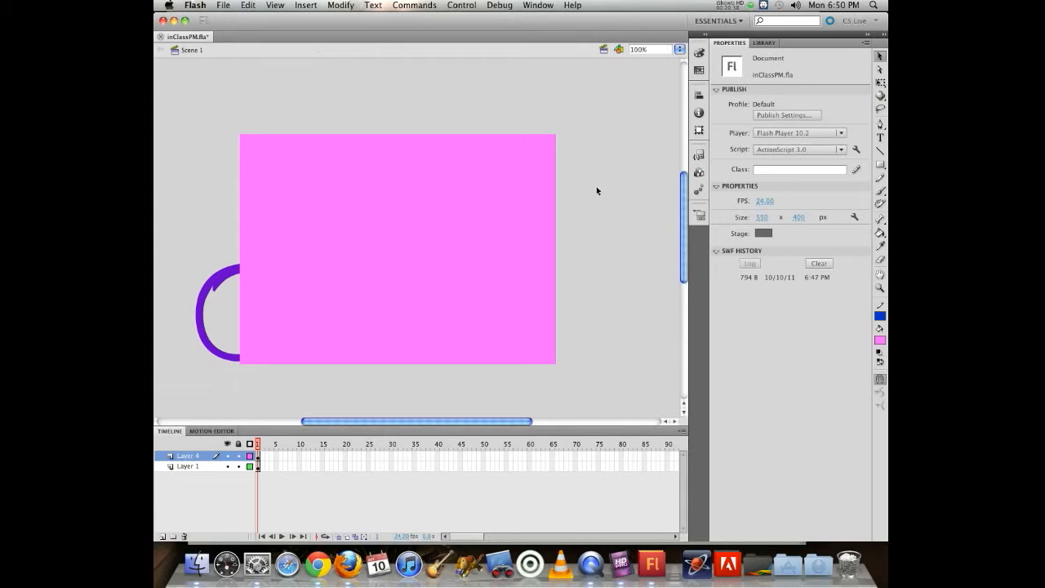
Step: Rename Layer 4 as background and Layer 1 as circle
double_click(188, 456)
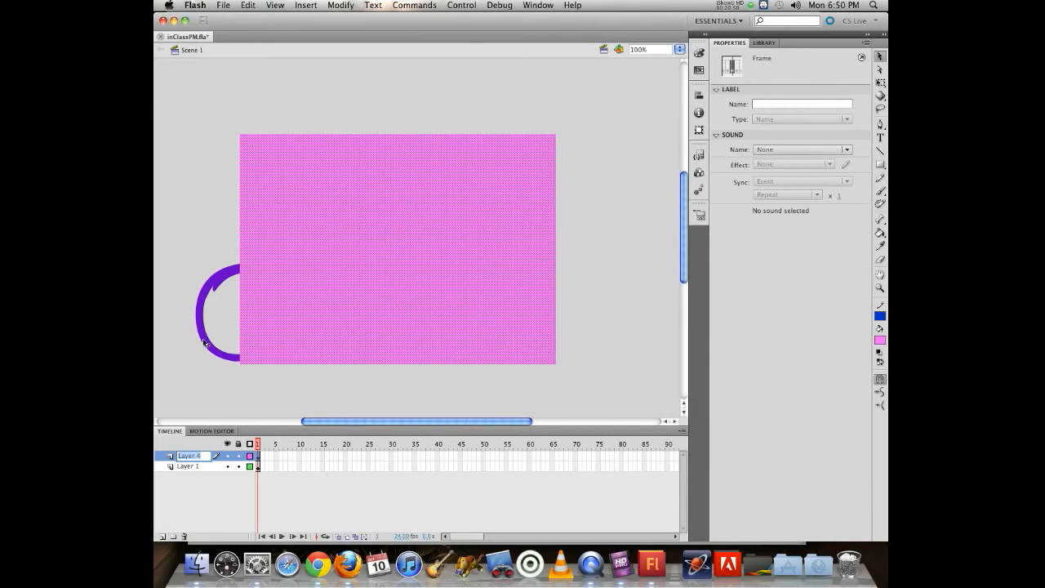
text(background)
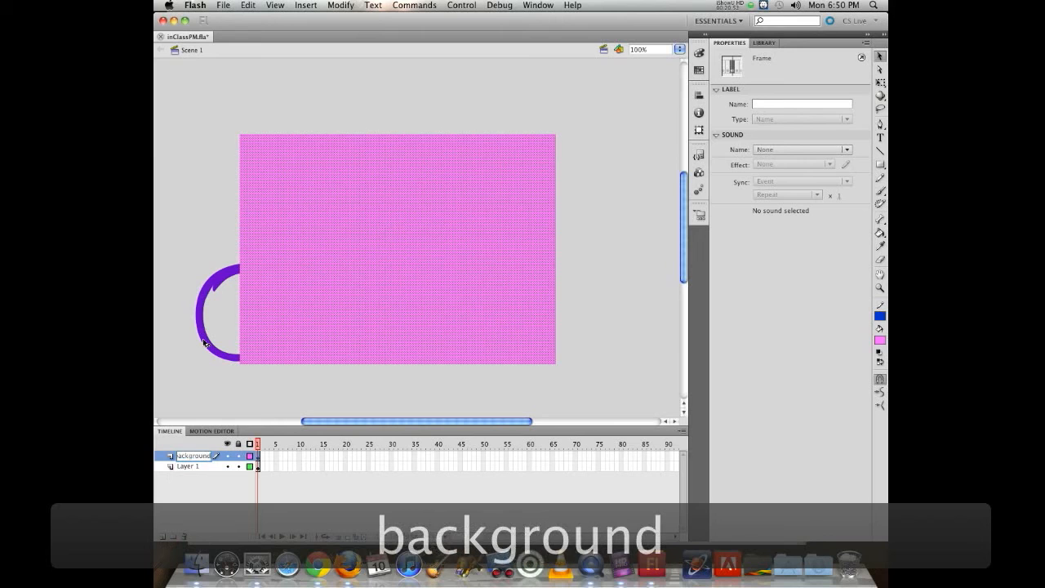
key(Return)
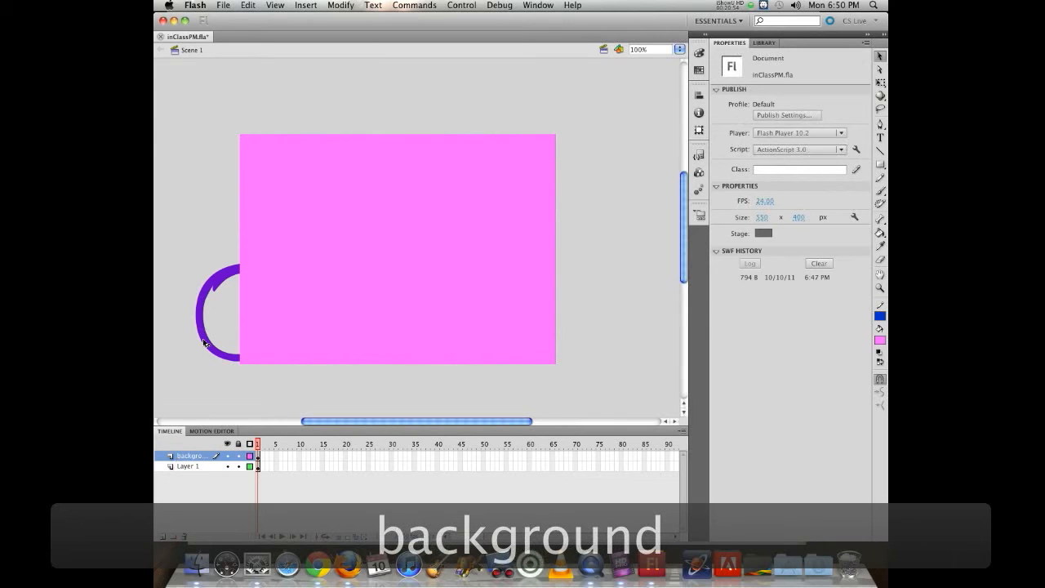
double_click(188, 465)
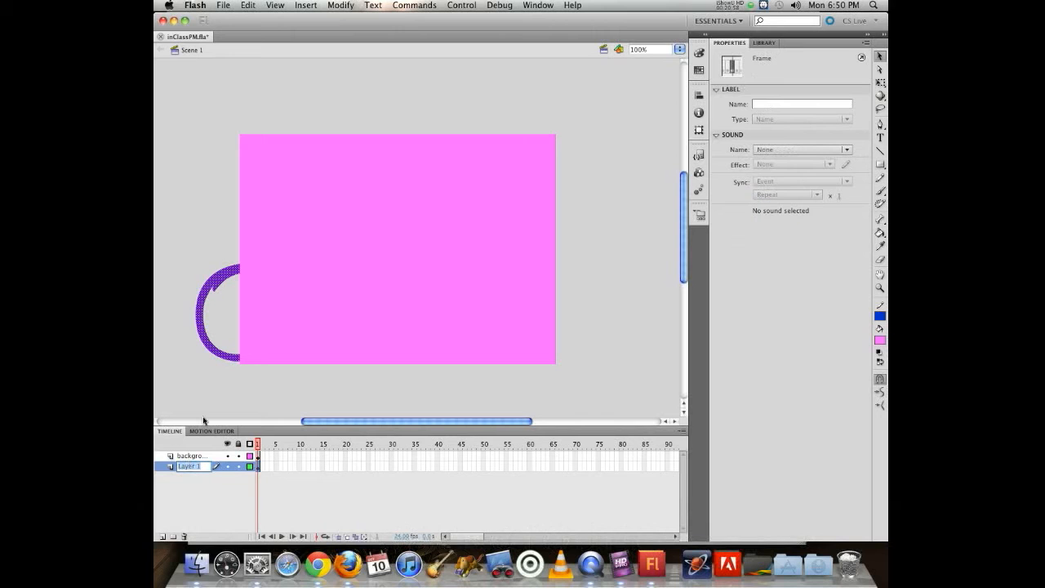
text(circle)
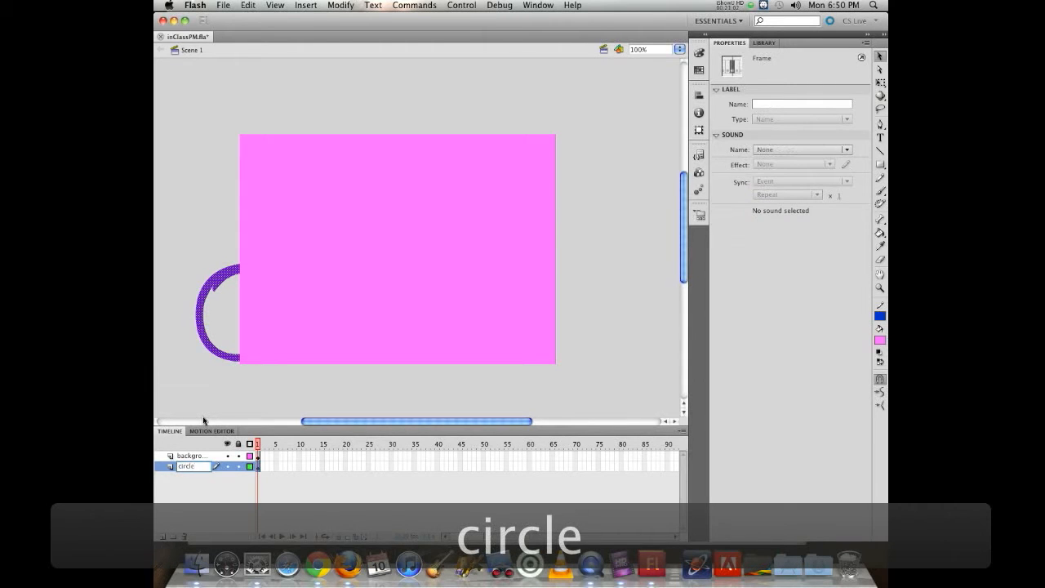
click(203, 418)
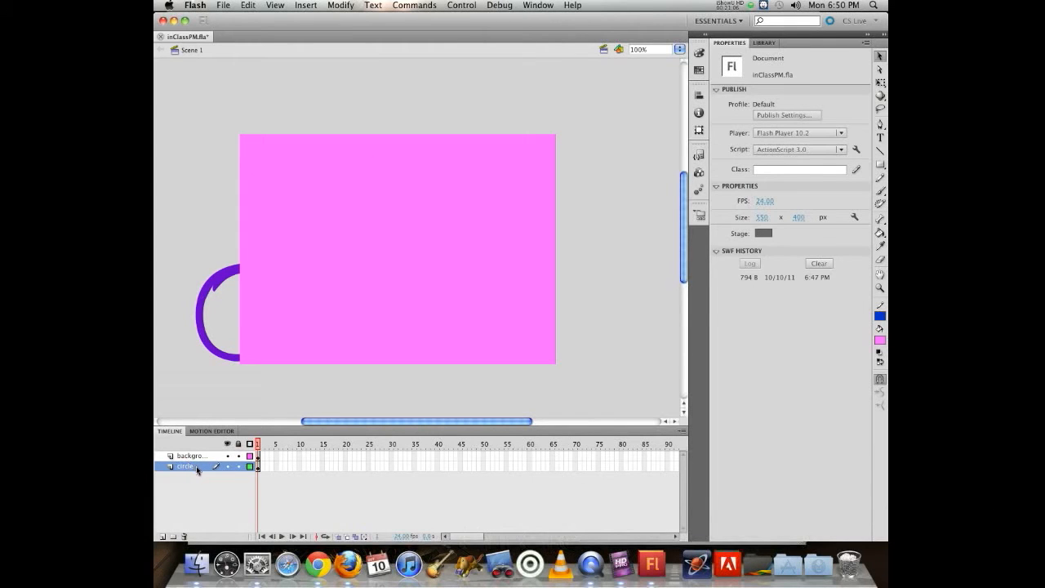
Step: Move the circle layer above the background layer, and lock the background layer
drag(195, 471, 192, 454)
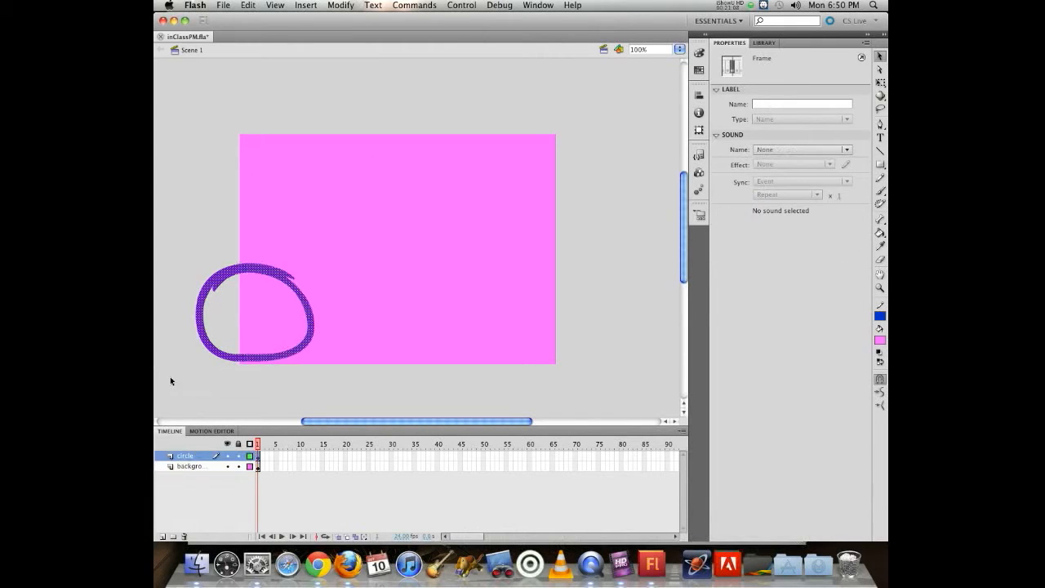
click(190, 389)
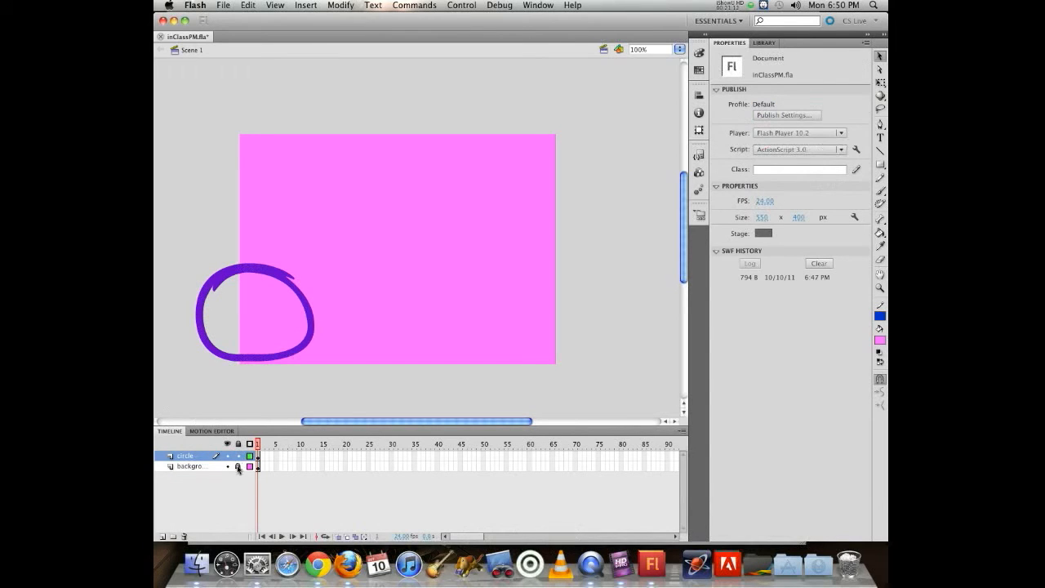
click(237, 466)
Step: Test the movie to check the circle against the pink background, and close the preview
key(super+Return)
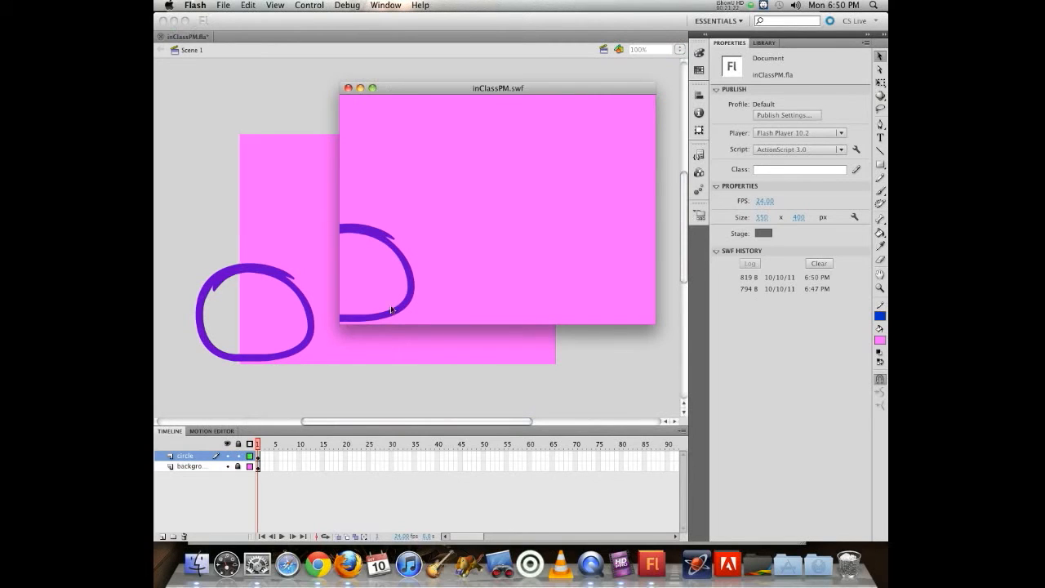
click(348, 87)
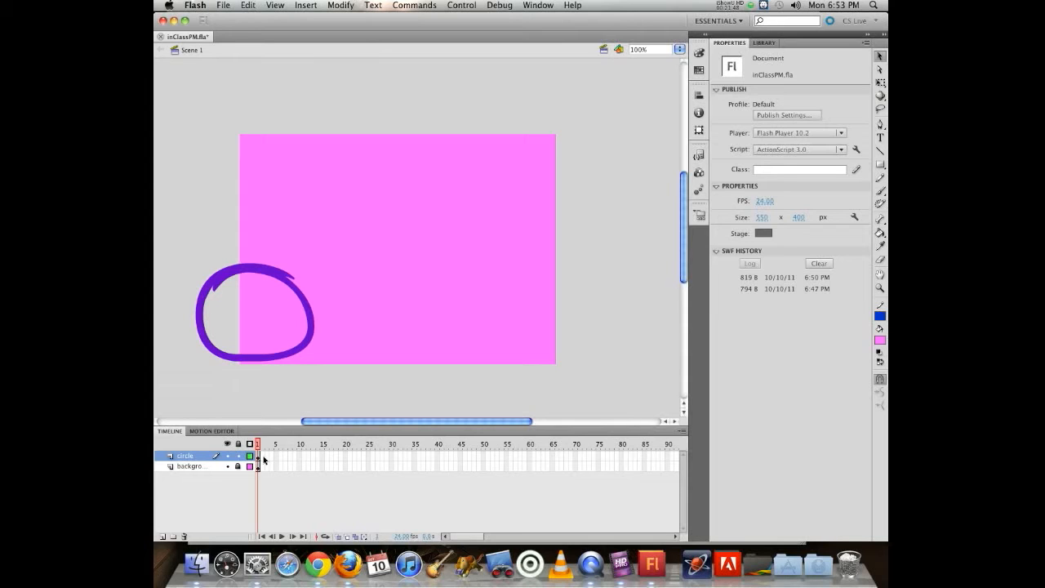
Step: Insert frames to extend the circle and background layers to frame 4
key(F5)
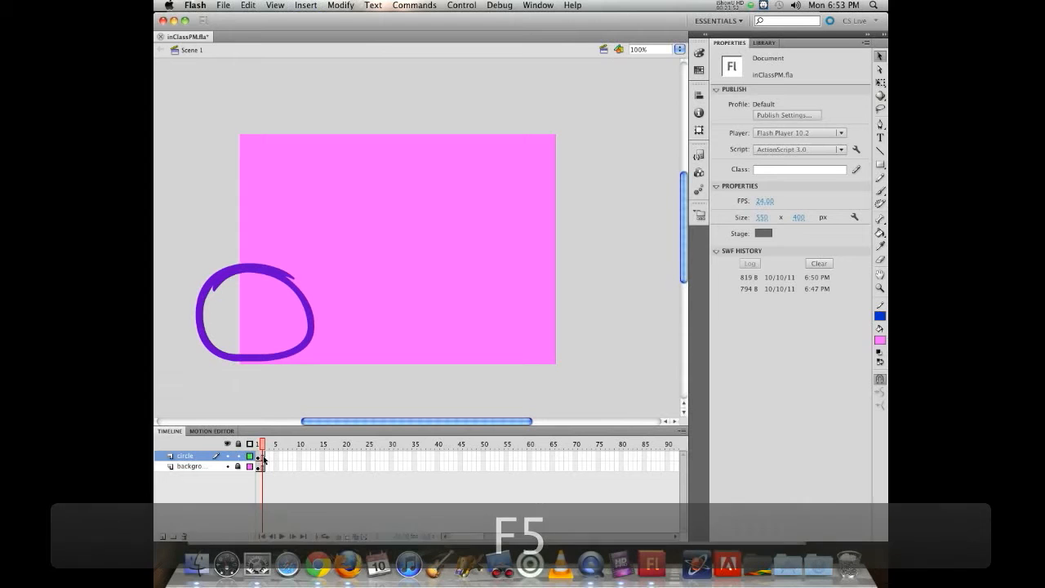
mouse_move(262, 445)
mouse_down()
mouse_move(253, 444)
mouse_move(262, 443)
mouse_up()
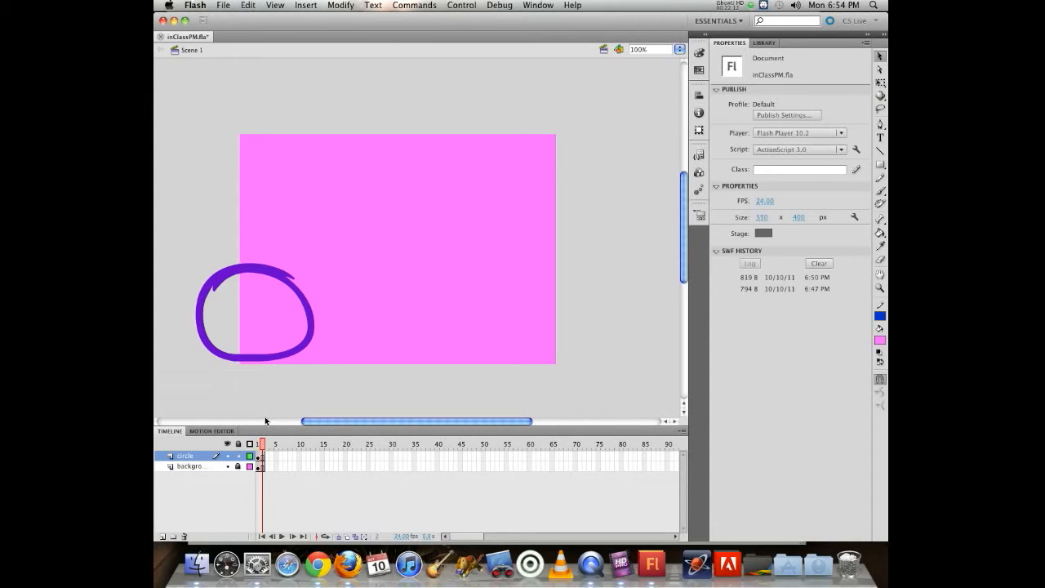
key(F5)
key(F5)
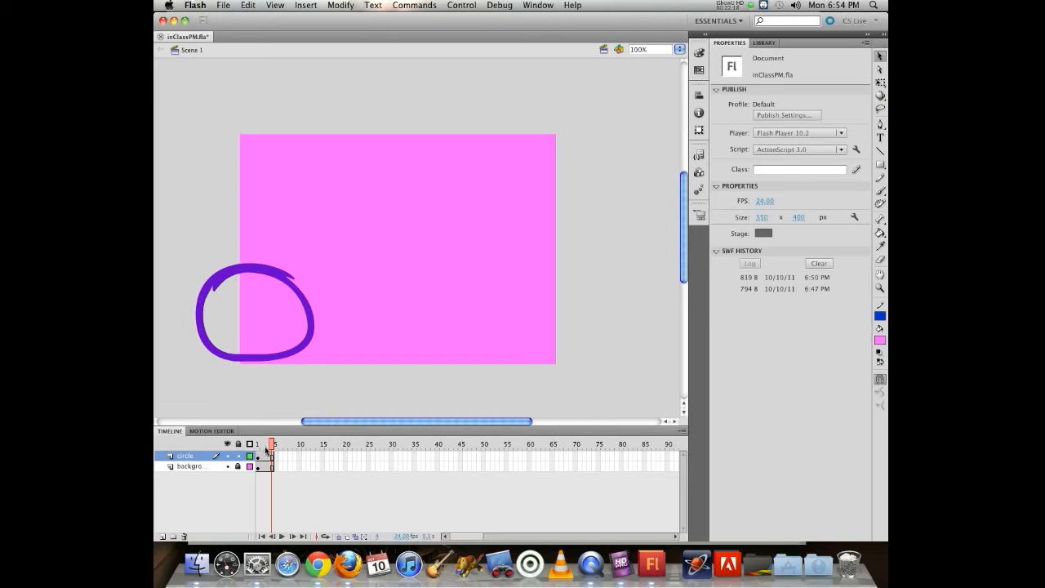
mouse_move(272, 445)
mouse_down()
mouse_move(258, 447)
mouse_move(273, 446)
mouse_up()
Step: Insert a blank keyframe at frame 4 of the circle layer and zoom in on the timeline
click(304, 5)
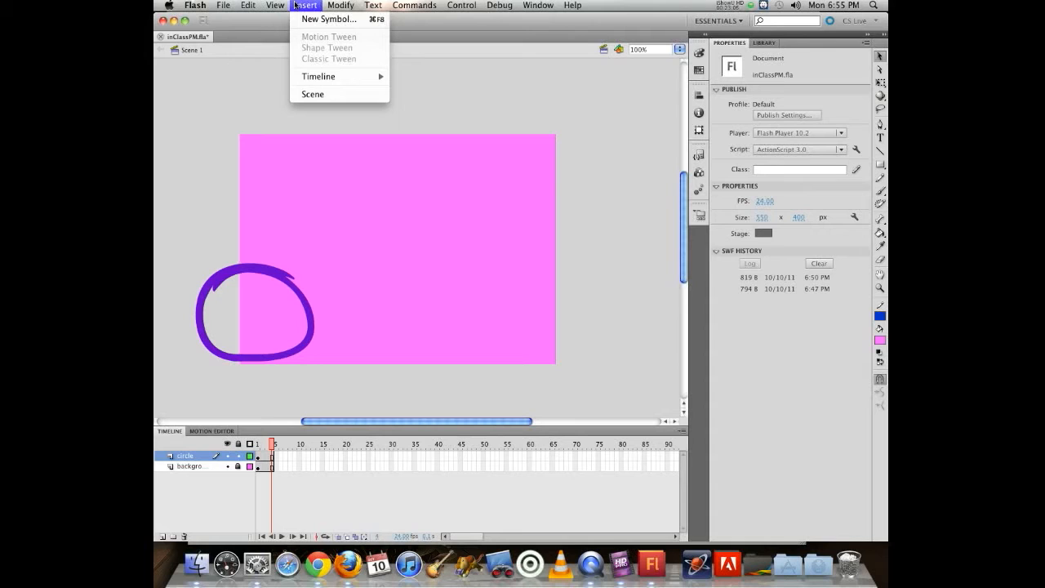
mouse_move(322, 81)
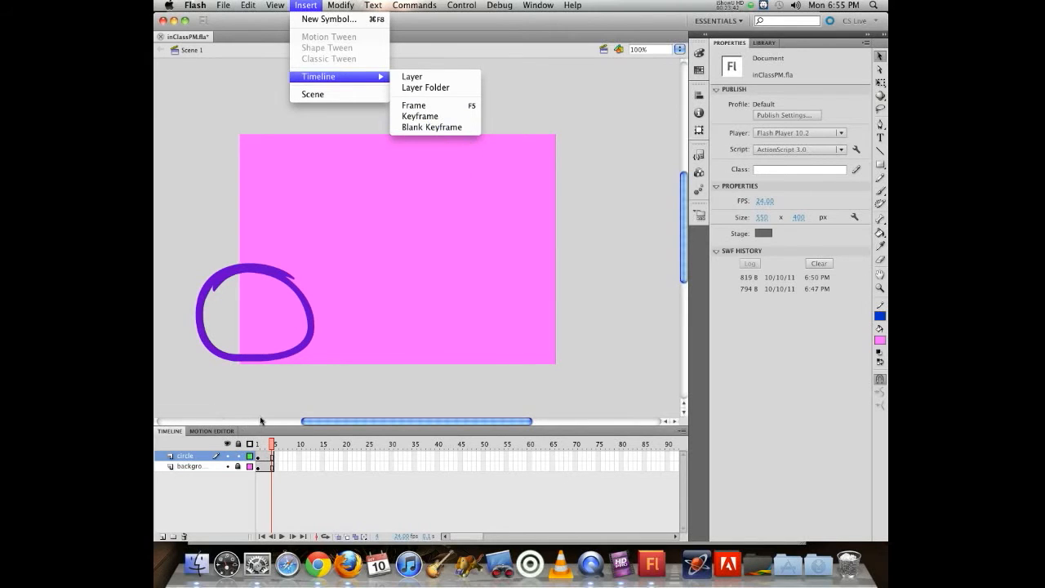
key(F7)
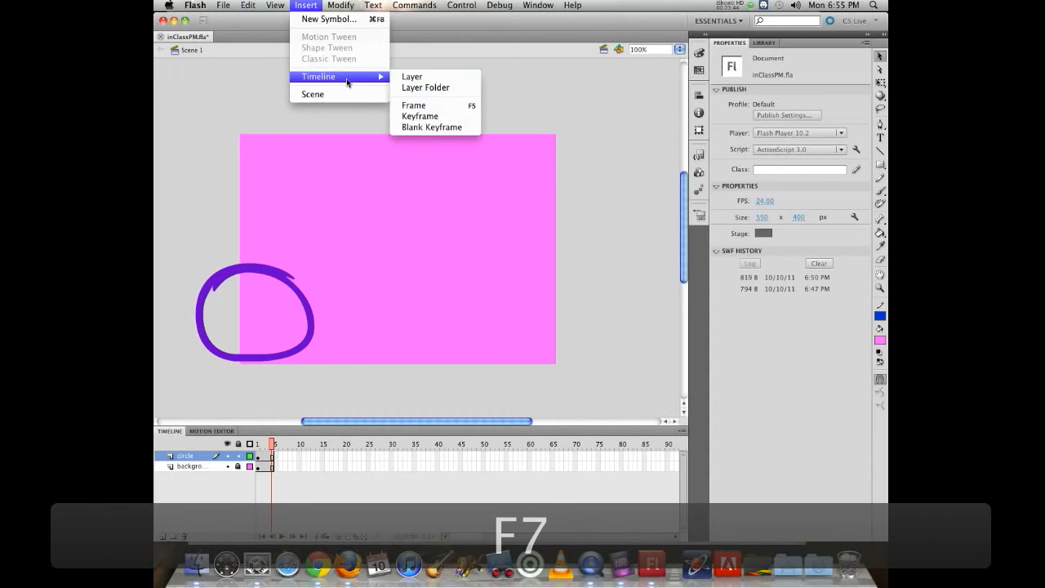
click(413, 128)
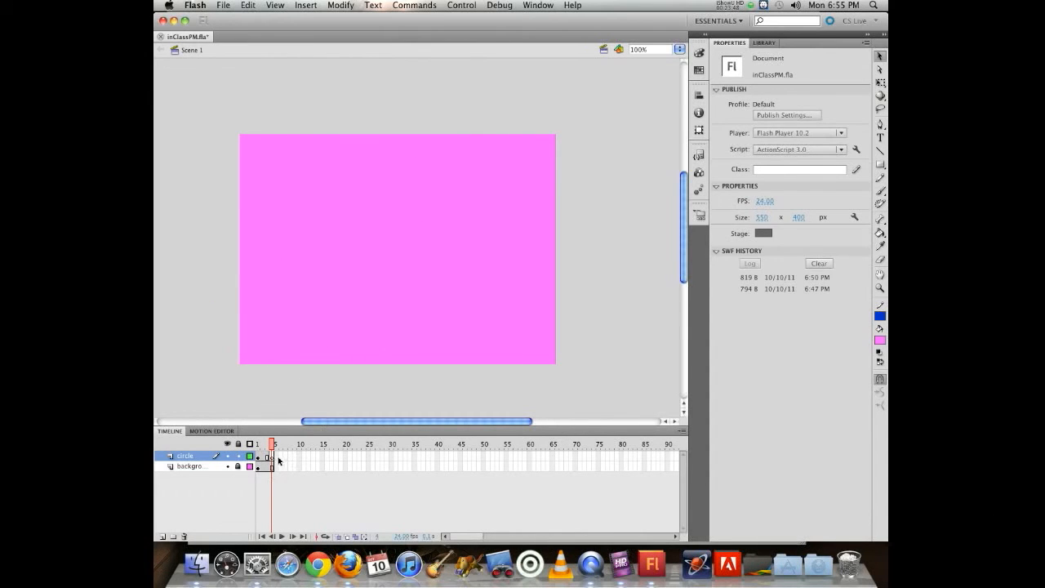
key(alt+super+8)
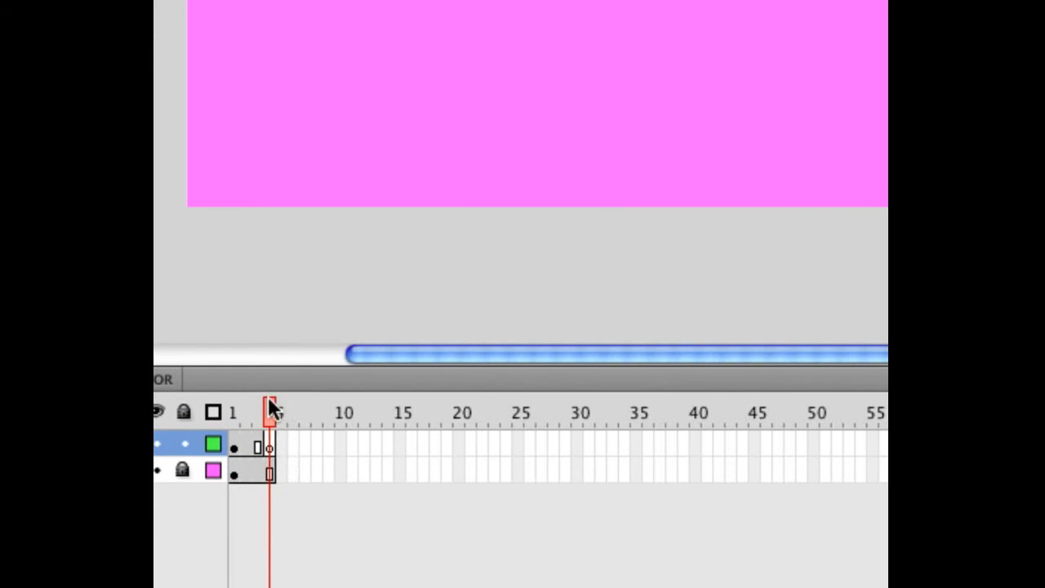
Step: Undo the stray pink brush stroke, set the fill to blue and brush a circle in the stage's lower-left corner on frame 4
key(alt+super+8)
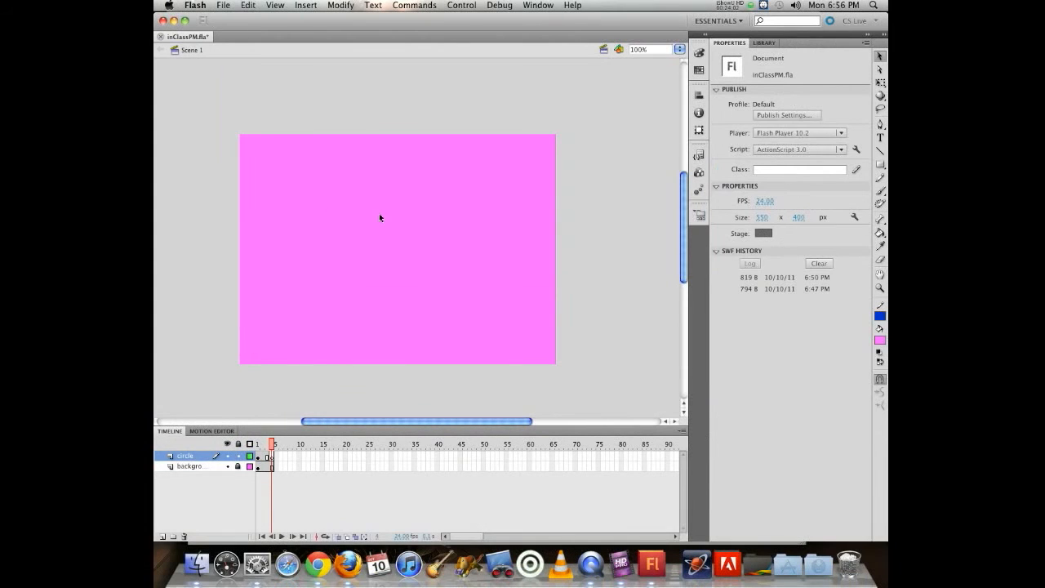
click(880, 191)
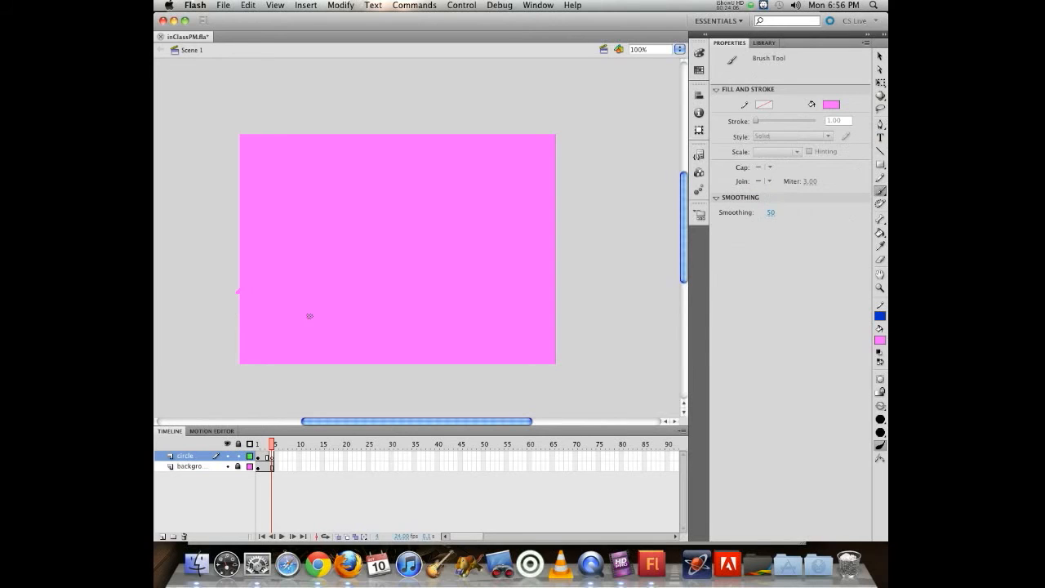
key(super+z)
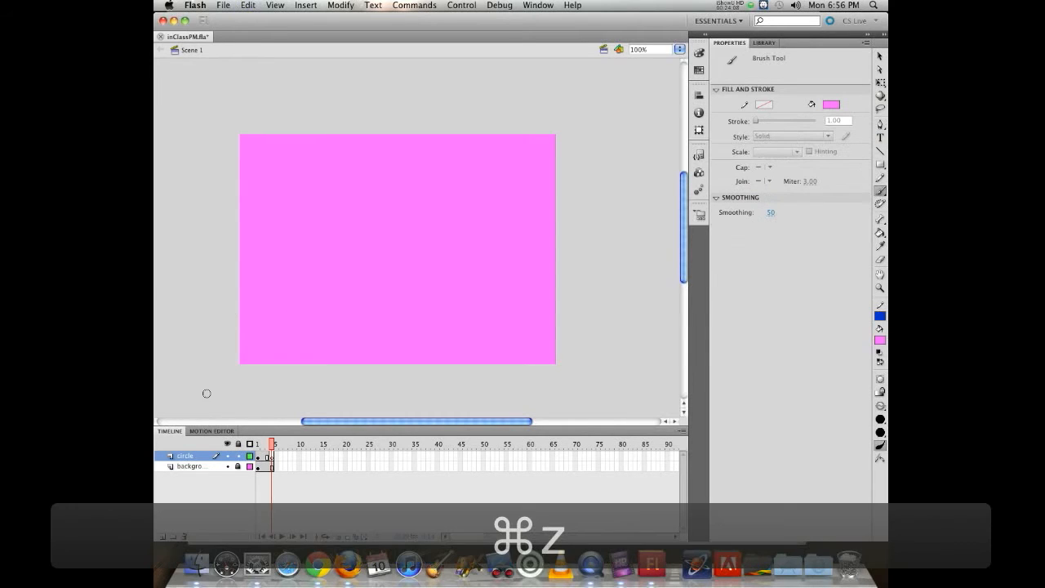
click(879, 340)
click(793, 399)
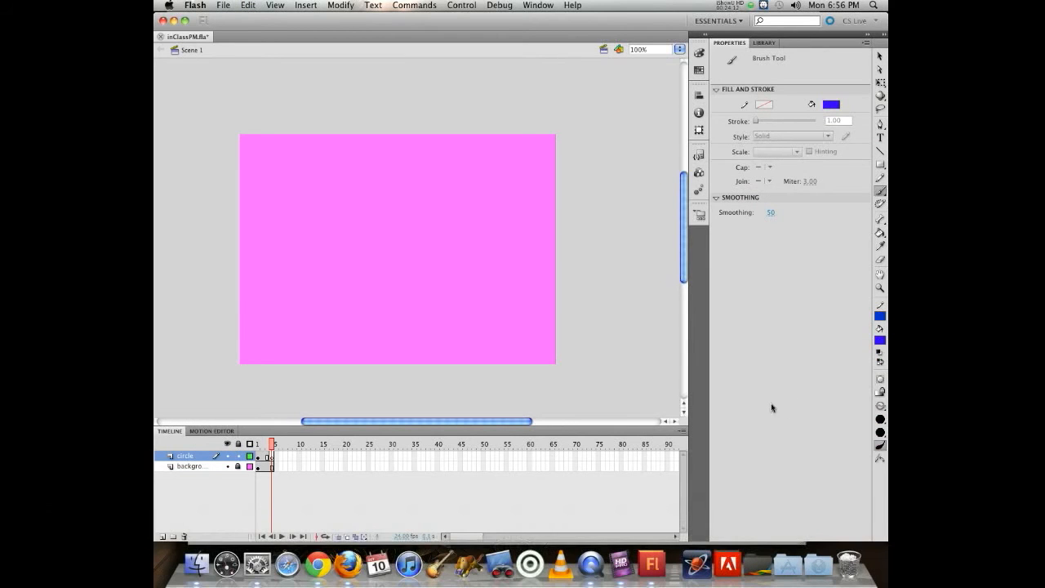
mouse_move(242, 313)
mouse_down()
mouse_move(323, 305)
mouse_move(271, 355)
mouse_move(281, 295)
mouse_up()
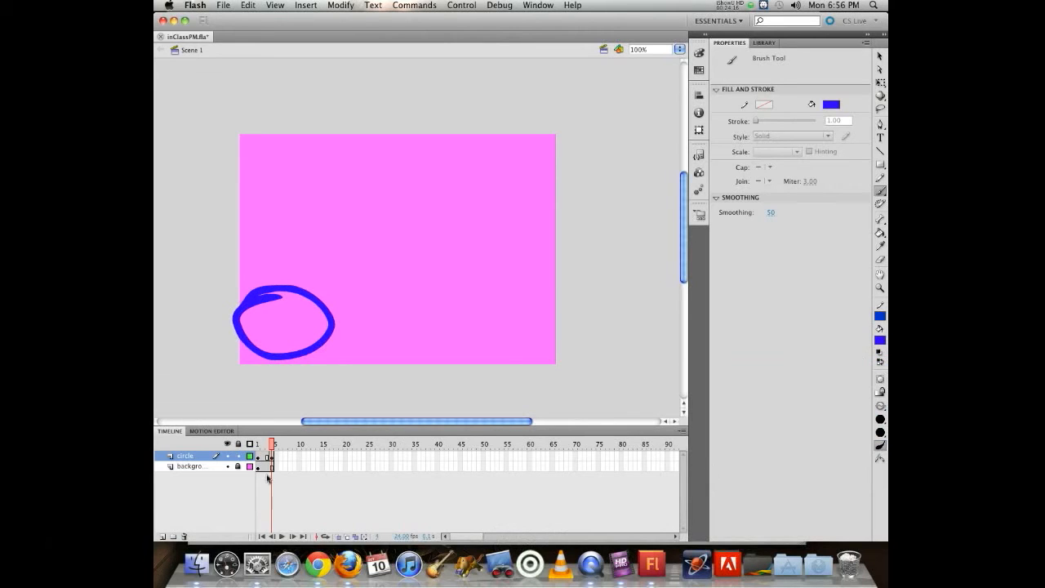
Step: Insert blank keyframes on the circle layer through frame 8, brushing a circle progressively further right on frames 5 to 7
click(274, 444)
drag(274, 444, 274, 438)
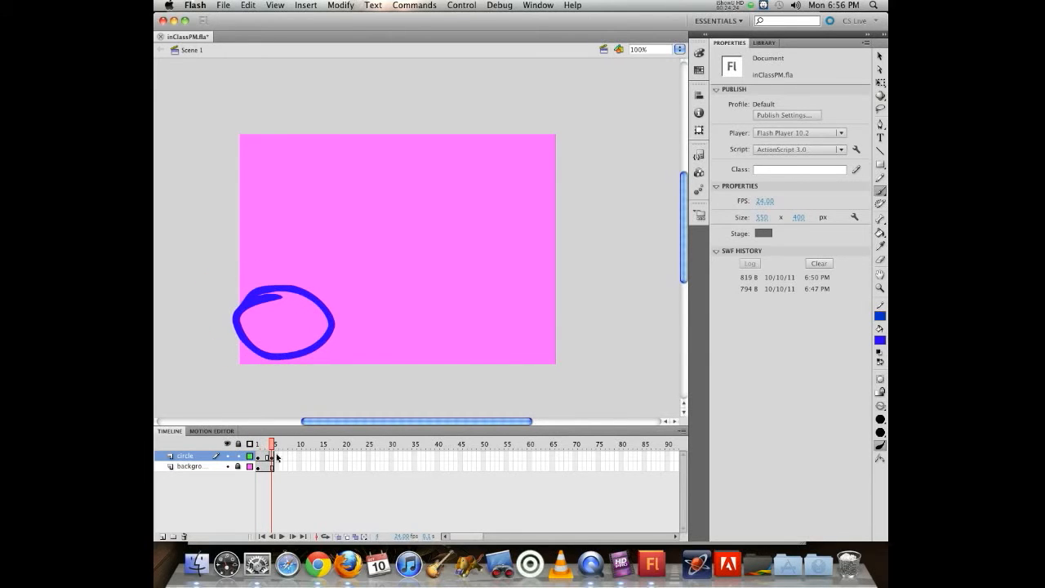
key(F7)
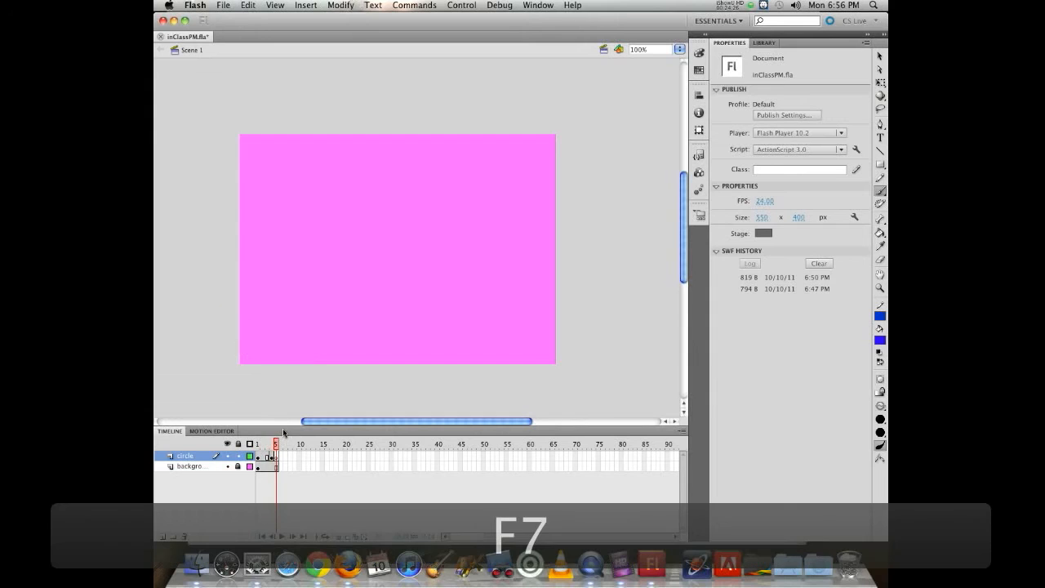
mouse_move(268, 290)
mouse_down()
mouse_move(322, 296)
mouse_move(340, 319)
mouse_move(326, 345)
mouse_move(297, 365)
mouse_move(267, 365)
mouse_move(254, 328)
mouse_move(274, 295)
mouse_move(335, 306)
mouse_move(386, 285)
mouse_move(404, 320)
mouse_move(374, 360)
mouse_move(342, 361)
mouse_move(320, 318)
mouse_move(350, 296)
mouse_move(409, 283)
mouse_move(425, 318)
mouse_move(410, 349)
mouse_move(384, 360)
mouse_move(353, 349)
mouse_move(343, 306)
mouse_move(378, 283)
mouse_move(416, 286)
mouse_up()
key(F7)
key(F7)
key(F7)
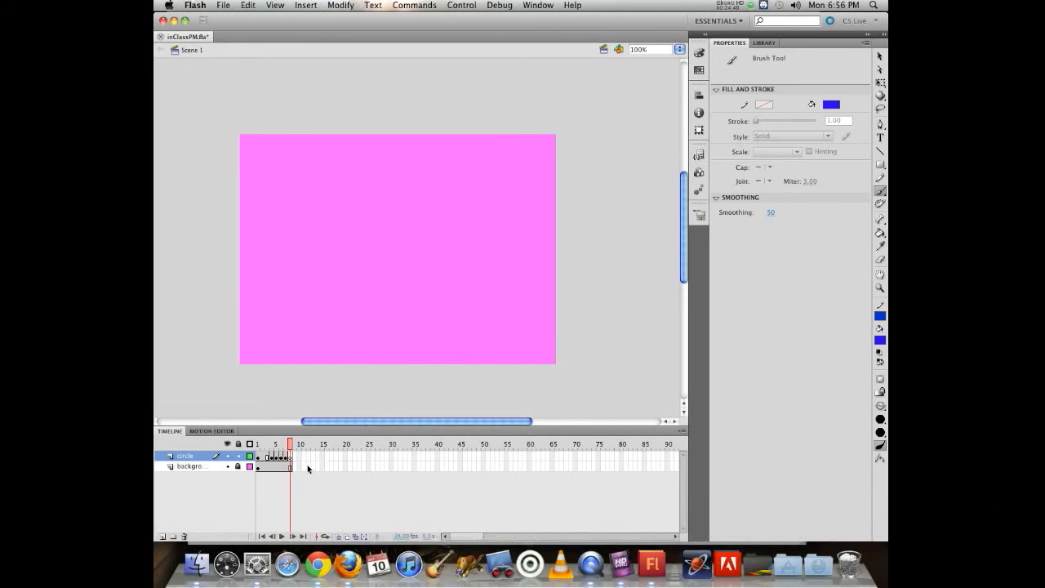
Step: Save the document and scrub the playhead between frames 7 and 8 to compare them
key(super+s)
mouse_move(291, 445)
mouse_down()
mouse_move(274, 443)
mouse_move(287, 438)
mouse_up()
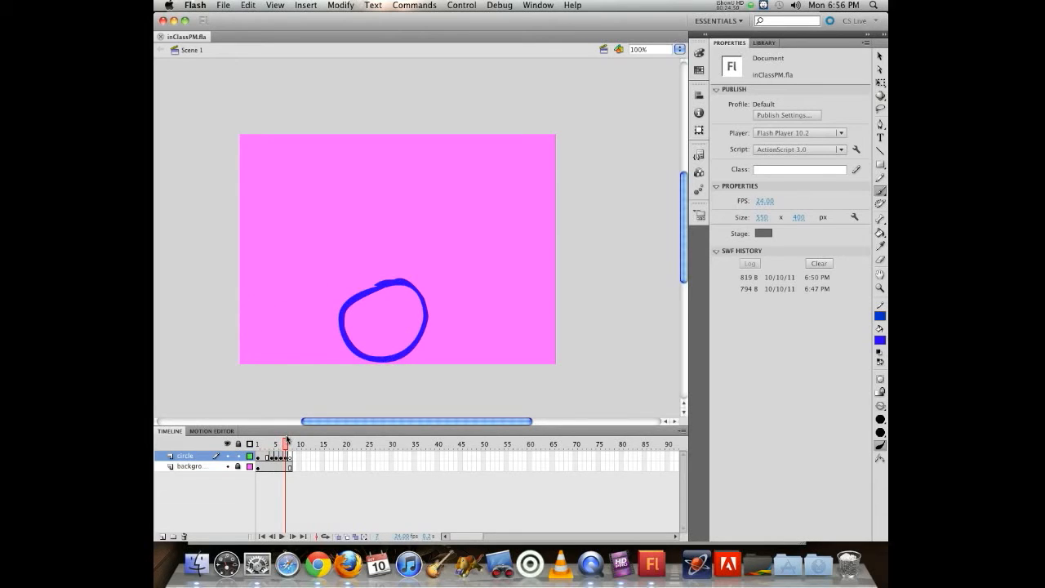
mouse_move(287, 439)
mouse_down()
mouse_move(272, 442)
mouse_move(289, 428)
mouse_up()
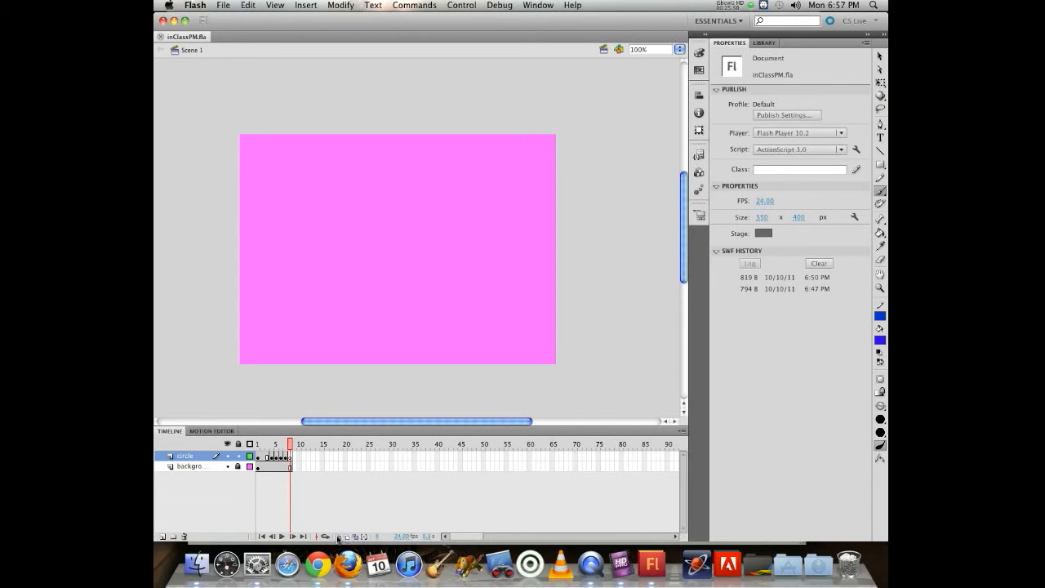
Step: Turn on onion skinning, extend its range back to frame 1, and brush a blue circle on frame 8 slightly right of the previous one
click(338, 537)
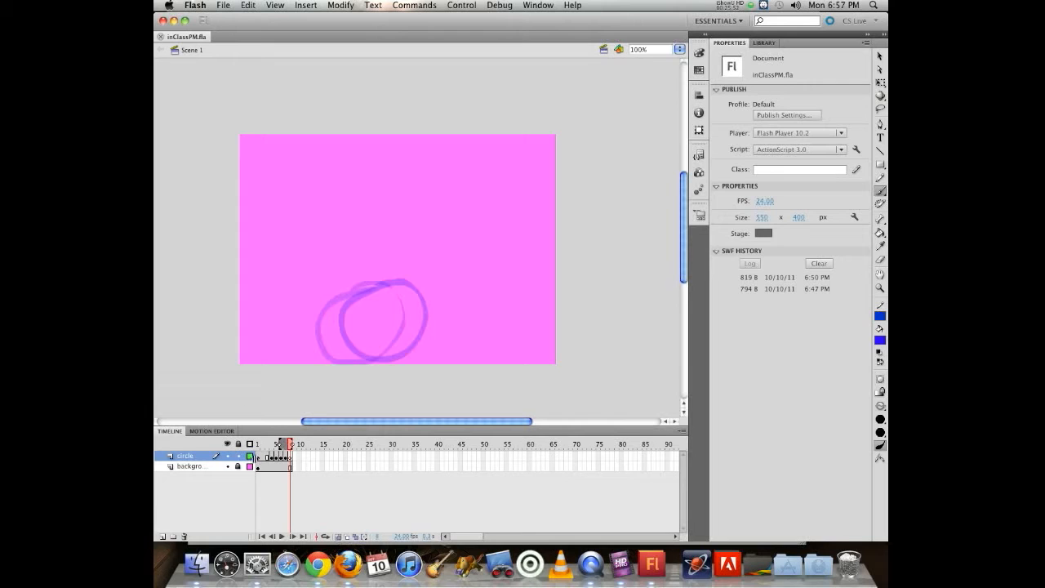
drag(279, 445, 254, 445)
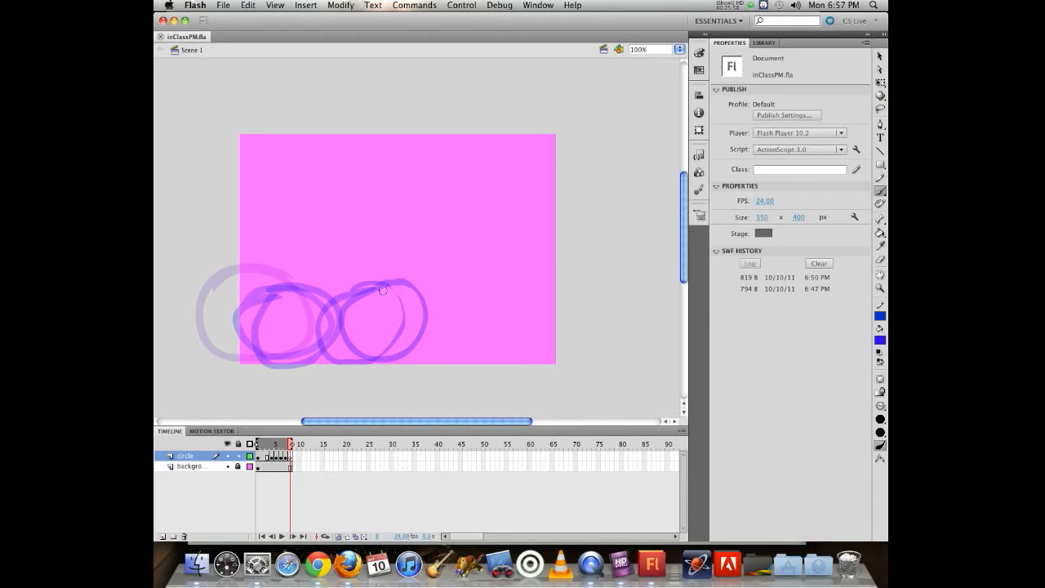
mouse_move(397, 286)
mouse_down()
mouse_move(447, 285)
mouse_move(464, 317)
mouse_move(449, 346)
mouse_move(397, 357)
mouse_move(375, 326)
mouse_move(402, 280)
mouse_up()
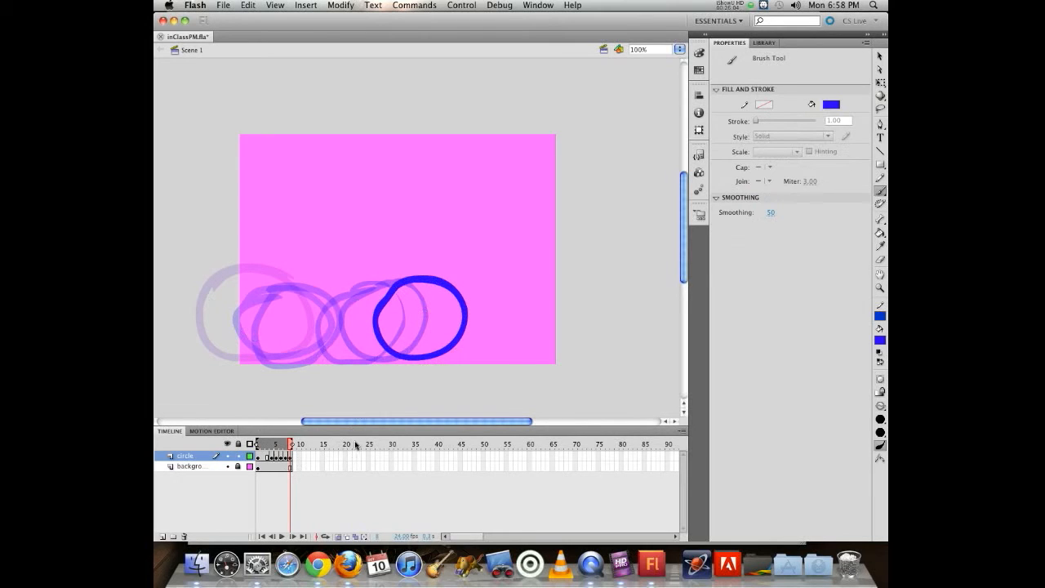
Step: Insert blank keyframes at frames 9 to 11 of the circle layer and brush a circle further right on each
key(F7)
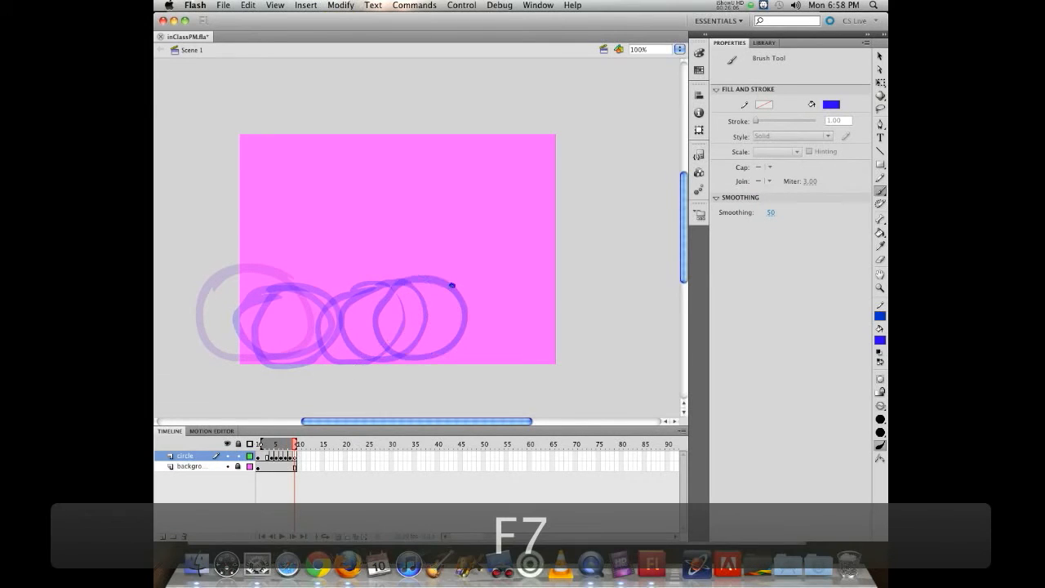
mouse_move(452, 285)
mouse_down()
mouse_move(479, 294)
mouse_move(484, 344)
mouse_move(432, 363)
mouse_move(409, 348)
mouse_move(411, 313)
mouse_move(446, 282)
mouse_move(500, 287)
mouse_move(524, 312)
mouse_move(511, 346)
mouse_move(477, 358)
mouse_move(431, 328)
mouse_move(470, 286)
mouse_up()
key(F7)
key(F7)
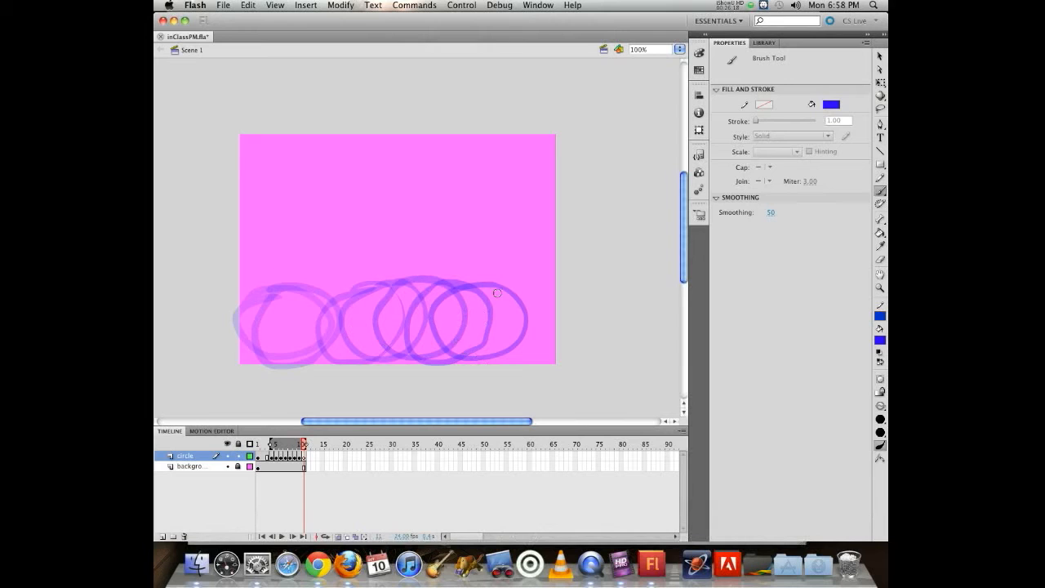
mouse_move(512, 285)
mouse_down()
mouse_move(538, 290)
mouse_move(551, 336)
mouse_move(545, 355)
mouse_move(494, 364)
mouse_move(463, 330)
mouse_move(514, 292)
mouse_move(553, 336)
mouse_move(552, 360)
mouse_move(514, 362)
mouse_move(502, 343)
mouse_move(517, 264)
mouse_move(546, 249)
mouse_move(552, 357)
mouse_move(538, 361)
mouse_move(519, 329)
mouse_move(517, 265)
mouse_move(540, 221)
mouse_move(554, 224)
mouse_move(556, 295)
mouse_up()
Step: Insert blank keyframes at frames 12 and 13 and brush the shape squashed and stretched upward against the stage's right edge
key(F7)
key(F7)
drag(556, 351, 555, 362)
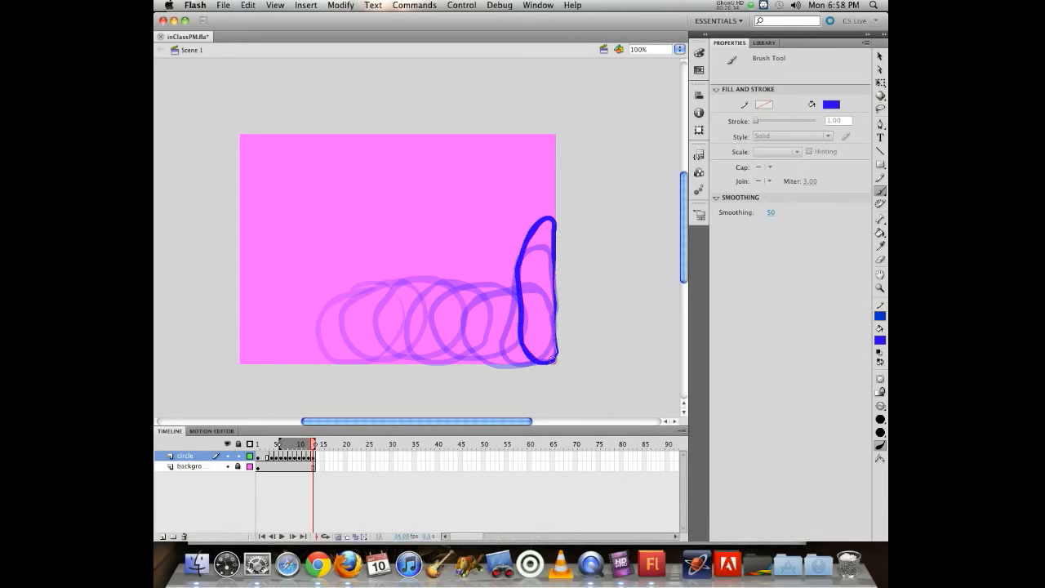
Step: Turn off onion skinning, scrub through the drawn frames, test the movie, and close the preview
click(337, 537)
drag(315, 444, 280, 424)
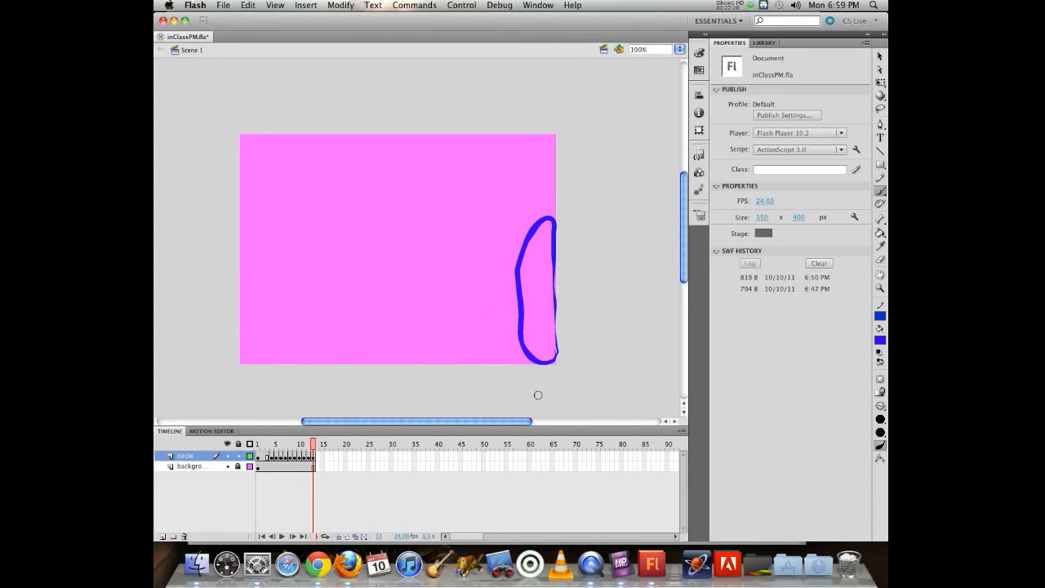
key(super+Return)
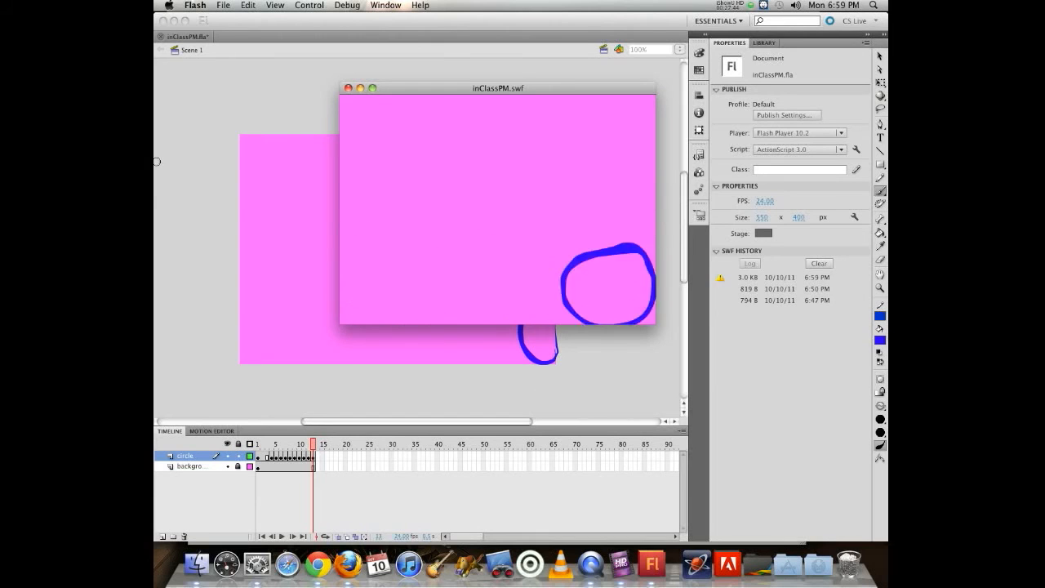
click(348, 88)
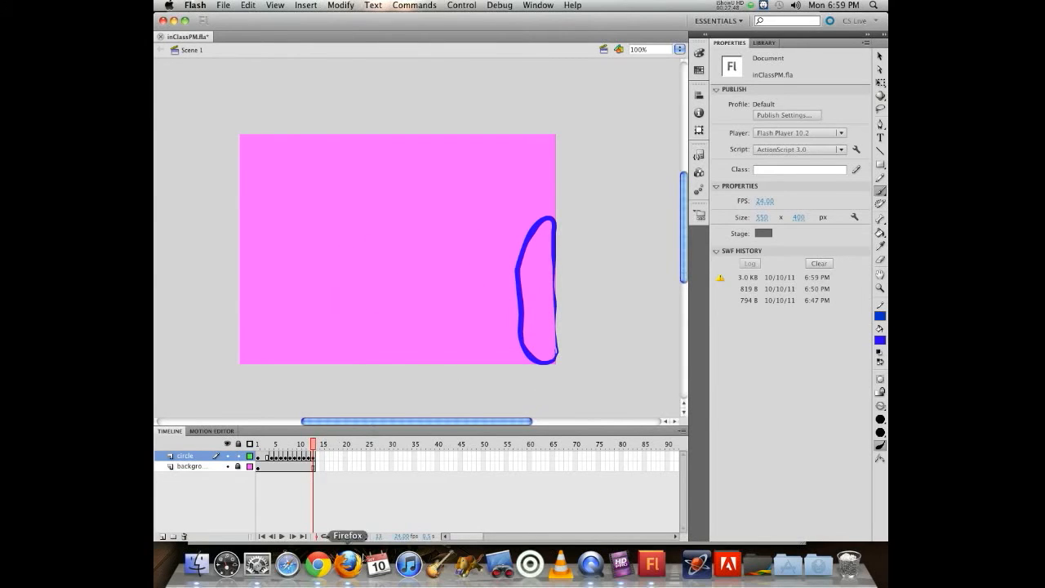
Step: Turn onion skinning back on, insert blank keyframes at frames 14 and 15, and brush narrower, taller shapes along the stage's right edge
click(338, 537)
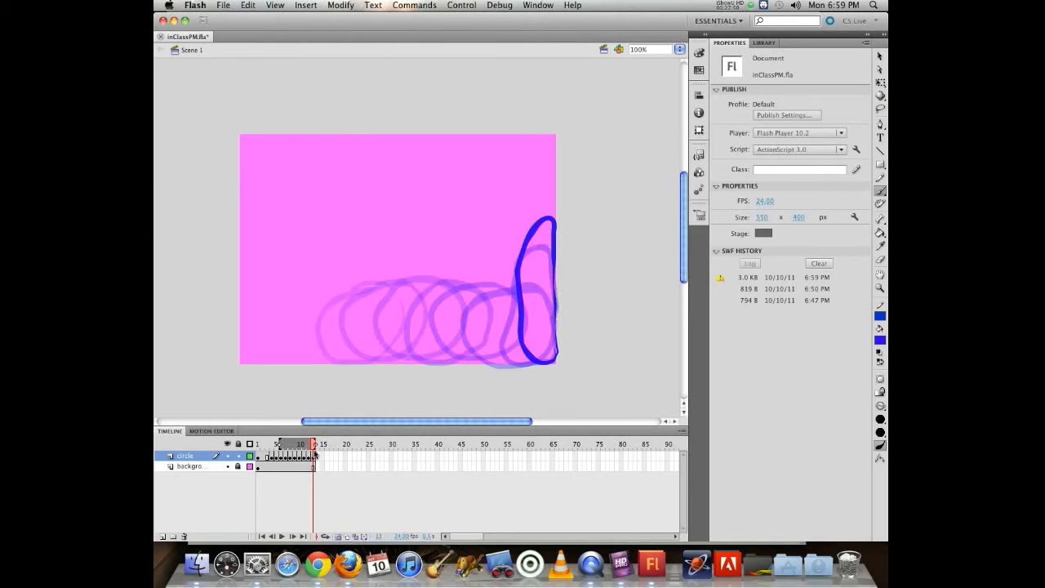
key(F7)
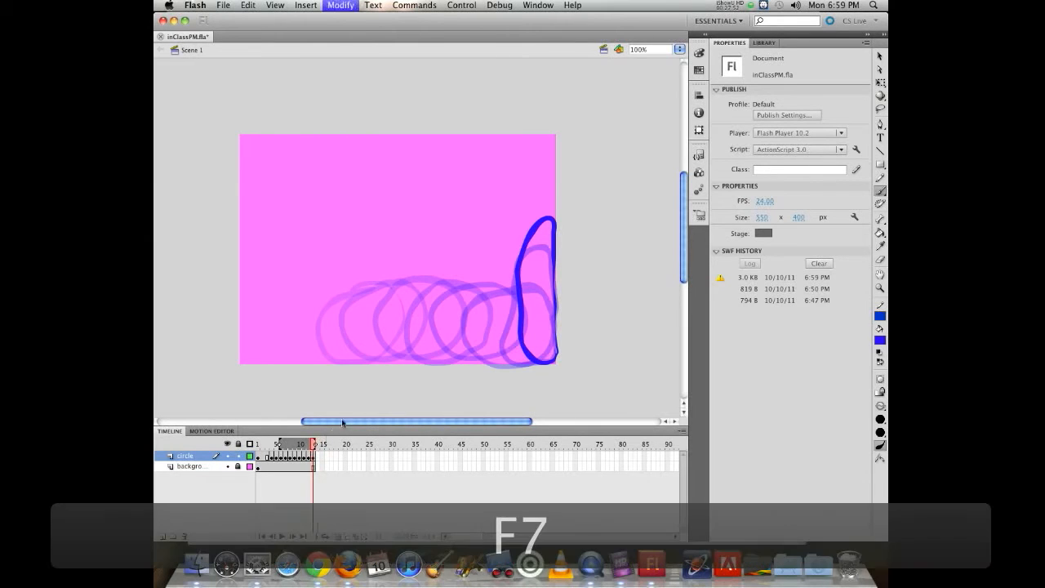
drag(553, 268, 542, 353)
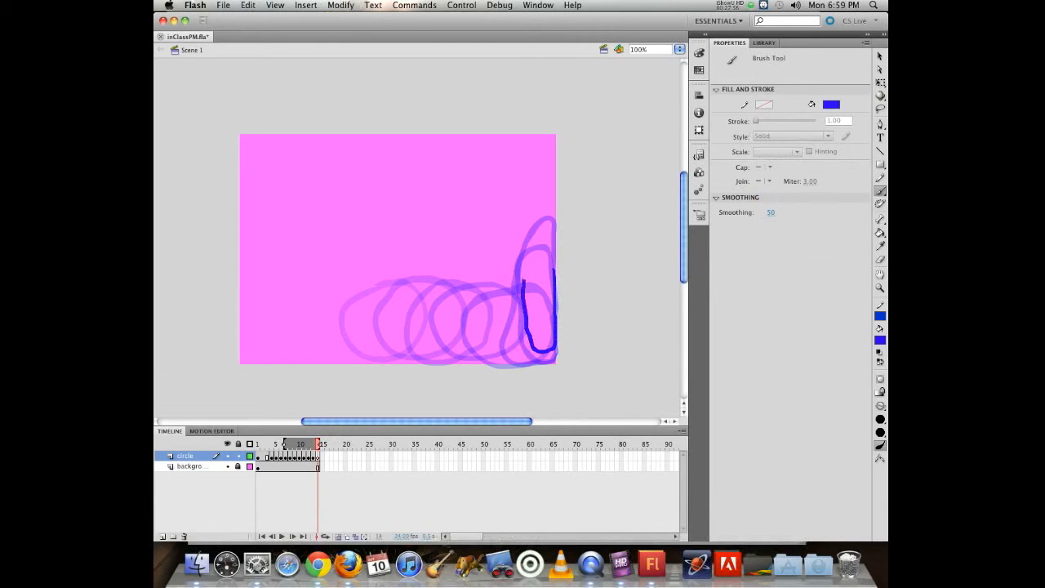
drag(529, 250, 534, 206)
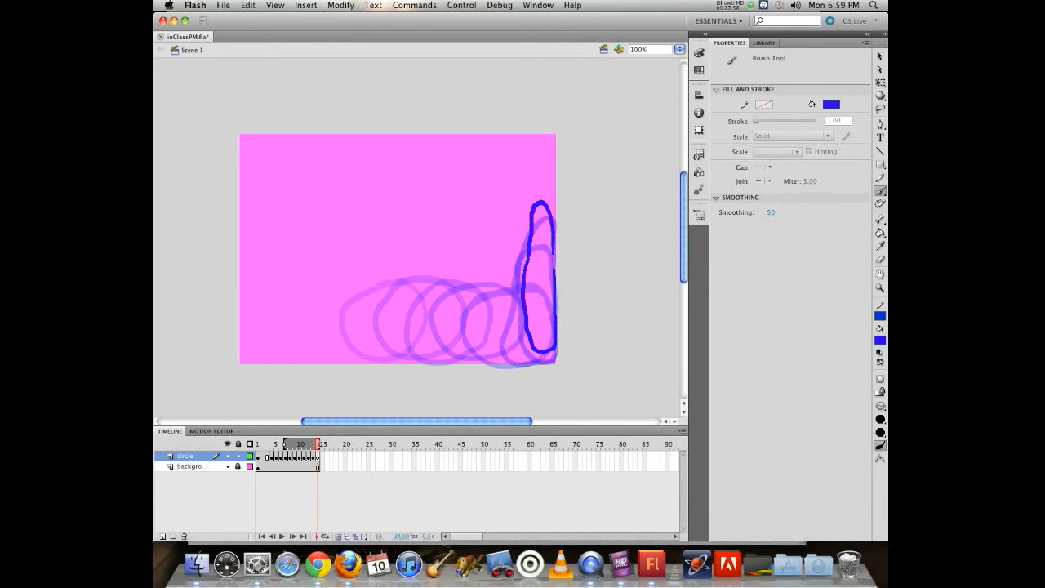
key(F7)
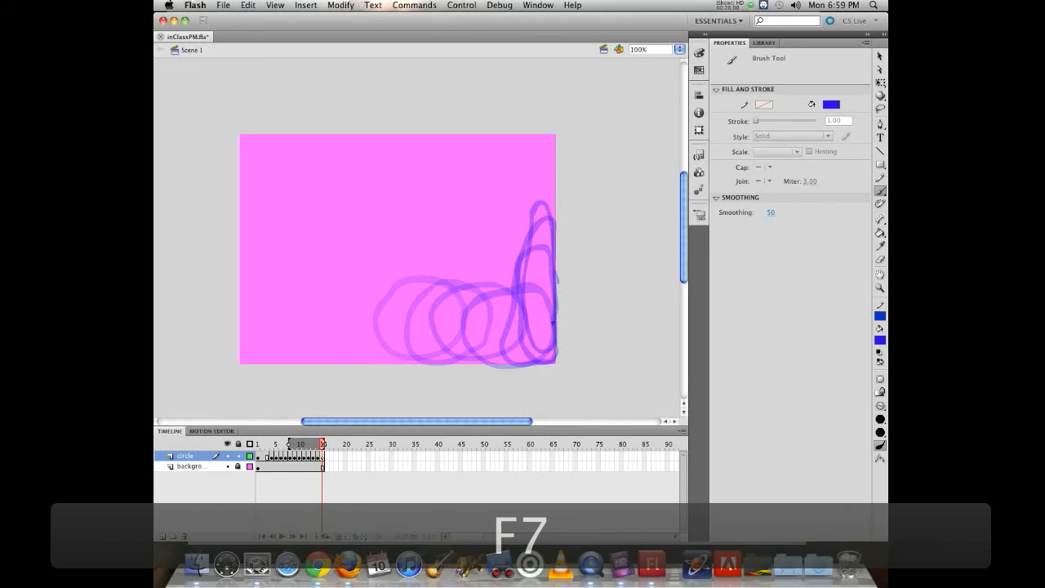
mouse_move(547, 343)
mouse_down()
mouse_move(527, 298)
mouse_move(539, 198)
mouse_move(555, 214)
mouse_move(553, 325)
mouse_move(534, 274)
mouse_move(541, 213)
mouse_move(552, 328)
mouse_up()
Step: Insert blank keyframes at frames 16 to 18 and brush increasingly thin shapes climbing the stage's right edge
key(F7)
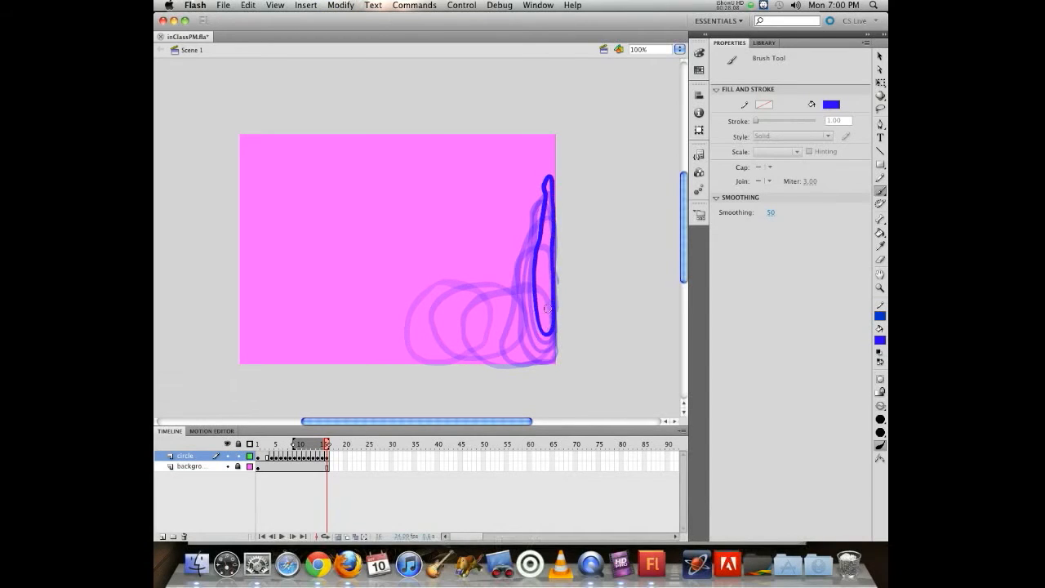
key(F7)
mouse_move(552, 320)
mouse_down()
mouse_move(542, 189)
mouse_move(552, 320)
mouse_up()
key(F7)
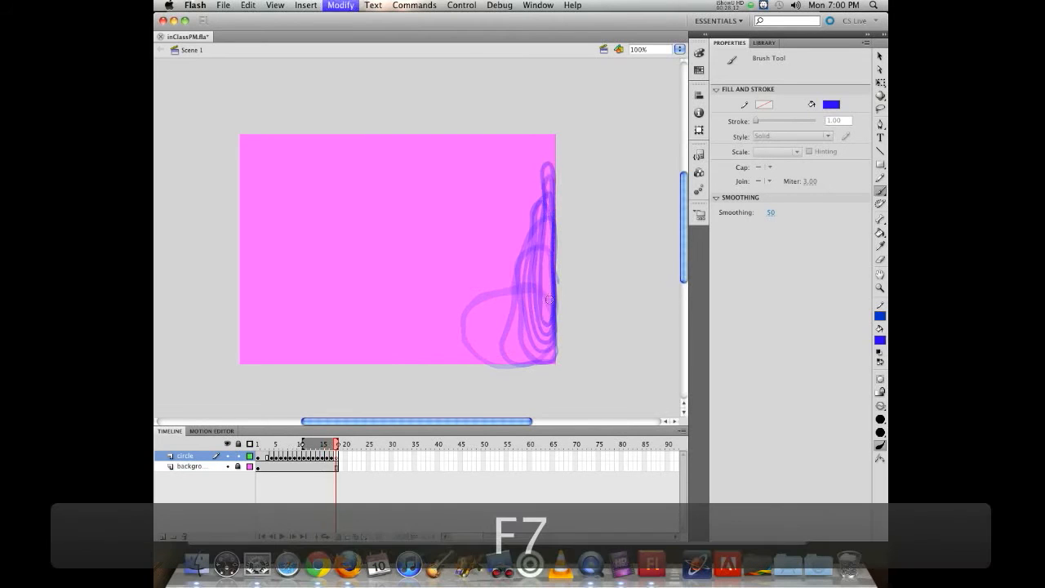
mouse_move(544, 298)
mouse_down()
mouse_move(549, 150)
mouse_move(556, 279)
mouse_move(550, 286)
mouse_move(546, 142)
mouse_move(549, 290)
mouse_move(548, 140)
mouse_move(555, 228)
mouse_up()
Step: Insert blank keyframes at frames 19 to 22 and brush thin elongated shapes reaching the stage's upper-right corner
key(F7)
key(F7)
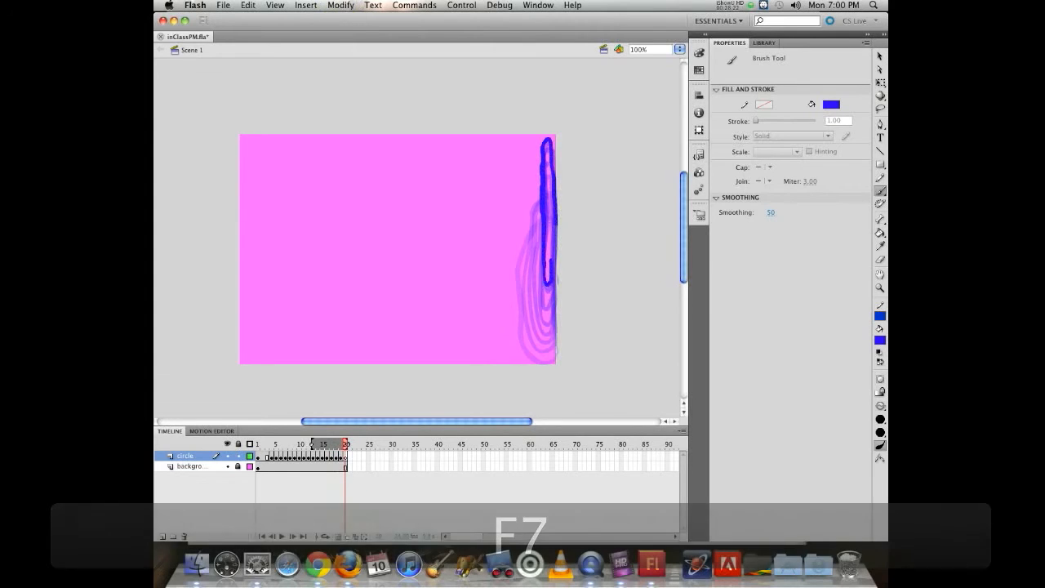
drag(551, 282, 551, 287)
key(F7)
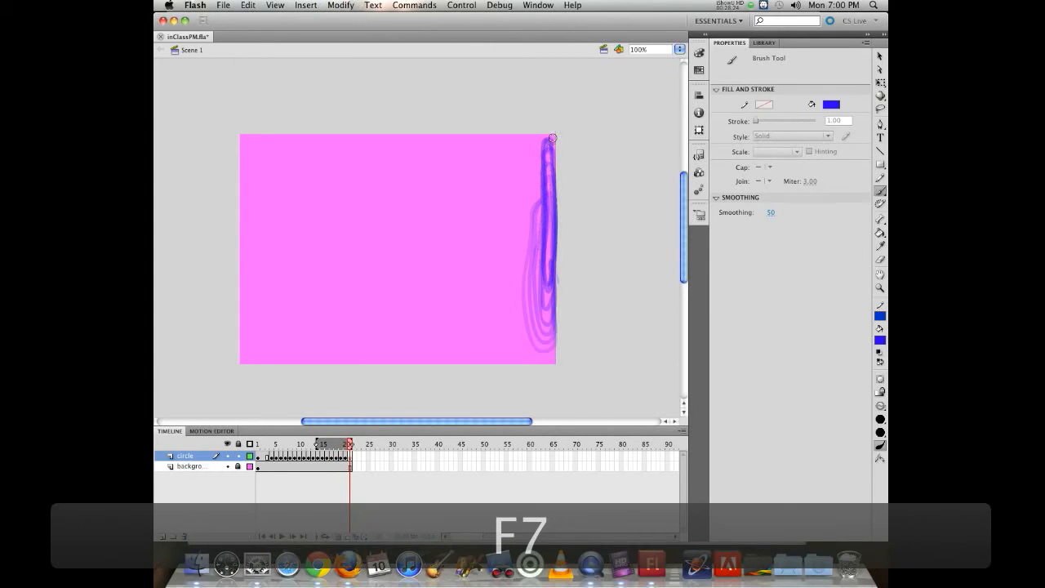
drag(553, 138, 557, 251)
mouse_move(545, 206)
mouse_down()
mouse_move(545, 137)
mouse_move(555, 260)
mouse_up()
key(F7)
mouse_move(551, 135)
mouse_down()
mouse_move(556, 235)
mouse_move(541, 189)
mouse_move(542, 137)
mouse_move(552, 151)
mouse_up()
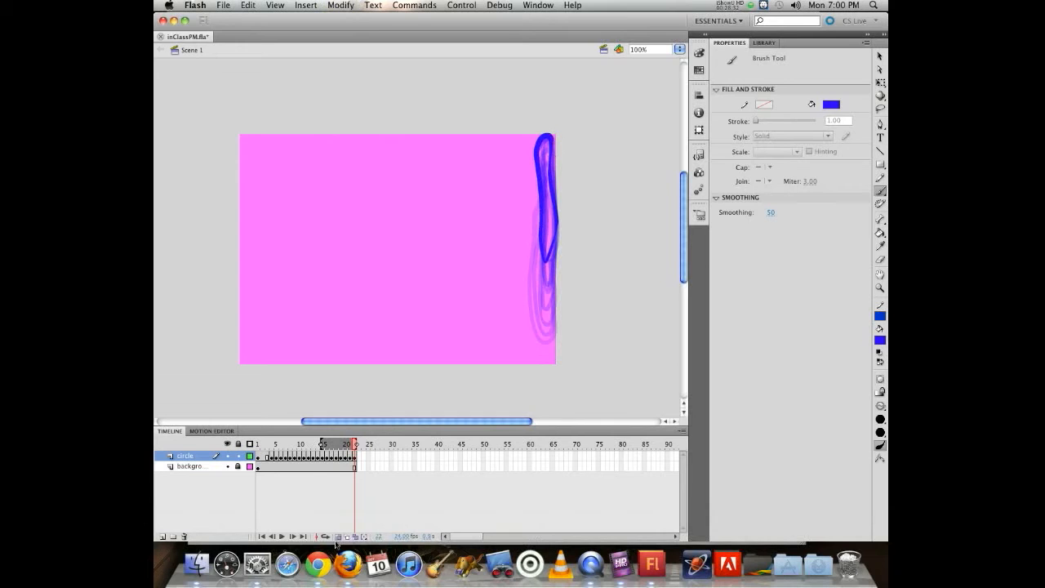
Step: Test the movie to check the full 22-frame animation, close the preview, and save the document
key(super+Return)
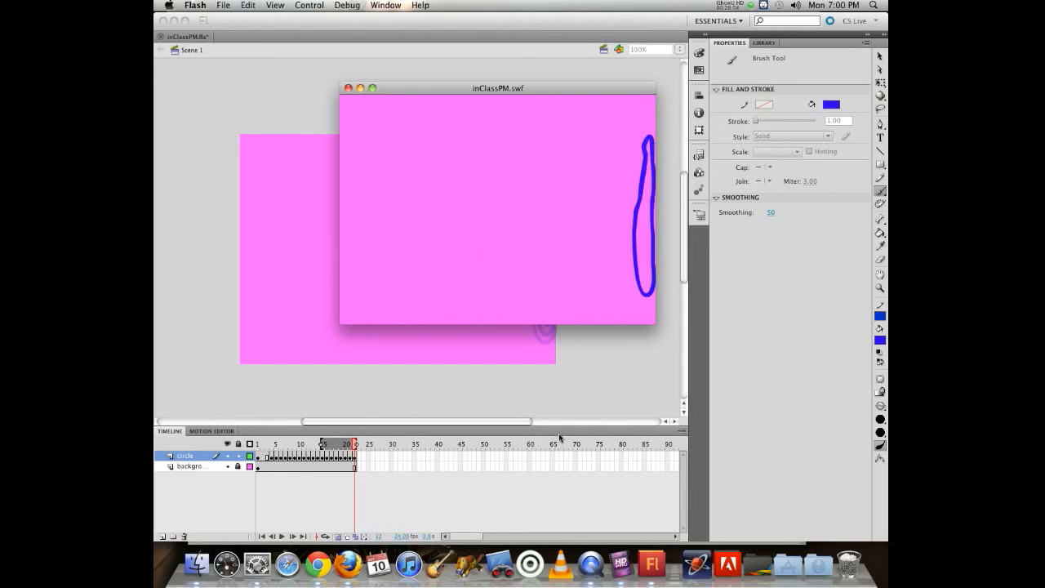
click(347, 87)
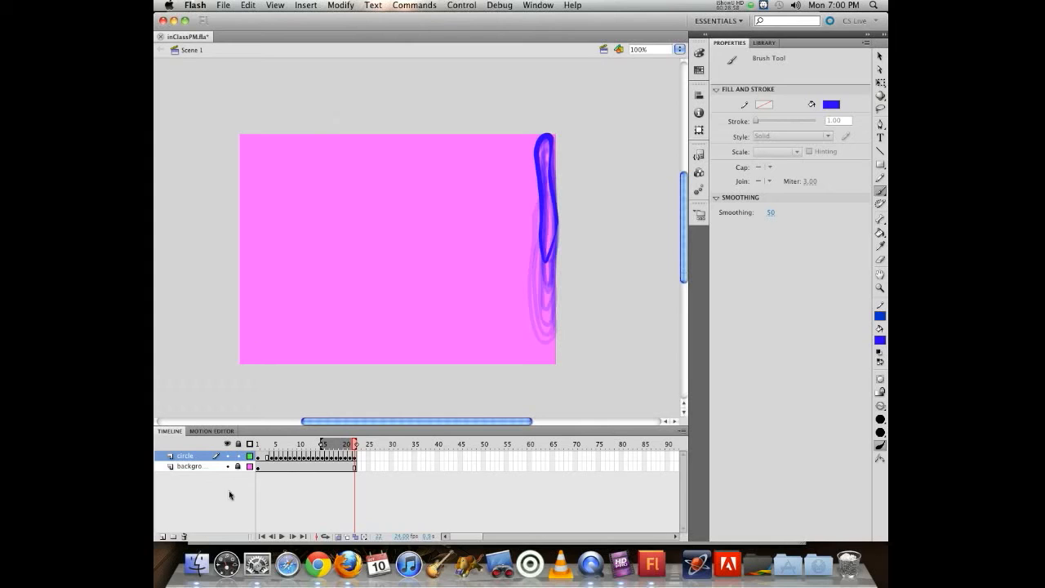
key(super+s)
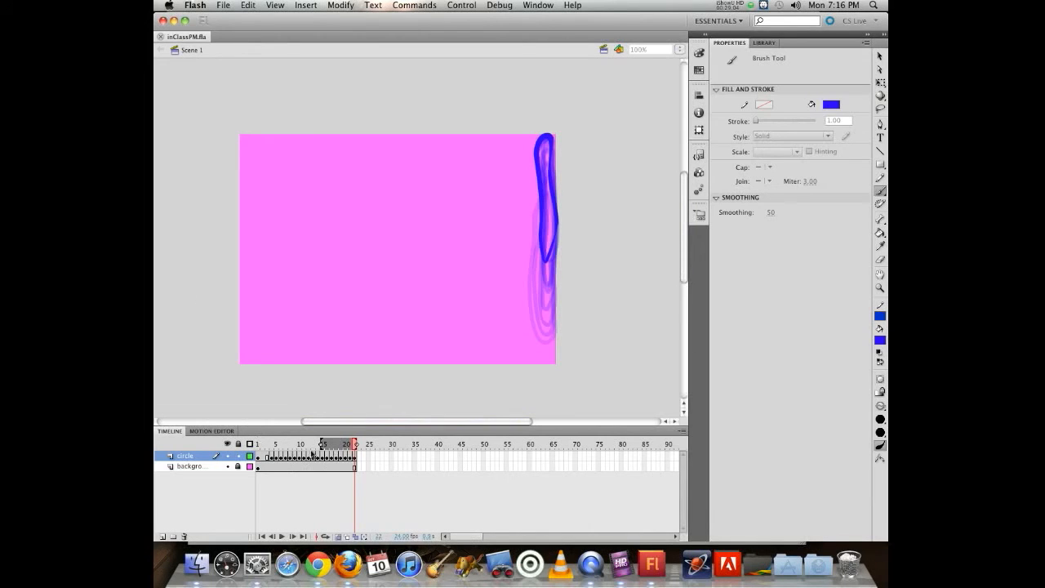
Step: Turn off onion skinning, add a layer named box above the circle layer, and lock the circle layer
click(338, 537)
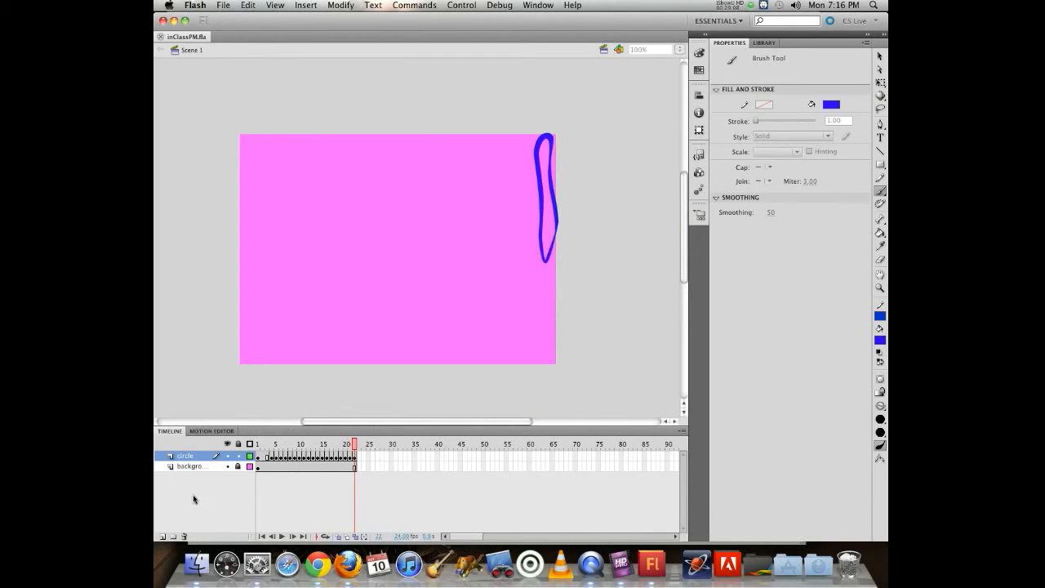
click(162, 536)
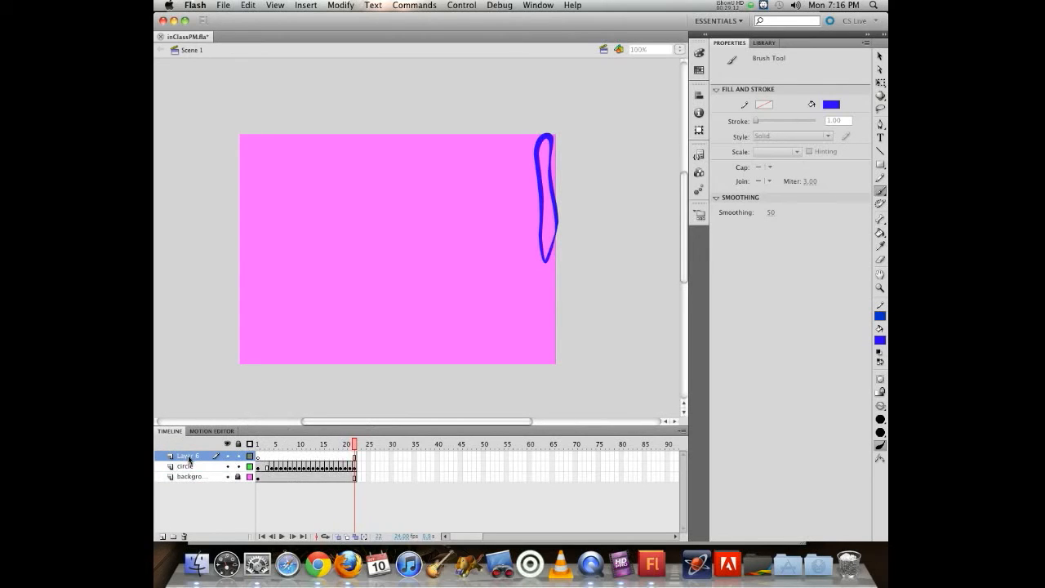
double_click(188, 457)
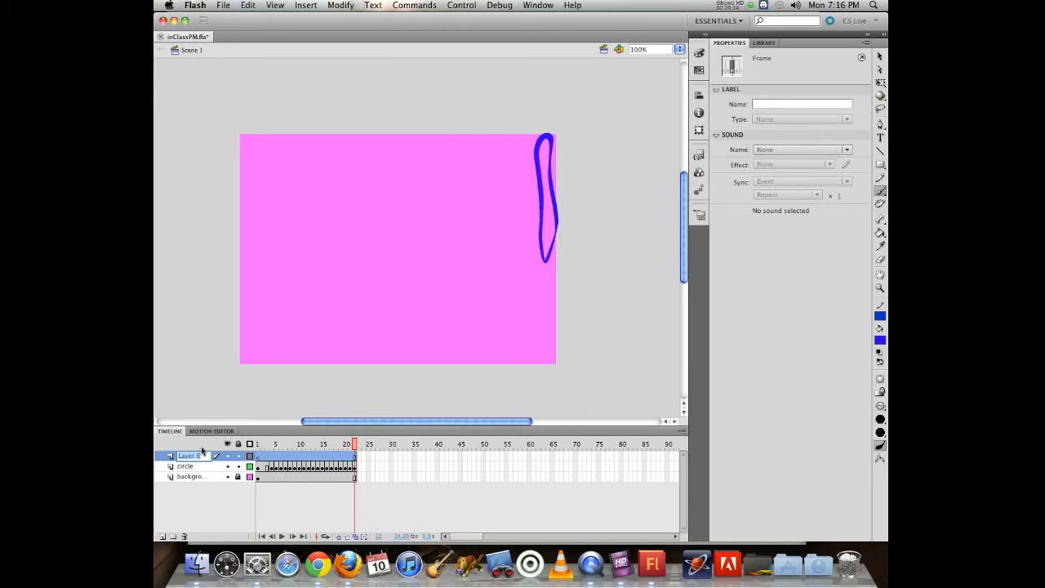
text(box)
key(Return)
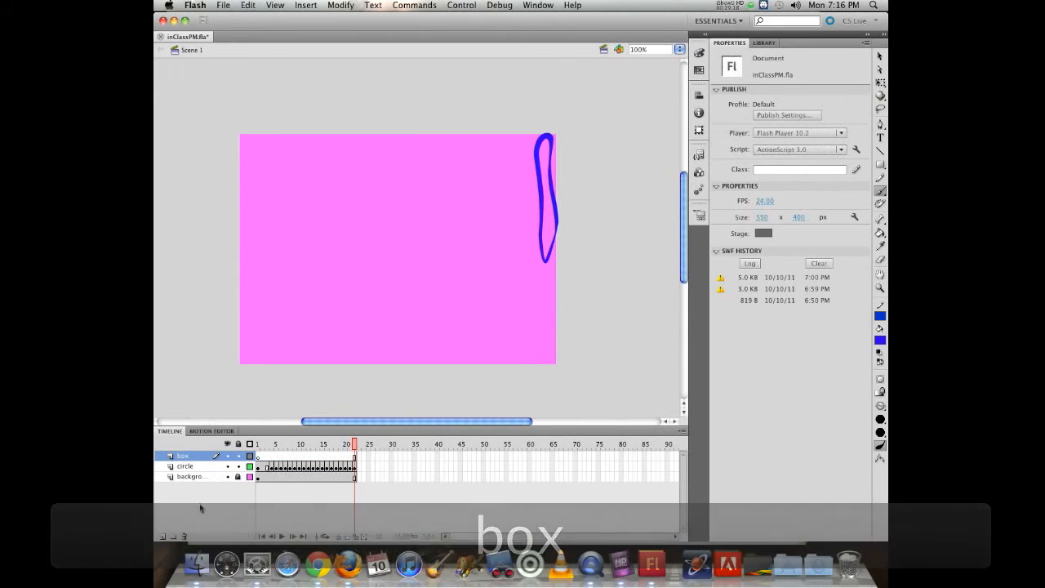
click(237, 466)
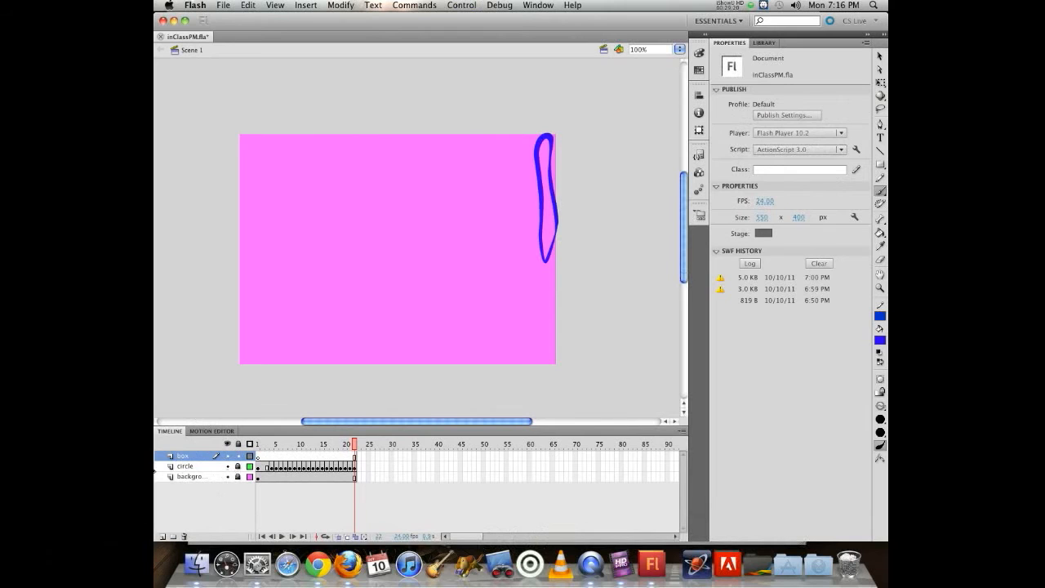
Step: Insert a blank keyframe at frame 13 of the box layer and set the fill colour to orange-red
drag(266, 446, 313, 443)
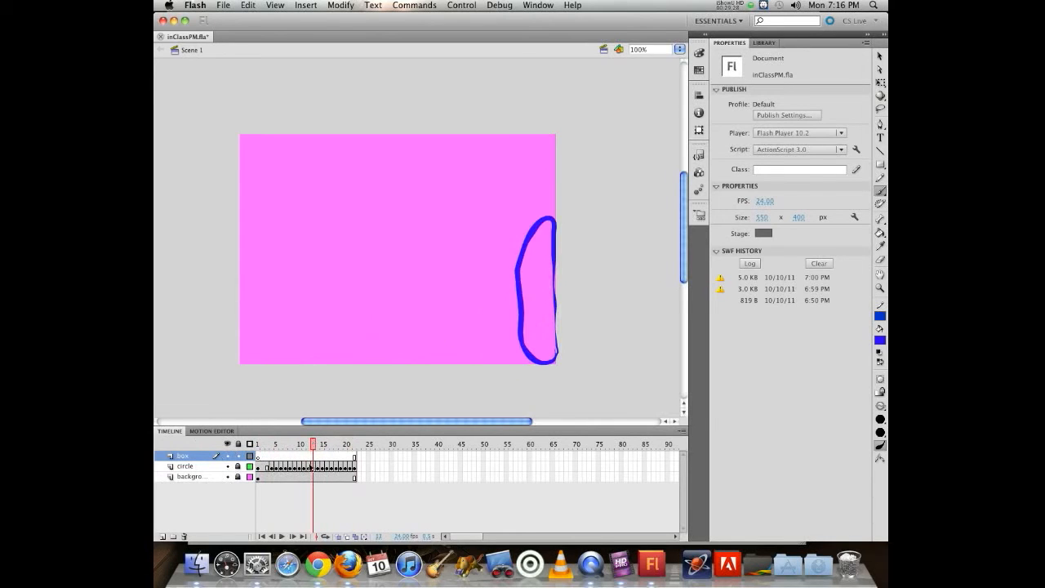
click(312, 457)
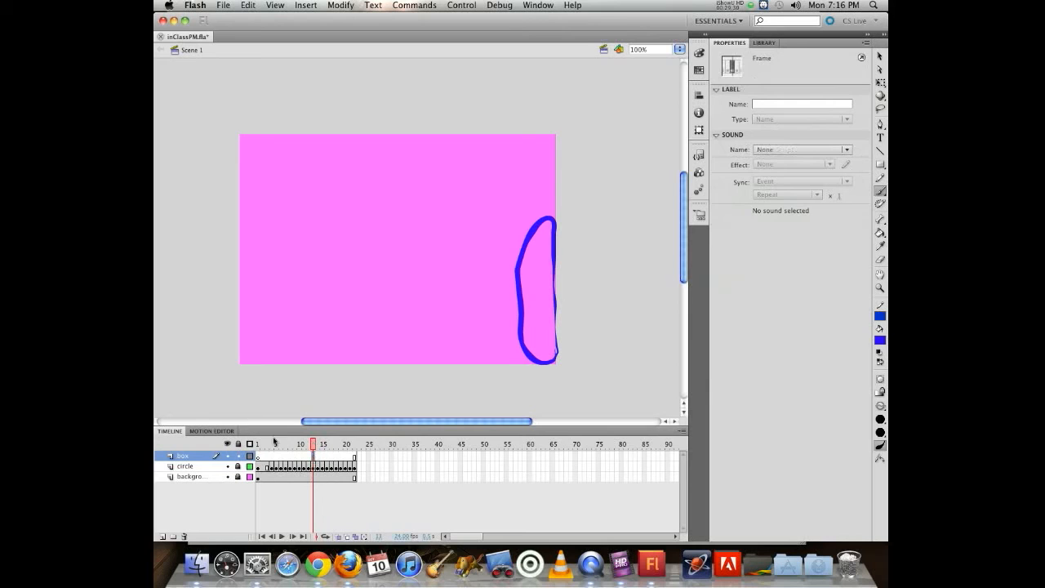
mouse_move(312, 444)
mouse_down()
mouse_move(302, 442)
mouse_move(309, 435)
mouse_up()
click(313, 456)
key(F7)
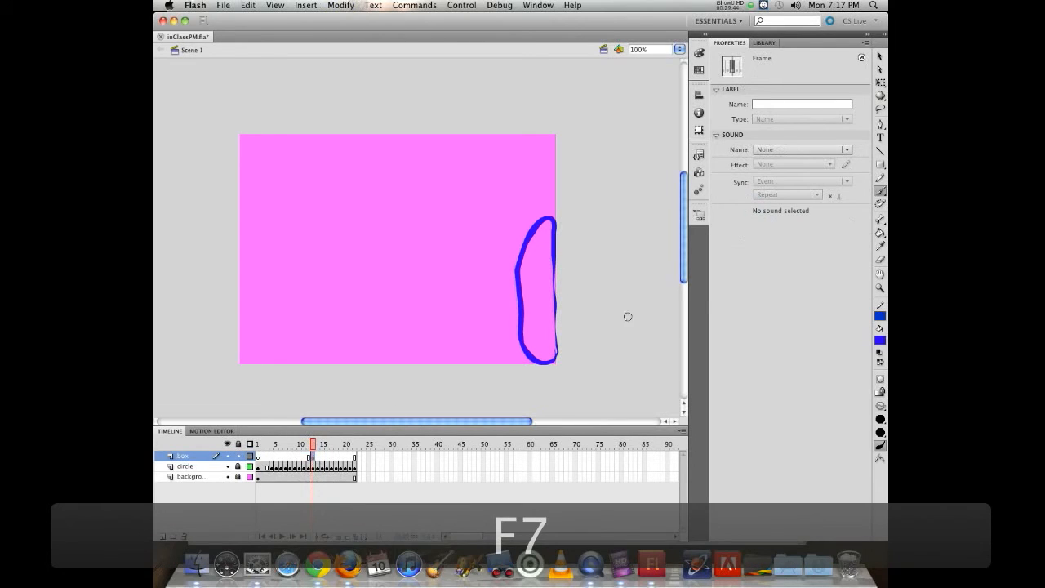
click(880, 339)
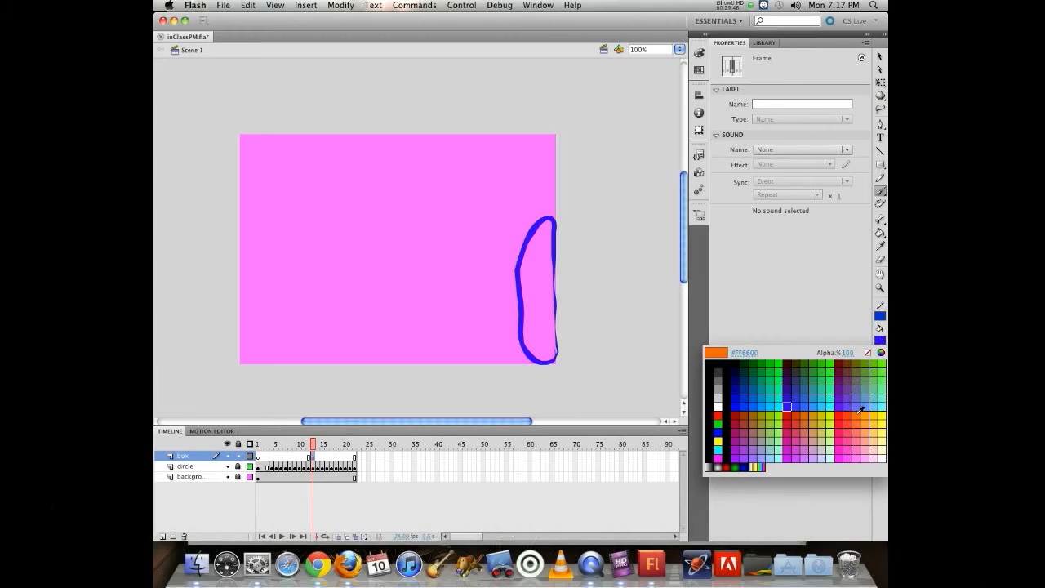
click(851, 414)
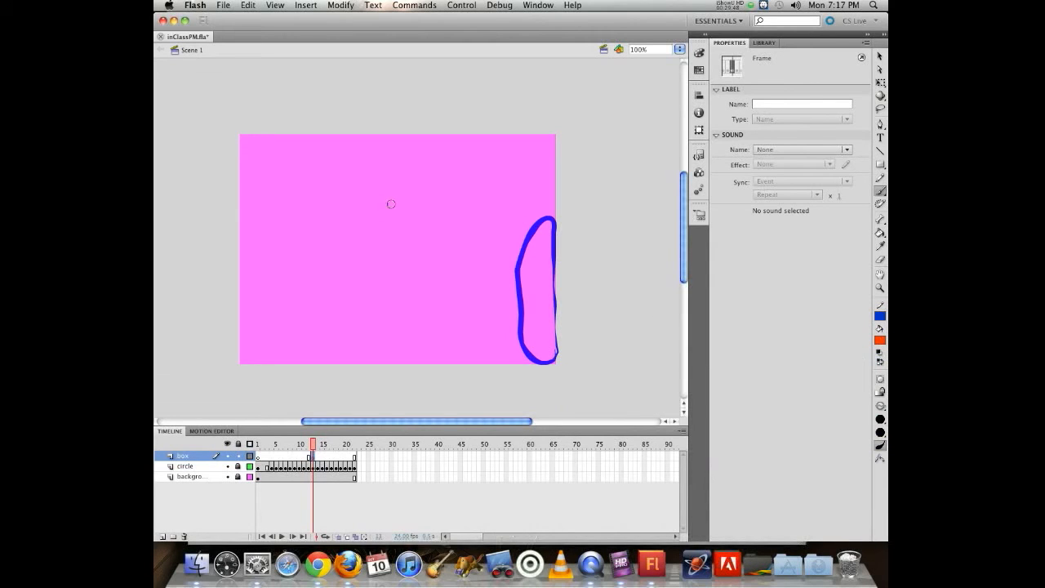
Step: Brush a box-shaped face with eyes, a wavy mouth, spiky hair and two ears mid-stage on frame 13 of the box layer
mouse_move(373, 201)
mouse_down()
mouse_move(460, 245)
mouse_move(382, 197)
mouse_up()
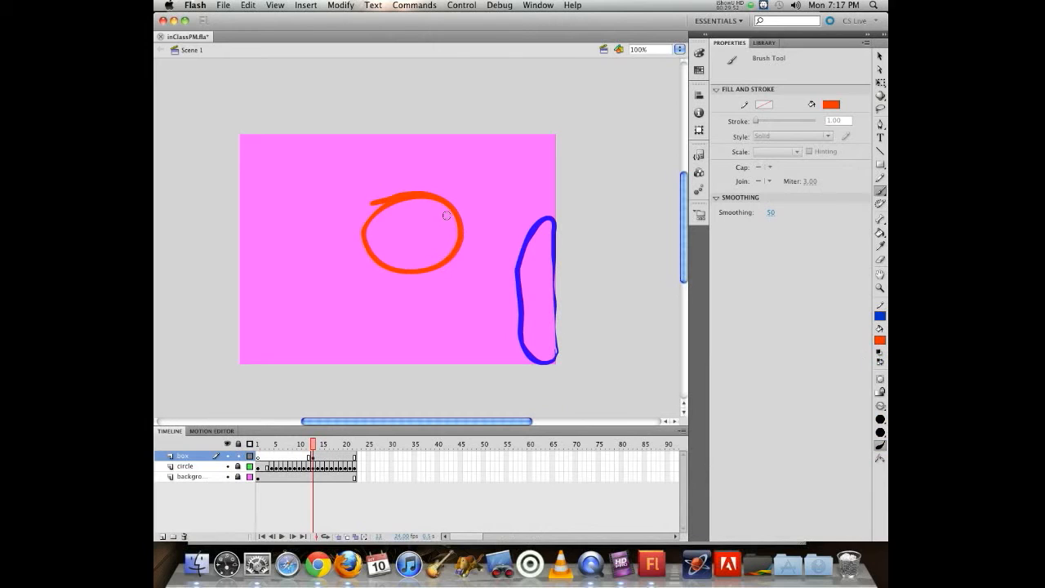
key(super+z)
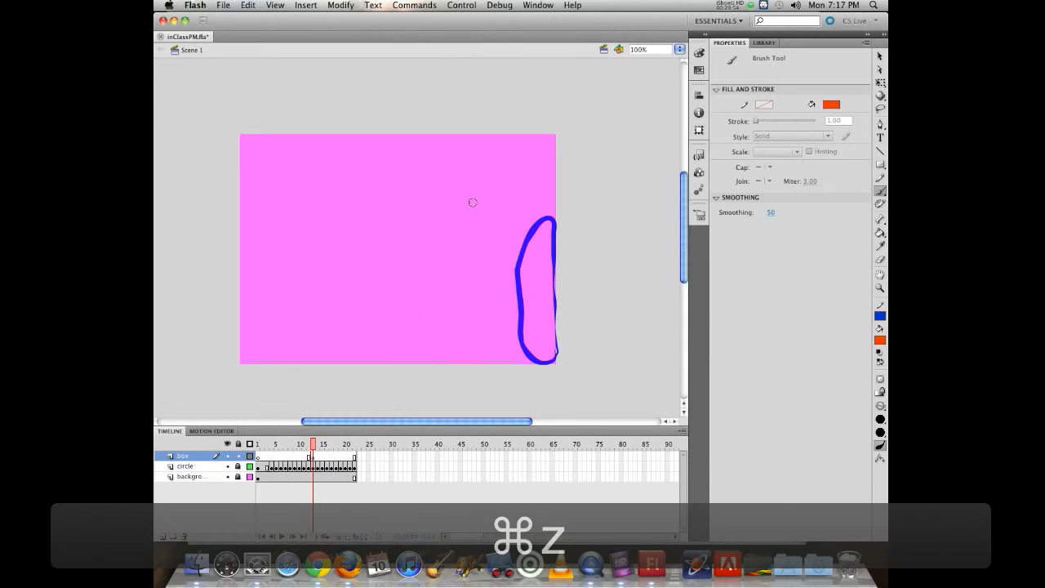
mouse_move(445, 202)
mouse_down()
mouse_move(453, 277)
mouse_move(373, 198)
mouse_move(365, 270)
mouse_up()
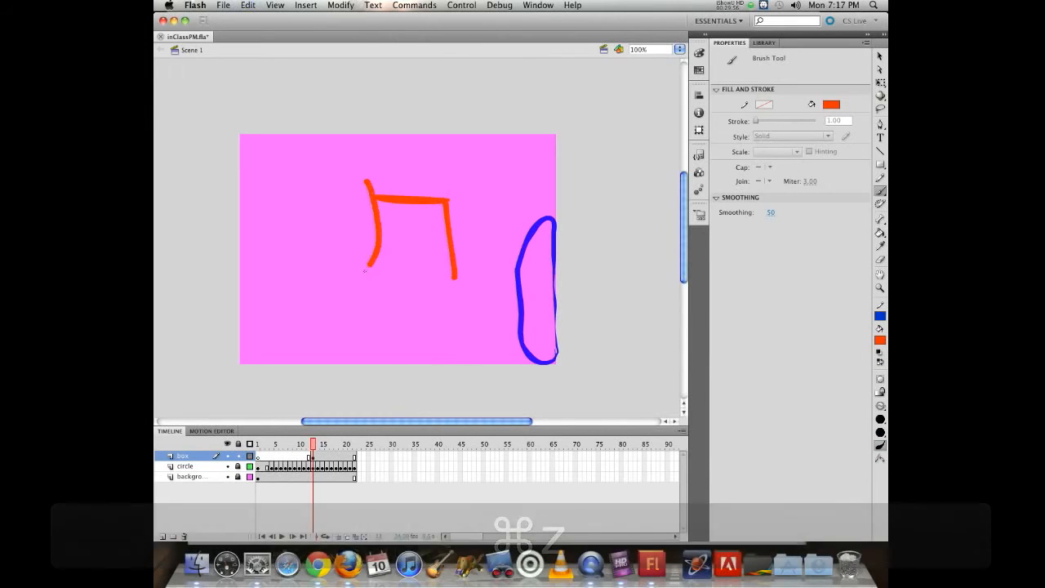
drag(454, 277, 356, 256)
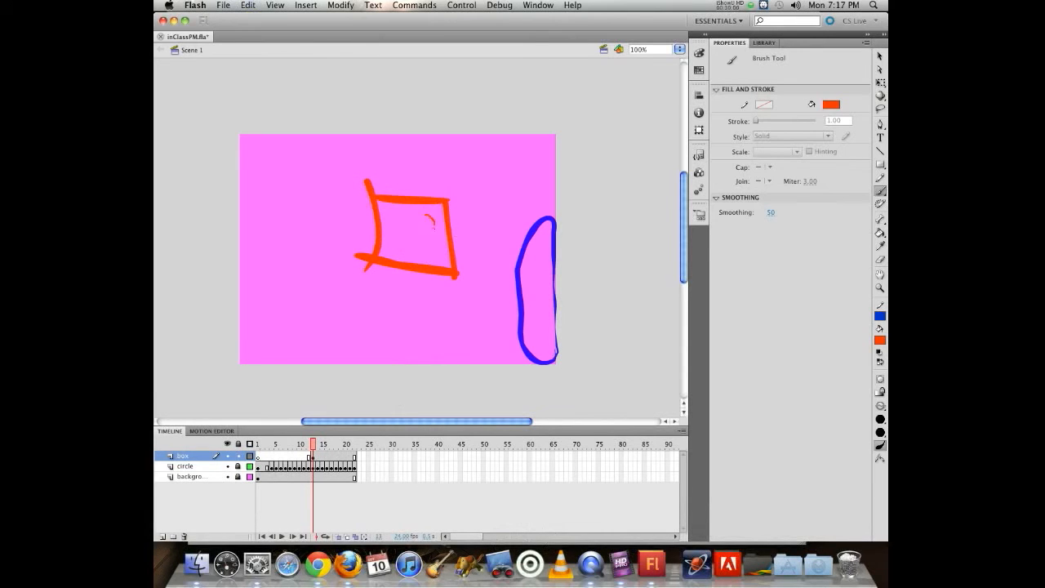
drag(433, 228, 403, 220)
drag(396, 194, 391, 174)
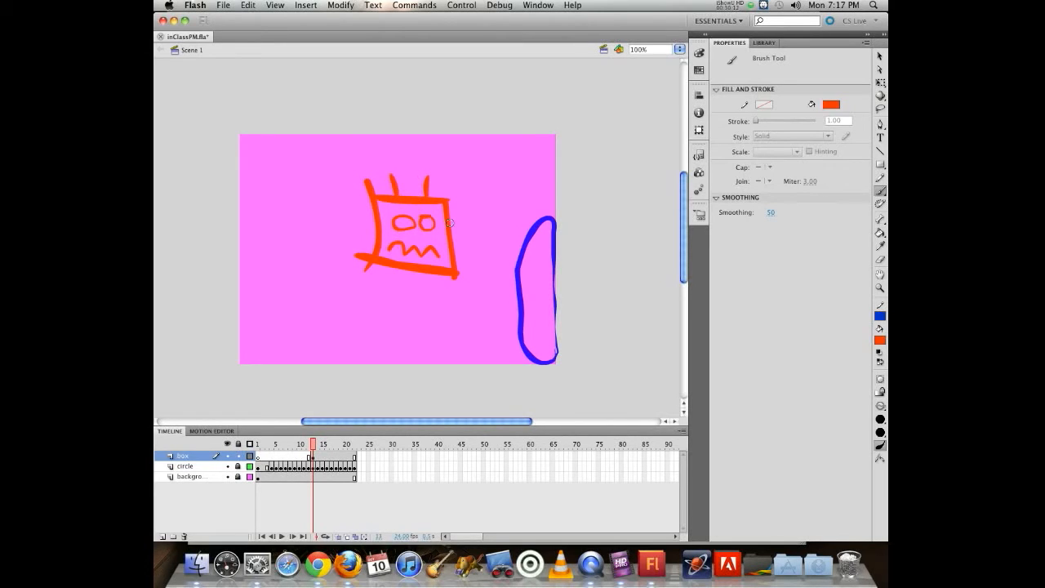
mouse_move(451, 222)
mouse_down()
mouse_move(482, 222)
mouse_move(459, 231)
mouse_up()
drag(365, 218, 369, 223)
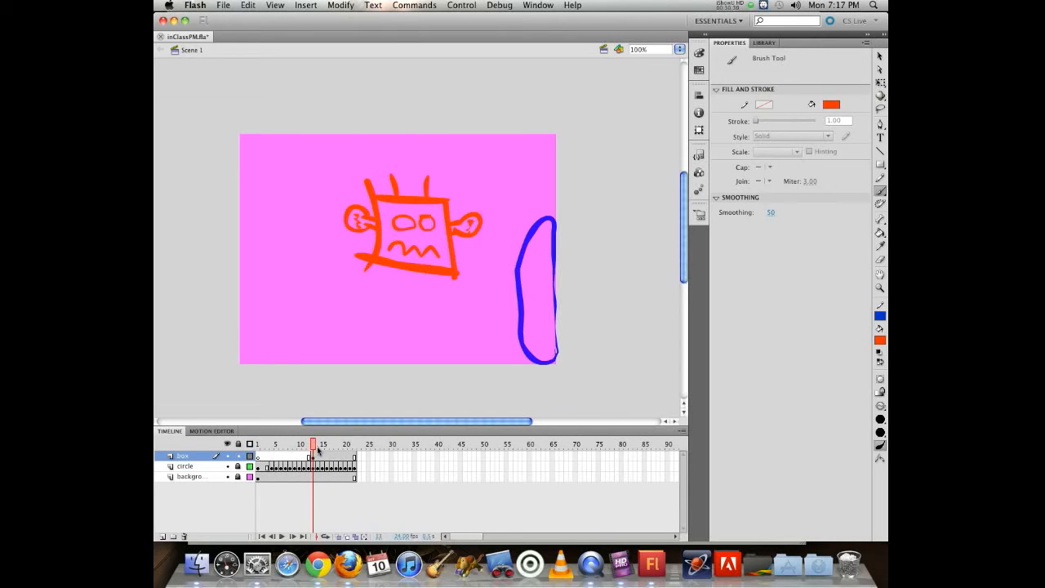
Step: Scrub through to frame 22, hide the circle layer, and turn on onion skinning
mouse_move(311, 444)
mouse_down()
mouse_move(345, 444)
mouse_move(339, 429)
mouse_move(235, 410)
mouse_move(369, 424)
mouse_up()
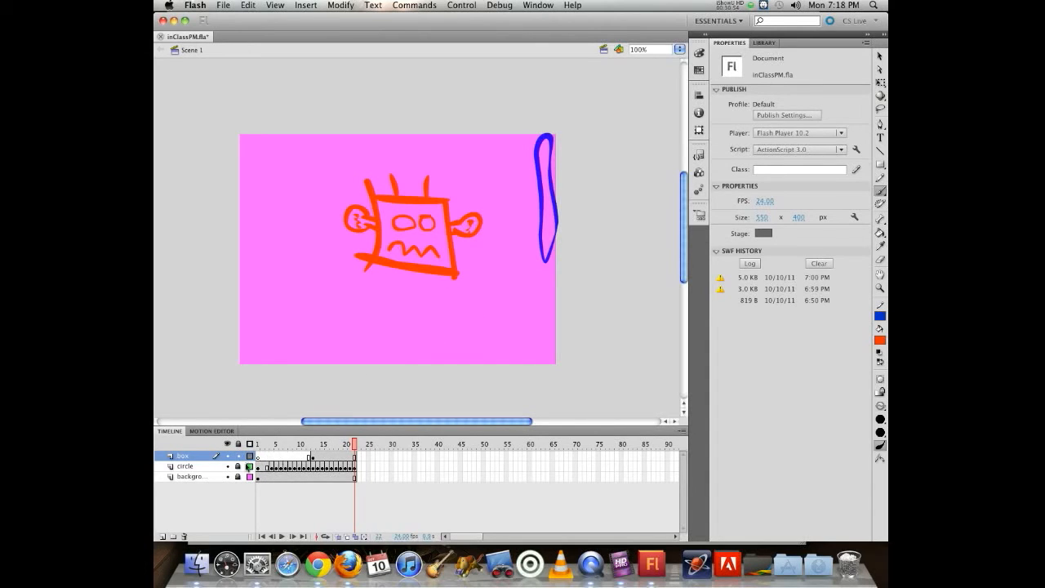
click(227, 466)
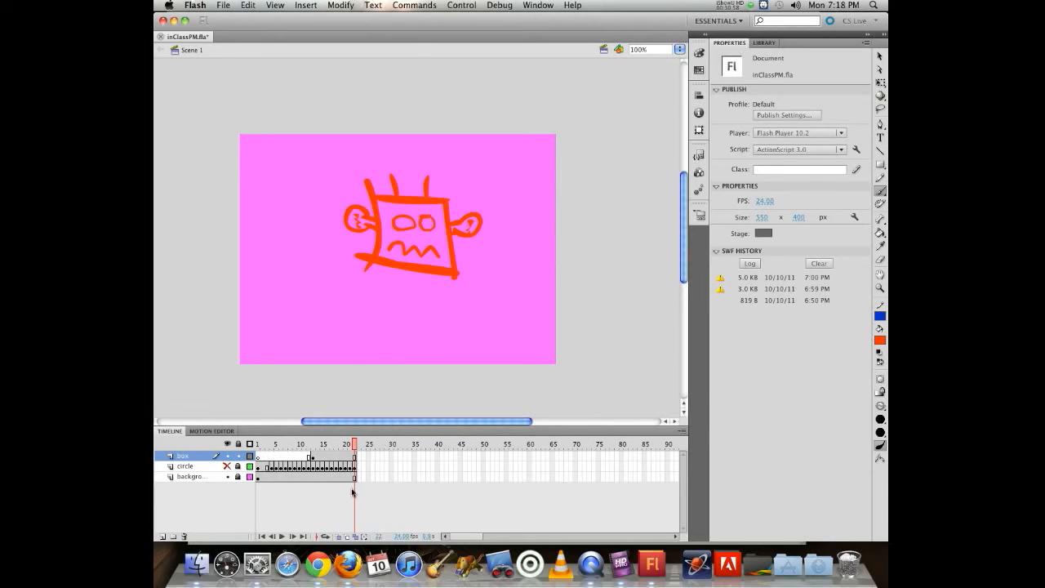
click(338, 536)
Step: Insert a blank keyframe at frame 23 of the box layer and extend the background layer to frame 23
click(360, 461)
key(F7)
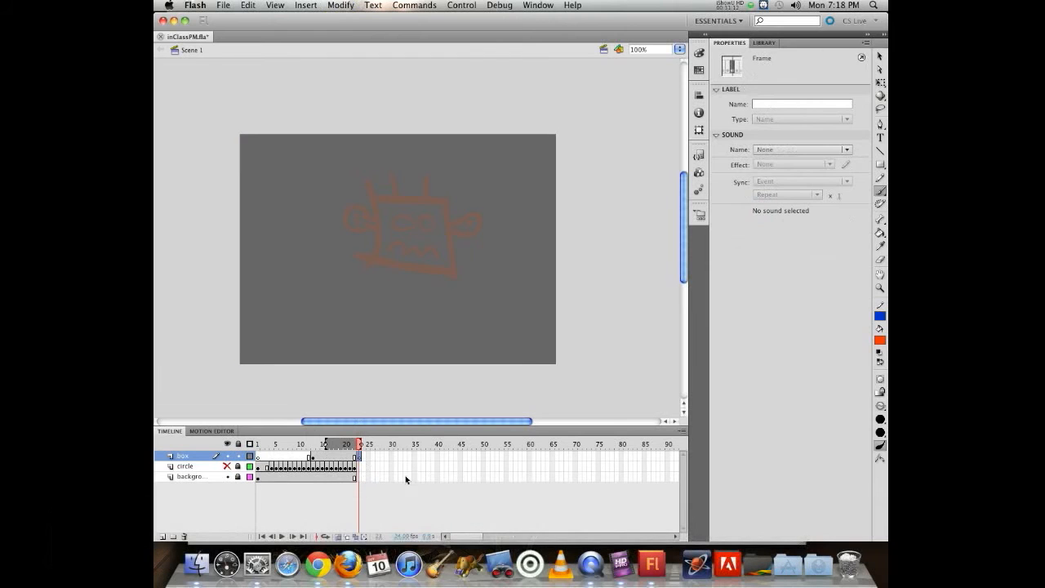
click(359, 479)
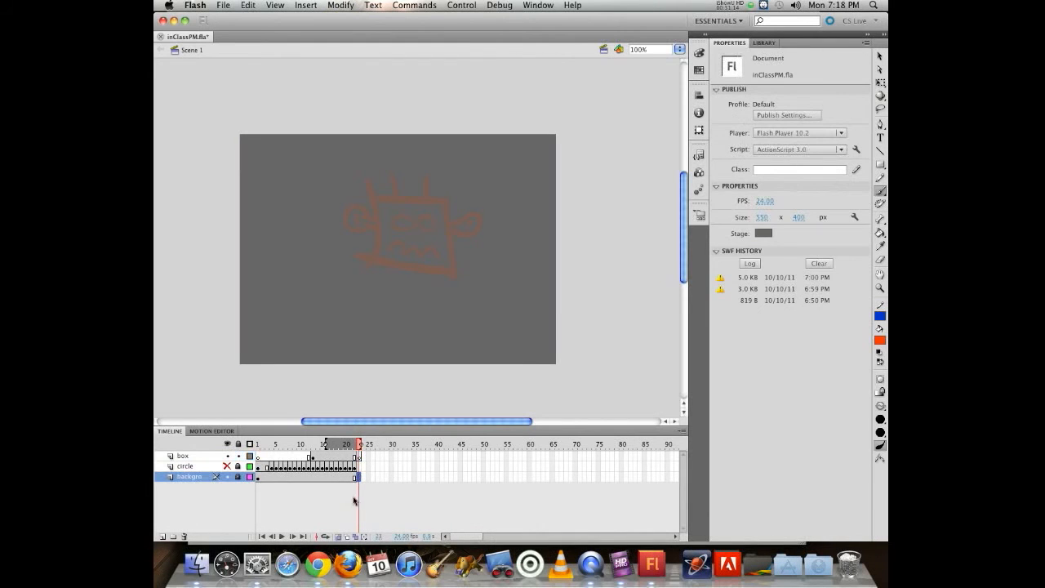
key(F5)
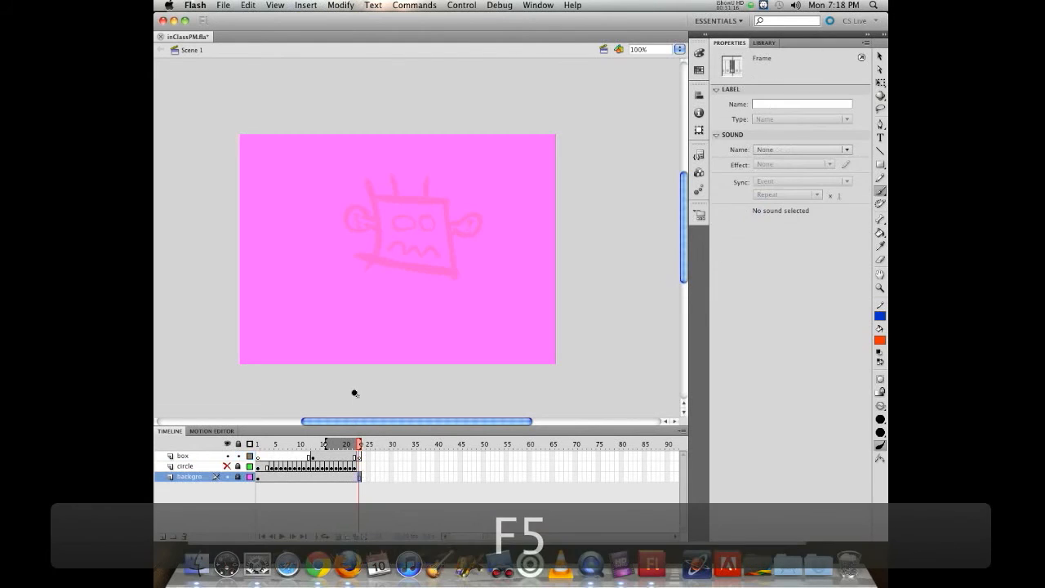
Step: Redraw the box face with its eyes, mouth, hair and ears over the onion-skinned original on frame 23 of the box layer
click(359, 456)
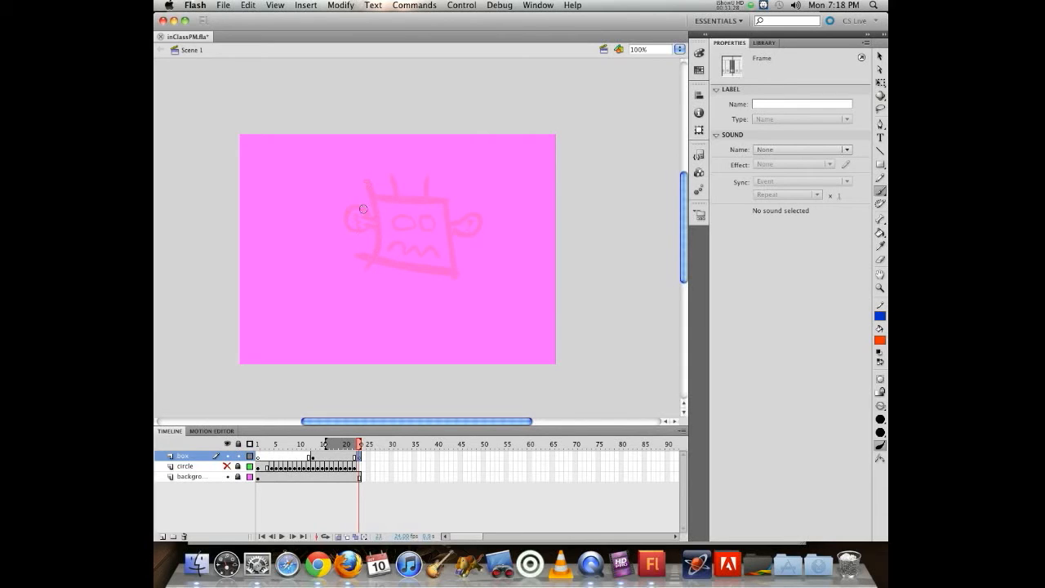
drag(368, 183, 373, 268)
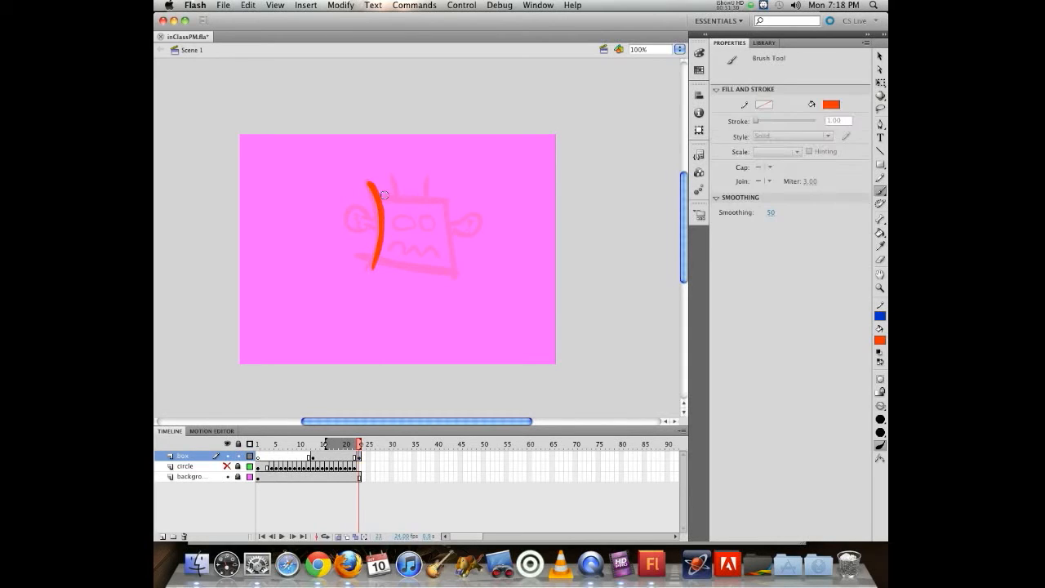
mouse_move(451, 197)
mouse_down()
mouse_move(361, 194)
mouse_move(448, 263)
mouse_move(455, 281)
mouse_up()
mouse_move(462, 272)
mouse_down()
mouse_move(352, 271)
mouse_move(403, 246)
mouse_move(444, 245)
mouse_move(425, 220)
mouse_move(394, 227)
mouse_move(431, 180)
mouse_move(388, 174)
mouse_up()
mouse_move(359, 216)
mouse_down()
mouse_move(363, 232)
mouse_move(372, 217)
mouse_up()
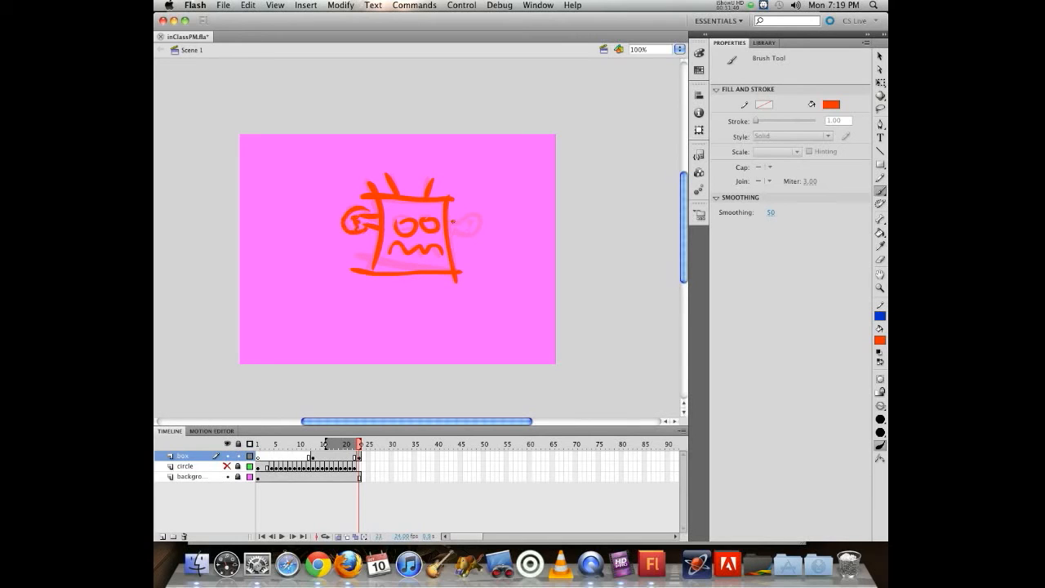
mouse_move(464, 219)
mouse_down()
mouse_move(449, 221)
mouse_move(481, 217)
mouse_move(471, 231)
mouse_up()
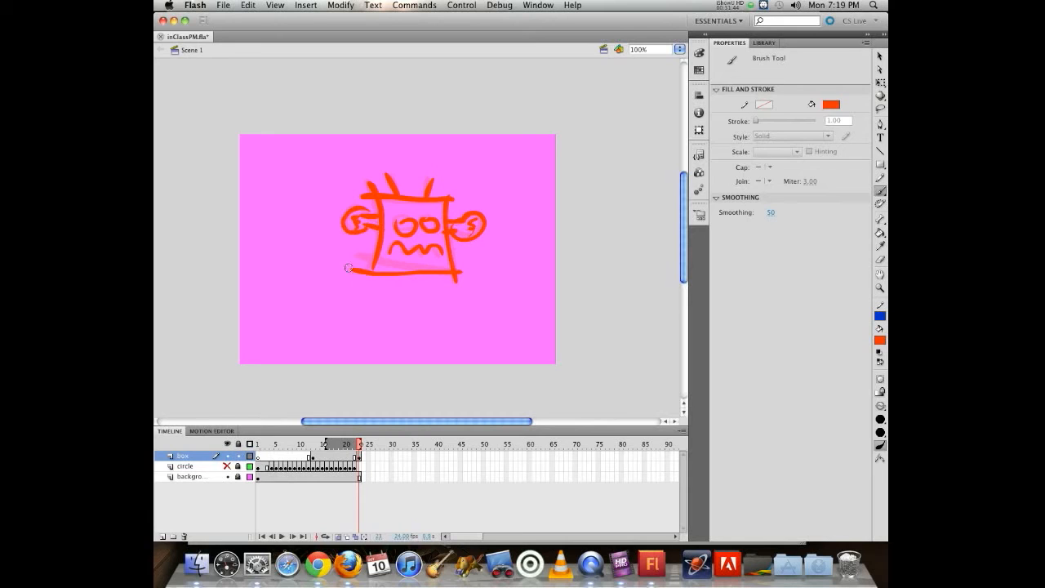
Step: Insert a blank keyframe at frame 24 of the box layer and brush a third, slightly varied box face over the onion skin
click(363, 457)
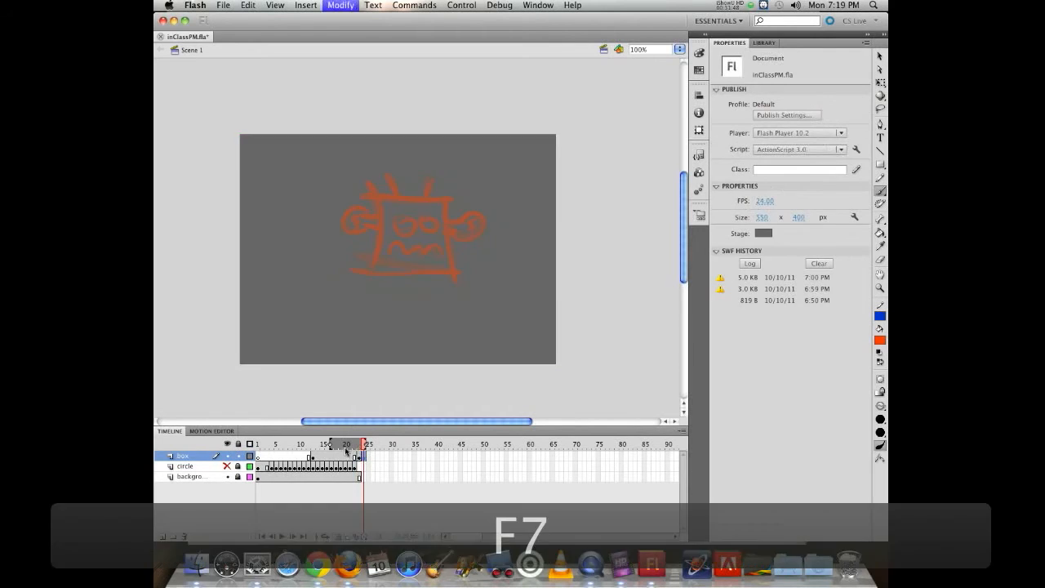
key(F7)
drag(367, 184, 375, 269)
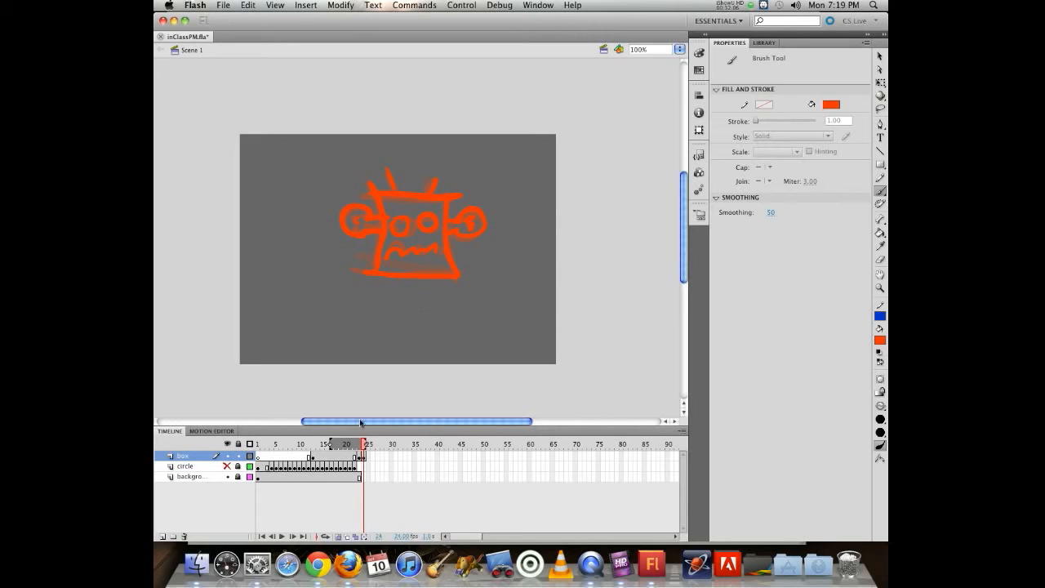
Step: Extend the background layer to frame 24, turn off onion skinning, and scrub the playhead to review the box face
mouse_move(363, 445)
mouse_down()
mouse_move(340, 445)
mouse_move(367, 444)
mouse_up()
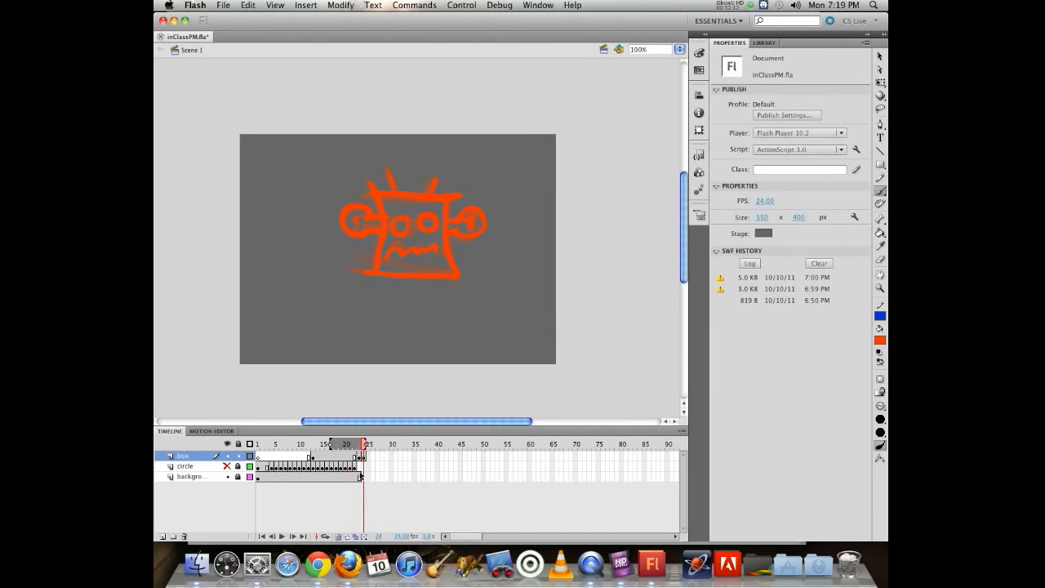
click(365, 472)
key(F5)
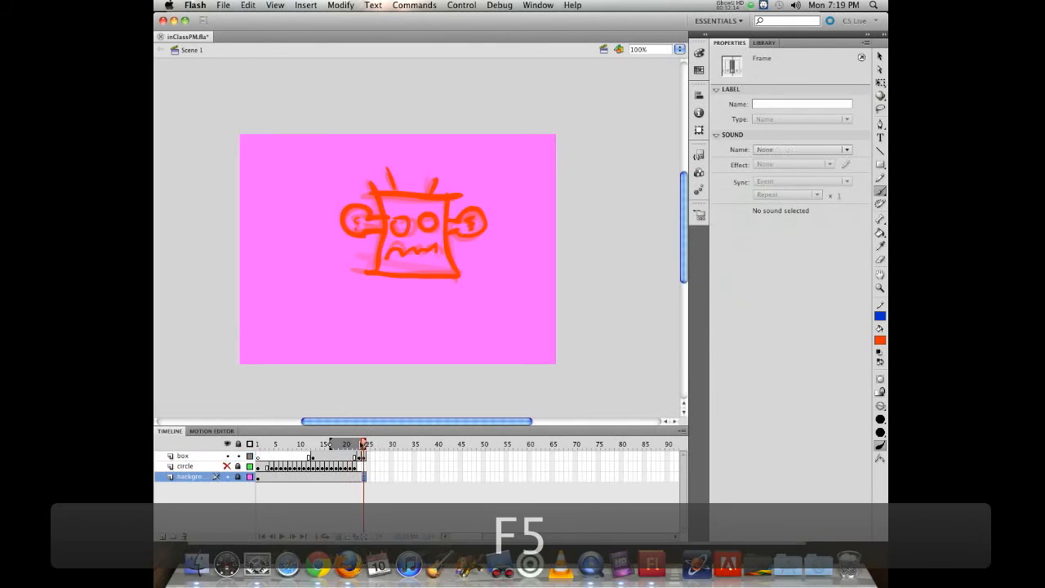
click(363, 447)
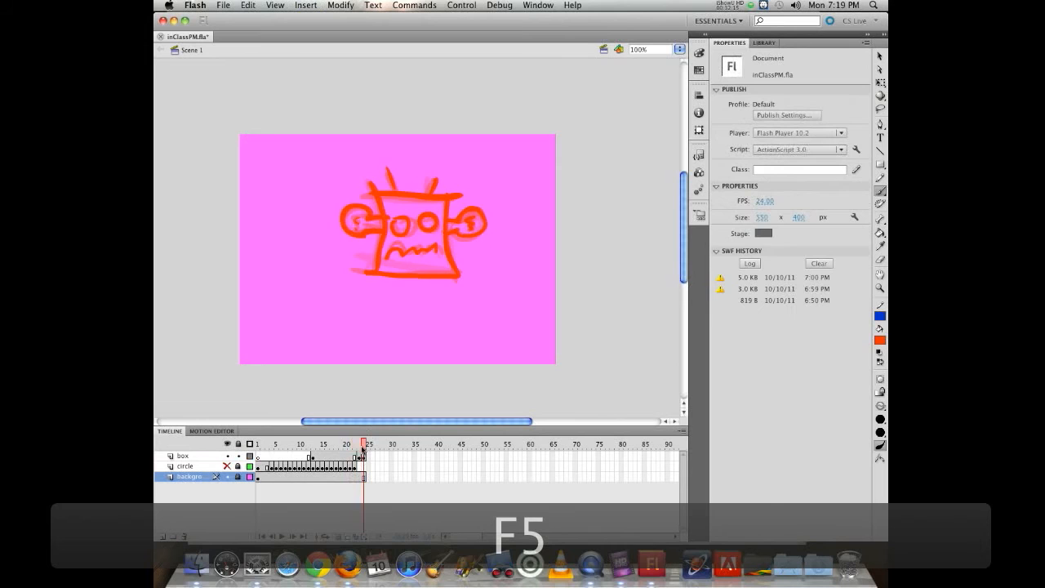
click(339, 537)
mouse_move(362, 445)
mouse_down()
mouse_move(345, 442)
mouse_move(376, 442)
mouse_move(341, 442)
mouse_move(365, 444)
mouse_up()
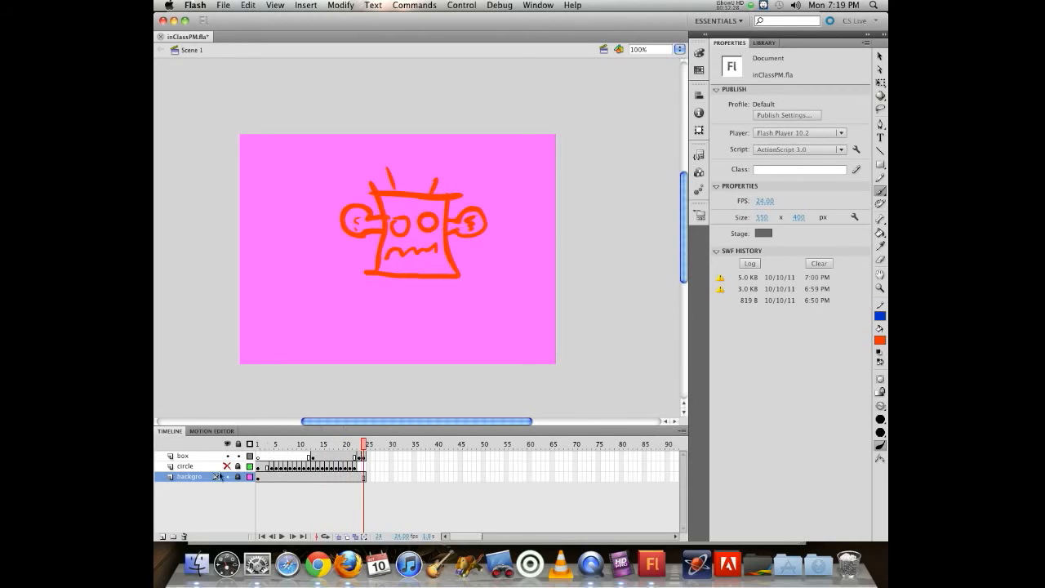
Step: Add a new layer above the locked box layer and set the fill colour to dark green
click(162, 537)
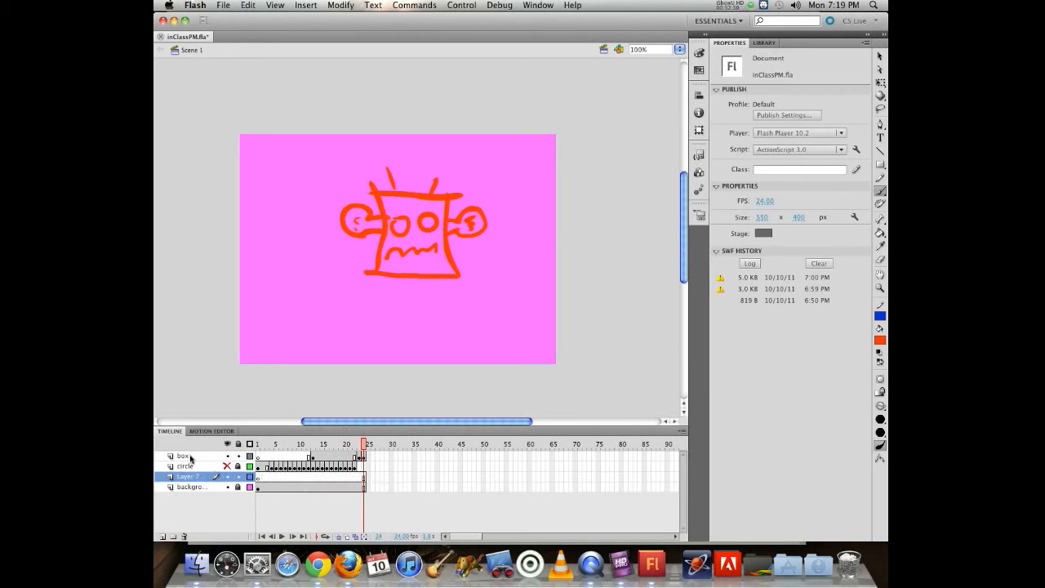
drag(185, 476, 189, 445)
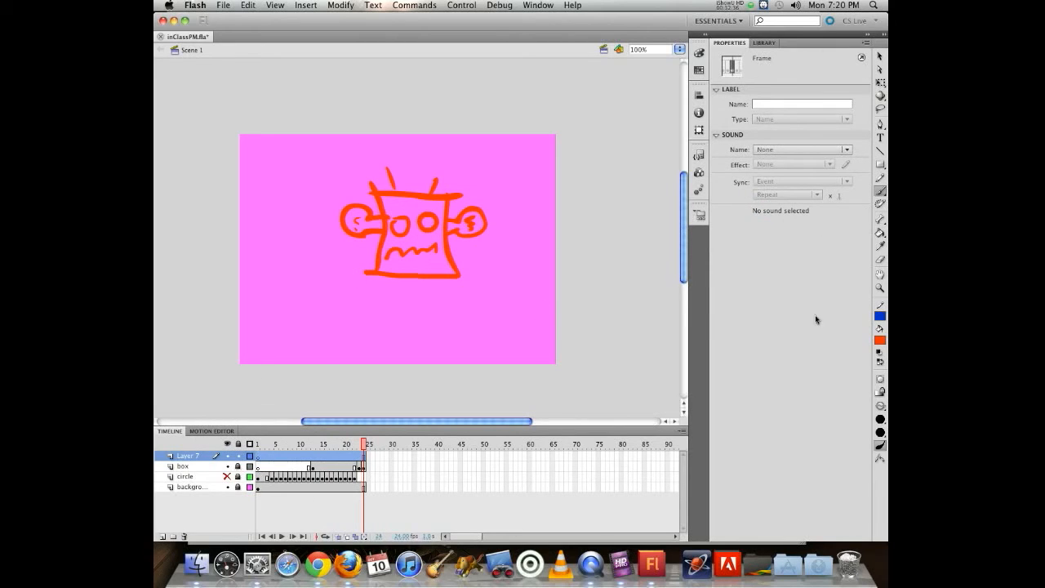
click(879, 342)
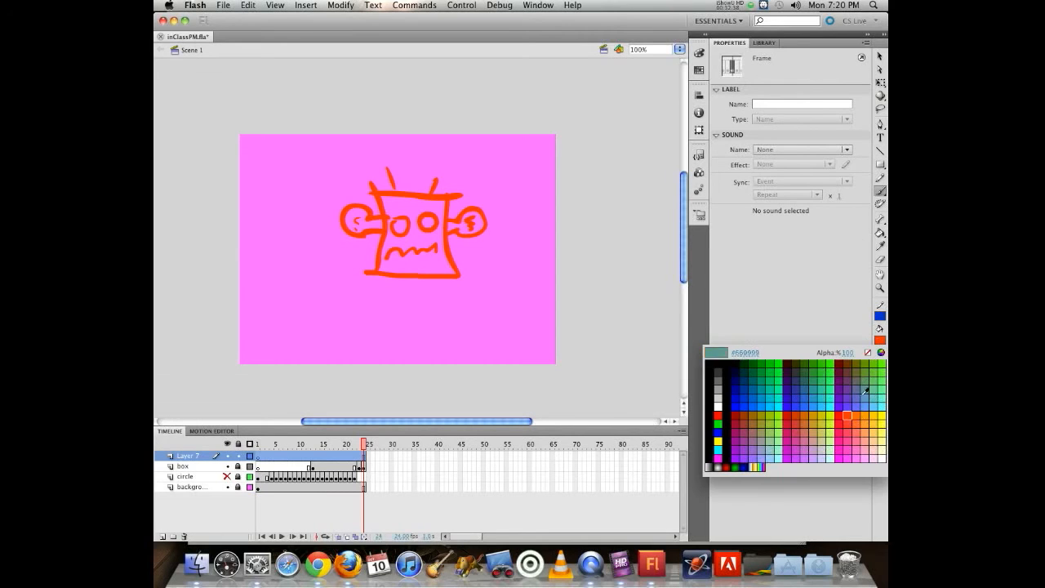
click(757, 365)
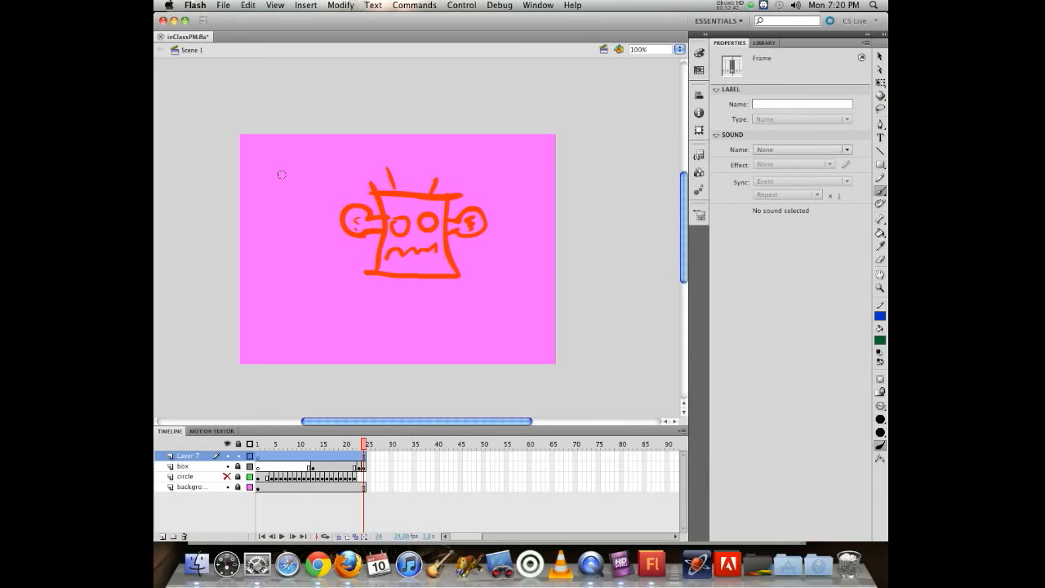
Step: Brush a dark green circle at the stage's upper left on frame 1 of Layer 7, and retrace it with onion skinning on a blank keyframe at frame 2
click(256, 445)
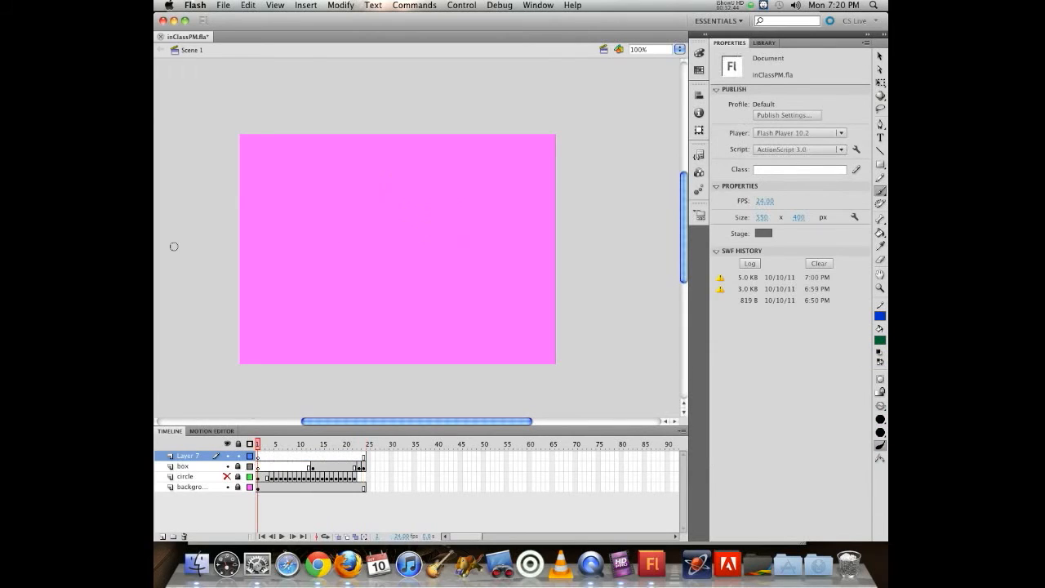
drag(285, 183, 307, 179)
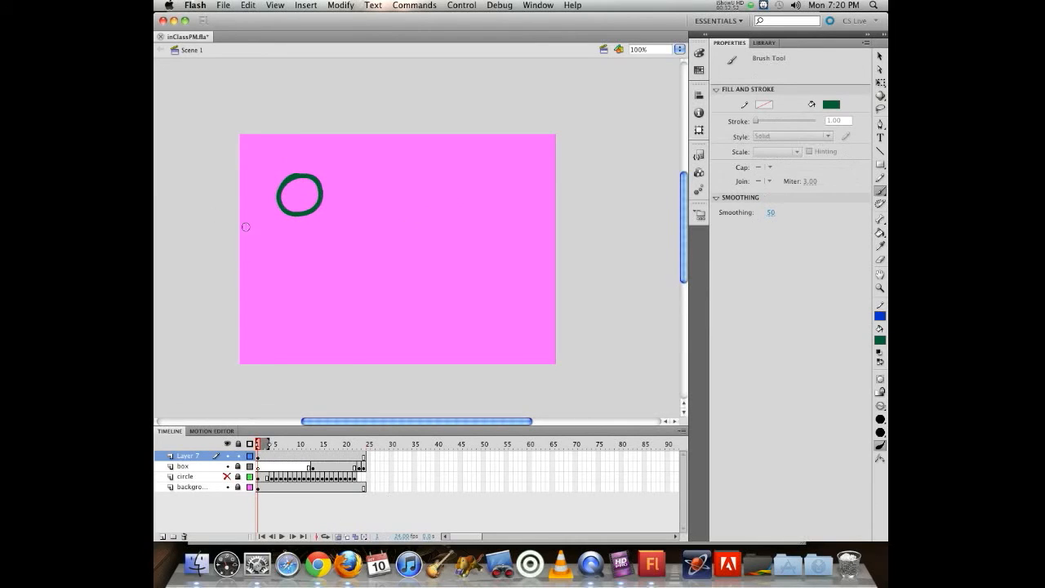
key(F7)
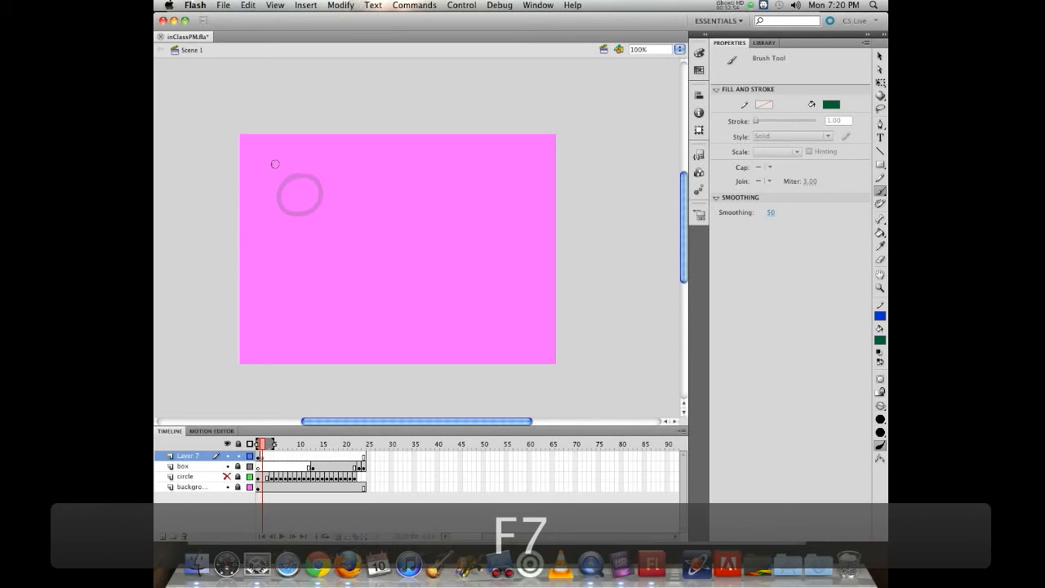
mouse_move(289, 180)
mouse_down()
mouse_move(318, 185)
mouse_move(315, 206)
mouse_move(283, 212)
mouse_move(281, 193)
mouse_move(311, 176)
mouse_move(321, 200)
mouse_move(292, 219)
mouse_move(280, 199)
mouse_move(296, 177)
mouse_move(319, 182)
mouse_move(323, 199)
mouse_move(303, 217)
mouse_move(280, 201)
mouse_move(289, 177)
mouse_move(324, 194)
mouse_move(311, 213)
mouse_move(286, 214)
mouse_move(283, 184)
mouse_move(316, 177)
mouse_move(324, 195)
mouse_move(316, 212)
mouse_move(288, 214)
mouse_move(279, 190)
mouse_move(315, 177)
mouse_move(324, 204)
mouse_move(296, 216)
mouse_move(279, 204)
mouse_move(291, 176)
mouse_move(323, 198)
mouse_move(316, 213)
mouse_move(285, 213)
mouse_move(277, 193)
mouse_move(288, 177)
mouse_move(323, 202)
mouse_up()
Step: Continue the green circle frame by frame on Layer 7 through frame 12, retracing it over the onion skin on each blank keyframe
key(F7)
key(F7)
key(F7)
key(F7)
key(F7)
key(F7)
key(F7)
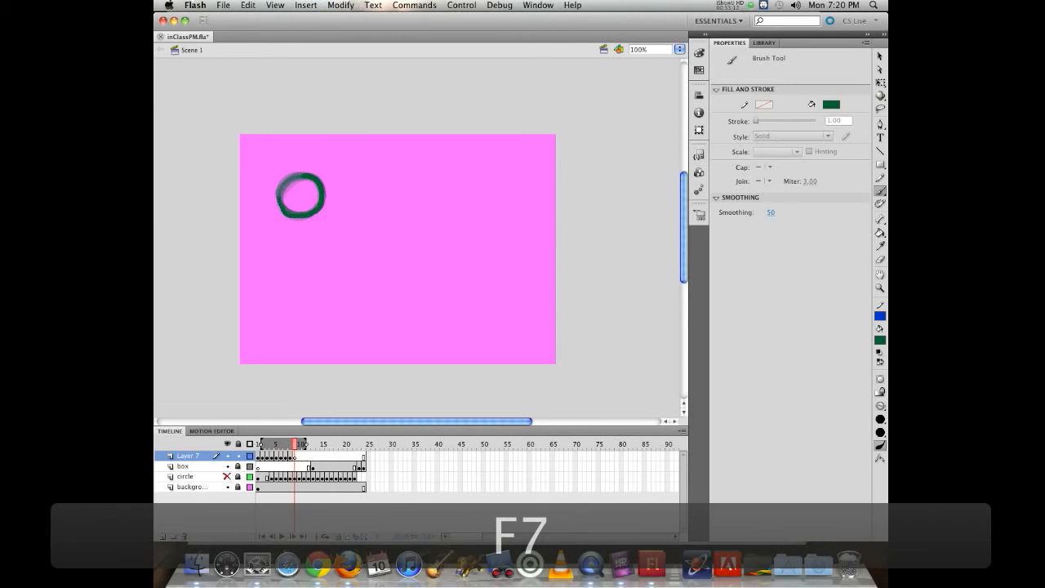
key(F7)
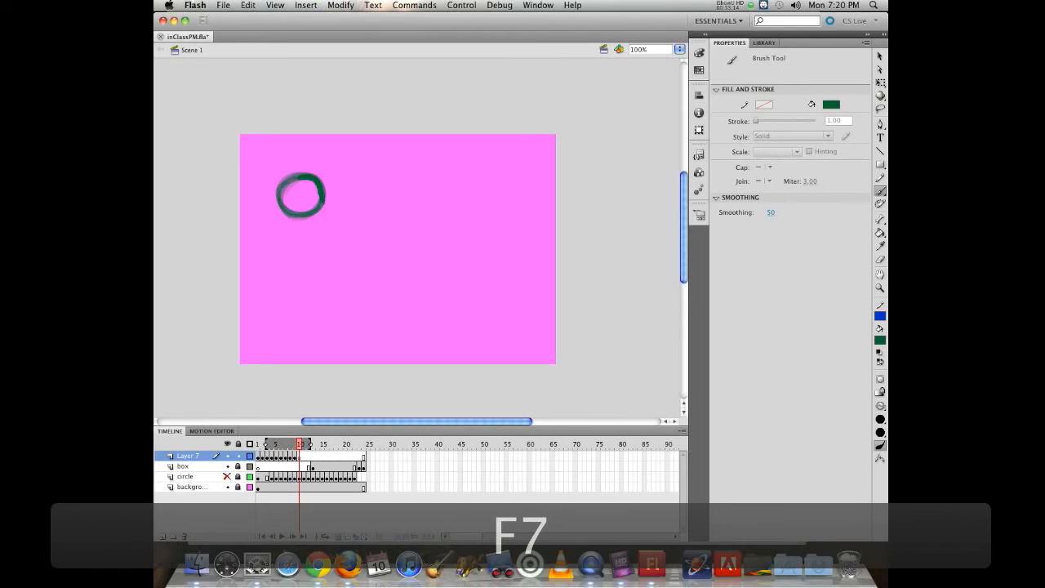
mouse_move(305, 218)
mouse_down()
mouse_move(277, 200)
mouse_move(310, 176)
mouse_move(299, 219)
mouse_move(277, 190)
mouse_move(280, 205)
mouse_up()
key(F7)
key(F7)
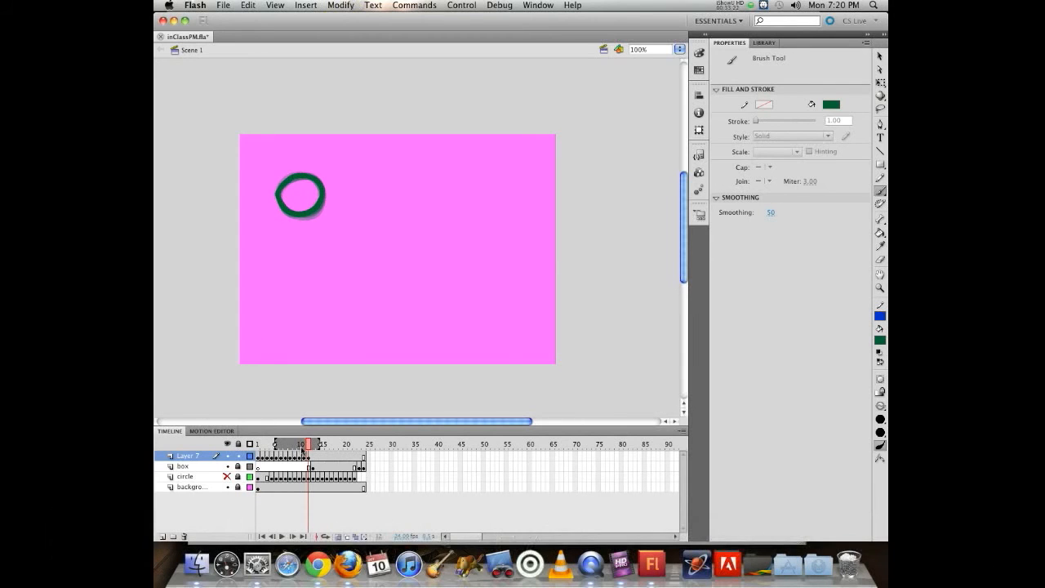
Step: Turn off onion skinning, scrub back to frame 1 to review the green circle, and test the movie
click(338, 537)
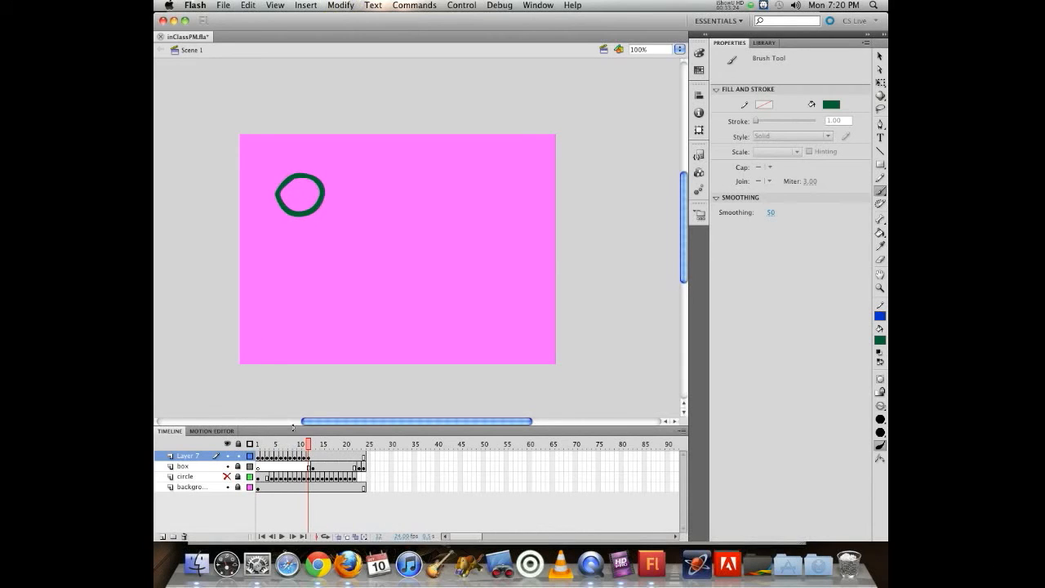
drag(311, 446, 275, 399)
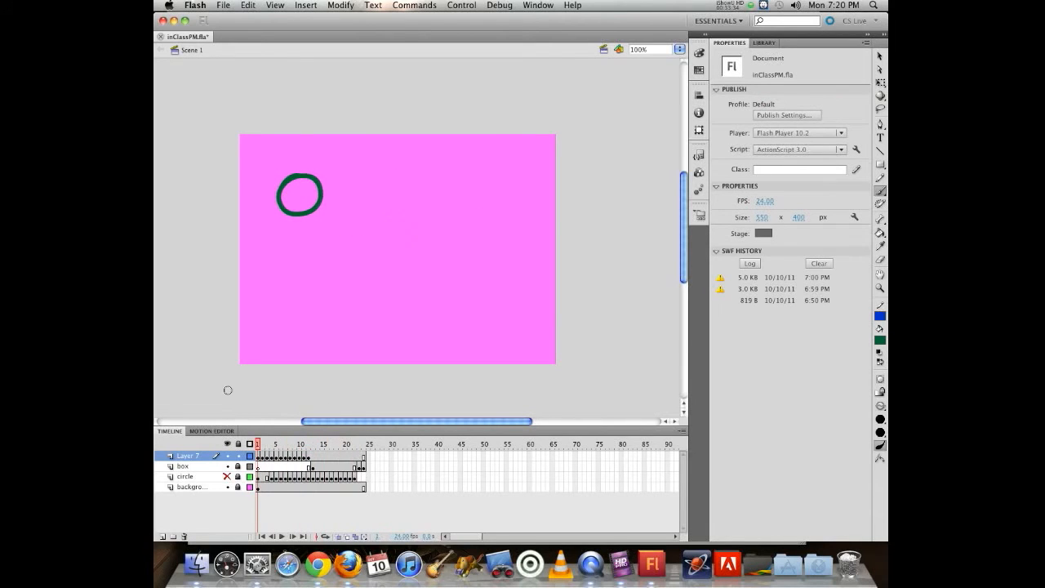
key(super+Return)
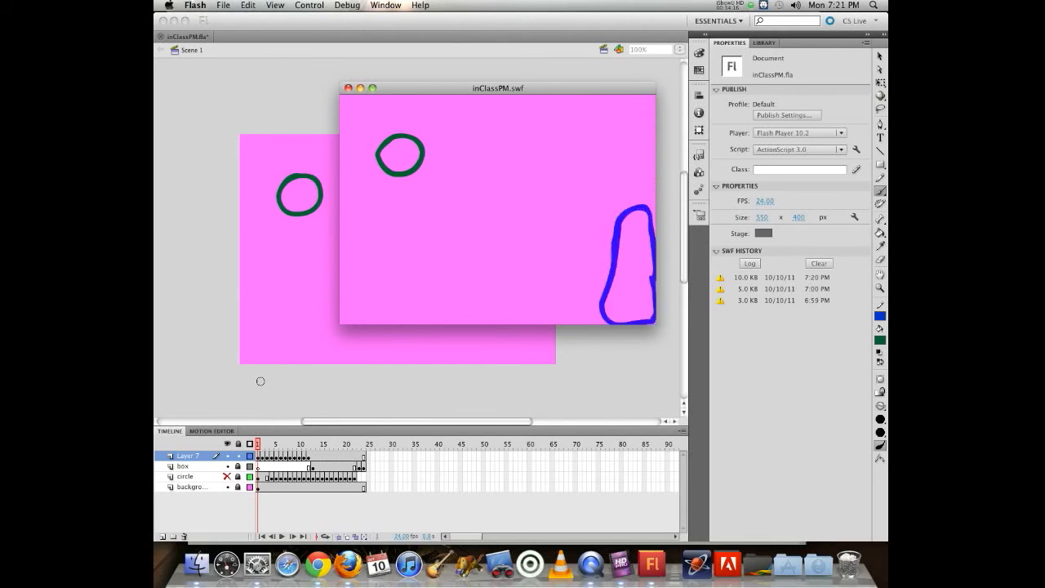
Step: Leave the movie preview and play the timeline through to frame 24 to compare the circle with the box face
click(319, 157)
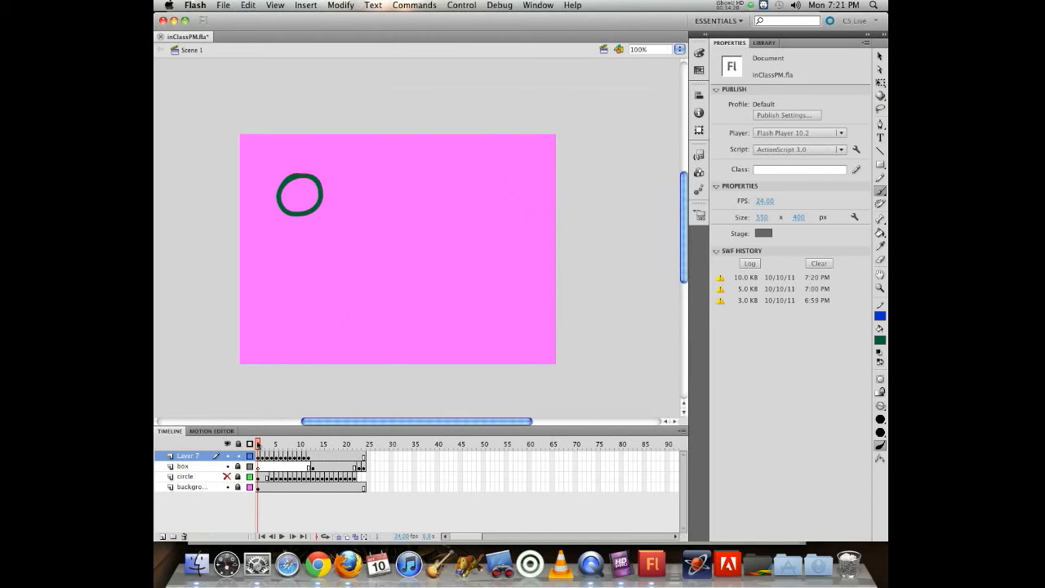
drag(258, 445, 318, 422)
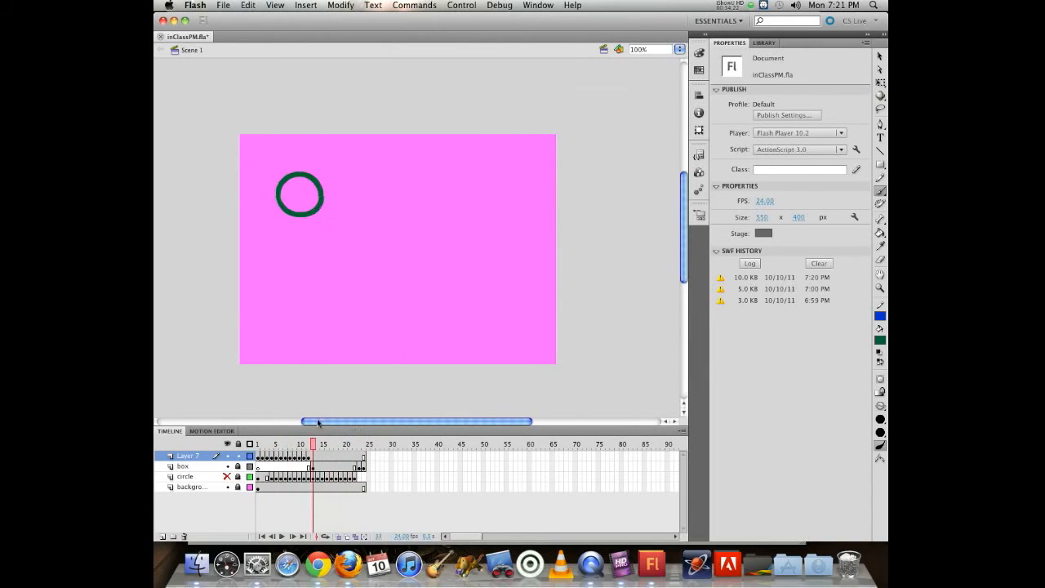
key(Return)
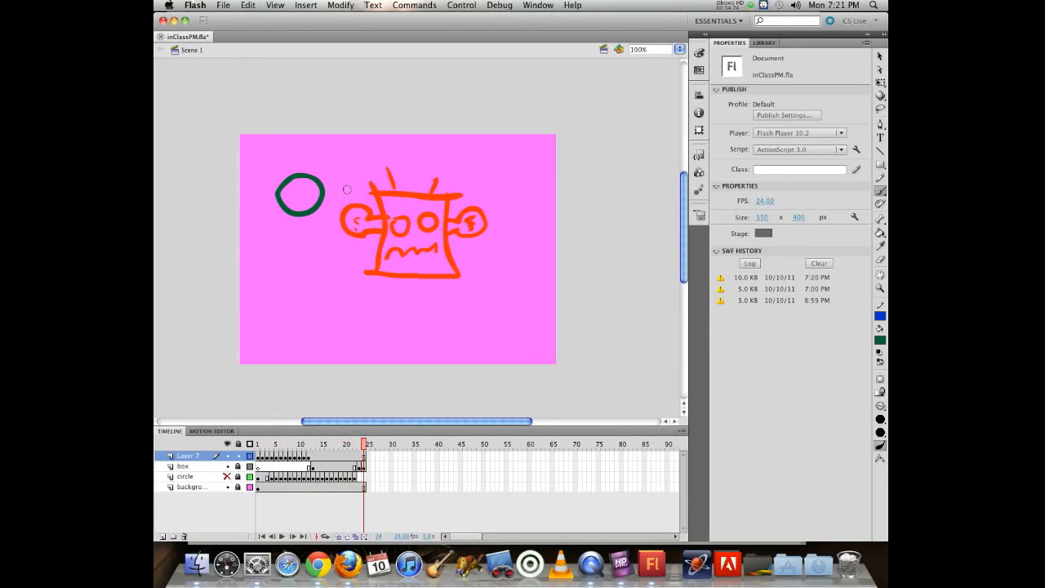
Step: Set the fill colour to light blue and move the playhead back to frame 4
click(880, 343)
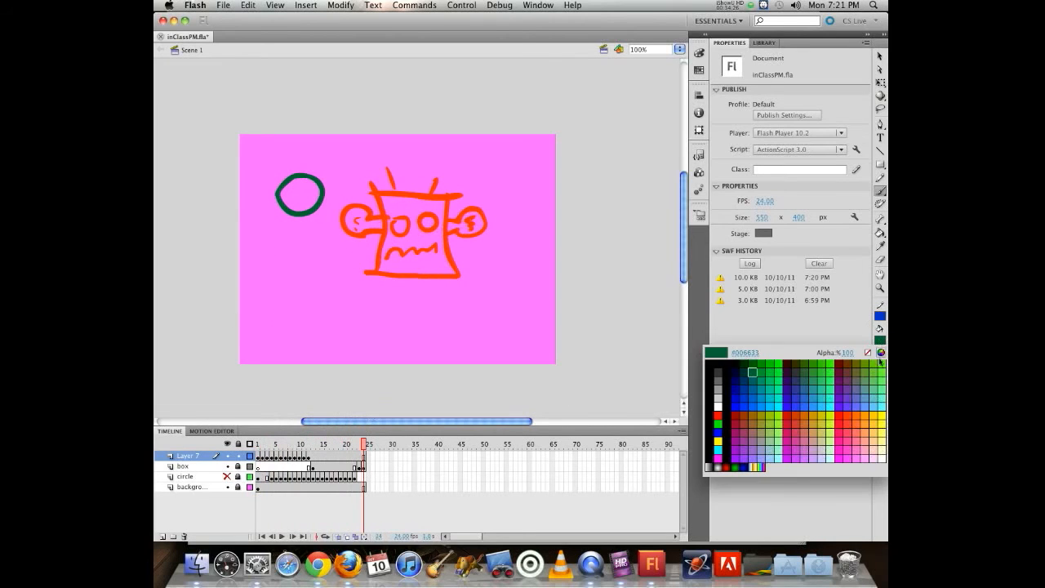
click(872, 408)
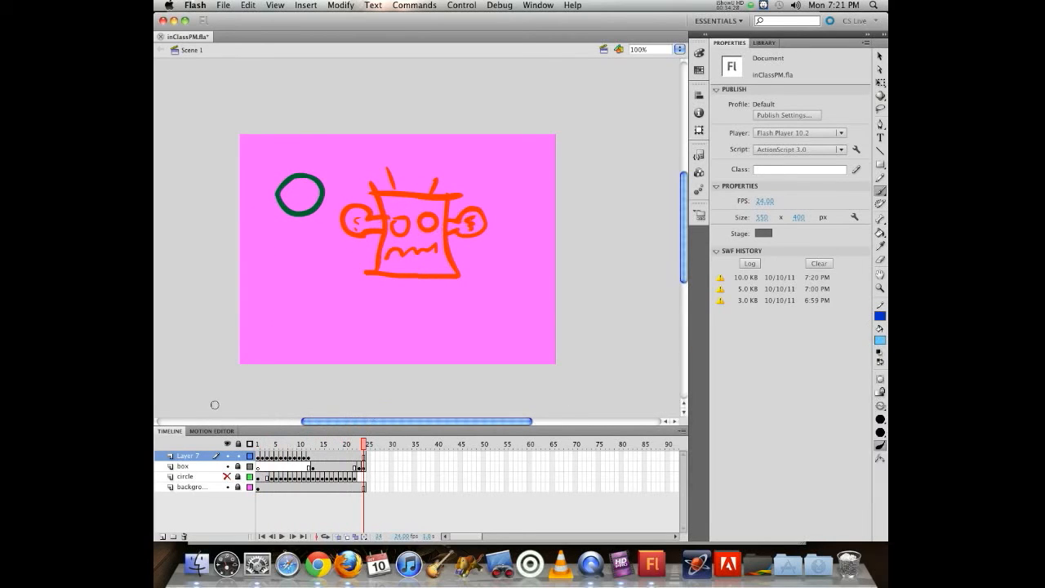
drag(364, 444, 269, 410)
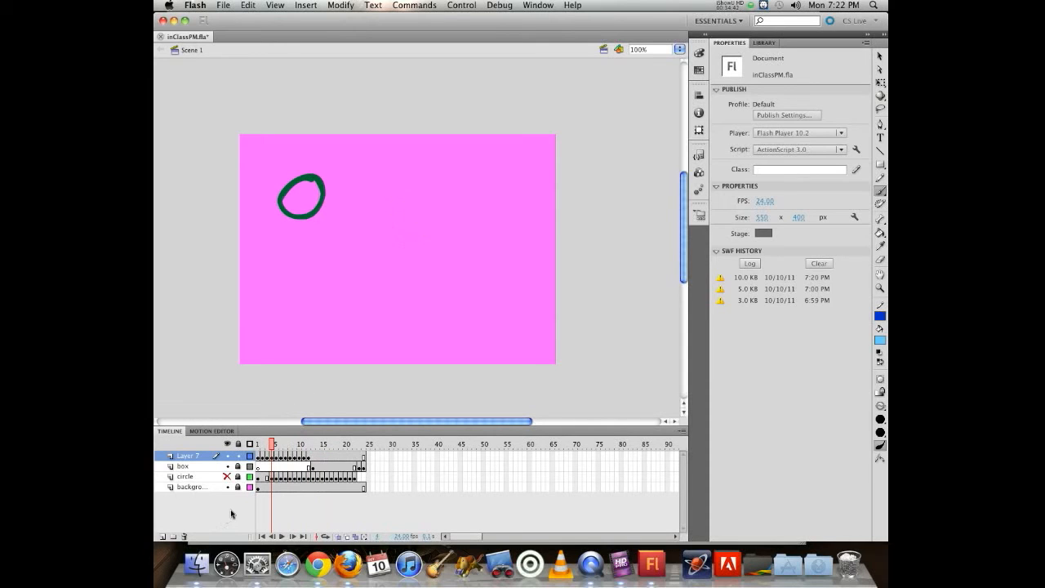
Step: Turn on onion skinning and hide the background layer, ready to paint on frame 3 of Layer 7
key(Return)
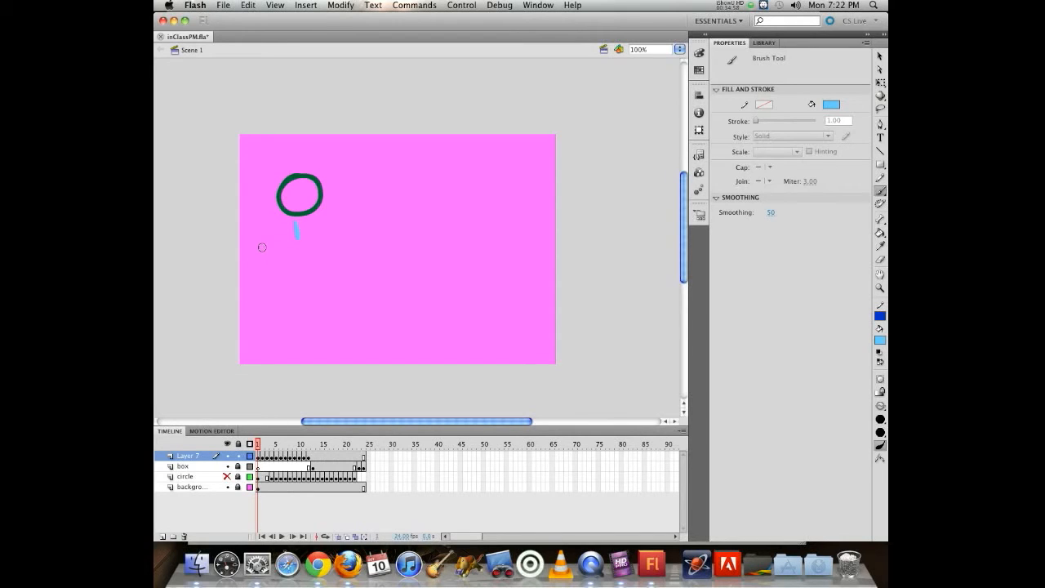
key(period)
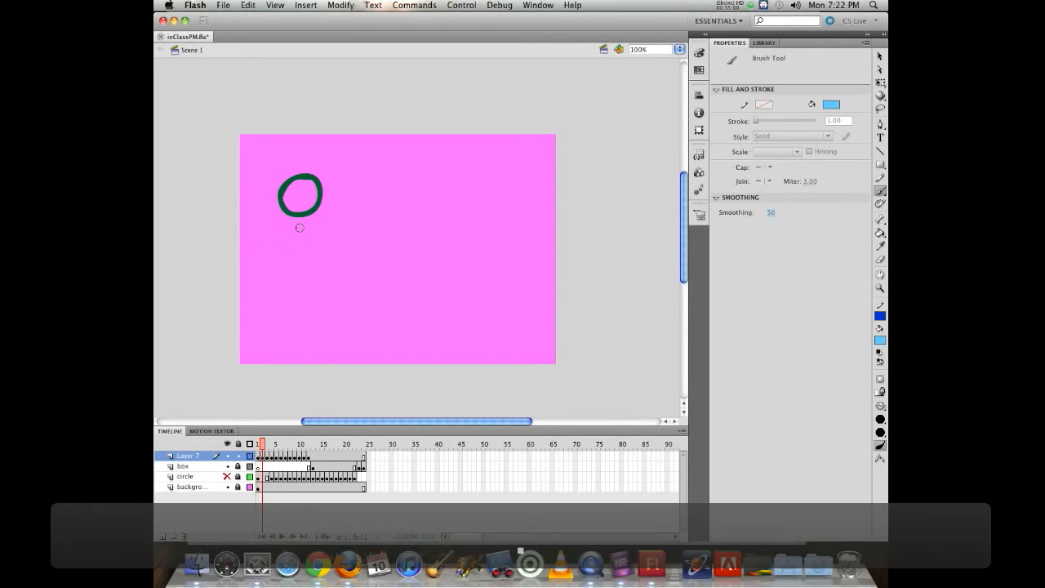
click(339, 537)
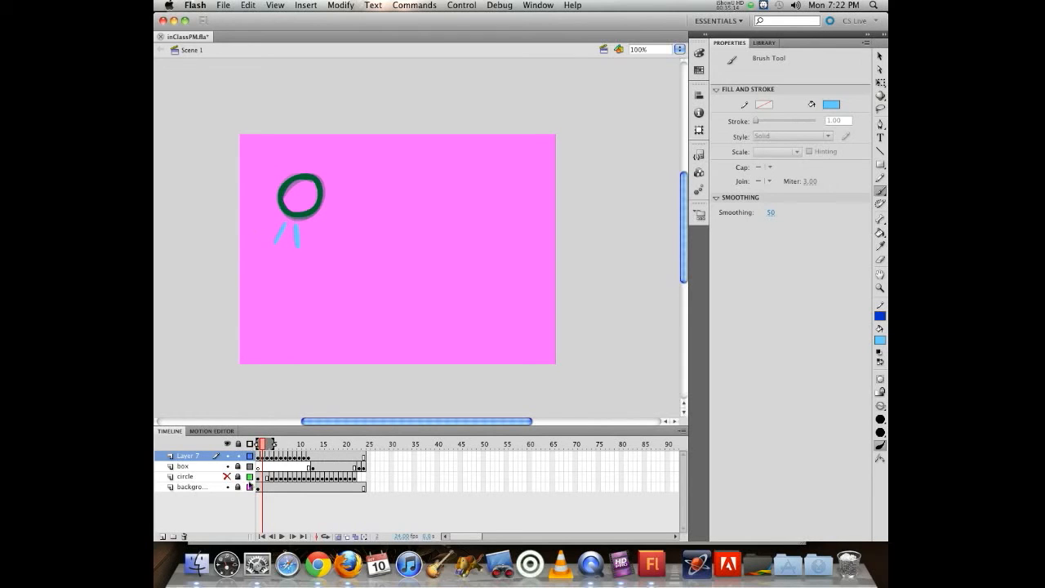
click(227, 487)
key(period)
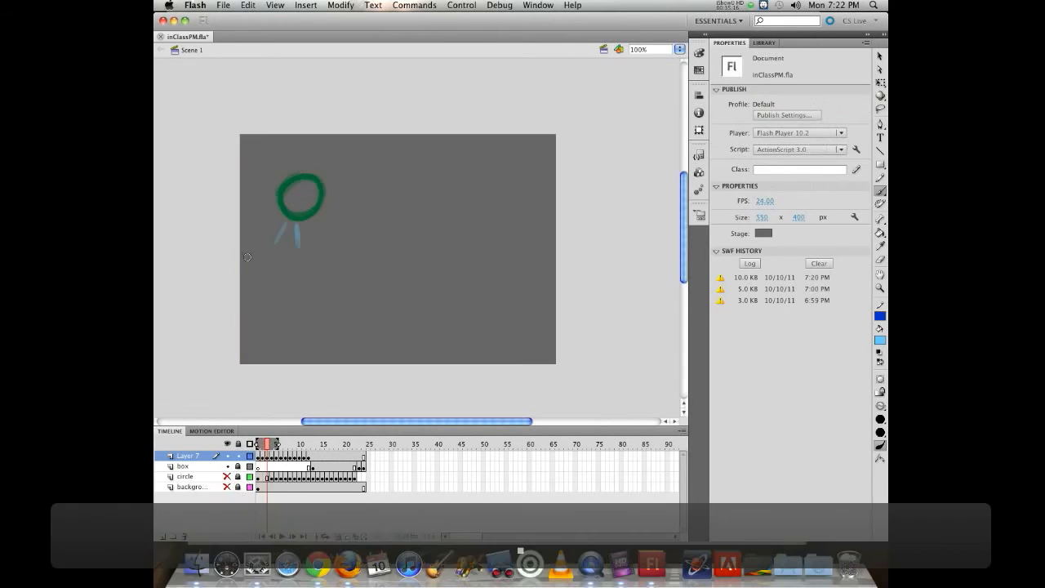
Step: Brush light-blue rays around the lower-left side of the green circle on Layer 7's frames 3 to 5, extending the burst frame by frame
mouse_move(297, 230)
mouse_down()
mouse_move(298, 246)
mouse_move(270, 247)
mouse_up()
key(period)
mouse_move(273, 207)
mouse_down()
mouse_move(245, 216)
mouse_move(298, 252)
mouse_move(263, 245)
mouse_move(238, 215)
mouse_move(250, 242)
mouse_move(241, 214)
mouse_up()
key(period)
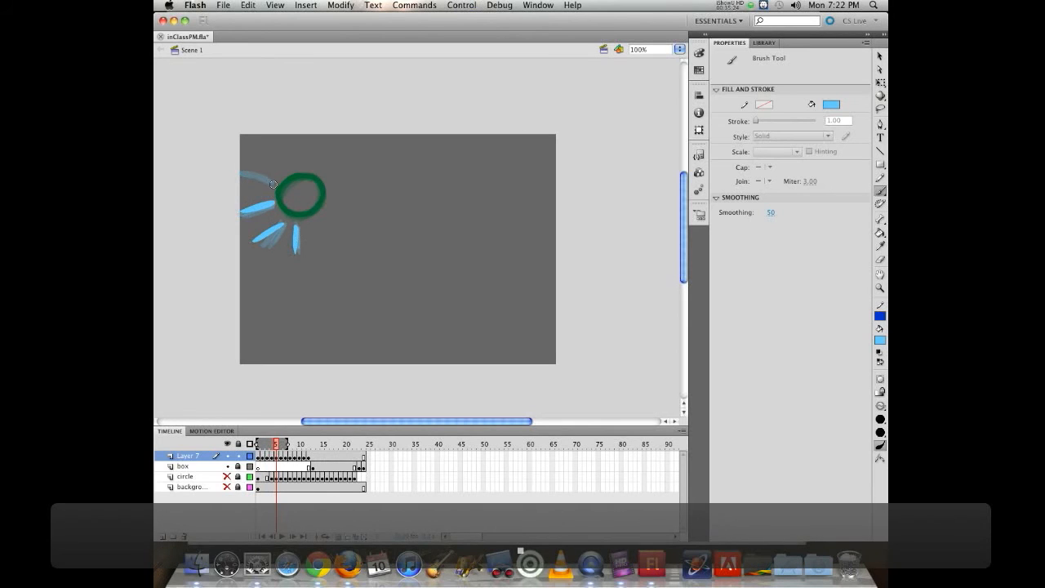
mouse_move(274, 183)
mouse_down()
mouse_move(236, 173)
mouse_move(267, 146)
mouse_up()
key(period)
Step: Brush the light-blue rays on Layer 7's frames 6 and 7, tracing the onion-skinned ones from below the circle to its upper left
mouse_move(296, 229)
mouse_down()
mouse_move(294, 253)
mouse_move(252, 241)
mouse_up()
drag(273, 205, 238, 214)
mouse_move(275, 183)
mouse_down()
mouse_move(240, 166)
mouse_move(255, 141)
mouse_up()
key(period)
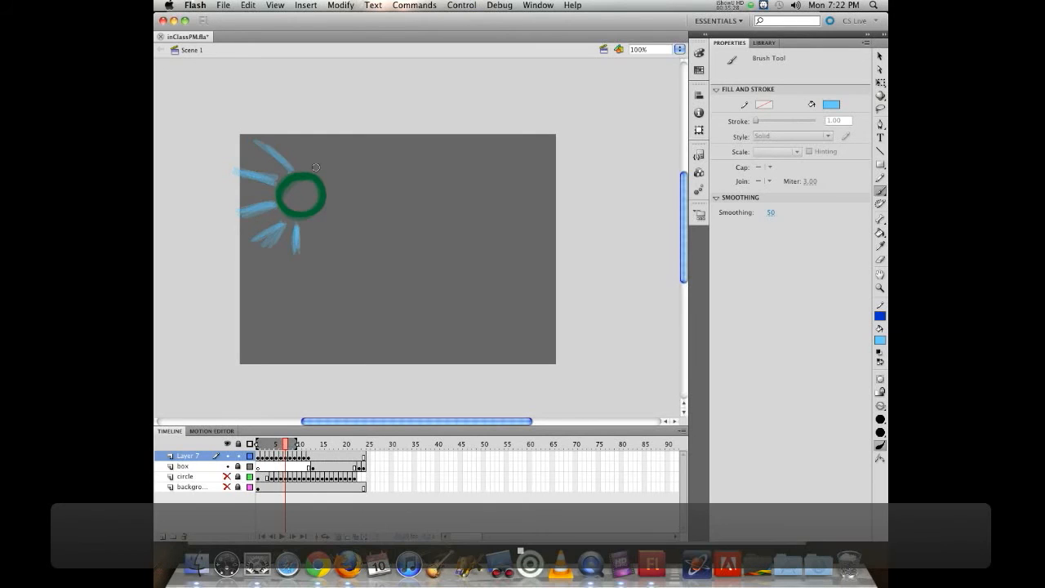
drag(283, 224, 251, 241)
drag(273, 205, 237, 215)
mouse_move(276, 182)
mouse_down()
mouse_move(235, 172)
mouse_move(276, 155)
mouse_move(255, 141)
mouse_up()
key(period)
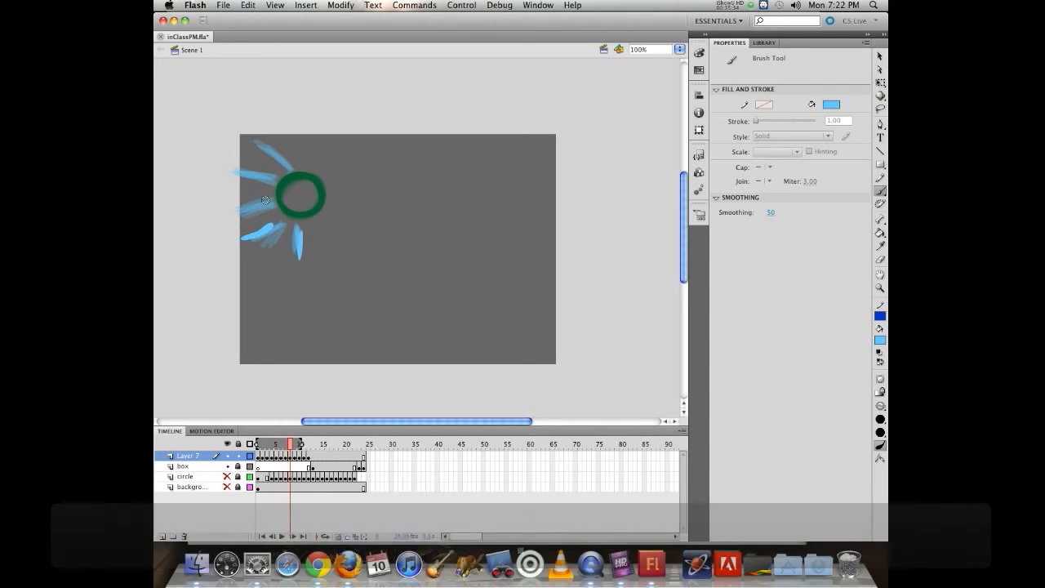
Step: Repaint the rays on Layer 7's frames 8 and 9, adding a short one above the circle on frame 9
mouse_move(275, 183)
mouse_down()
mouse_move(237, 173)
mouse_move(255, 141)
mouse_up()
key(period)
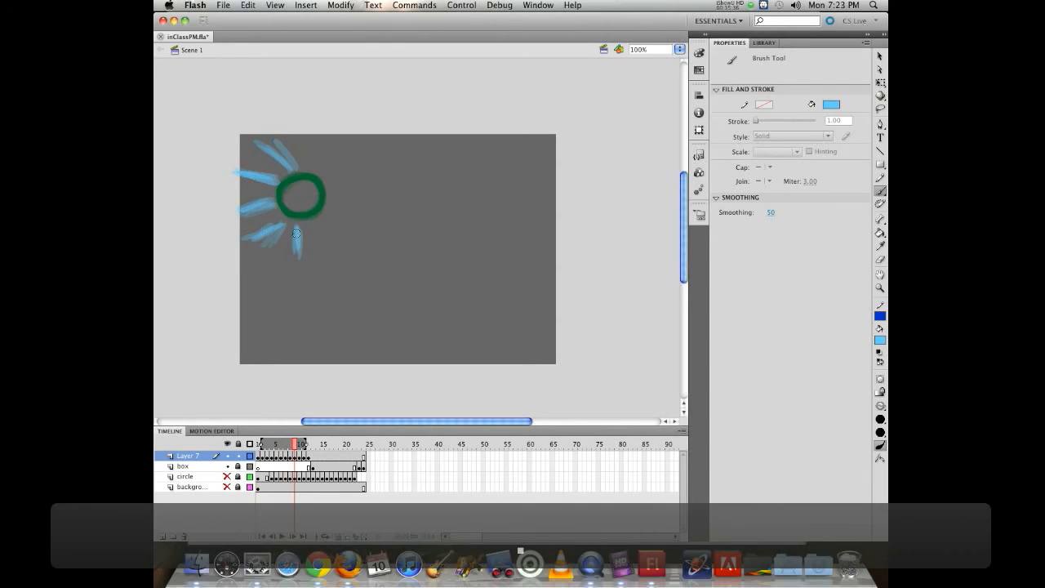
drag(276, 224, 251, 242)
drag(276, 205, 239, 214)
mouse_move(275, 183)
mouse_down()
mouse_move(236, 172)
mouse_move(256, 141)
mouse_up()
drag(307, 166, 312, 146)
key(period)
Step: Brush the rays on frames 10 and 11, extending the burst over the circle's top and down its right side
mouse_move(297, 229)
mouse_down()
mouse_move(295, 256)
mouse_move(247, 235)
mouse_up()
drag(271, 198, 241, 204)
mouse_move(276, 173)
mouse_down()
mouse_move(243, 161)
mouse_move(278, 139)
mouse_move(312, 144)
mouse_up()
drag(325, 174, 345, 161)
key(period)
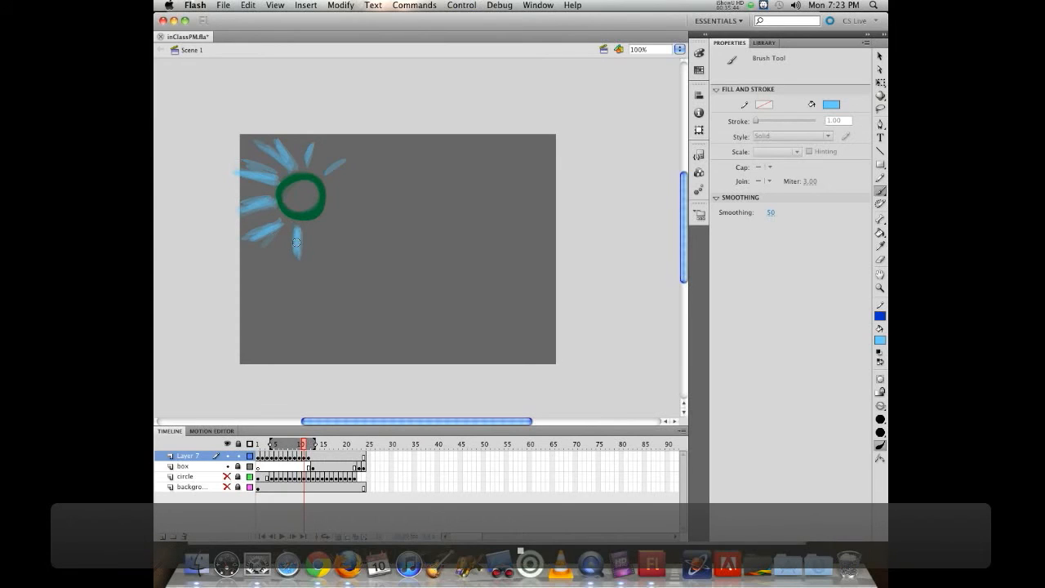
drag(279, 220, 249, 235)
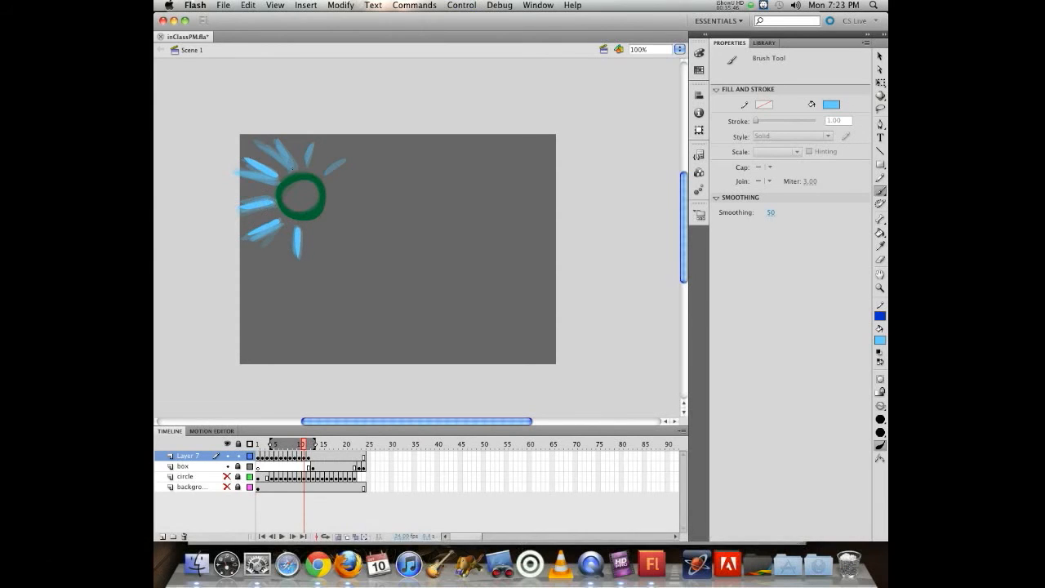
mouse_move(314, 166)
mouse_down()
mouse_move(311, 141)
mouse_move(356, 163)
mouse_up()
drag(329, 204, 359, 212)
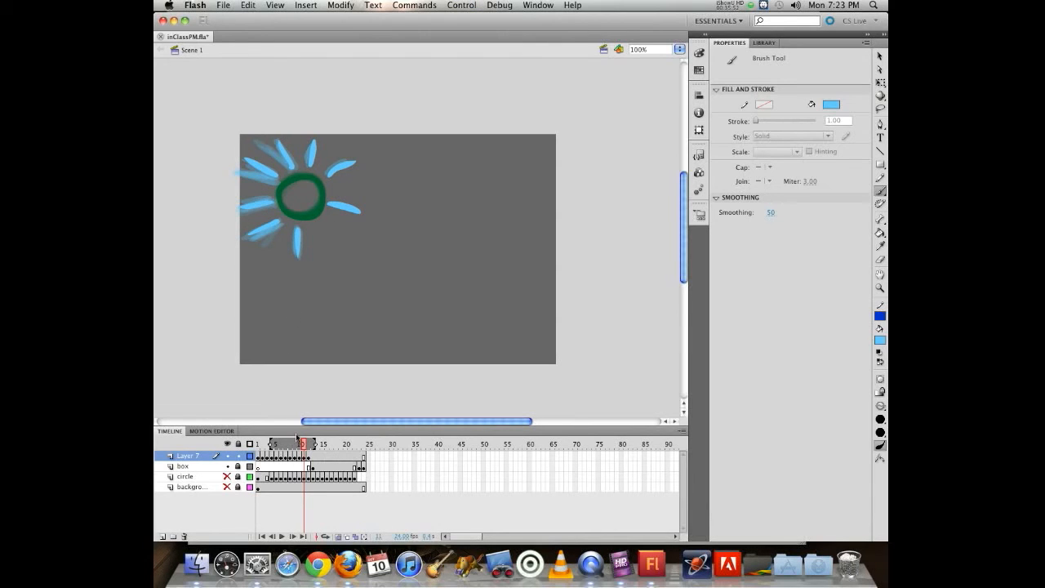
Step: Turn off onion skinning and scrub the playhead to frame 12 to check the painted rays
click(338, 537)
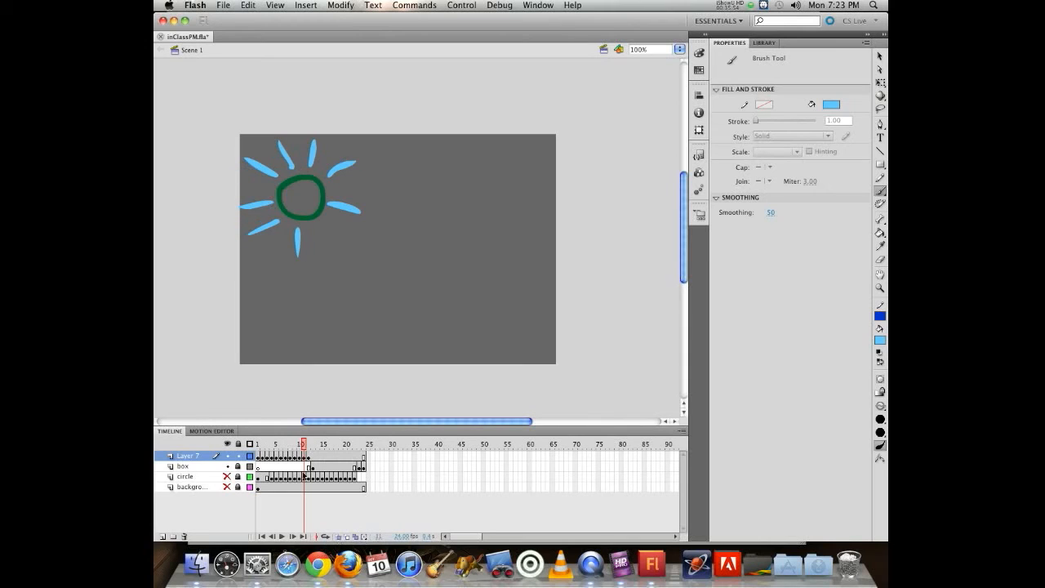
mouse_move(303, 447)
mouse_down()
mouse_move(285, 448)
mouse_move(313, 450)
mouse_move(269, 447)
mouse_move(303, 448)
mouse_move(264, 430)
mouse_move(310, 442)
mouse_move(262, 441)
mouse_move(308, 431)
mouse_up()
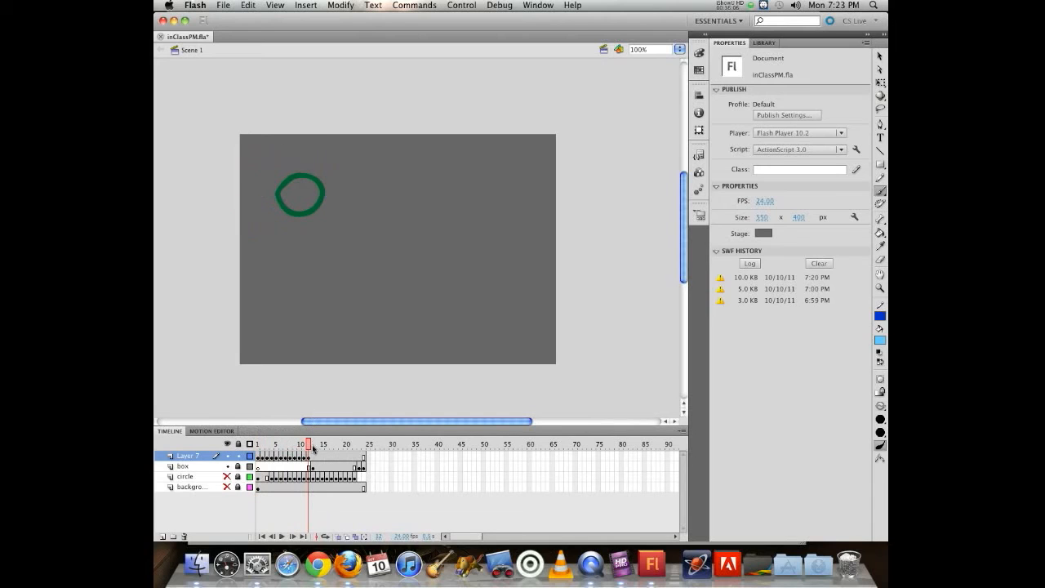
Step: With the box layer hidden, insert a keyframe at frame 15 of Layer 7 and brush one light-blue ray below the circle
click(312, 456)
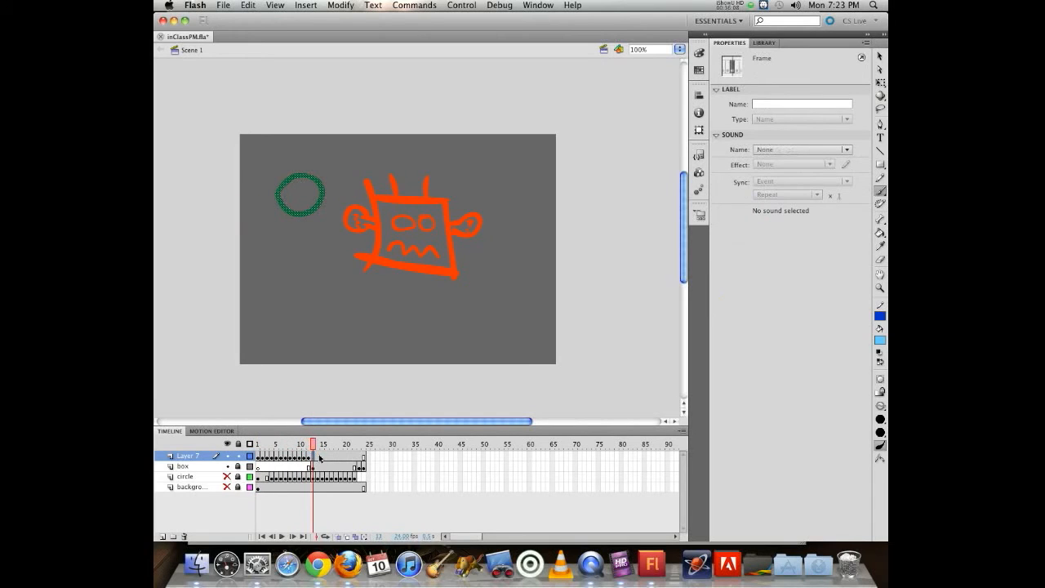
click(321, 457)
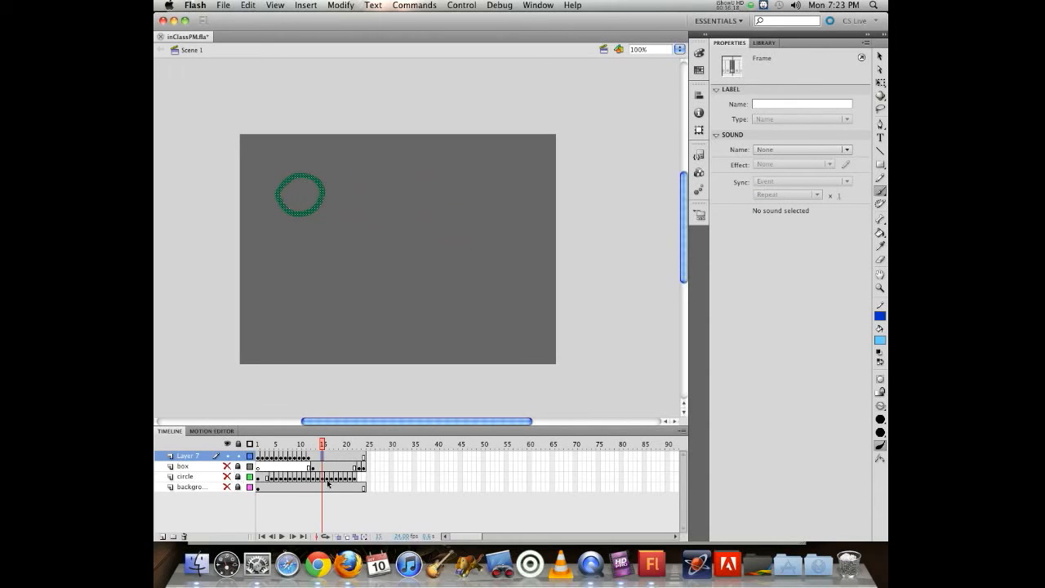
key(F6)
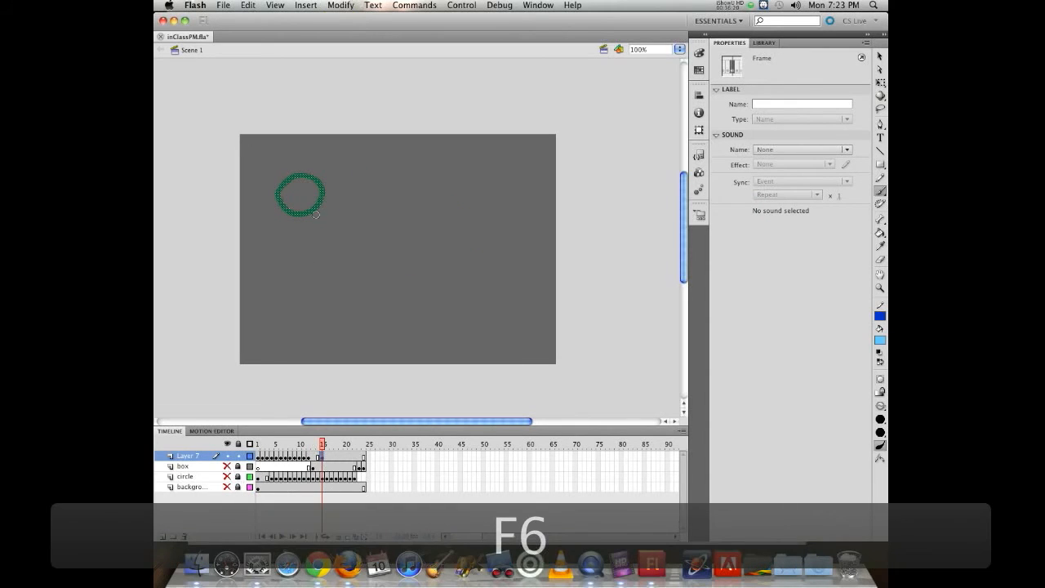
drag(296, 226, 303, 252)
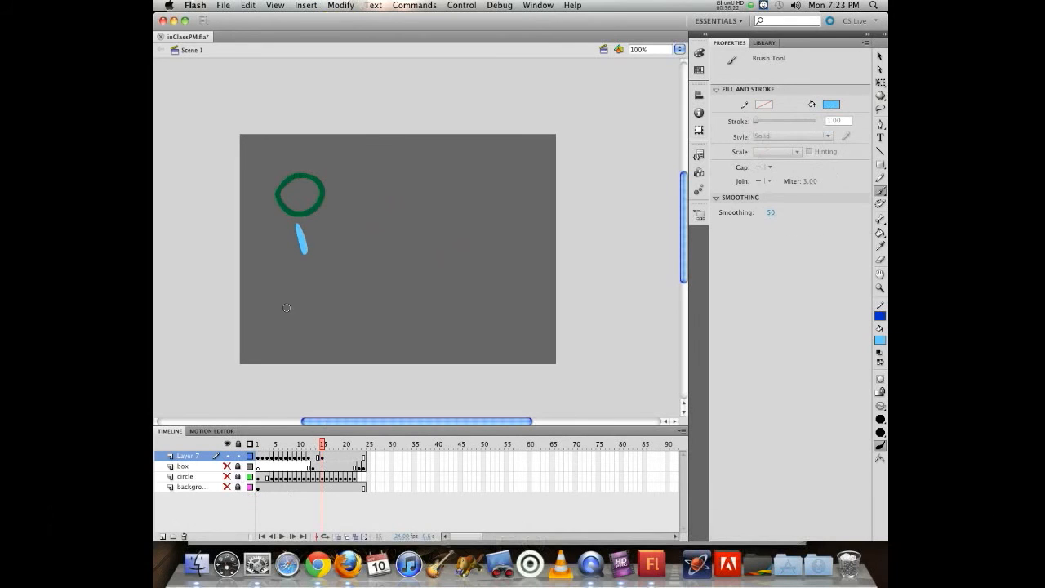
Step: Add successive keyframes on Layer 7 from frame 16 to 20, brushing further rays around the circle from lower left to upper right
key(F6)
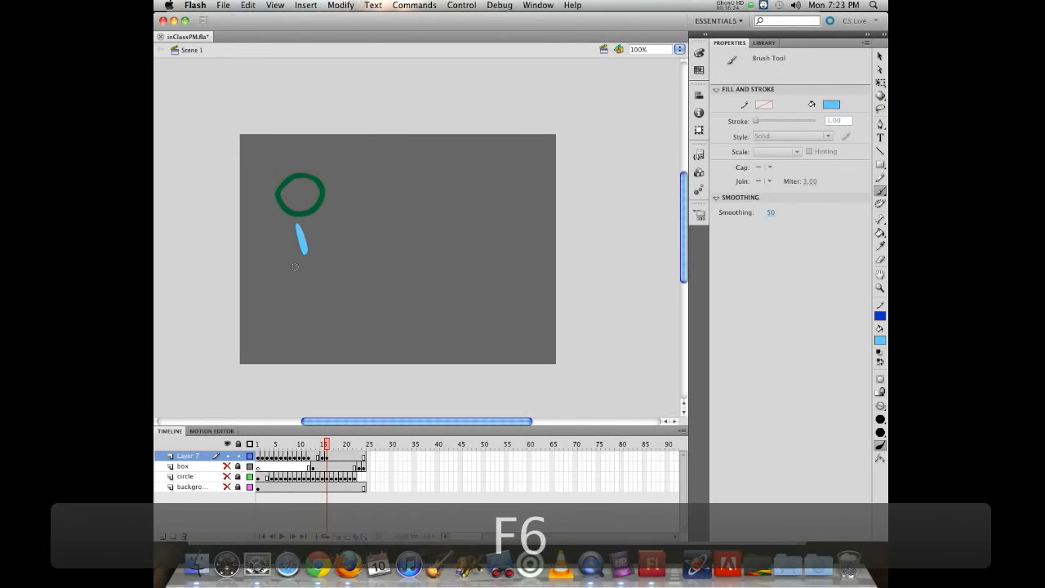
key(F6)
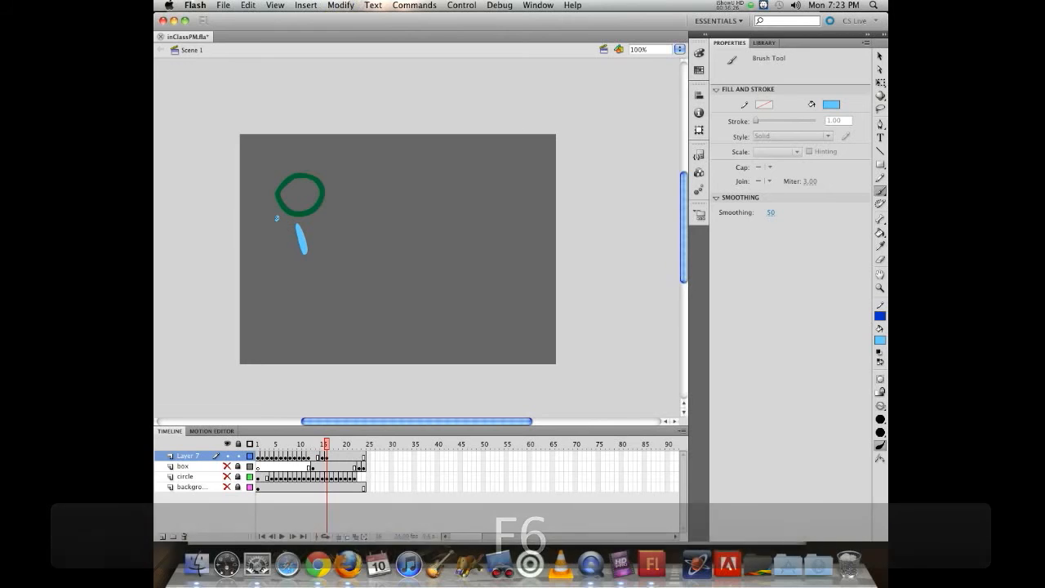
drag(278, 217, 258, 238)
mouse_move(264, 186)
mouse_down()
mouse_move(237, 174)
mouse_move(270, 139)
mouse_move(308, 132)
mouse_up()
key(F6)
key(F6)
key(F6)
drag(324, 173, 357, 156)
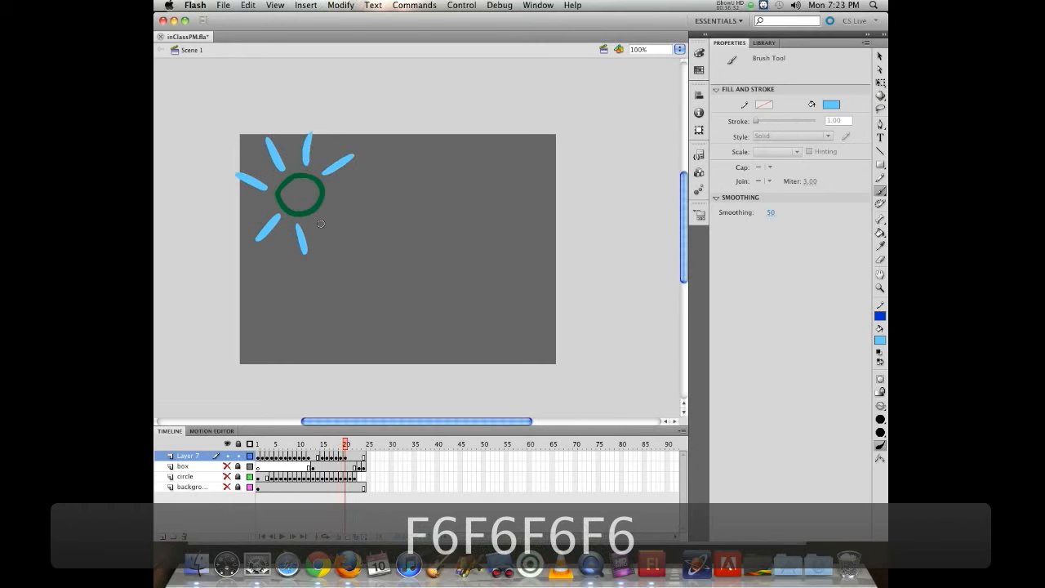
Step: Continue adding keyframes on Layer 7 from frame 21 to 27, filling the gaps around the circle with more light-blue rays
key(F6)
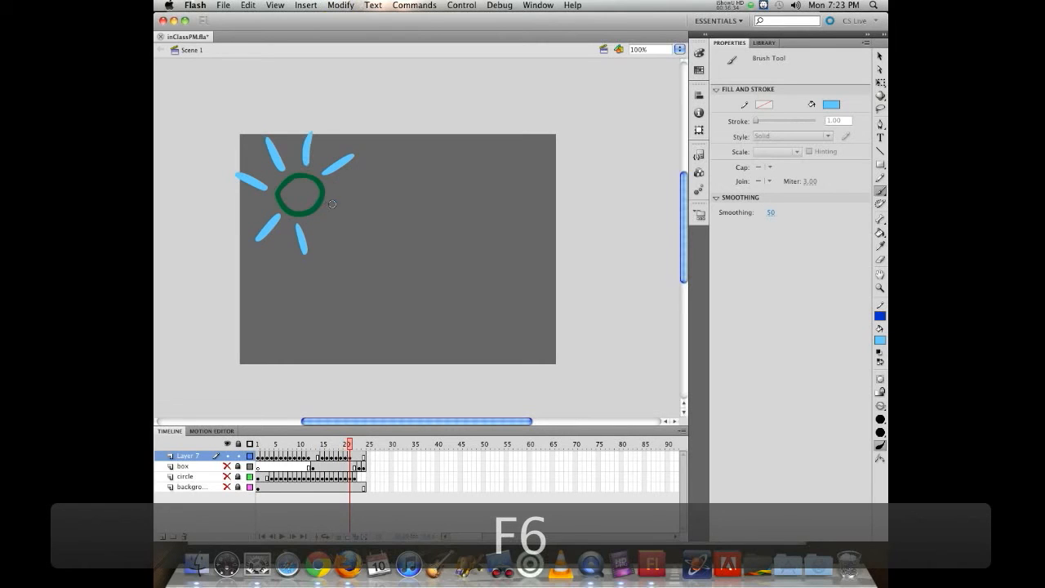
mouse_move(332, 201)
mouse_down()
mouse_move(373, 210)
mouse_move(342, 242)
mouse_move(273, 255)
mouse_up()
key(F6)
key(F6)
key(F6)
drag(263, 204, 232, 202)
key(F6)
mouse_move(262, 167)
mouse_down()
mouse_move(240, 145)
mouse_move(281, 129)
mouse_move(337, 129)
mouse_up()
key(F6)
key(F6)
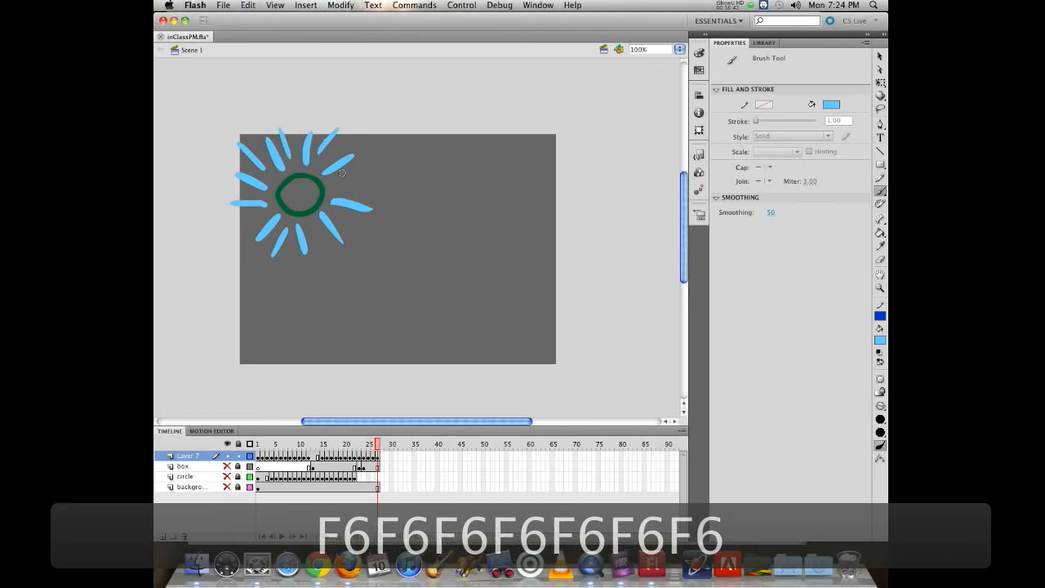
Step: Add keyframes at frames 28 and 29 of Layer 7 and brush the last rays on the circle's right and lower-right sides
key(F6)
drag(335, 186, 362, 177)
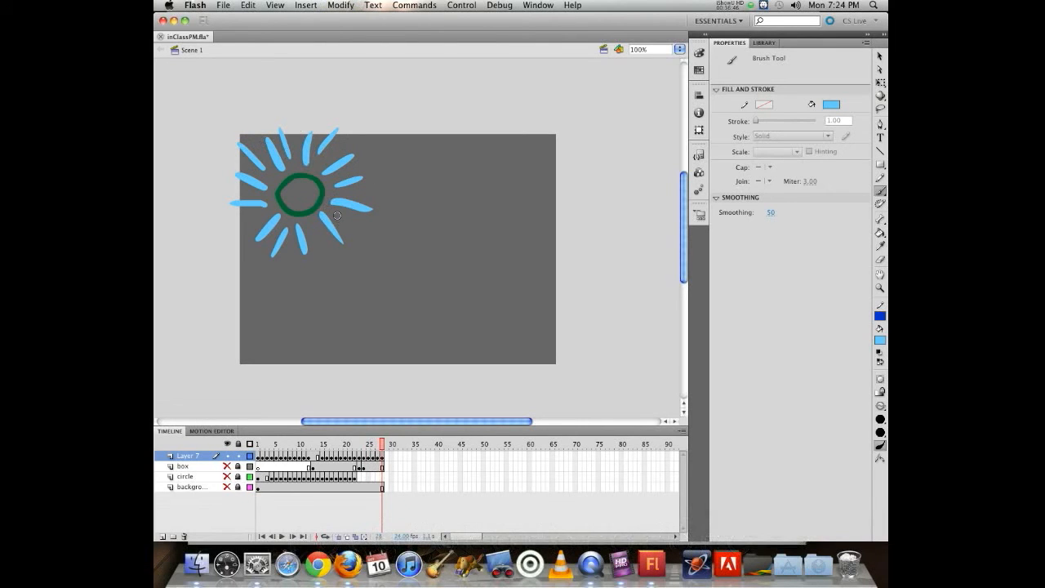
key(comma)
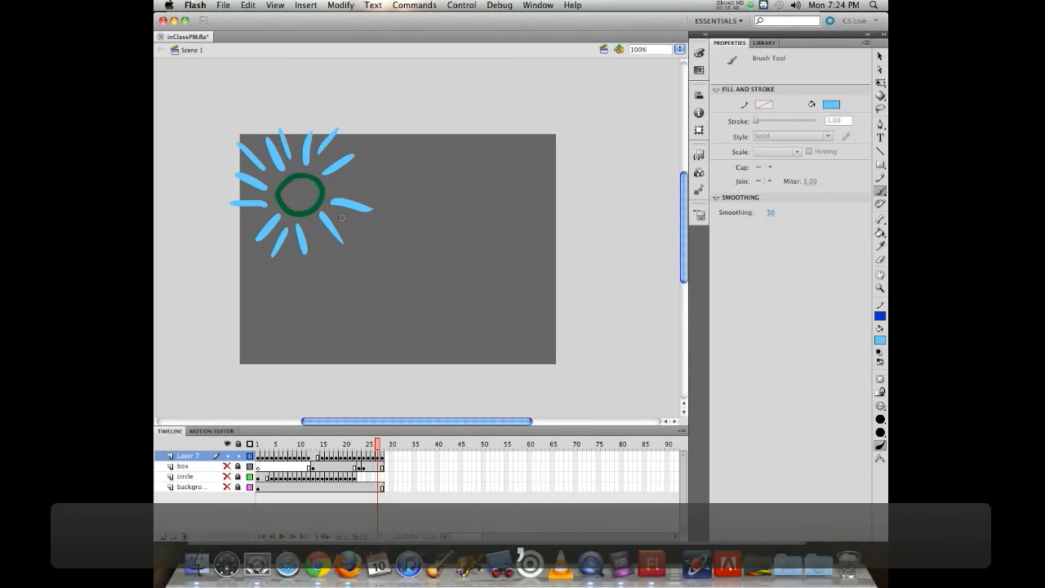
key(period)
drag(338, 216, 363, 233)
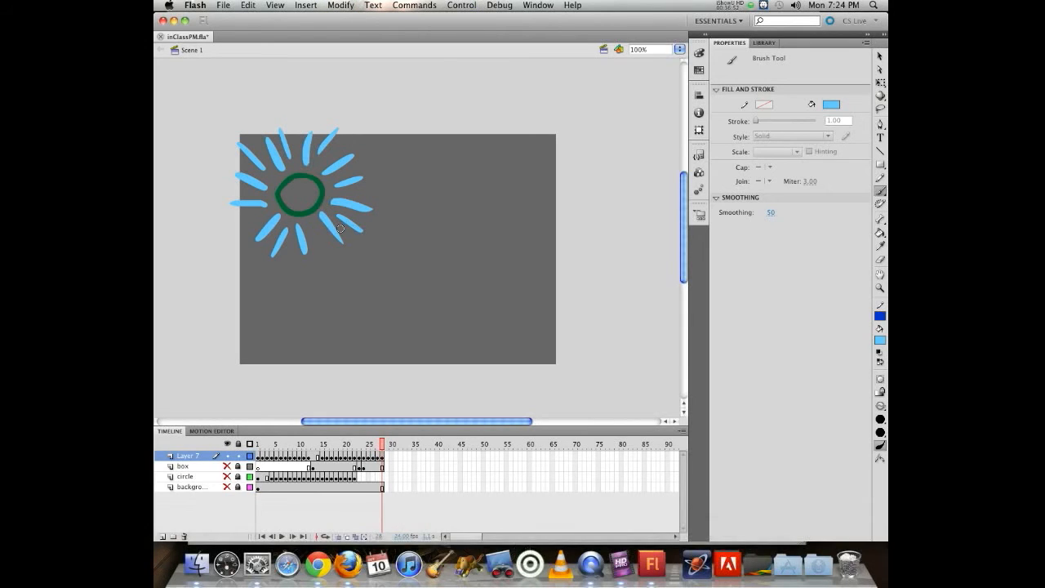
key(F6)
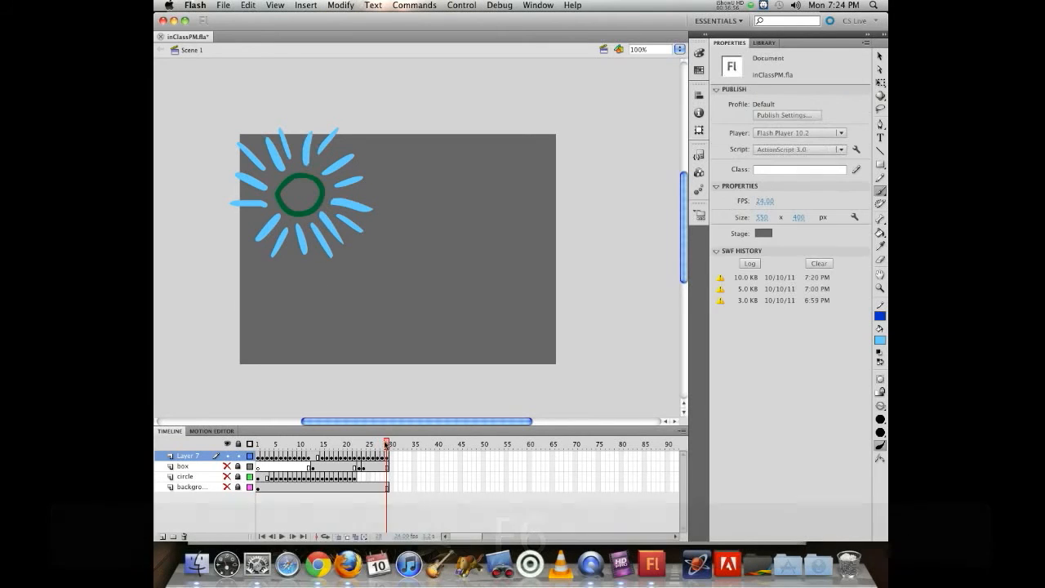
Step: Return the playhead to frame 1, test the movie in a preview window, and save inClassPM.fla
mouse_move(387, 443)
mouse_down()
mouse_move(333, 443)
mouse_move(360, 435)
mouse_move(320, 436)
mouse_move(360, 437)
mouse_move(240, 403)
mouse_move(367, 403)
mouse_move(329, 410)
mouse_move(393, 414)
mouse_move(327, 411)
mouse_move(381, 410)
mouse_move(309, 418)
mouse_move(378, 420)
mouse_move(310, 420)
mouse_move(378, 422)
mouse_move(319, 420)
mouse_move(387, 409)
mouse_move(341, 417)
mouse_move(384, 417)
mouse_move(237, 401)
mouse_move(271, 400)
mouse_move(310, 145)
mouse_move(381, 408)
mouse_move(223, 385)
mouse_move(195, 333)
mouse_up()
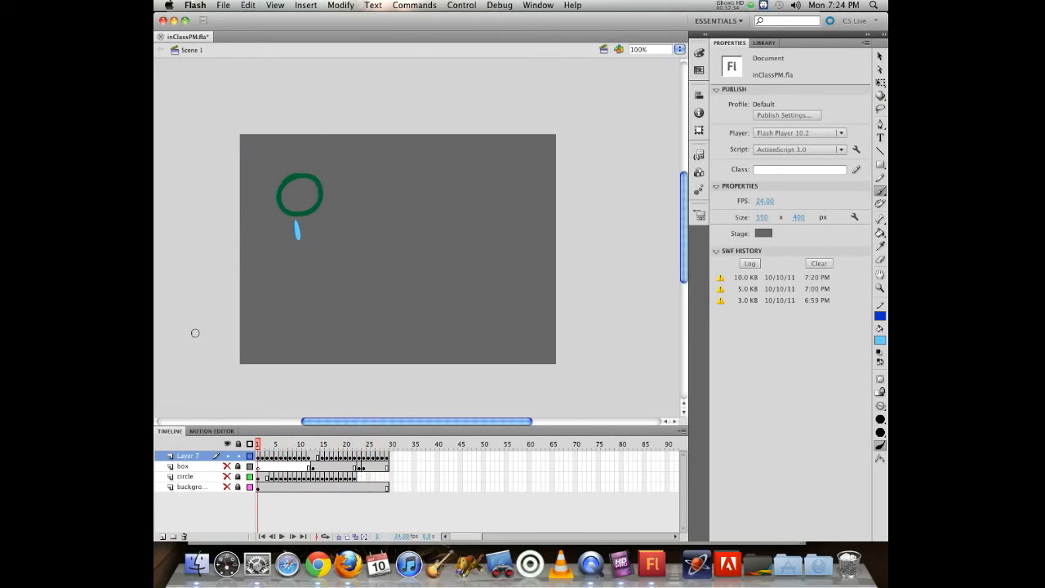
key(super+Return)
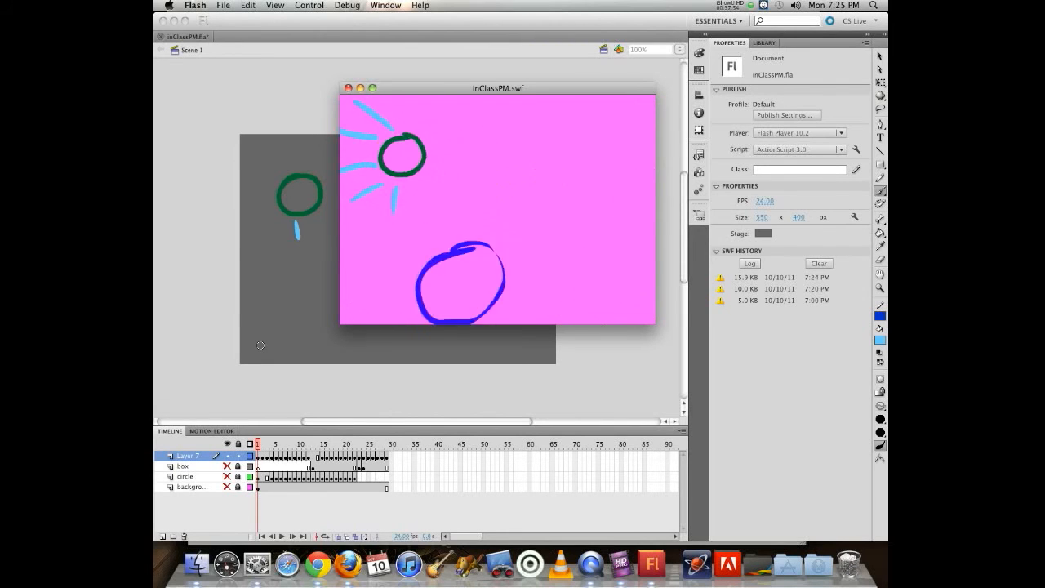
click(347, 87)
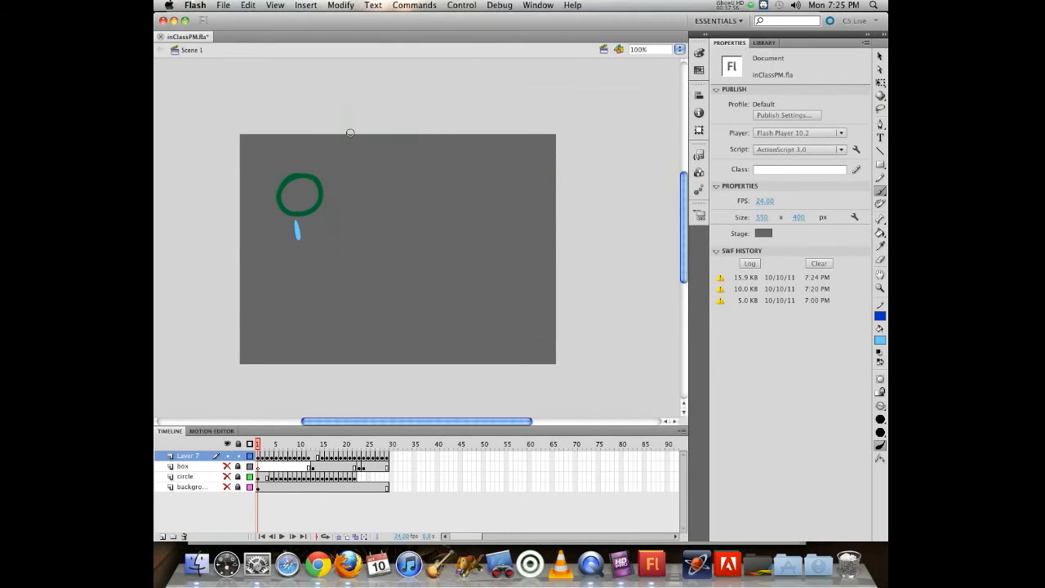
key(super+s)
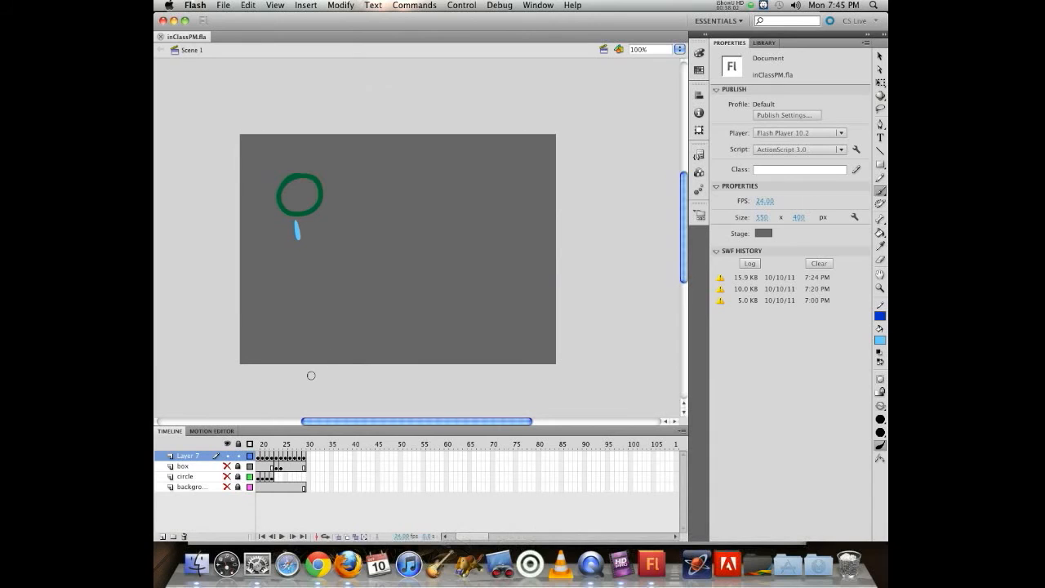
Step: Show all hidden layers again and scrub the timeline to frame 29 and back to review the combined animation
drag(267, 444, 230, 503)
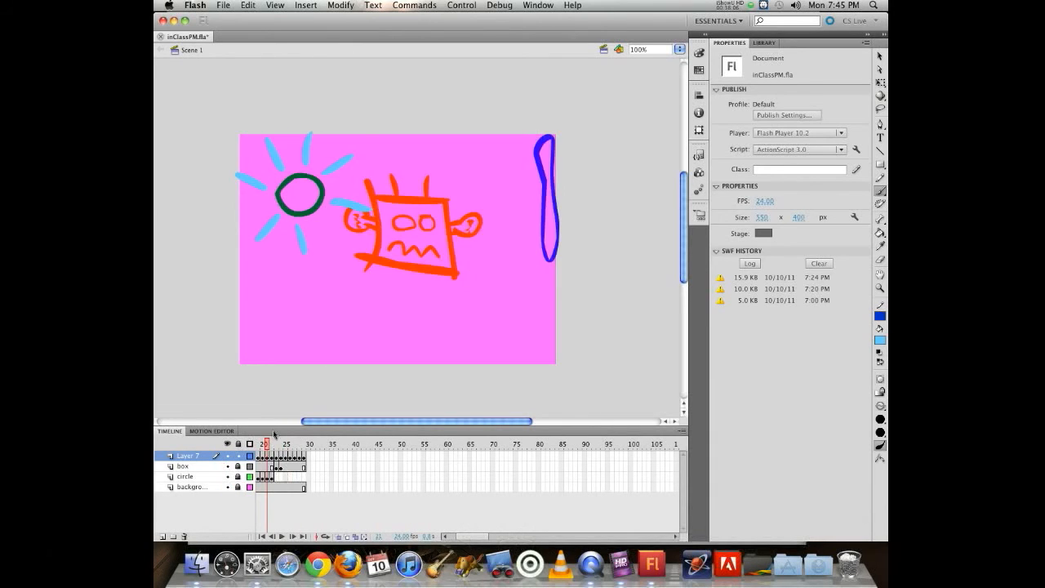
drag(268, 445, 409, 432)
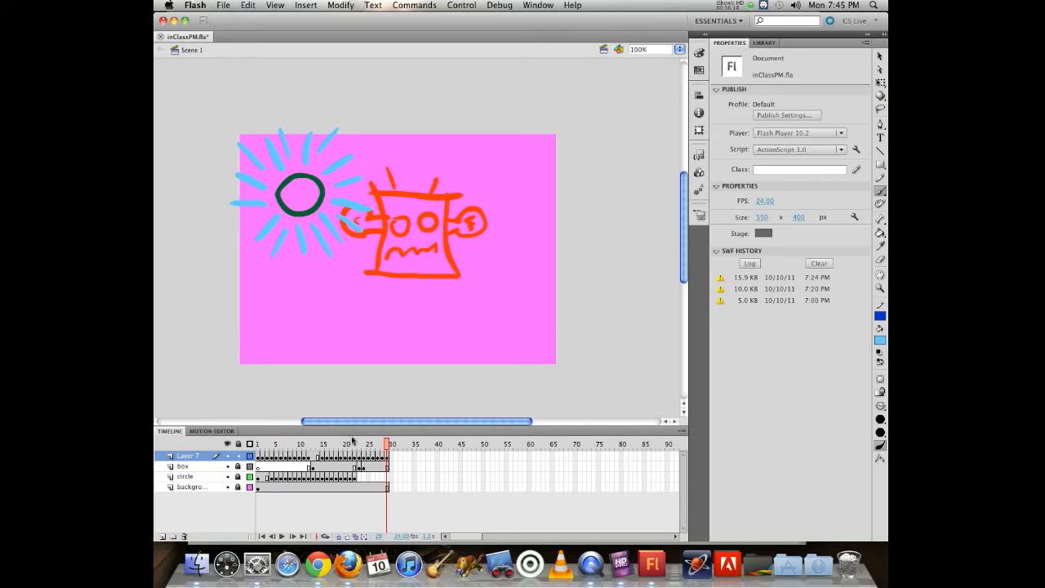
mouse_move(387, 443)
mouse_down()
mouse_move(247, 423)
mouse_move(388, 424)
mouse_move(247, 423)
mouse_move(388, 425)
mouse_move(275, 424)
mouse_move(361, 414)
mouse_move(337, 411)
mouse_move(343, 404)
mouse_up()
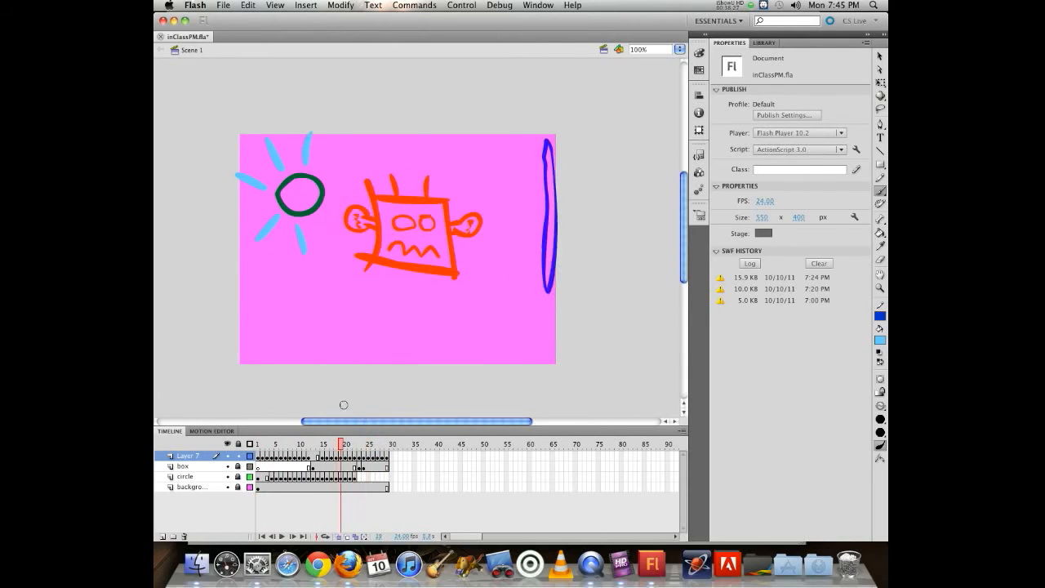
Step: Copy the robot face artwork from frame 13 of the box layer and rename Layer 7 as sunburst
click(313, 467)
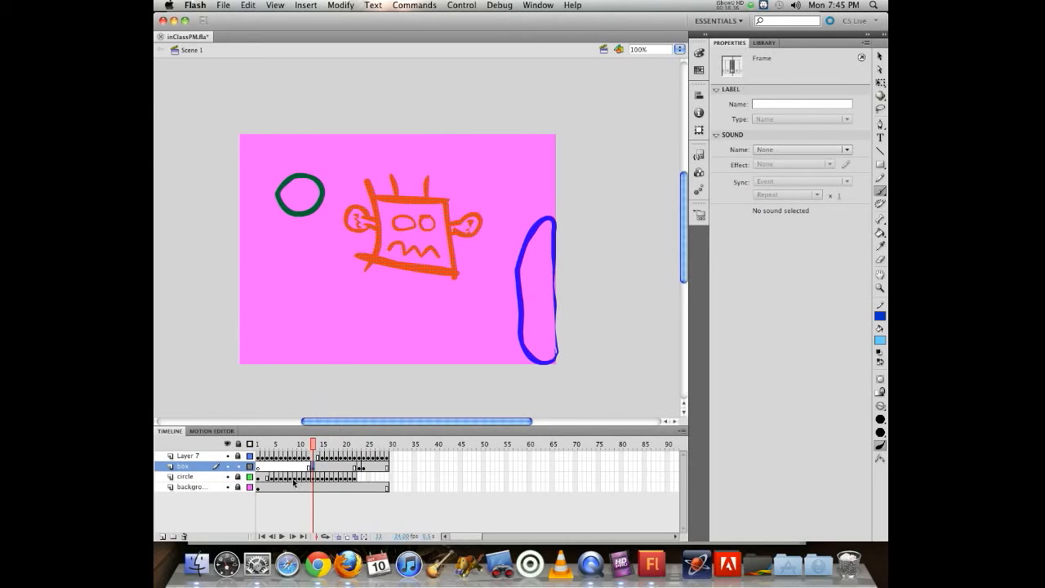
key(super+c)
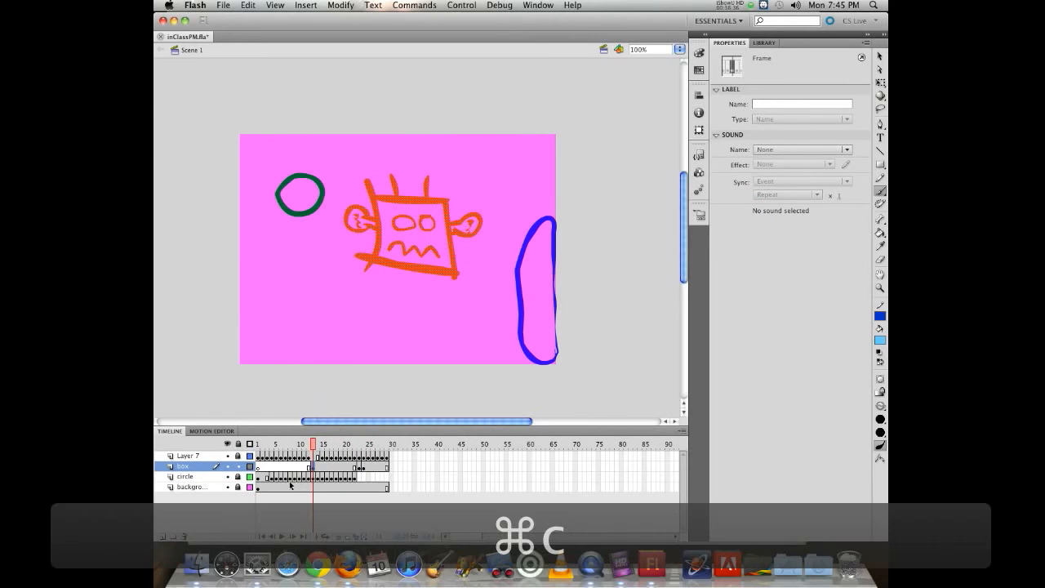
click(181, 456)
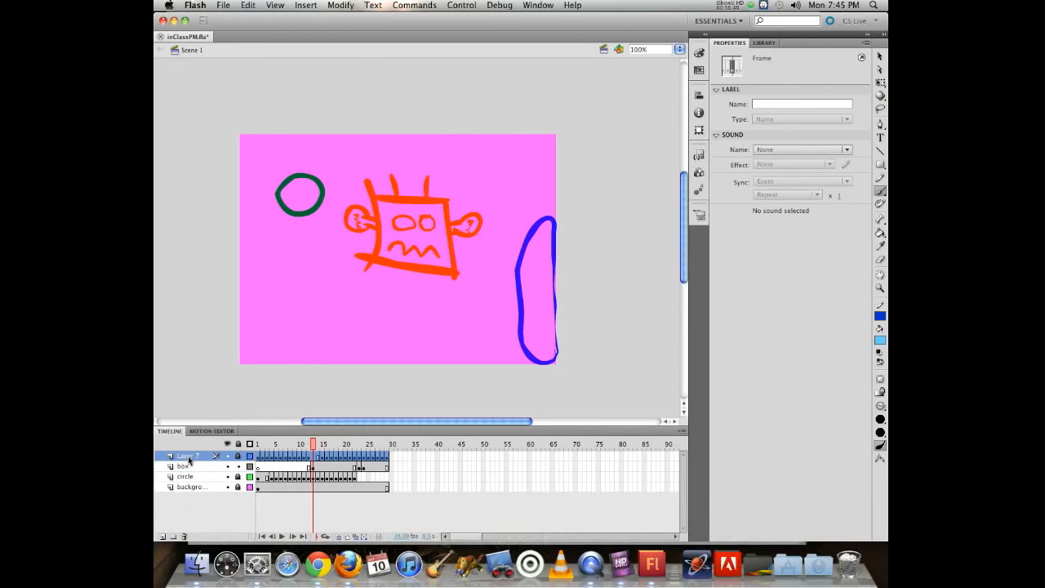
double_click(185, 456)
text(sunburs)
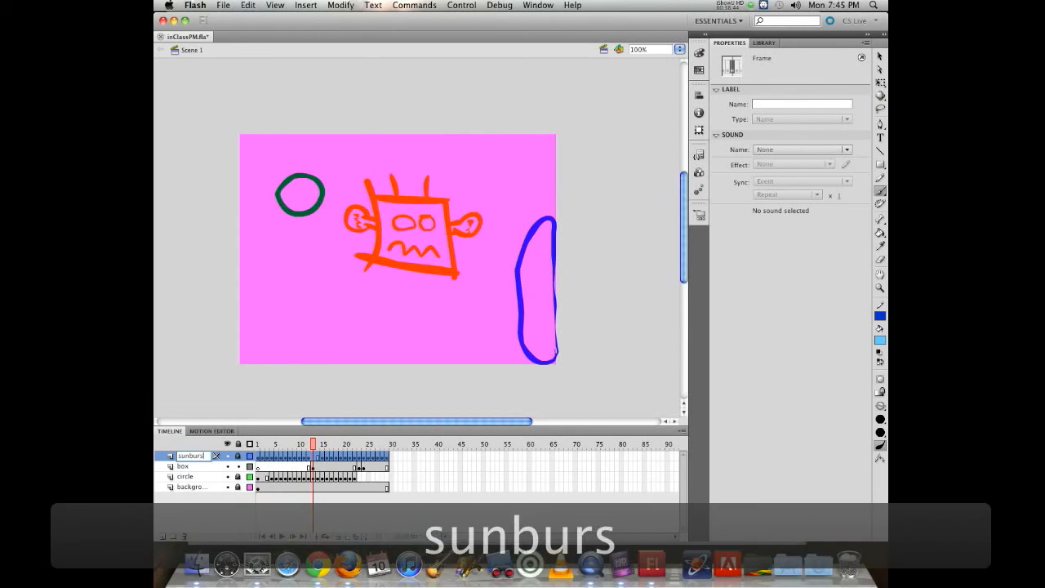
text(t)
key(Return)
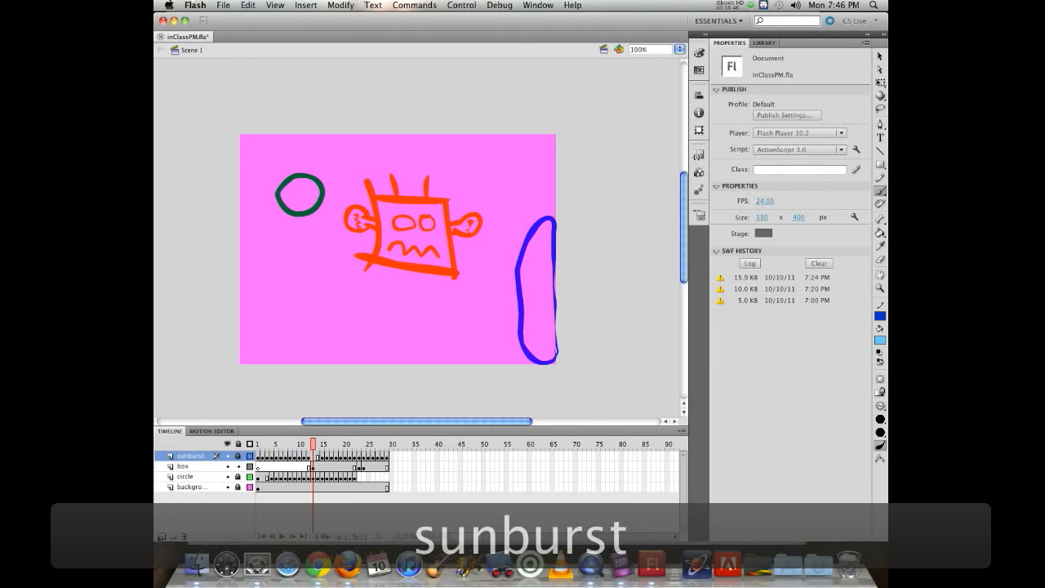
Step: Add a new layer above sunburst and name it robot
click(163, 538)
double_click(187, 456)
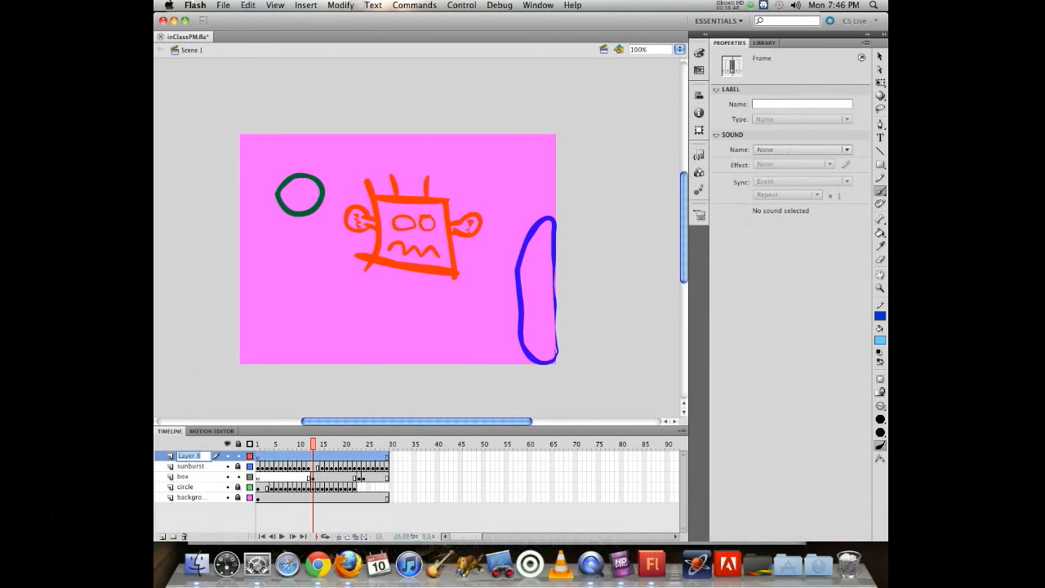
text(robot)
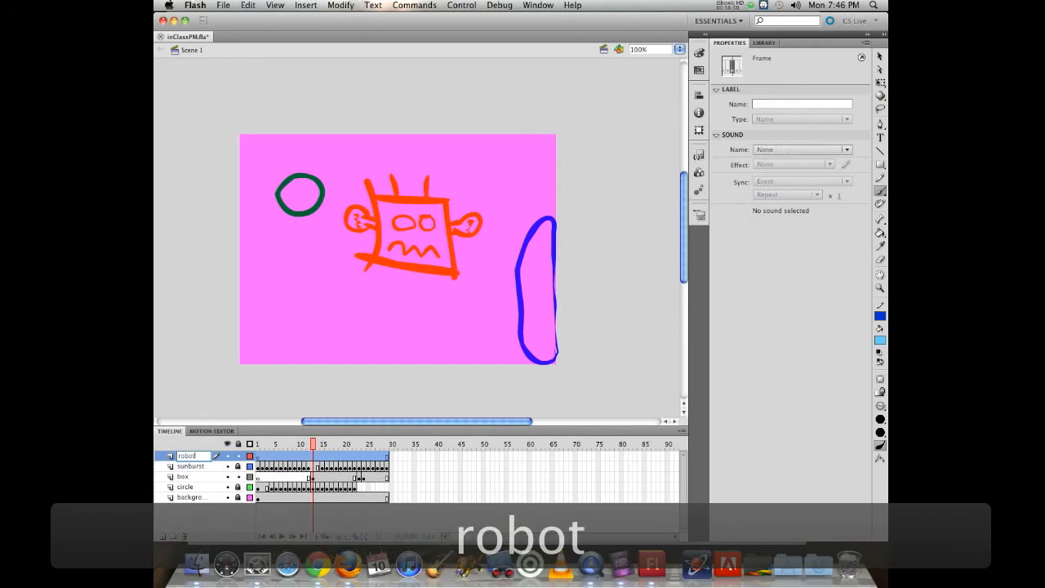
key(Return)
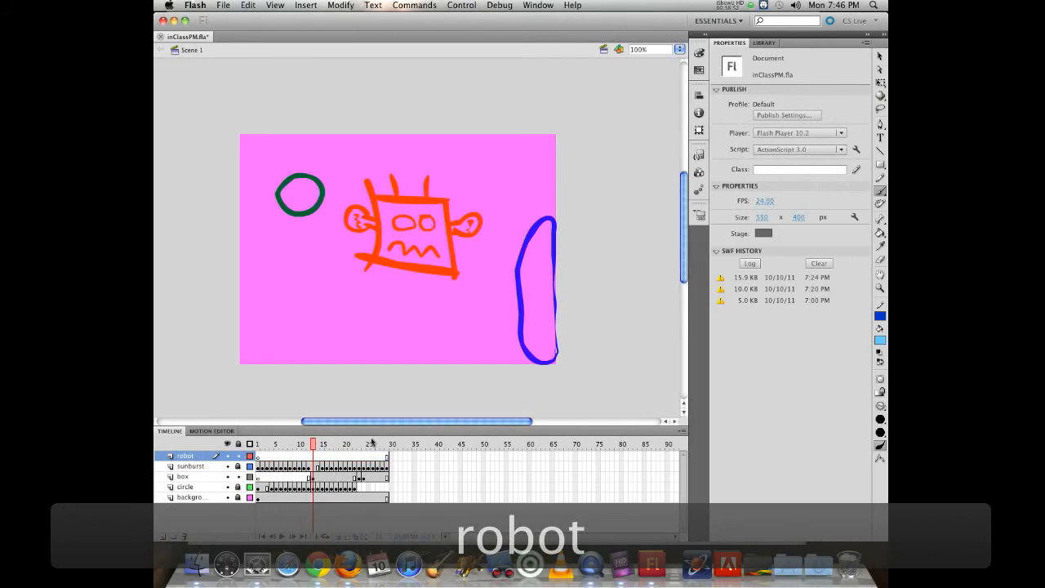
Step: Insert a keyframe at frame 30 of the robot layer and paste the copied robot face onto the stage
click(389, 456)
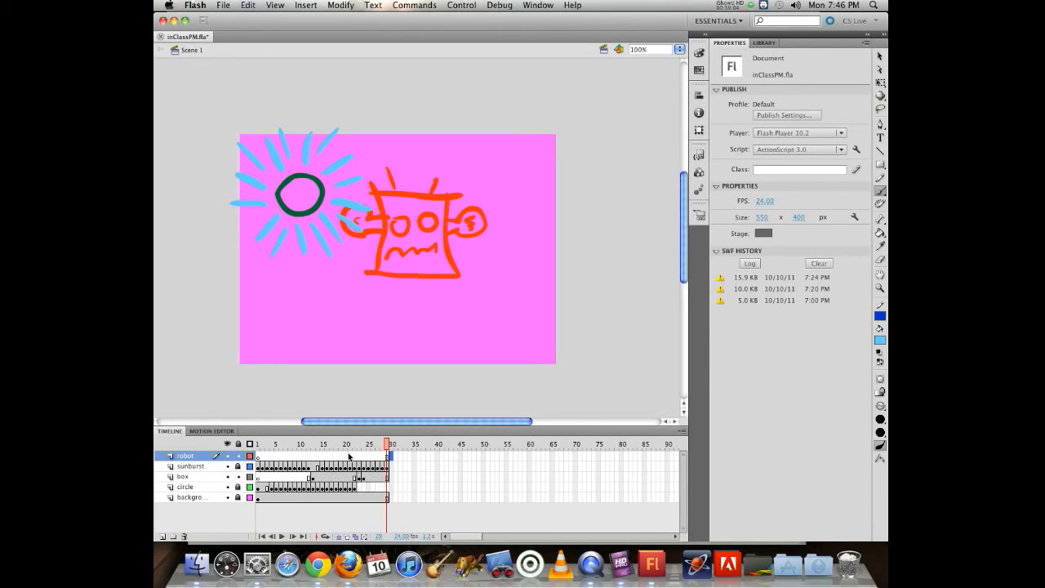
key(F6)
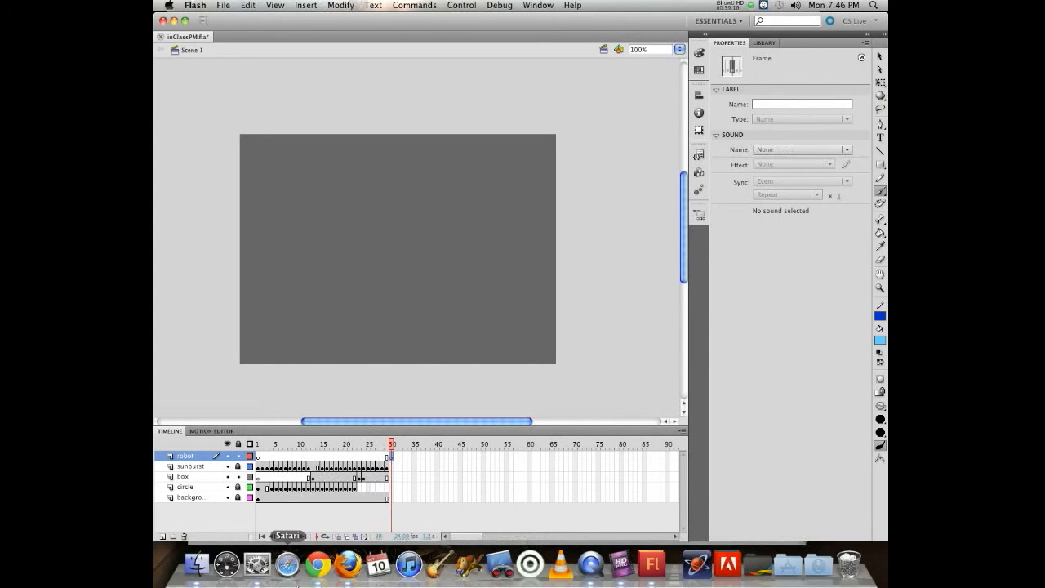
key(super+v)
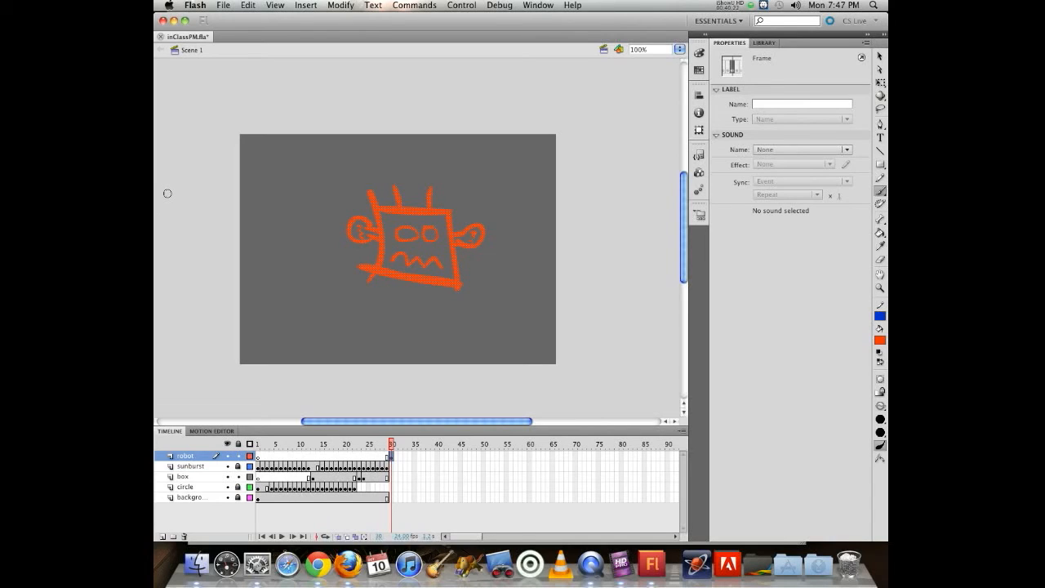
Step: Convert the pasted robot face into a Movie Clip symbol named RobotGuy
click(338, 7)
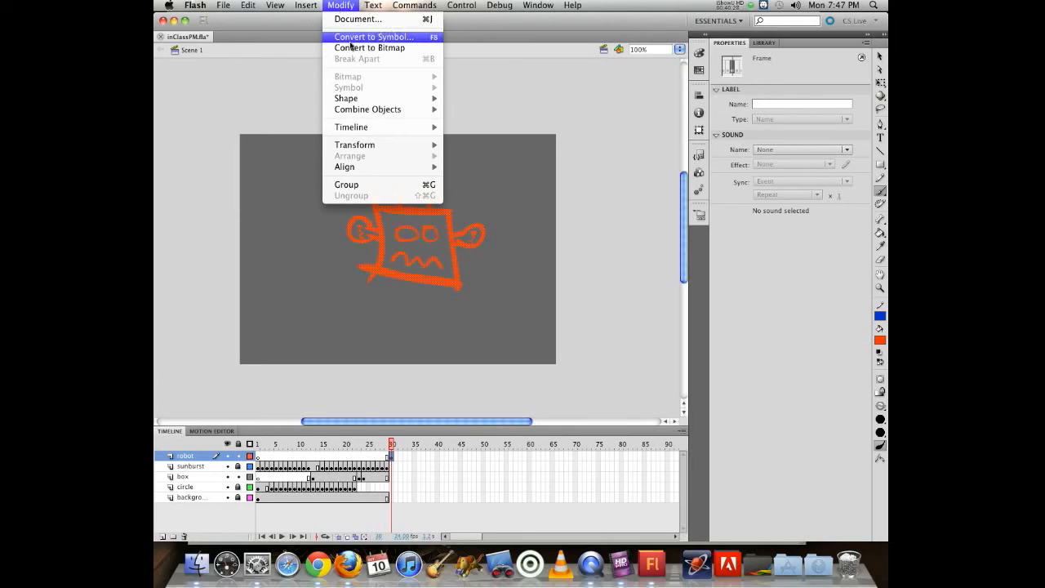
click(424, 37)
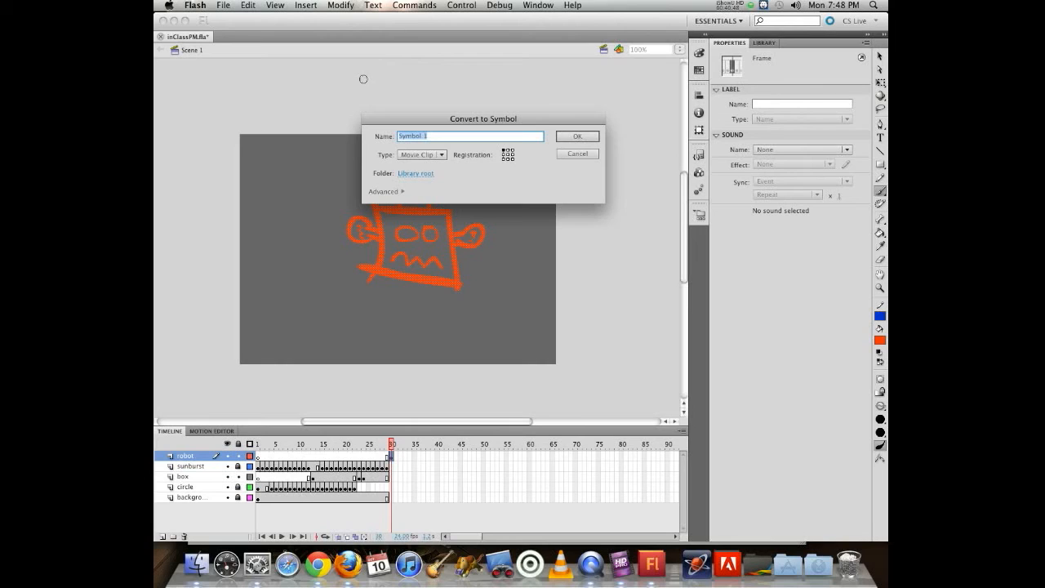
click(417, 155)
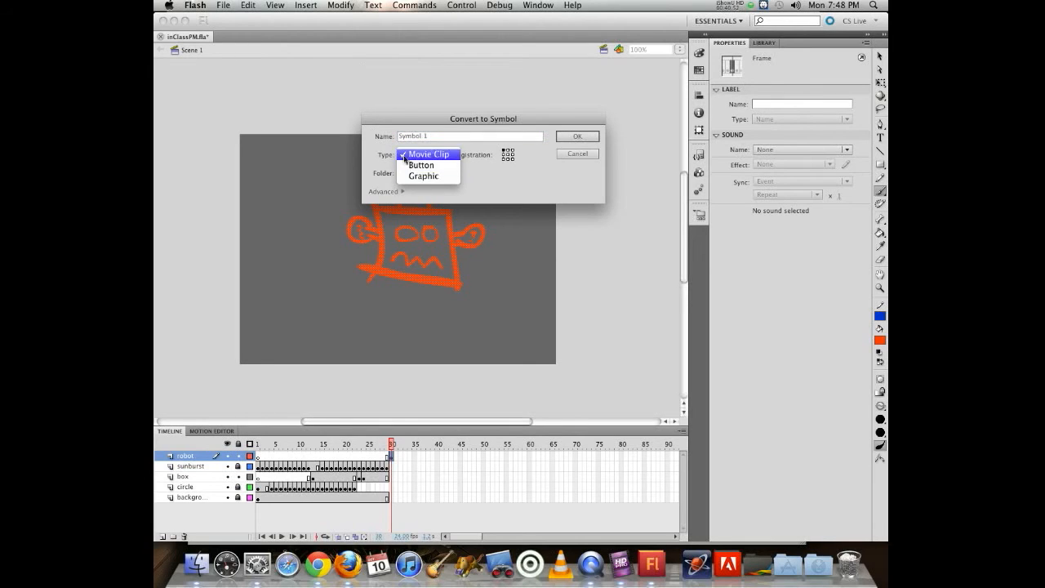
click(412, 154)
drag(433, 136, 395, 135)
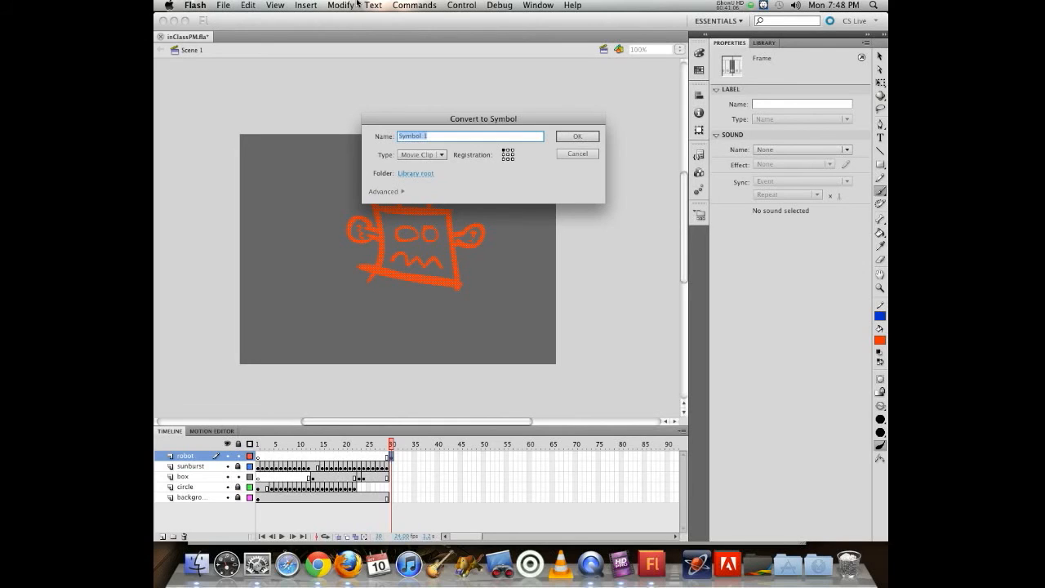
text(Robot)
text(Guy)
click(565, 138)
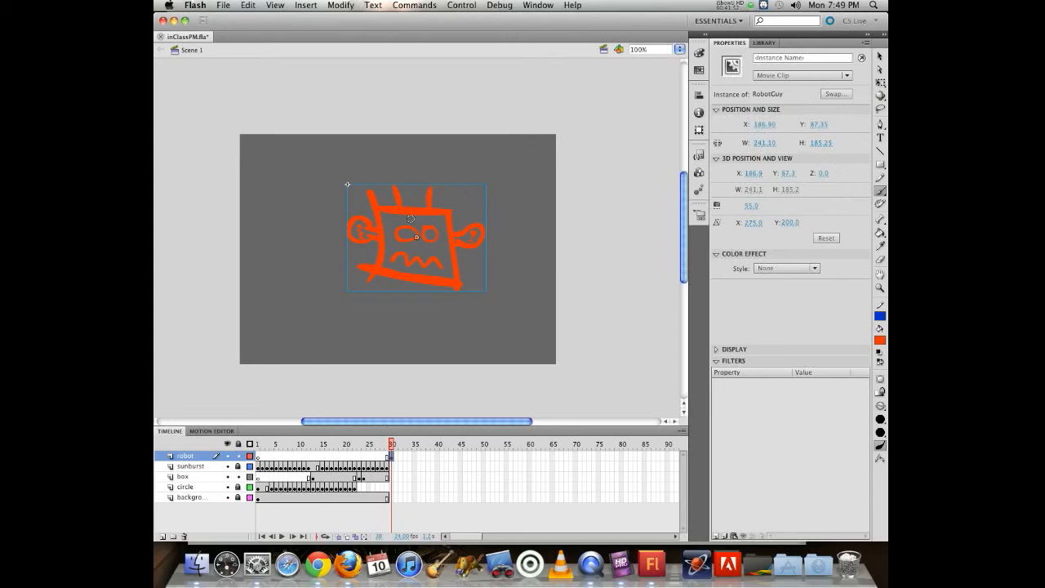
Step: Nudge RobotGuy slightly down-left in frame 30, then add keyframes at frames 31 to 33, moving it to about X 45, Y 215
click(880, 55)
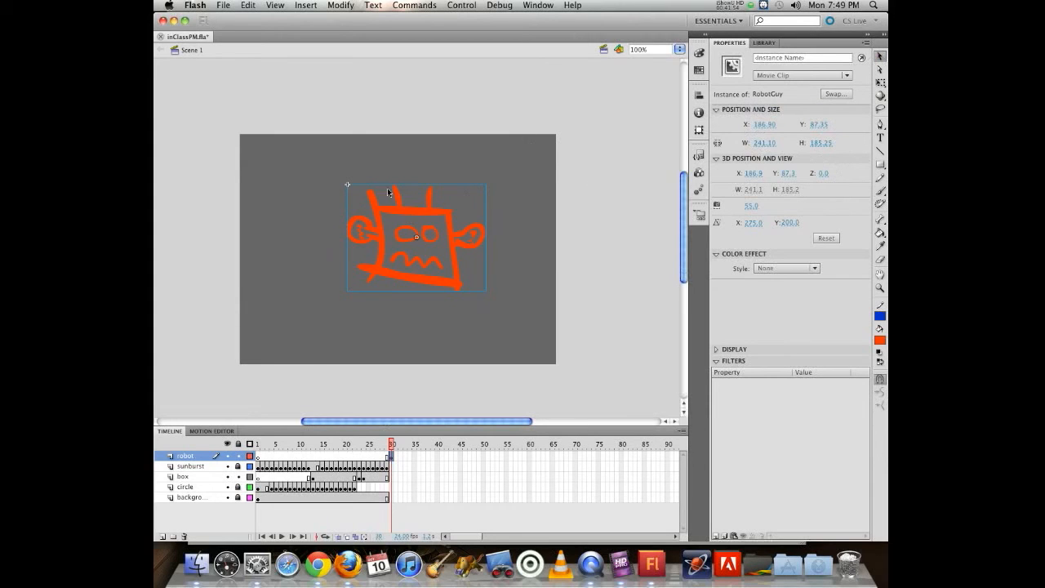
mouse_move(399, 206)
mouse_down()
mouse_move(394, 170)
mouse_move(389, 212)
mouse_up()
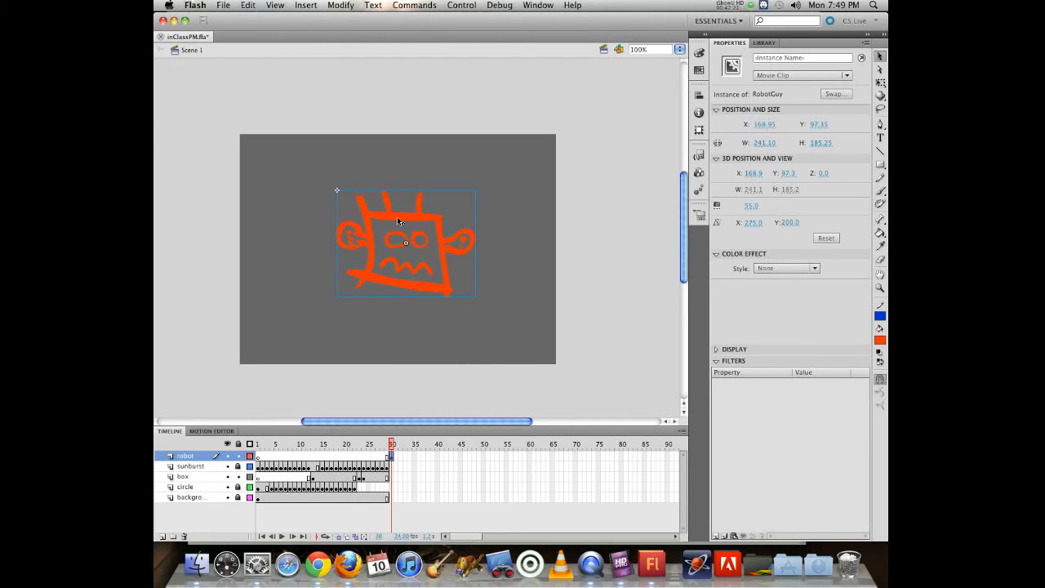
click(394, 456)
key(F6)
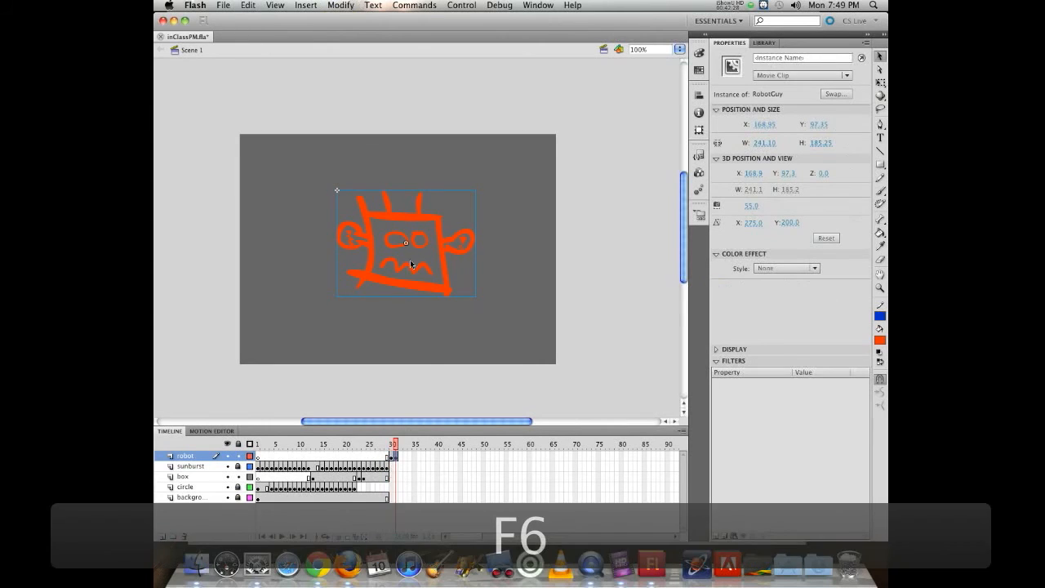
drag(413, 218, 339, 303)
key(F6)
key(F6)
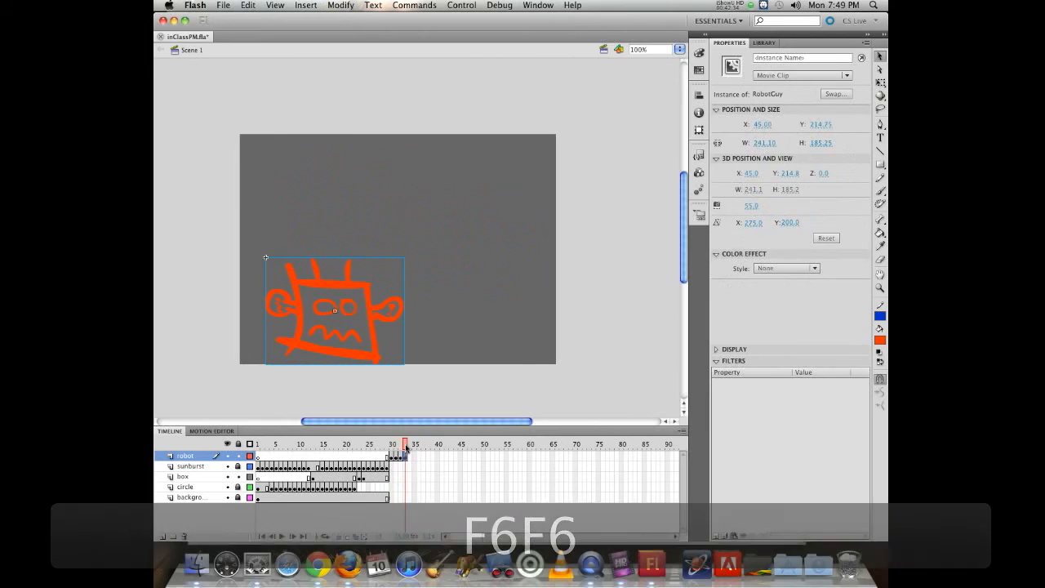
Step: Extend the robot layer to frame 50 and scrub the playhead back to frame 46
drag(405, 445, 408, 417)
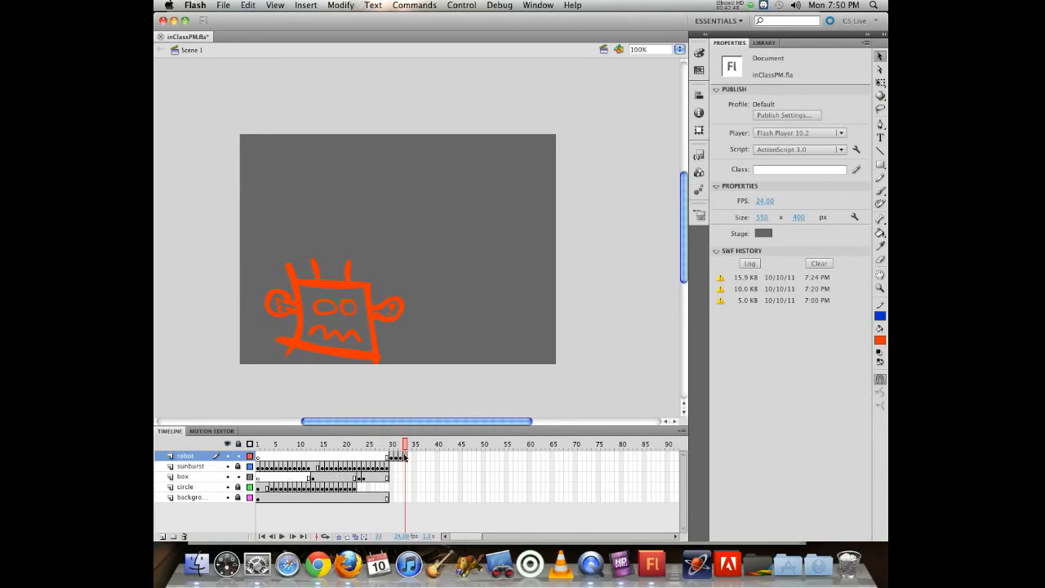
mouse_move(404, 445)
mouse_down()
mouse_move(393, 444)
mouse_move(405, 445)
mouse_up()
click(483, 456)
key(F5)
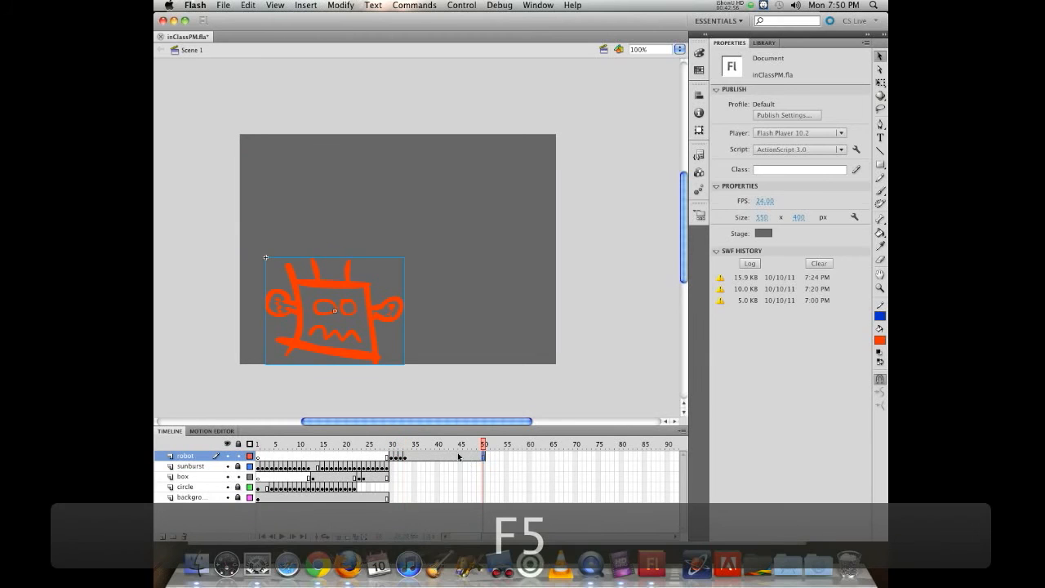
drag(482, 445, 464, 430)
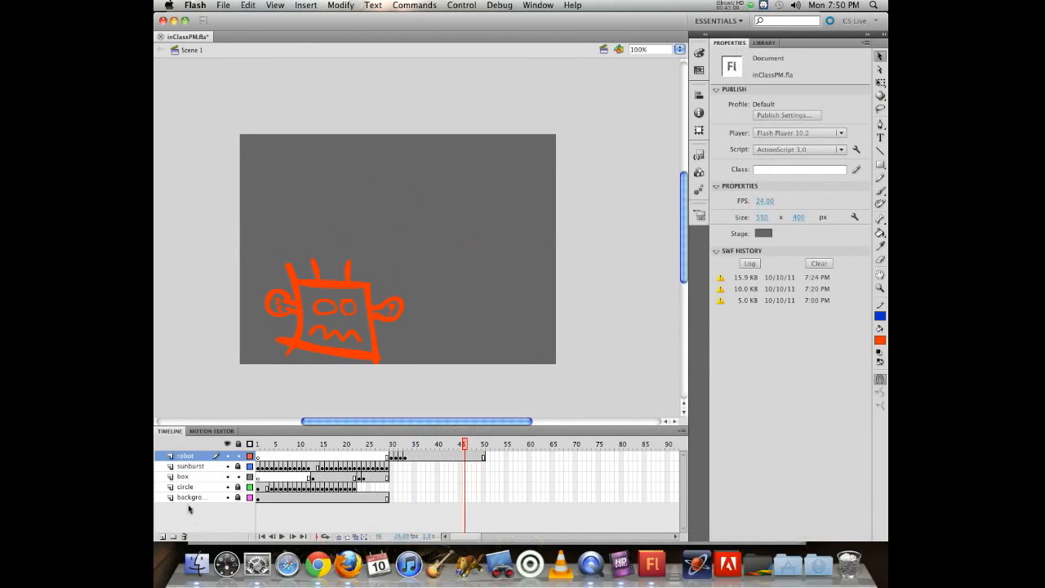
Step: Add a new layer above robot and scatter about ten RobotGuy instances from the library across the stage
click(161, 537)
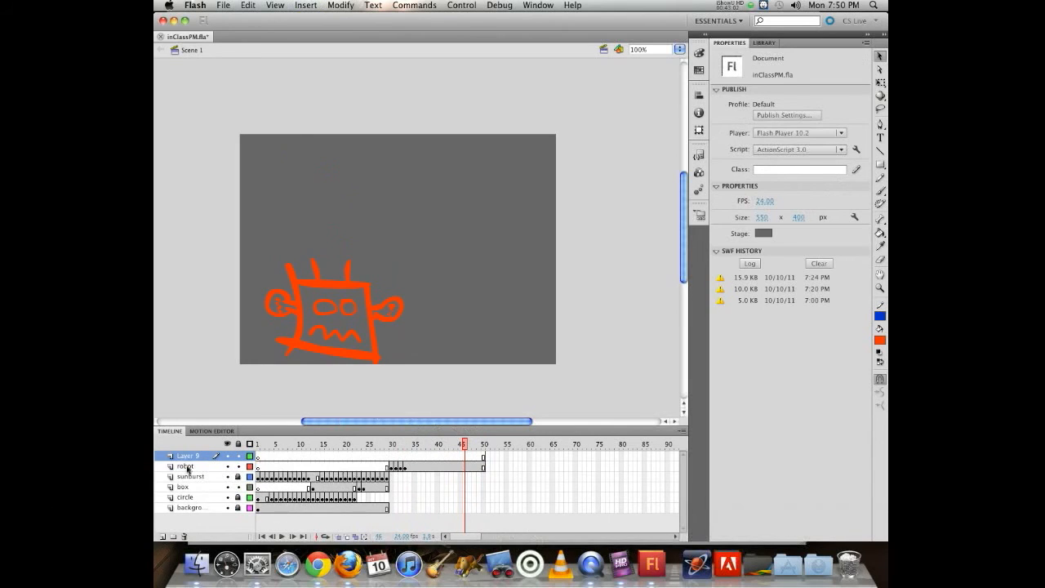
click(763, 42)
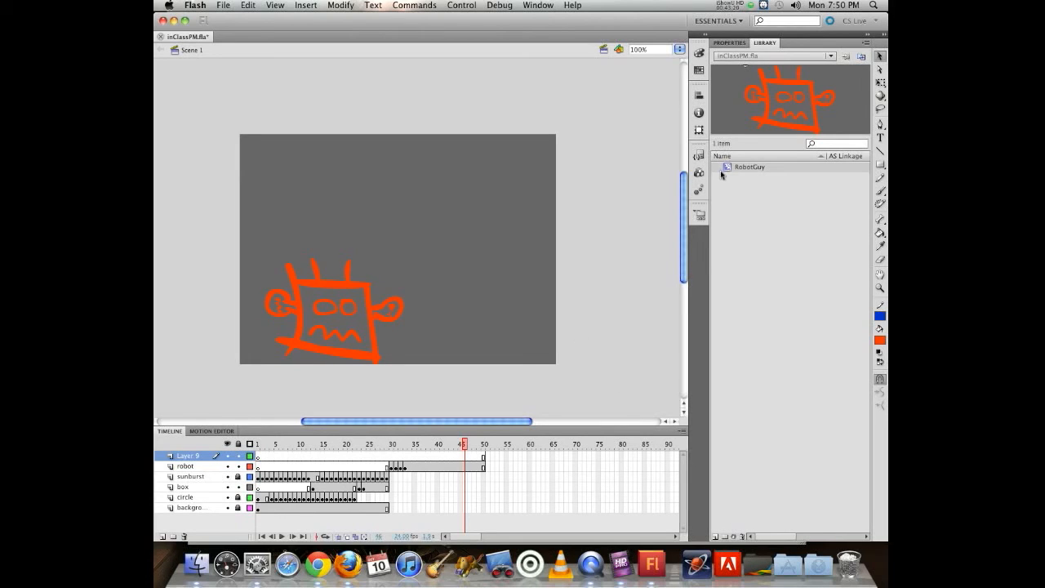
drag(488, 187, 490, 190)
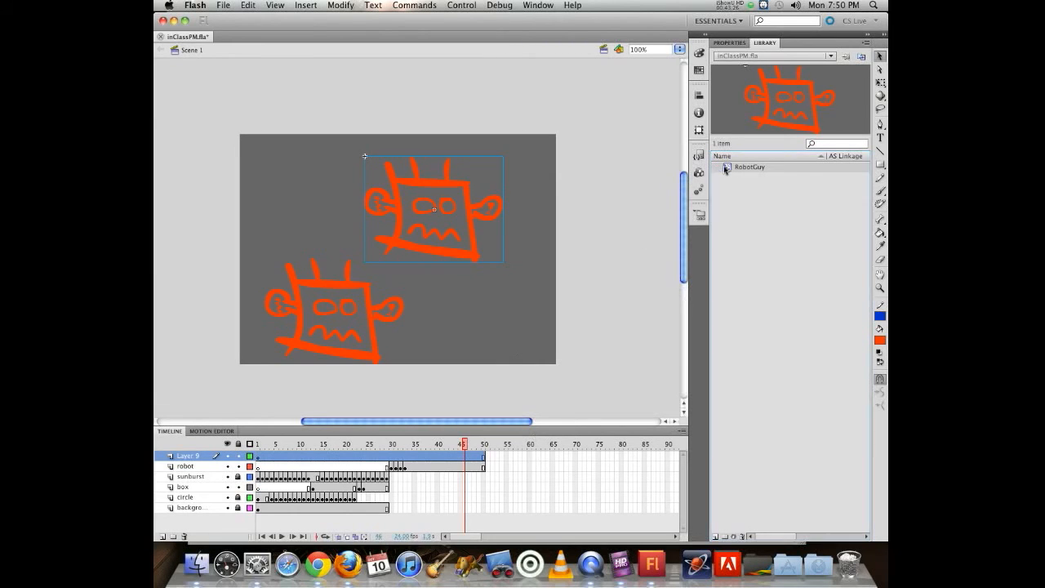
drag(723, 169, 346, 204)
drag(727, 169, 421, 325)
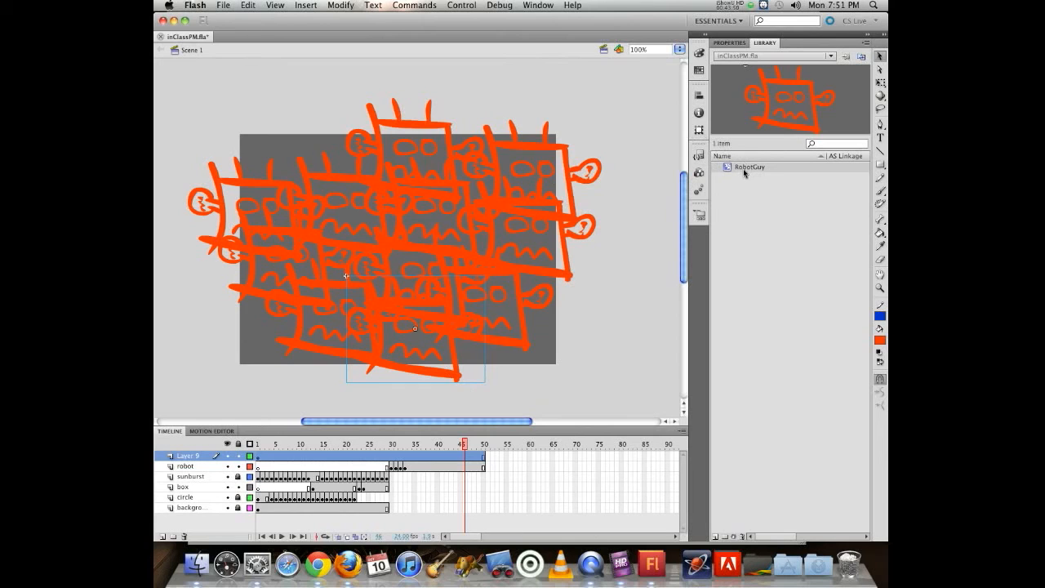
Step: Edit the RobotGuy symbol in place, fill the face with yellow using the Paint Bucket, and return to Scene 1
double_click(409, 126)
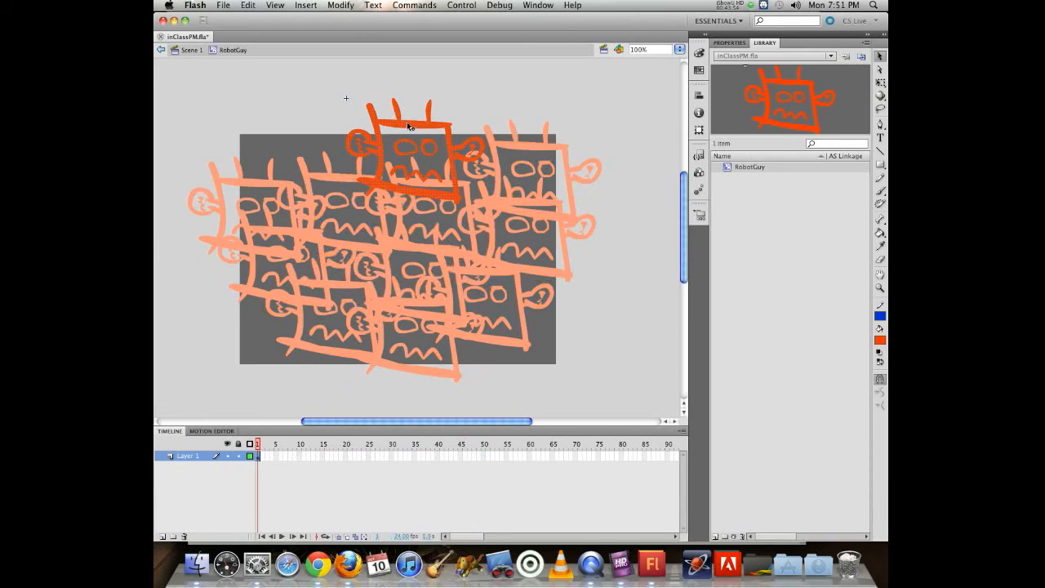
click(299, 122)
click(880, 232)
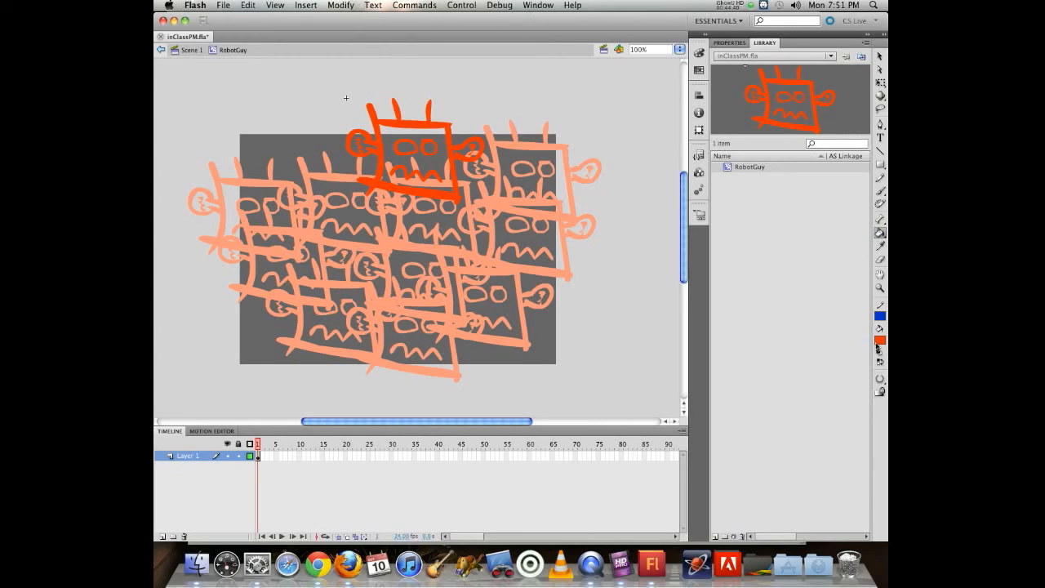
click(879, 340)
click(882, 414)
click(401, 141)
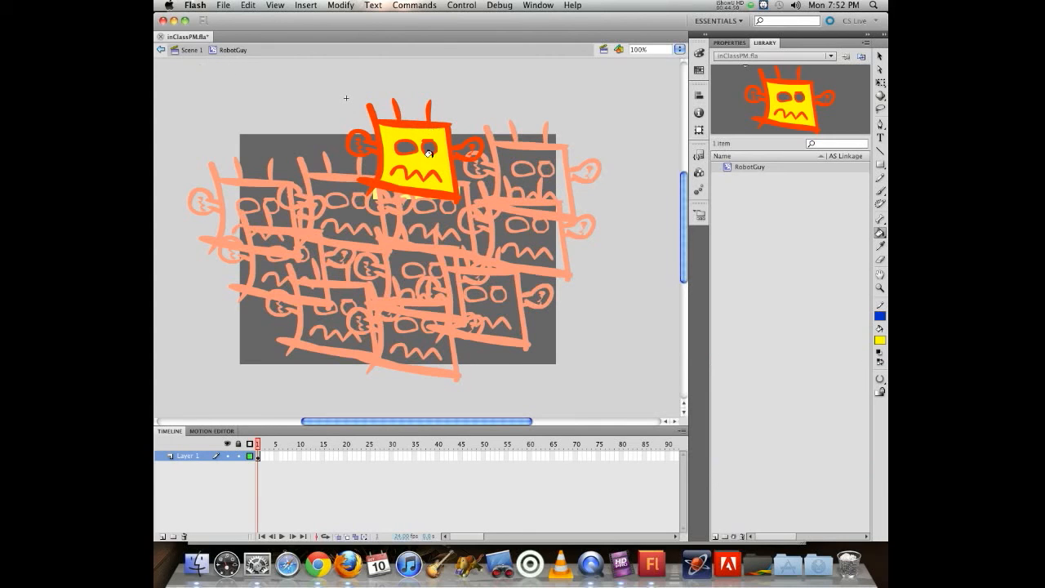
click(188, 50)
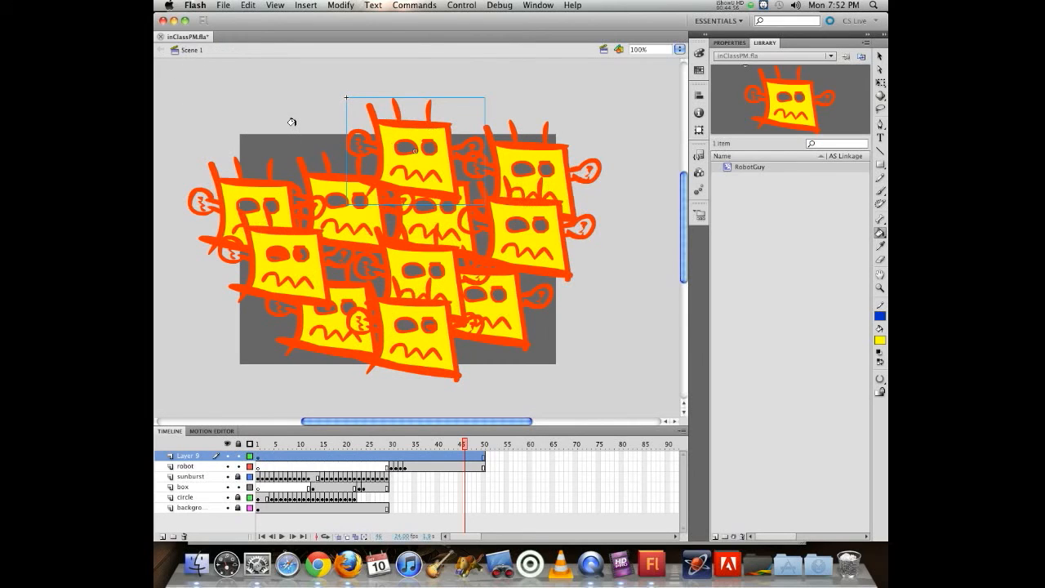
Step: Move the uppermost RobotGuy instance up off the stage and back into the group, then select an instance at the group's lower left
click(880, 55)
drag(387, 161, 328, 116)
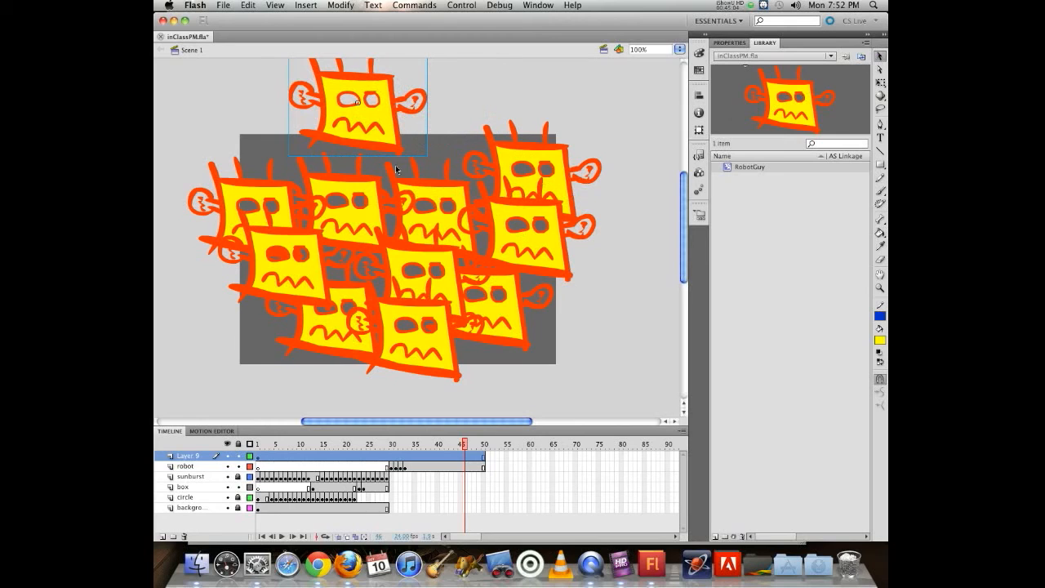
drag(367, 132, 427, 186)
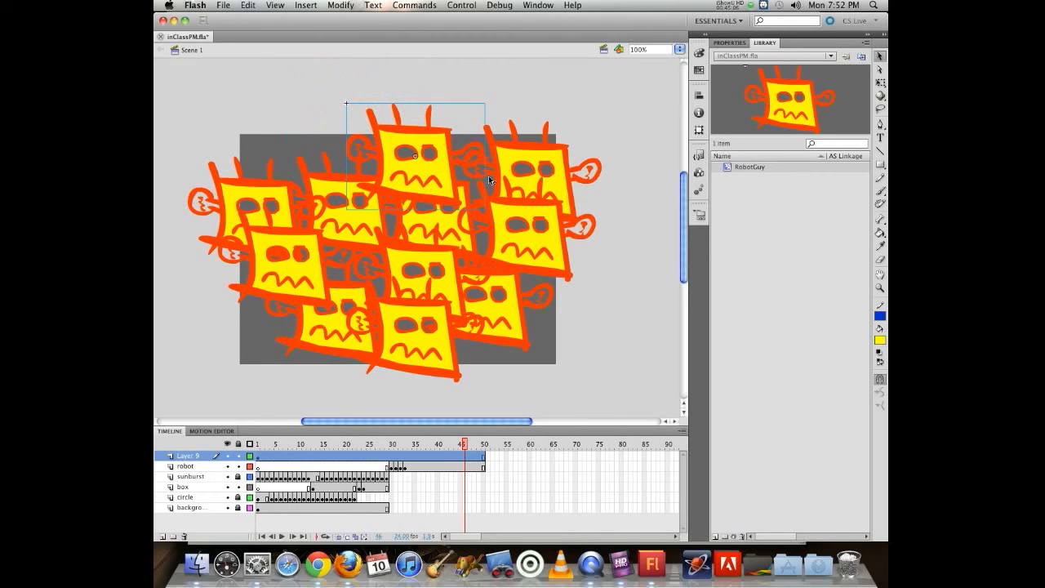
click(529, 305)
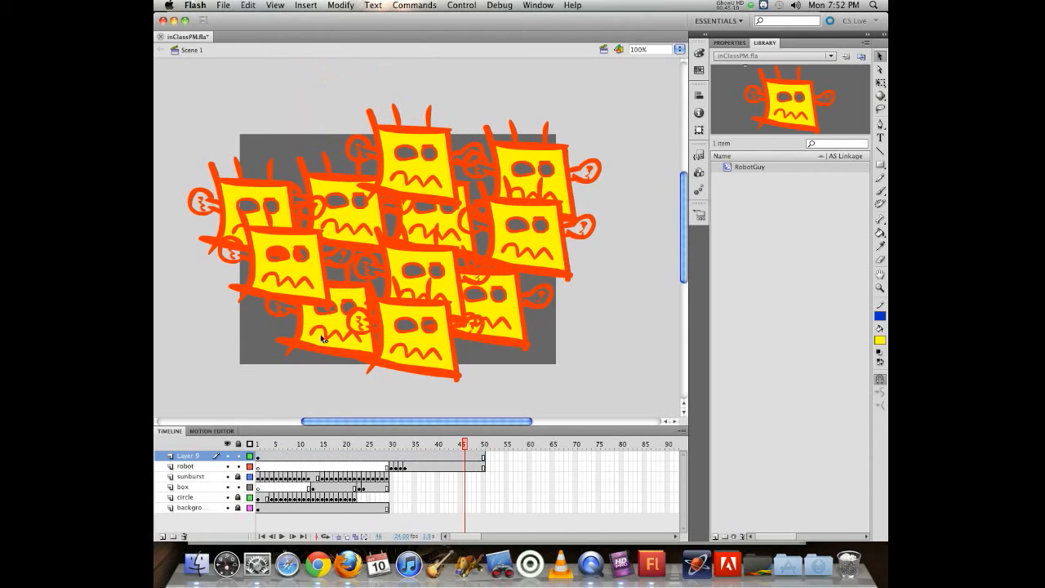
click(297, 274)
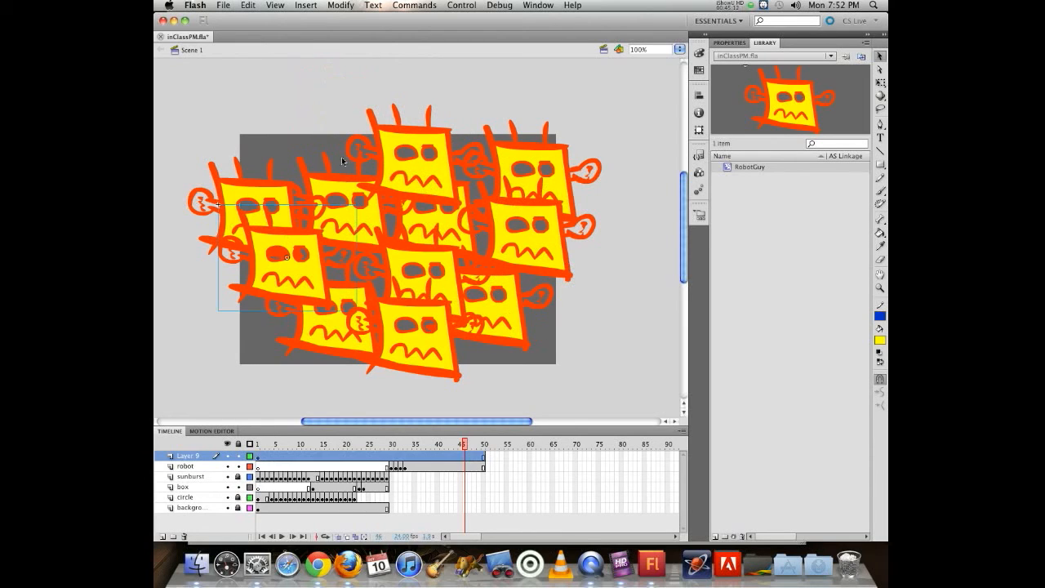
Step: Show the selected instance's properties, then move the top-centre RobotGuy slightly up and the upper-right one up and outward to about X 405, Y -63
click(729, 42)
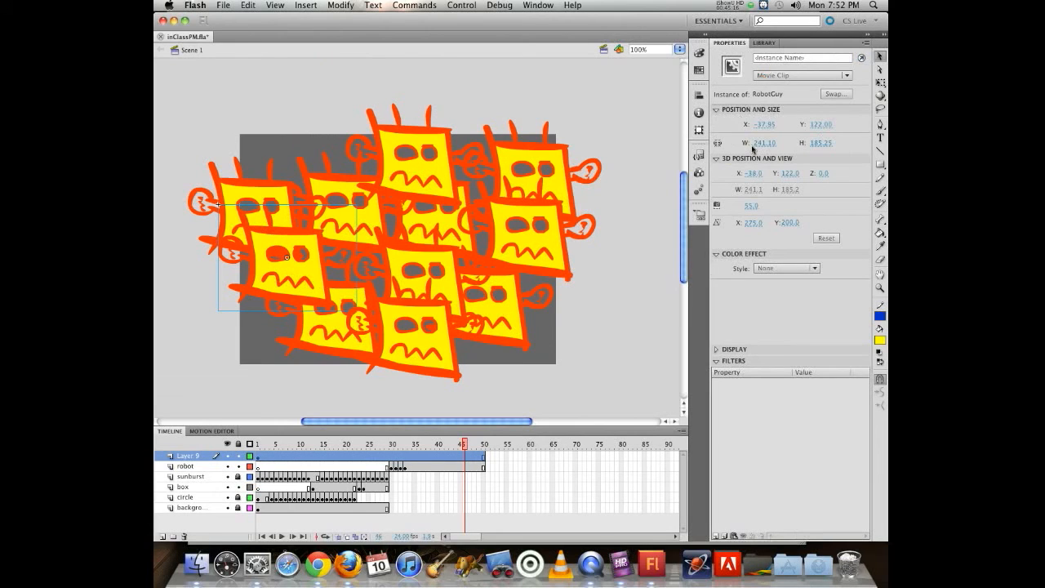
drag(411, 172, 431, 149)
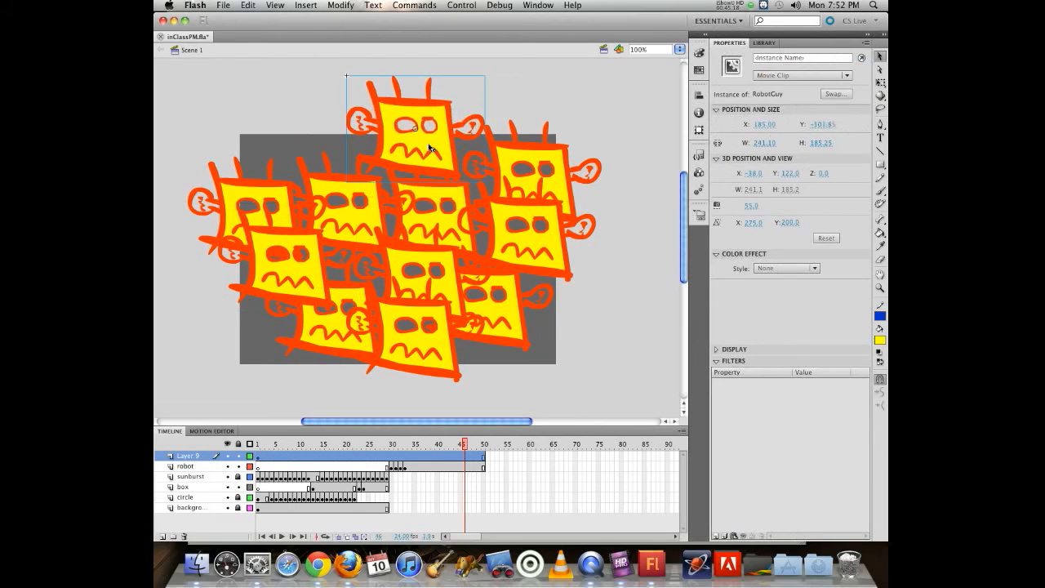
click(521, 171)
drag(524, 195, 543, 162)
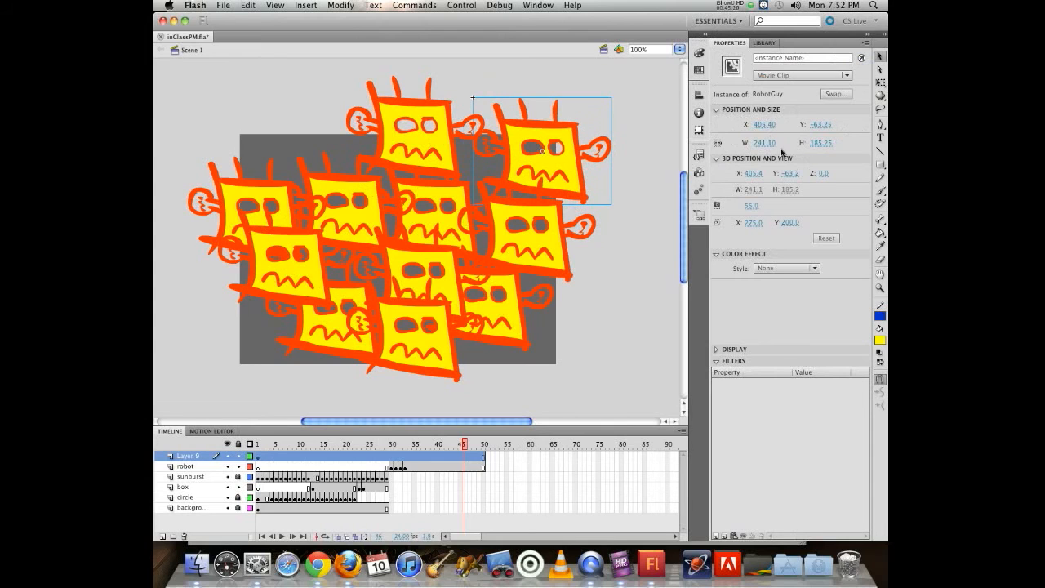
Step: With Free Transform, rotate the upper-right RobotGuy until it is tilted nearly upside down and shrink the lowest one to about 73 px square
click(879, 82)
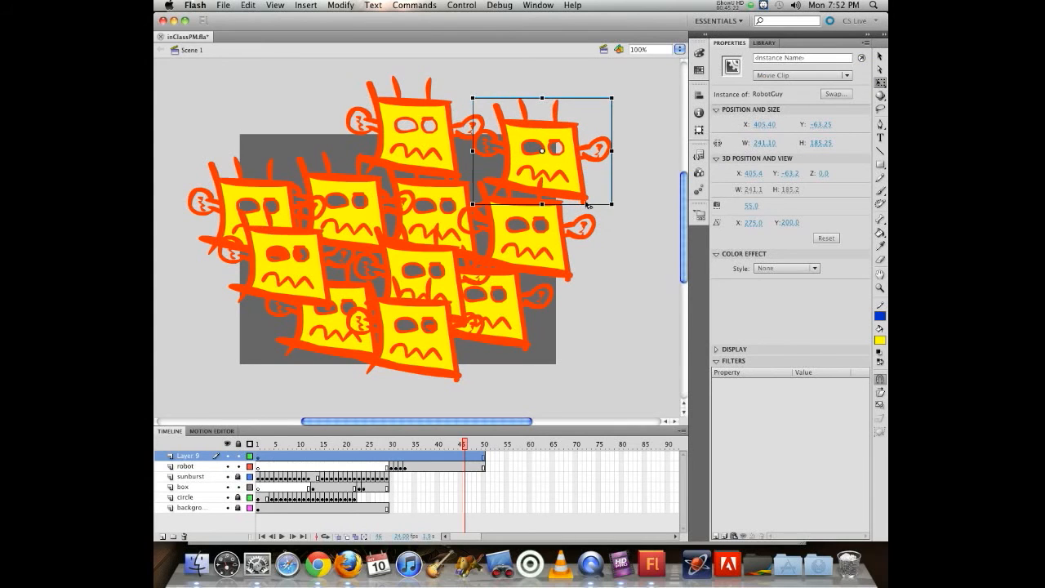
drag(621, 206, 492, 210)
click(458, 302)
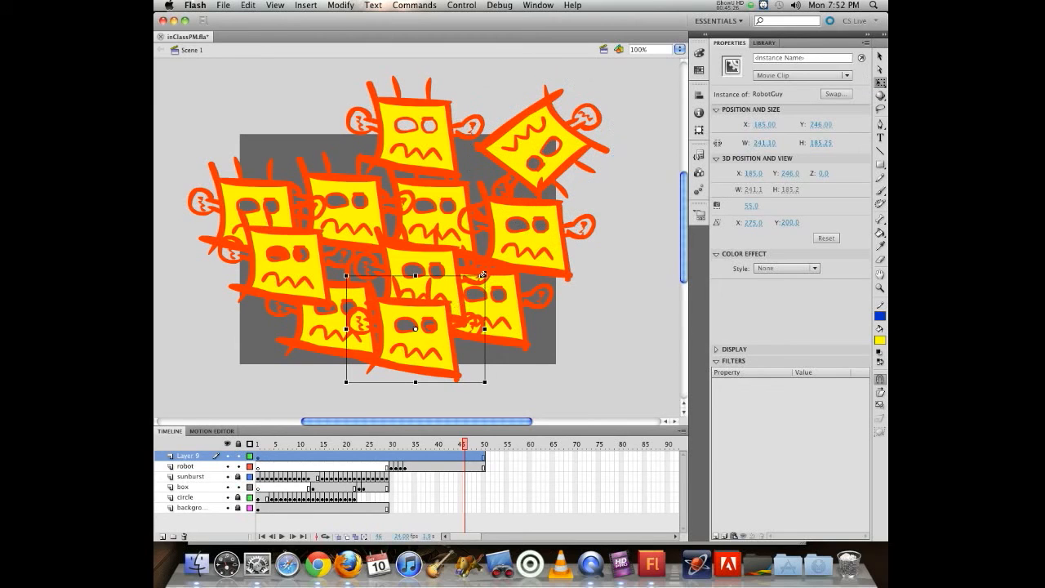
drag(483, 275, 437, 307)
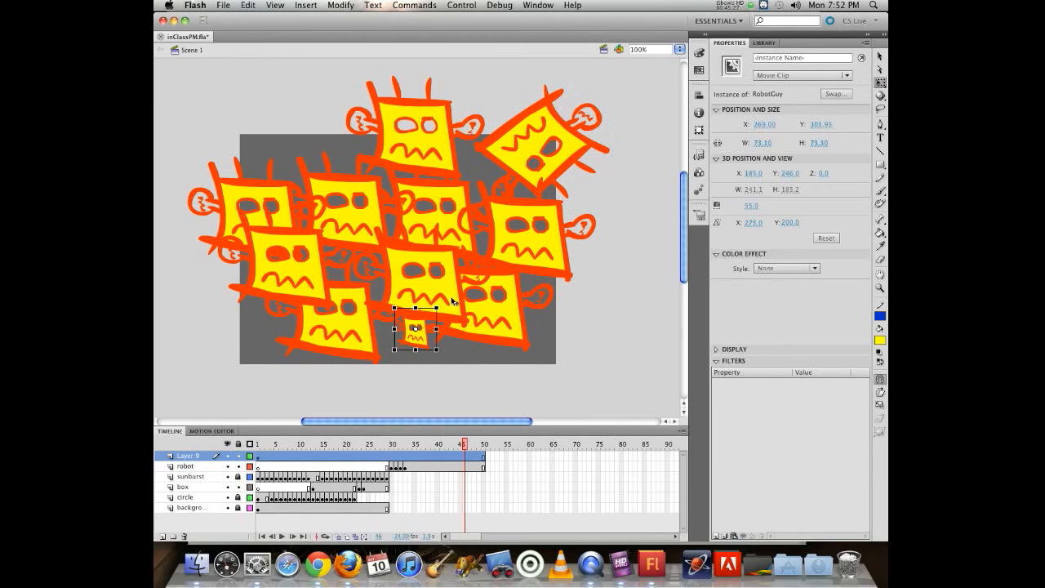
Step: Enlarge the right-hand RobotGuy to about 465 by 395 px and flip and squash the lower-left one to about 209 by 95 px
click(545, 256)
drag(597, 282, 665, 346)
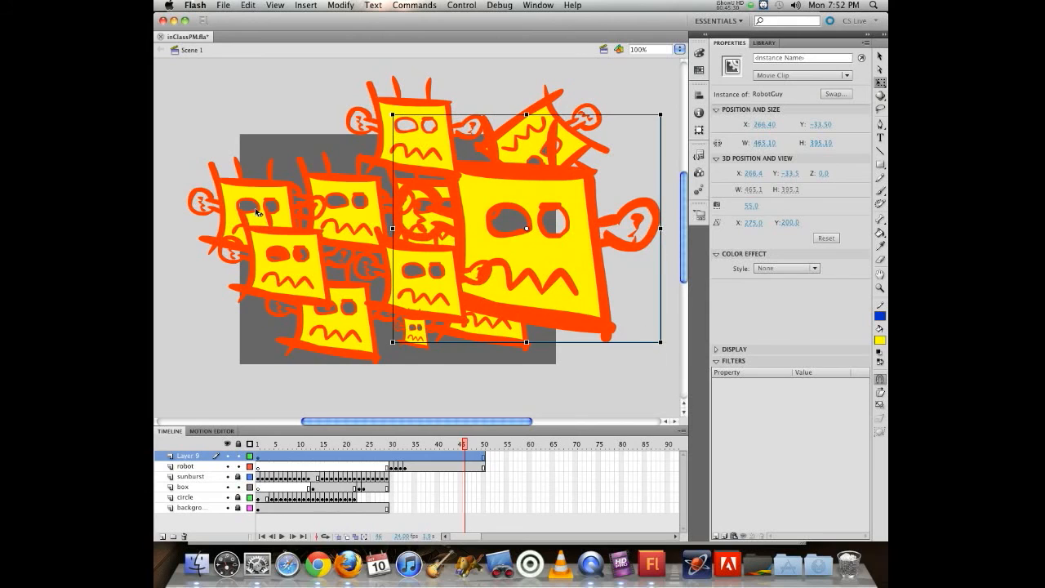
click(351, 208)
drag(356, 206, 346, 285)
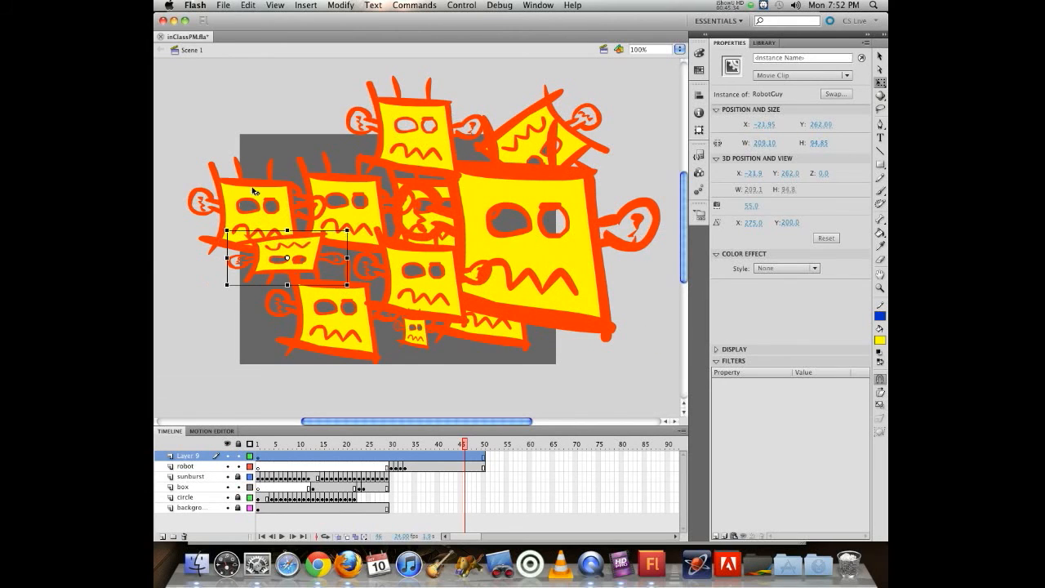
Step: Scale the upper-left RobotGuy to about 147 by 161 px and bring it nearer by lowering its 3D Z position
click(312, 174)
drag(326, 155, 300, 163)
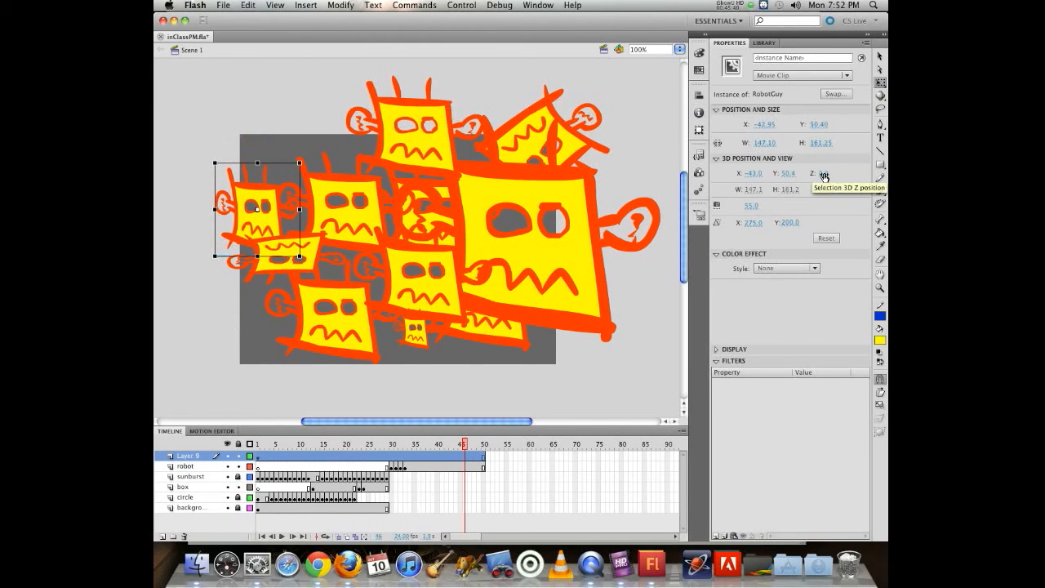
drag(822, 179, 792, 179)
mouse_move(699, 144)
mouse_down()
mouse_move(770, 156)
mouse_move(712, 147)
mouse_up()
Step: Push the RobotGuy at the stage's upper middle back in 3D space to a Z position of about 234
click(343, 221)
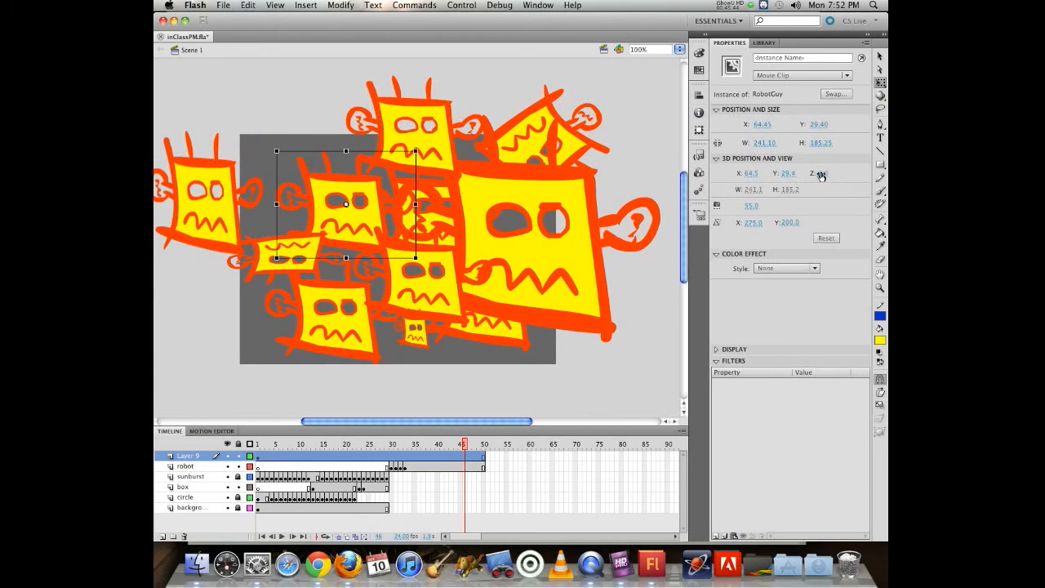
drag(824, 173, 888, 181)
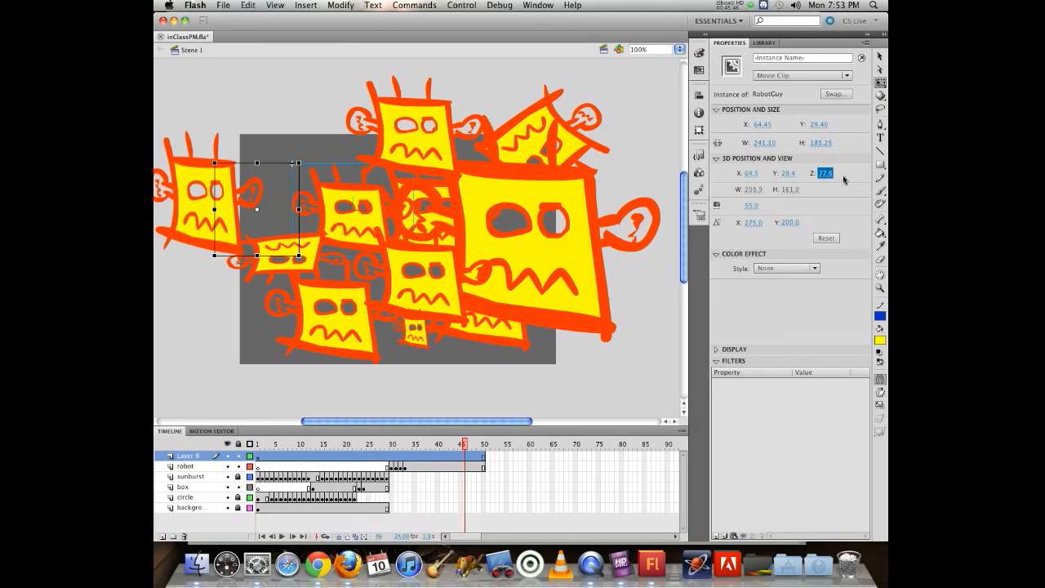
drag(824, 176, 886, 182)
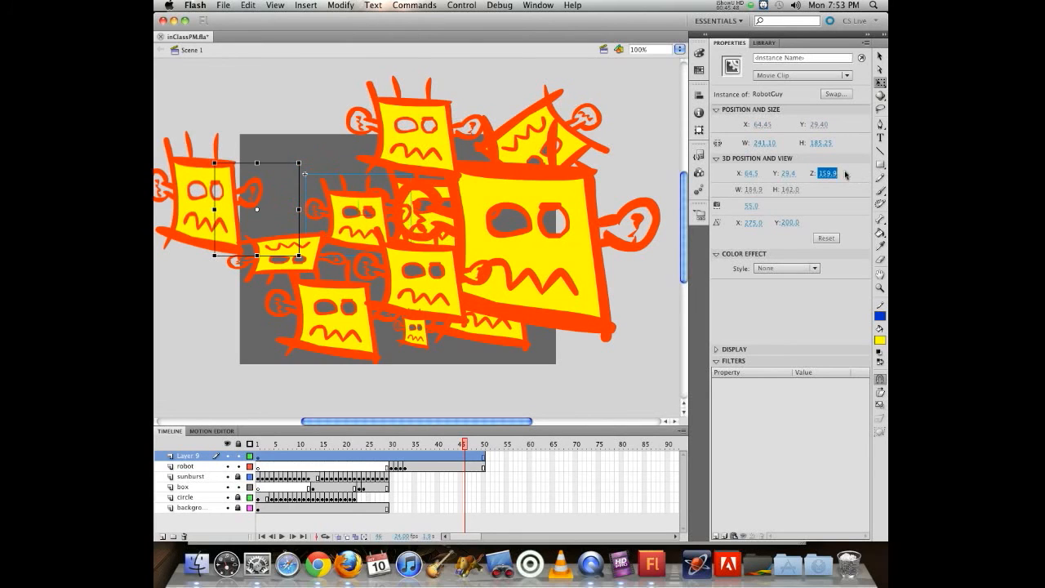
drag(818, 173, 879, 191)
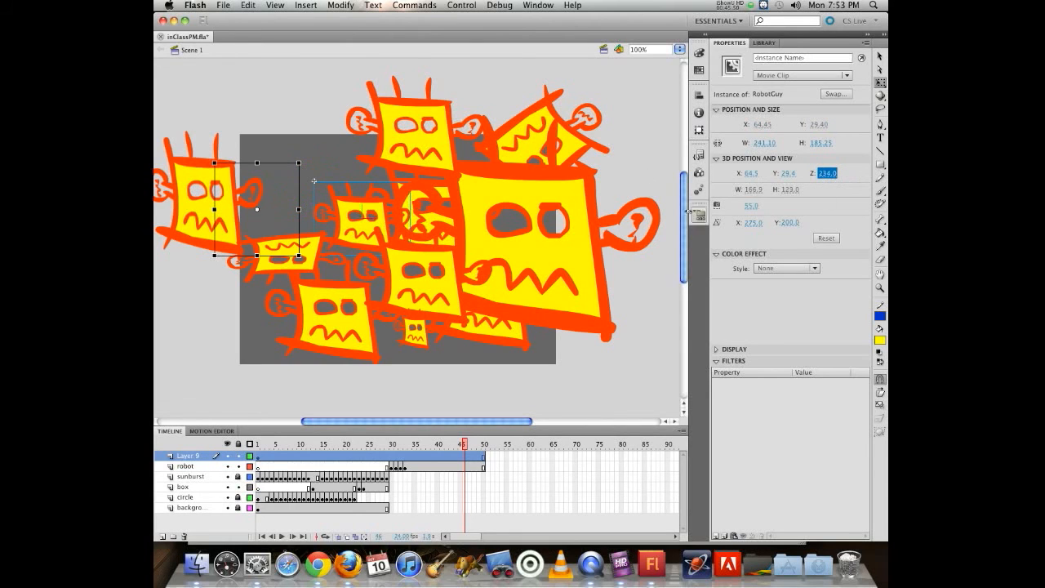
Step: Apply a 70% blue Tint colour effect (red 0, green 51, blue 255) to the RobotGuy at the stage's lower centre
click(424, 295)
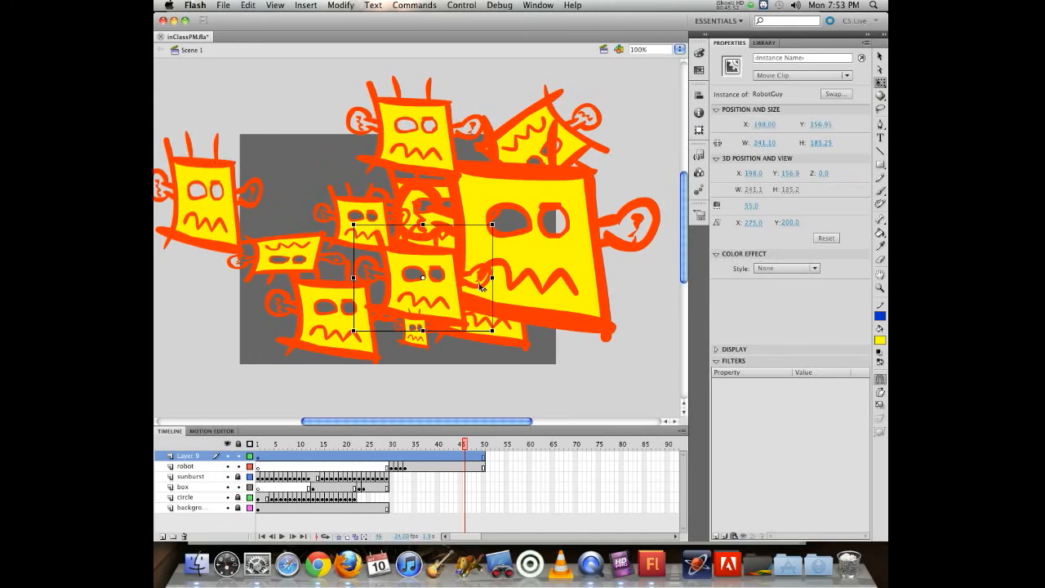
click(777, 267)
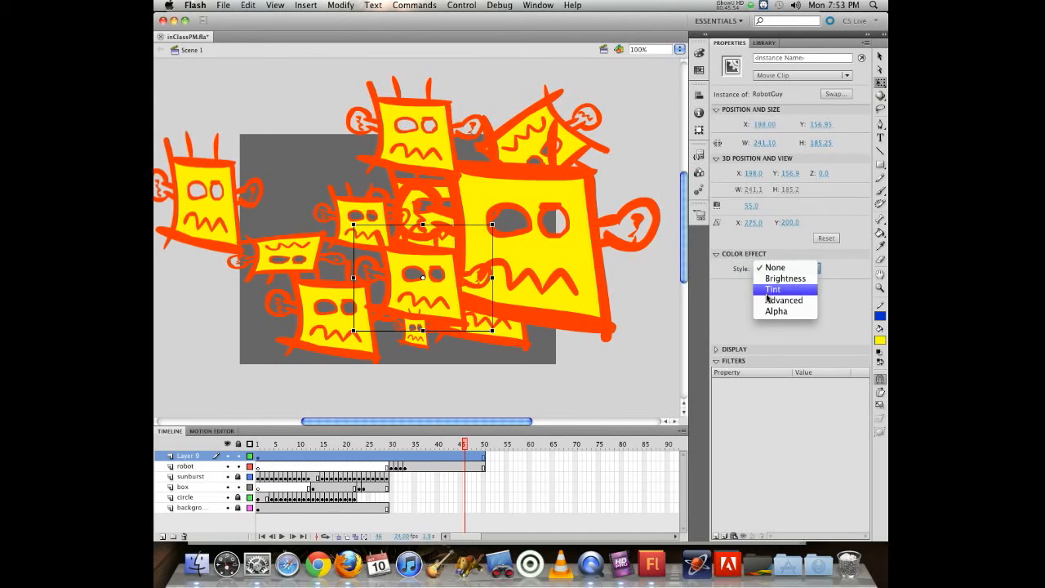
click(769, 293)
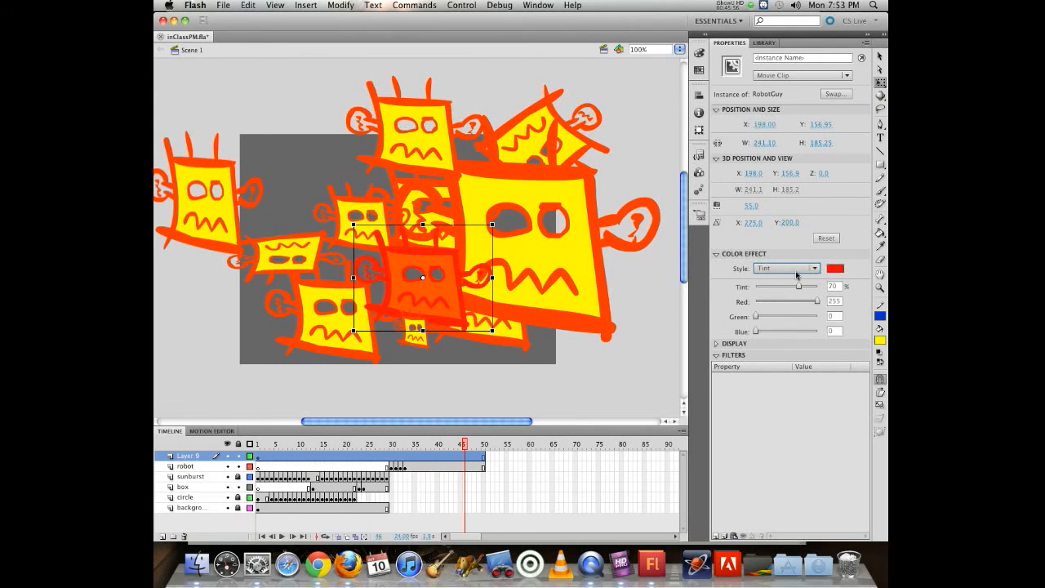
click(833, 269)
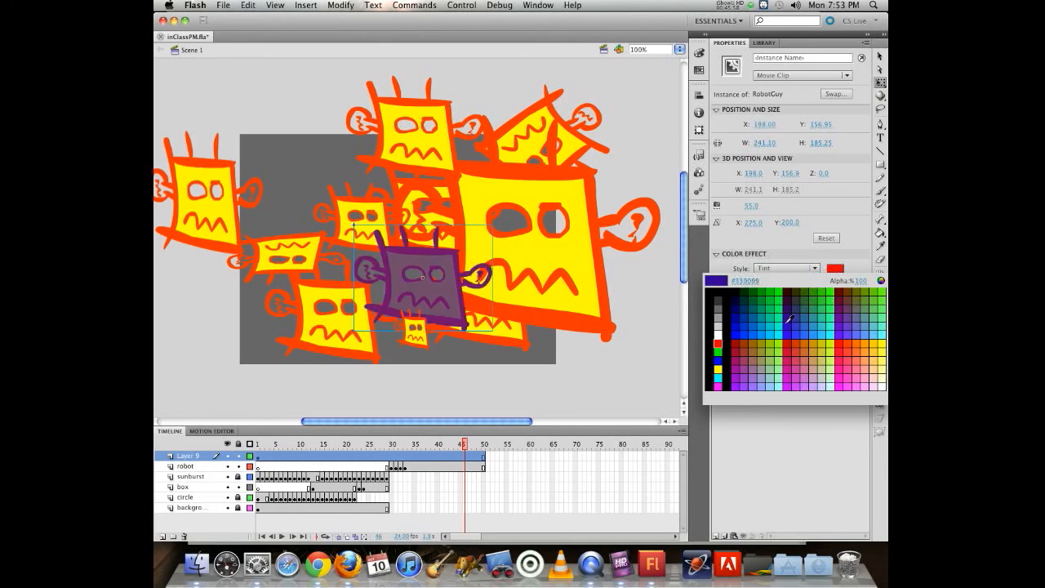
click(746, 331)
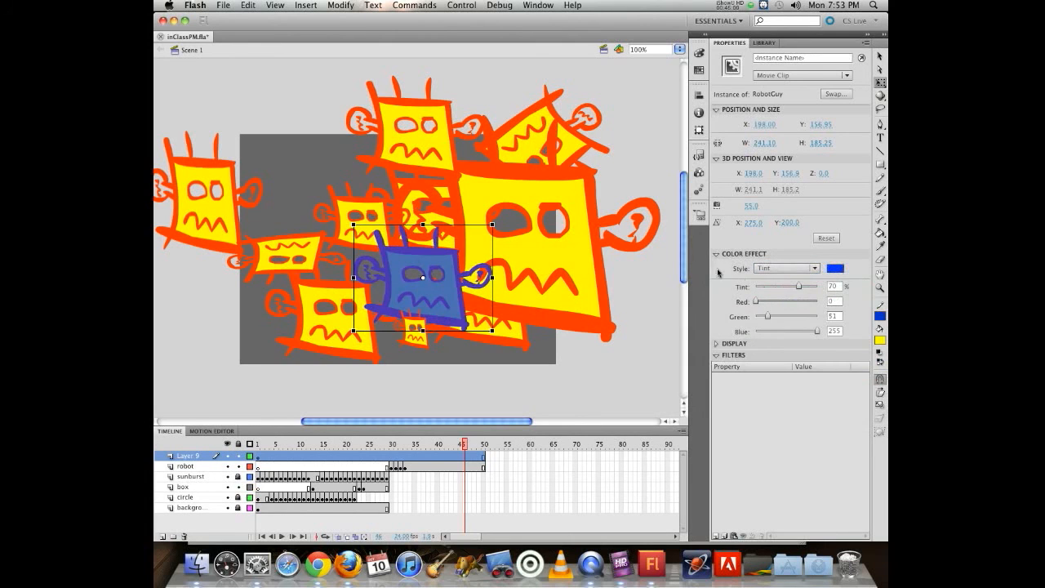
Step: Apply a 70% green Tint colour effect (red 102, green 153, blue 0) to the RobotGuy pushed back in 3D
click(362, 212)
click(788, 269)
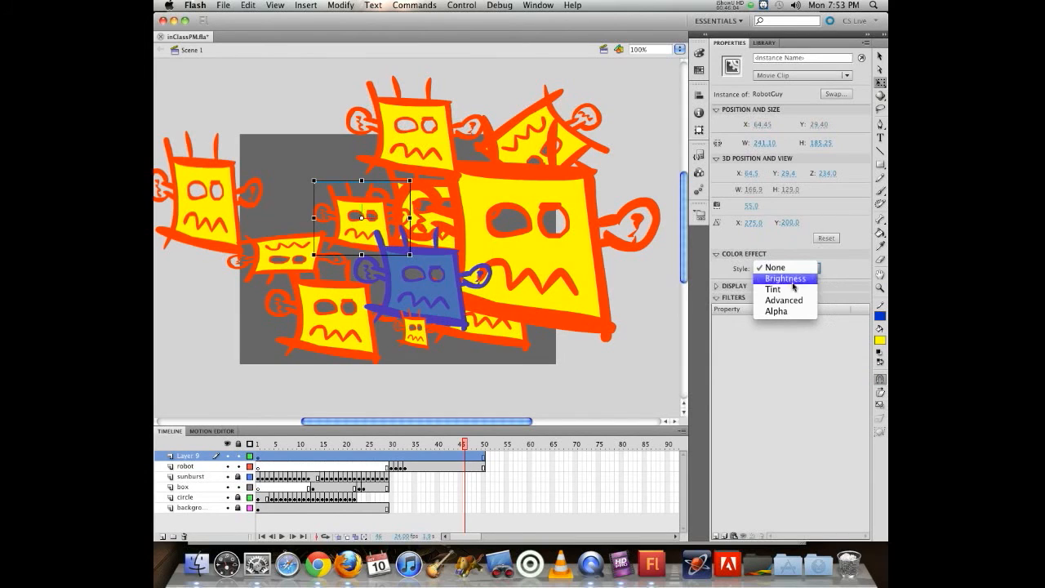
click(784, 292)
click(834, 268)
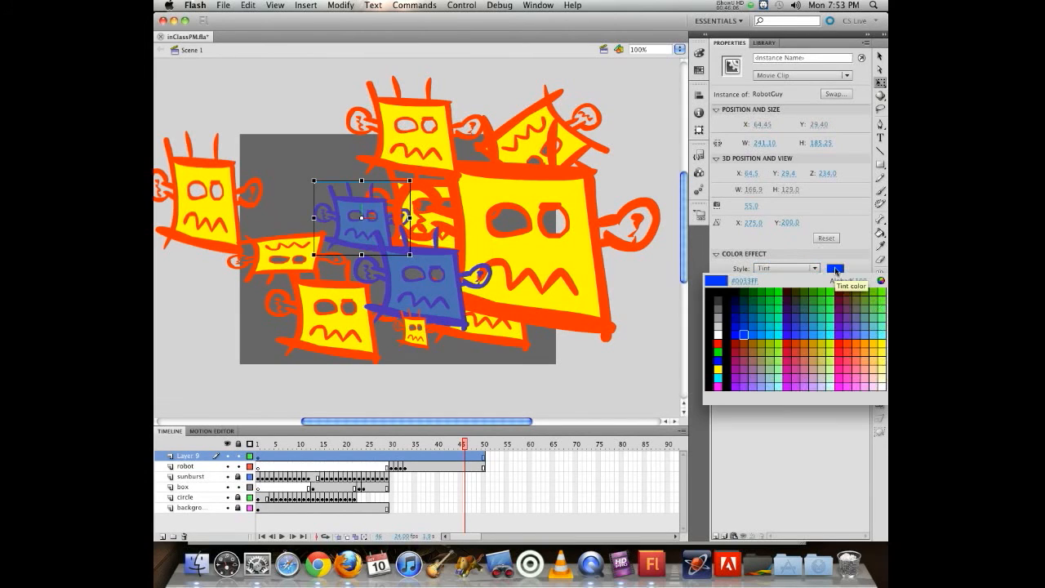
click(870, 294)
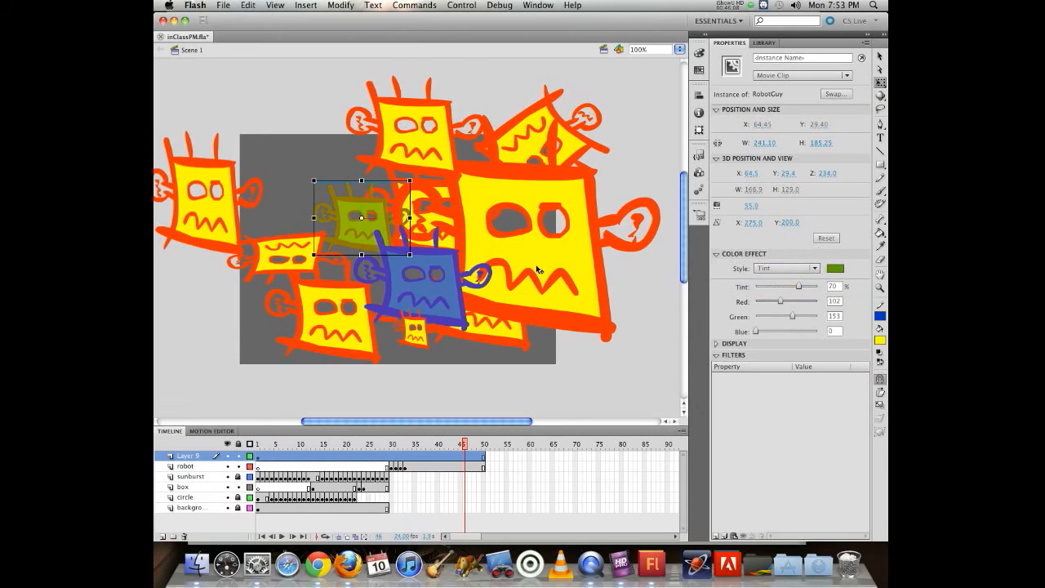
Step: Apply the Alpha colour effect to the robot at the stage's lower left and adjust it to make the robot semi-transparent
click(348, 295)
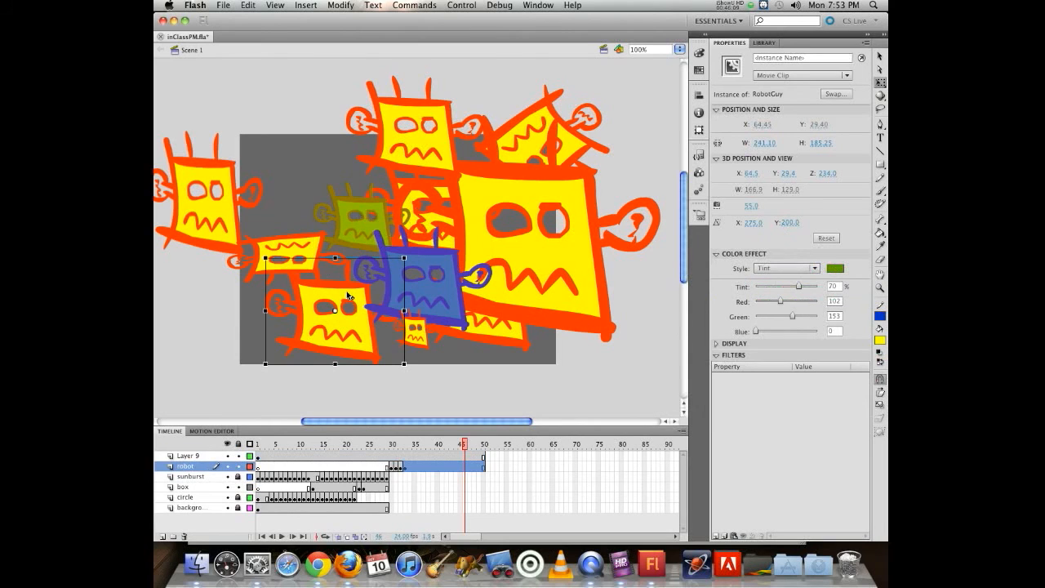
click(759, 268)
click(768, 313)
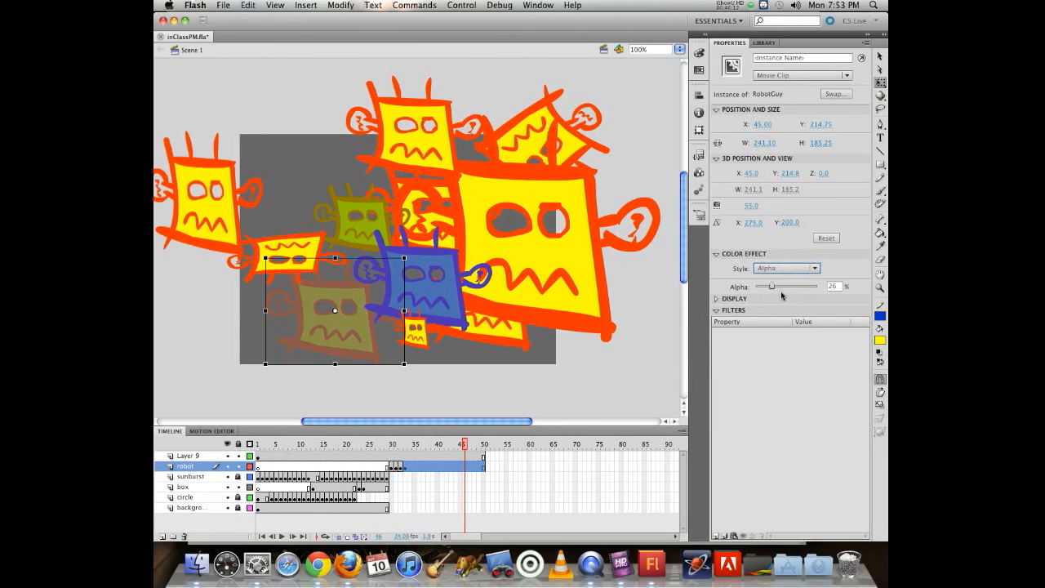
mouse_move(772, 285)
mouse_down()
mouse_move(803, 287)
mouse_move(762, 285)
mouse_up()
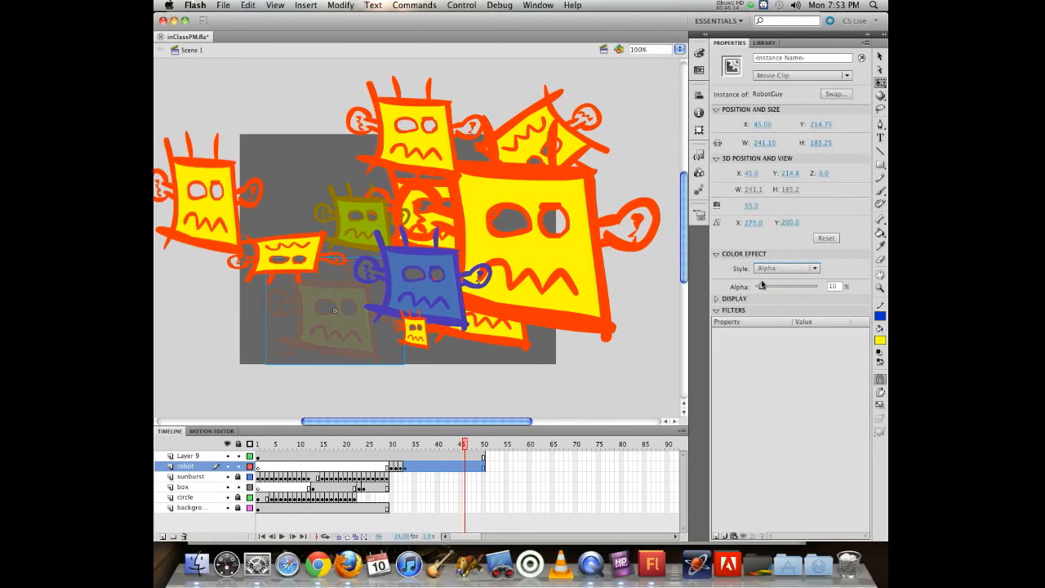
Step: Set the Alpha of the RobotGuy partly hidden beneath the enlarged one to 42% and move it up beside the rotated robot
click(486, 334)
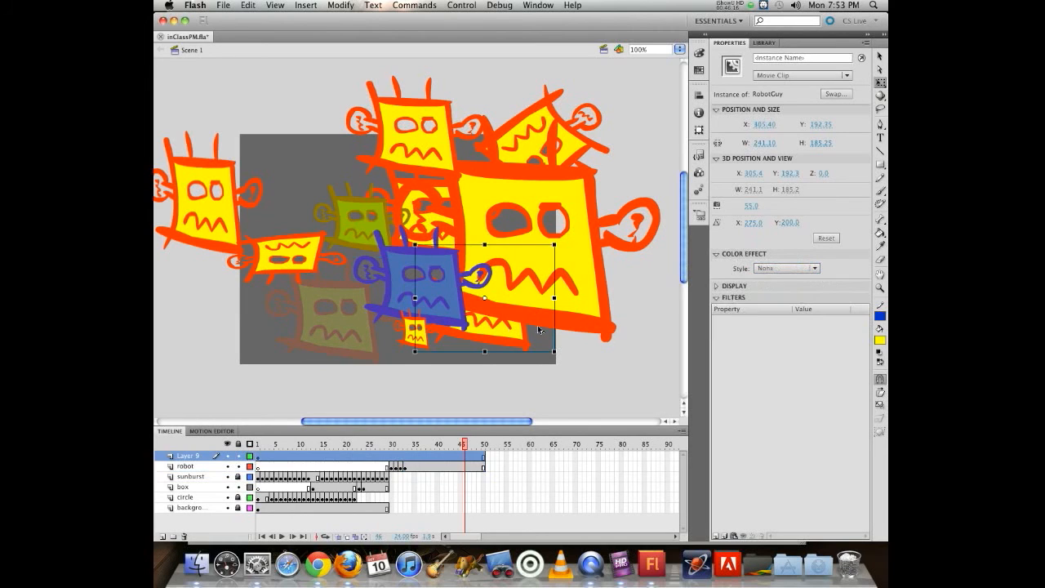
click(776, 272)
click(777, 311)
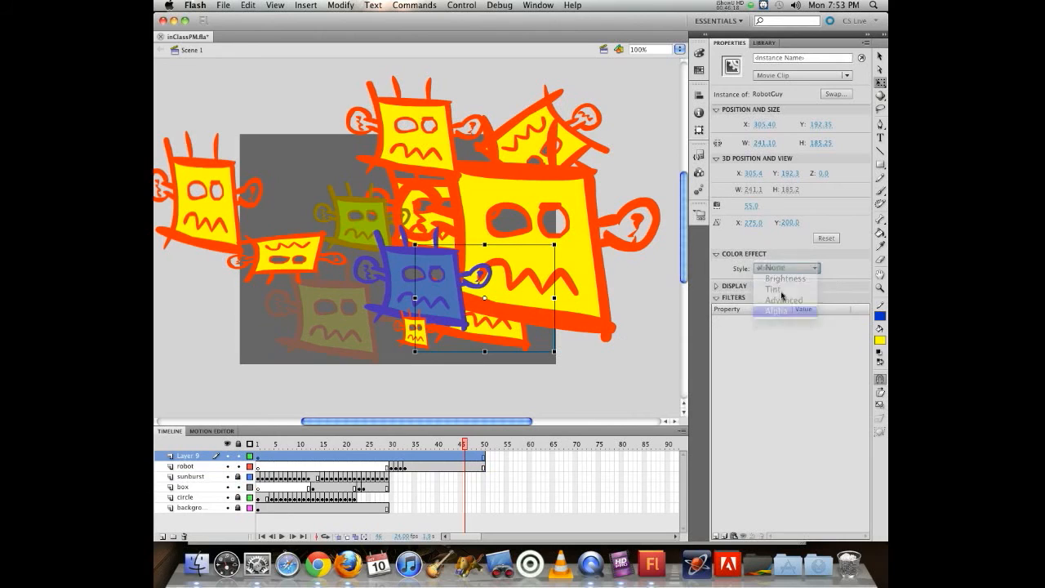
drag(768, 288, 781, 287)
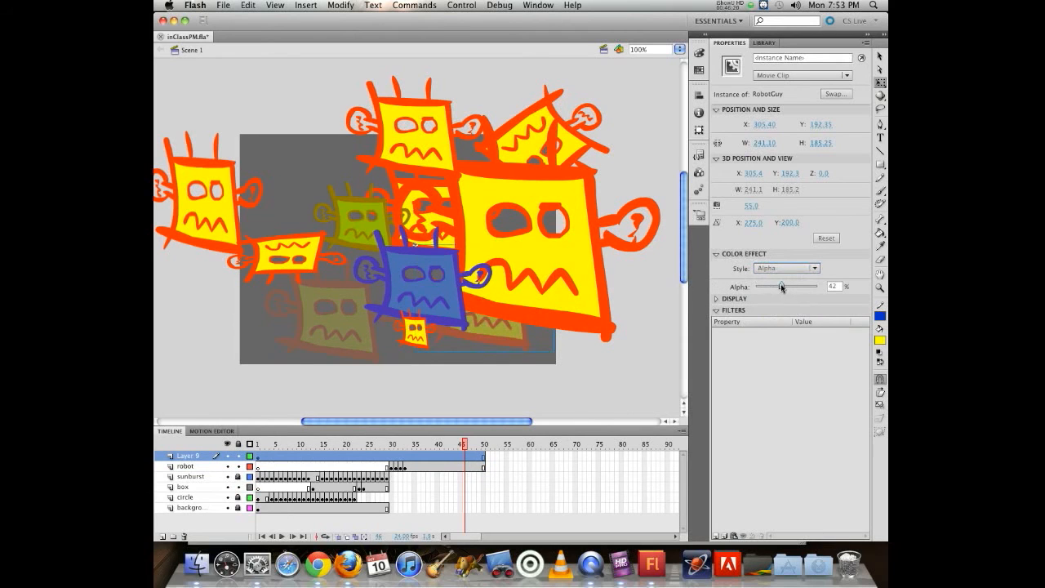
drag(509, 331, 555, 161)
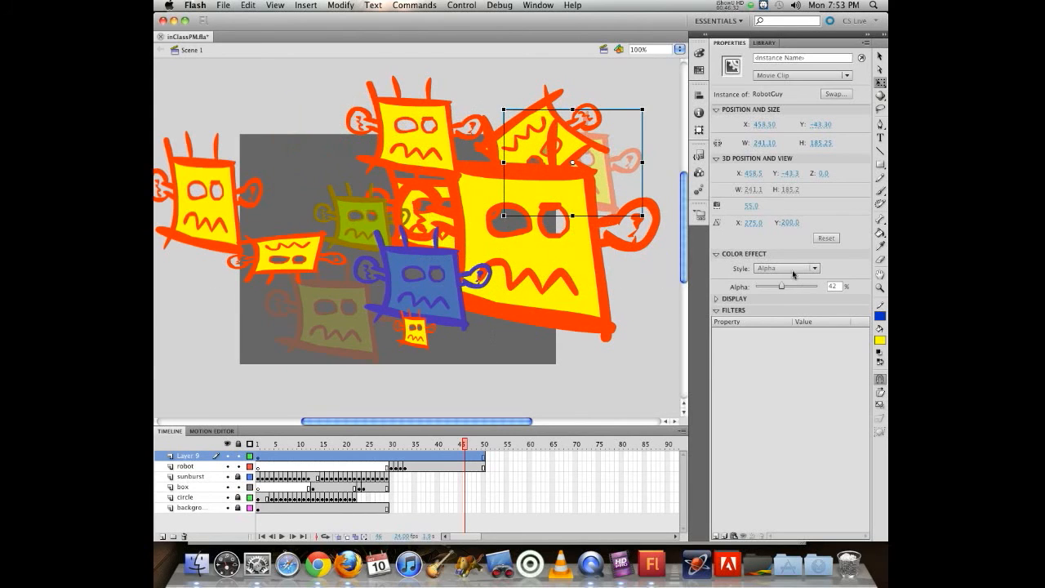
Step: Bring the semi-transparent RobotGuy to the front, move it down over the blue and tiny robots, and deselect it
click(337, 5)
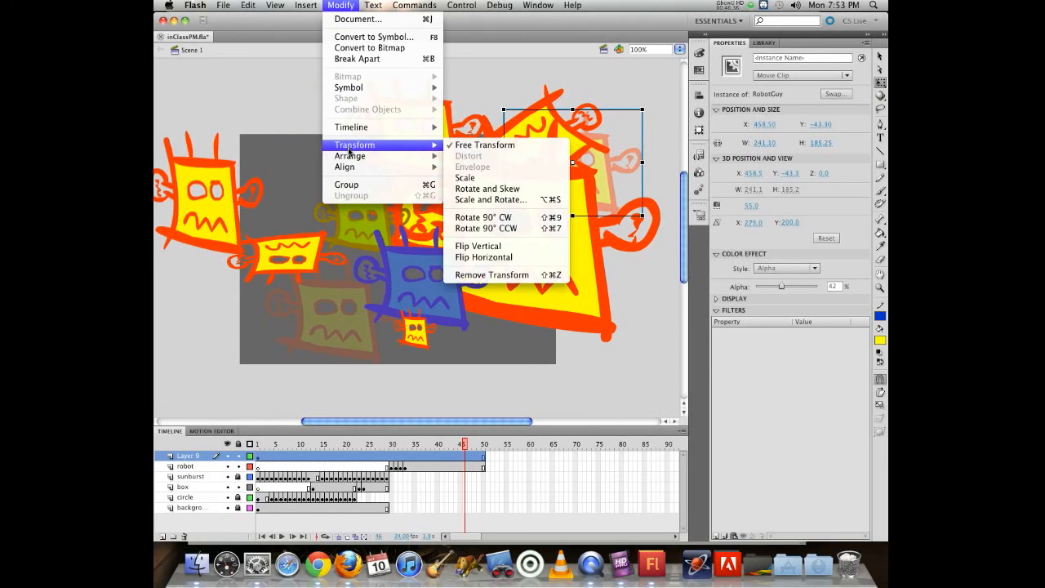
mouse_move(350, 157)
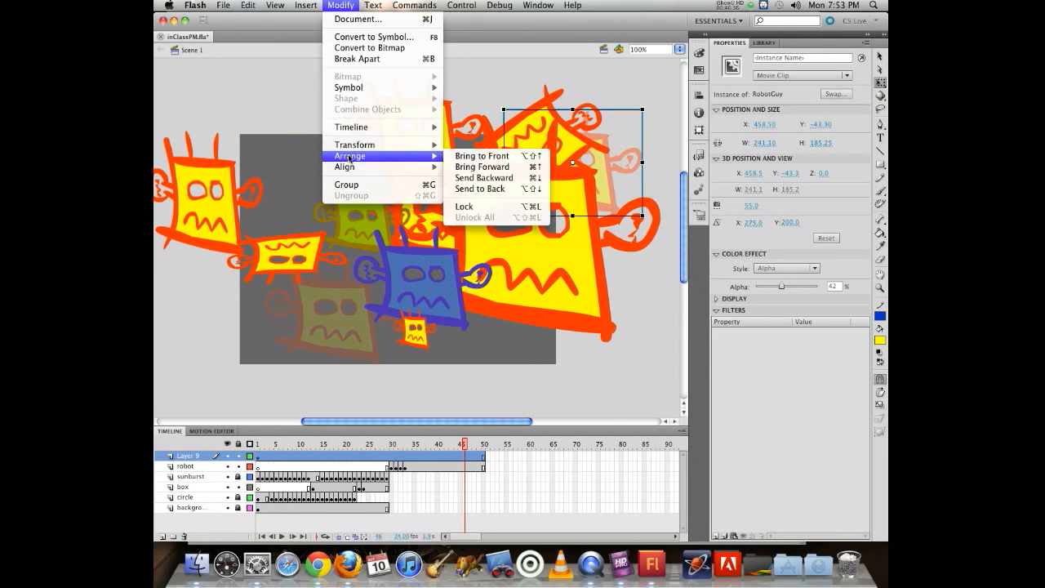
click(501, 160)
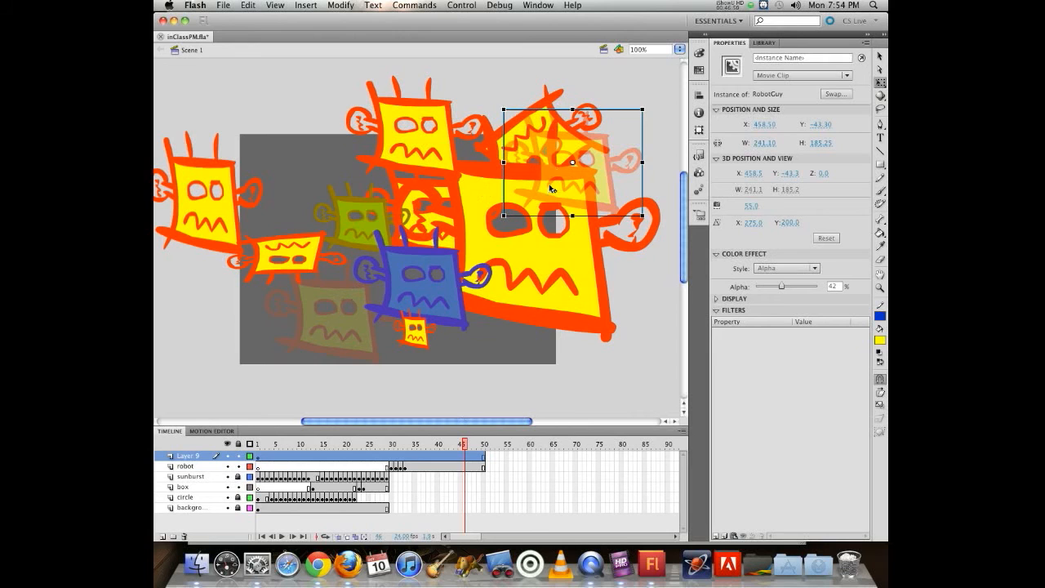
drag(549, 187, 429, 339)
click(345, 354)
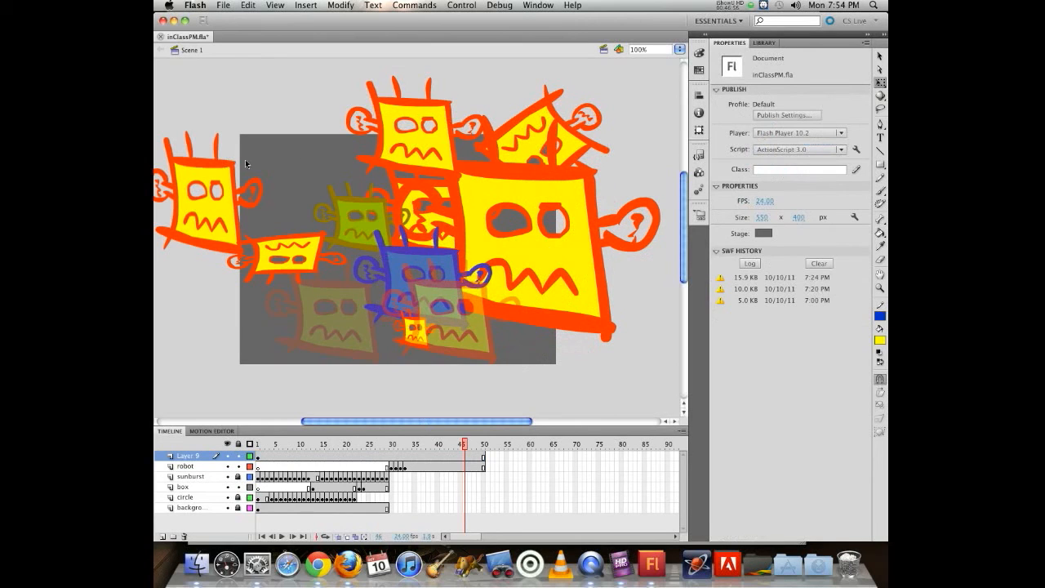
Step: Edit the enlarged RobotGuy's symbol in place and paint red pupils in both eyes with the Brush tool on a new layer
double_click(550, 258)
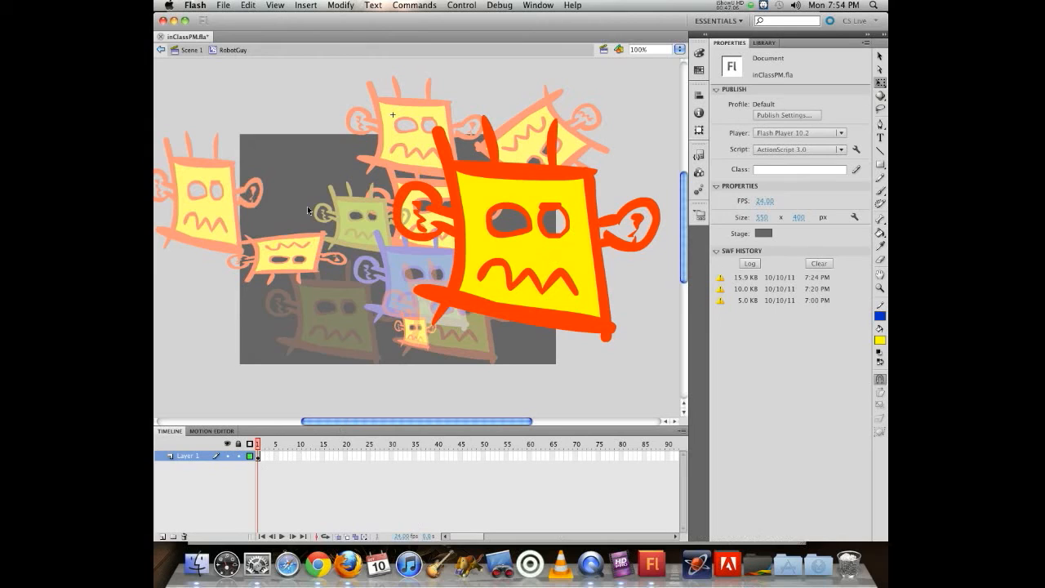
click(881, 191)
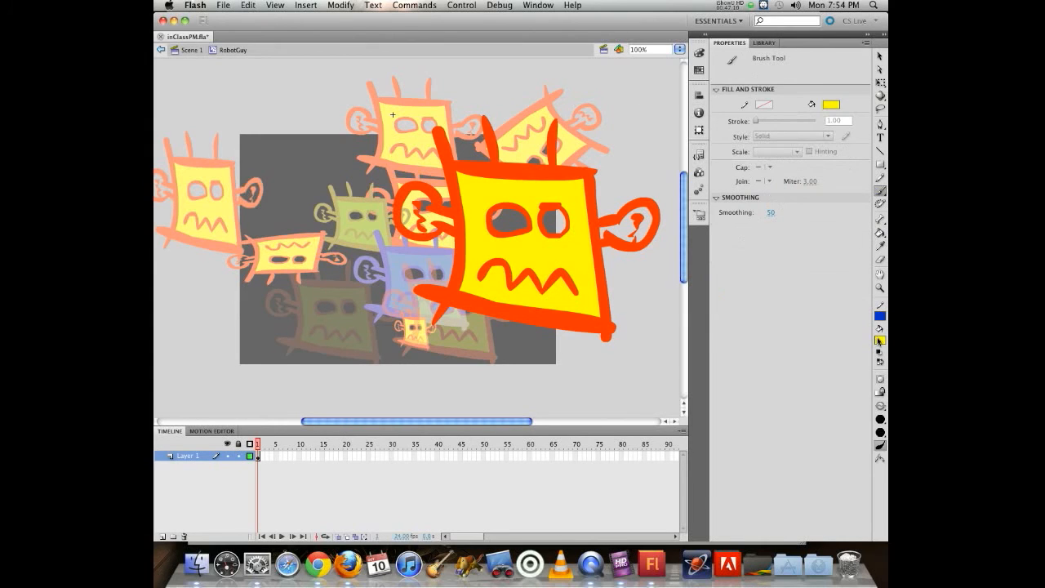
click(879, 341)
click(842, 410)
click(162, 537)
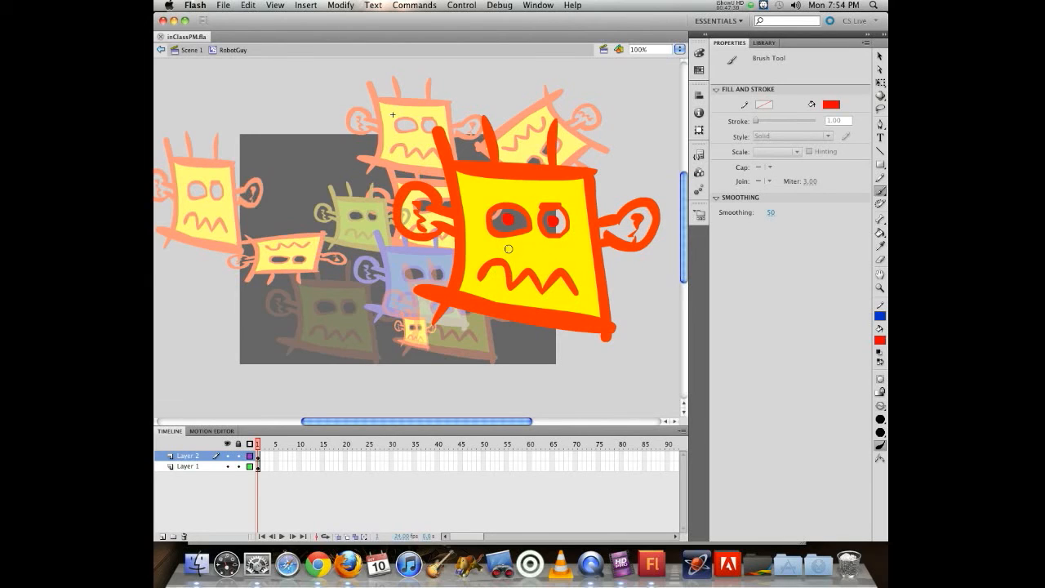
Step: Insert blank keyframes at frames 2 to 7 of Layer 2 and paint red pupils in shifting positions inside the robot's eyes
key(F7)
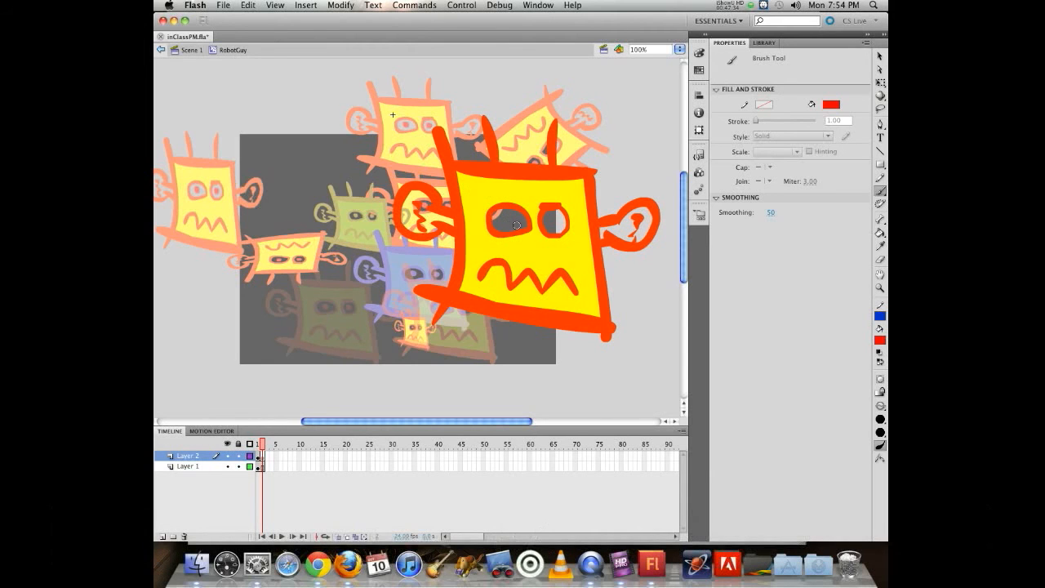
click(517, 225)
key(F7)
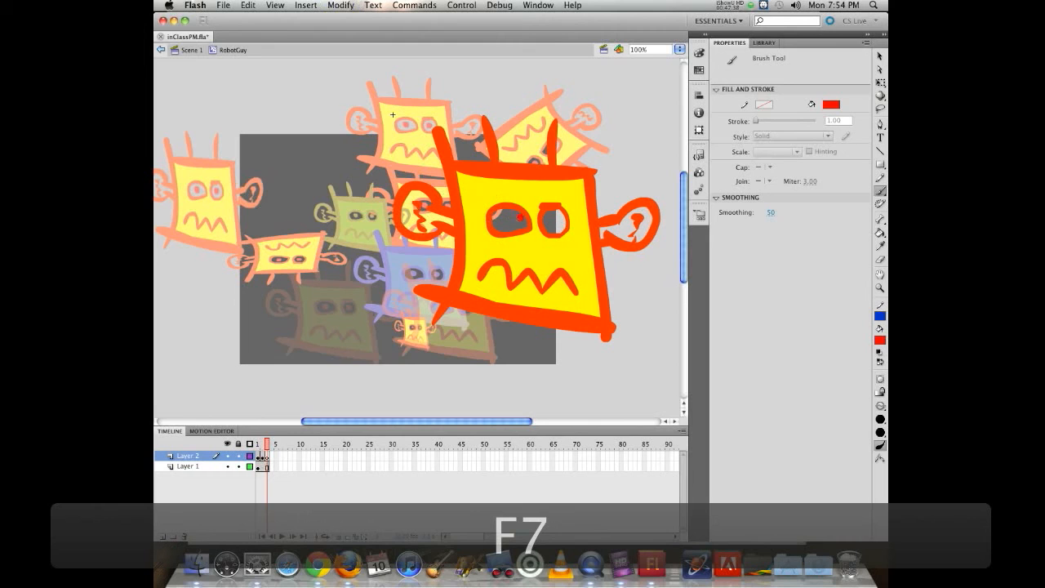
key(F7)
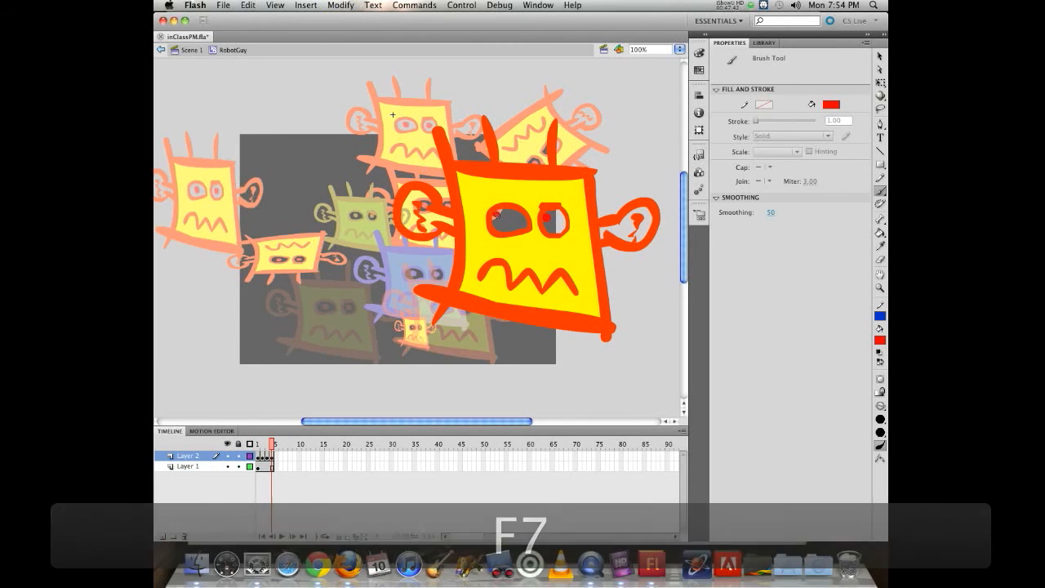
key(F7)
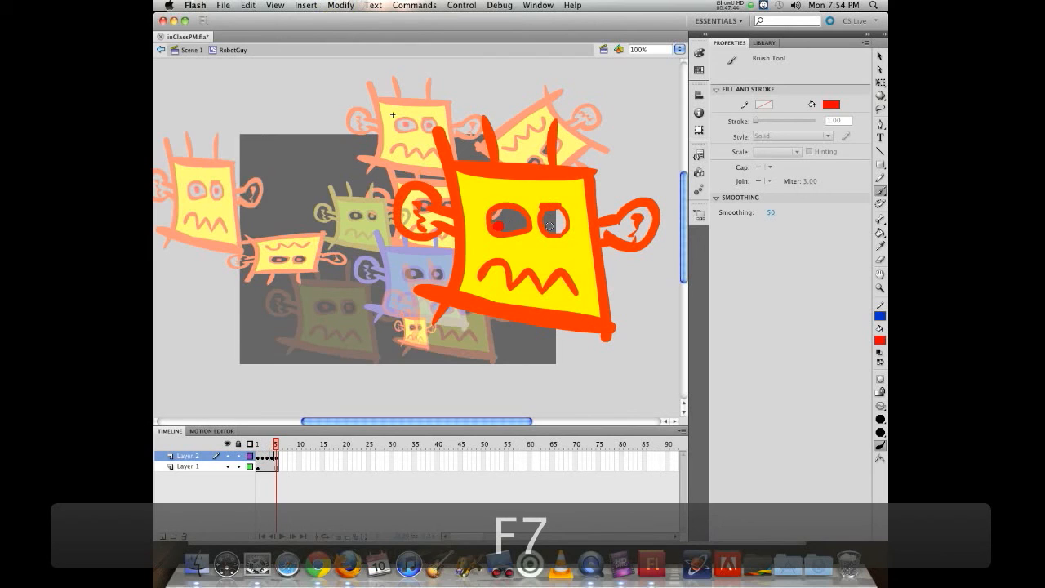
key(F7)
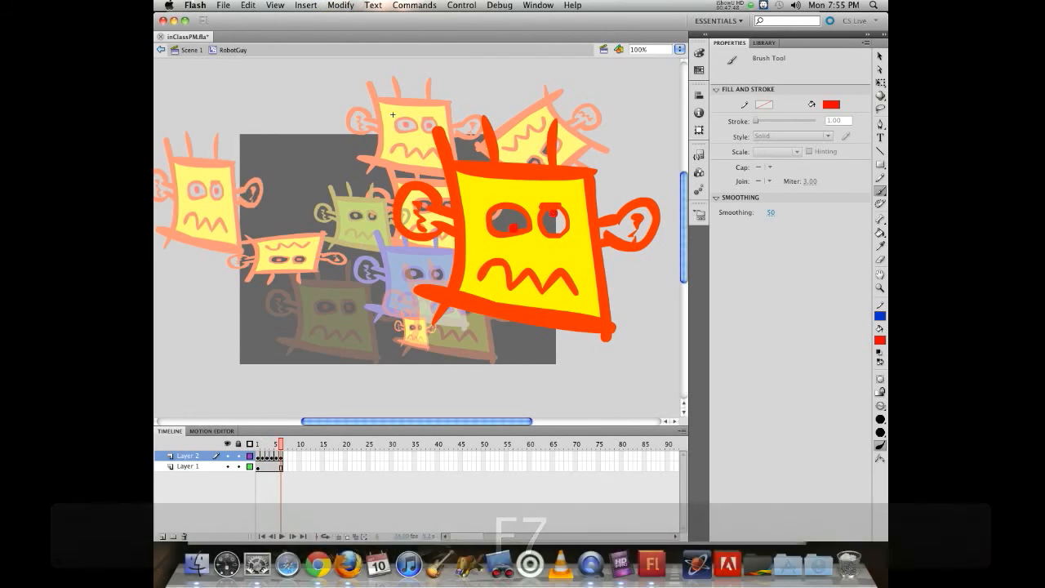
key(F7)
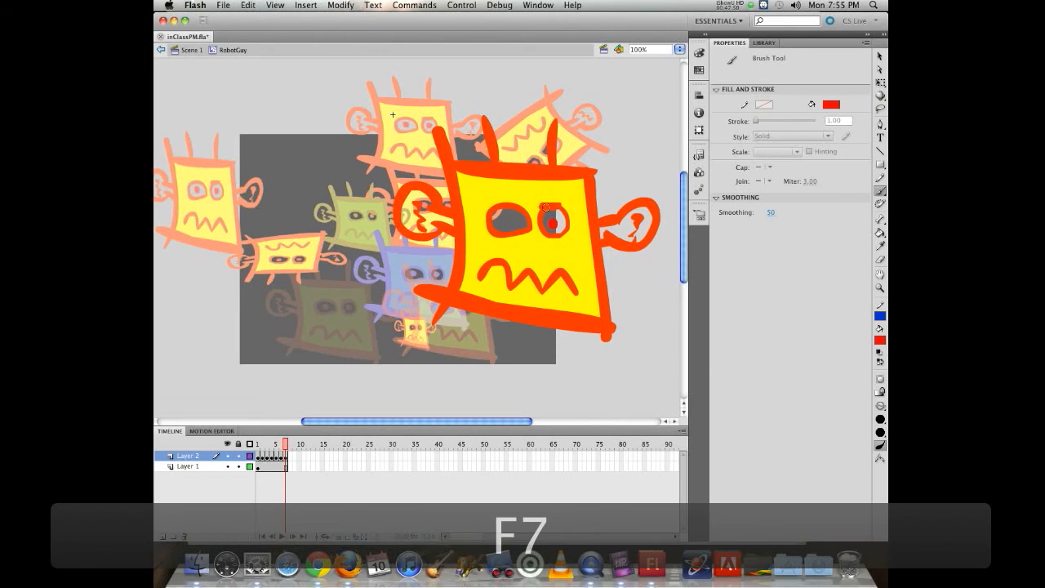
Step: Continue the pupil animation with blank keyframes at frames 8 to 16 of Layer 2, brushing red pupils in varied positions
key(F7)
key(F7)
key(F7)
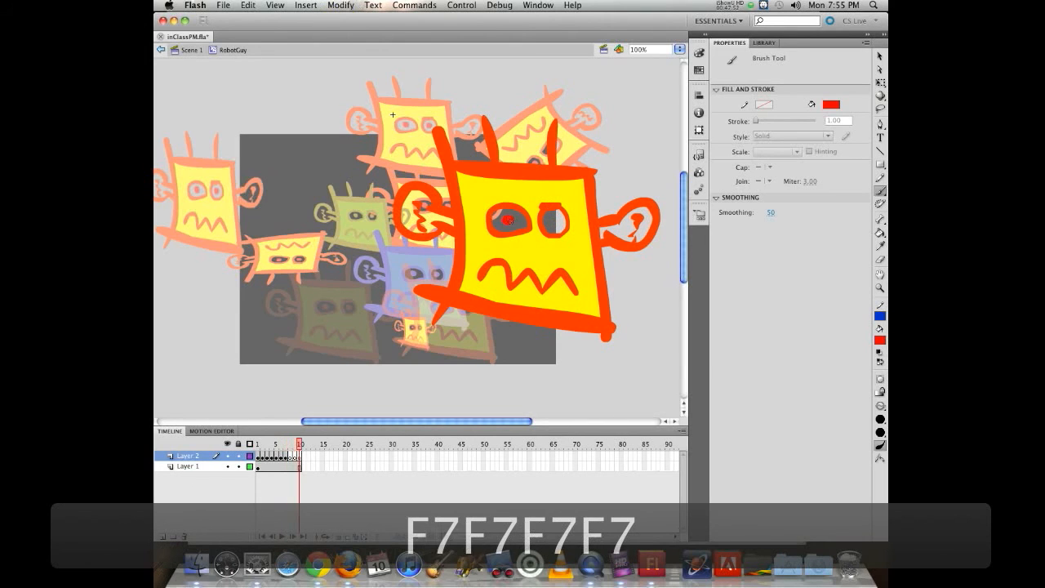
key(F7)
key(F7)
key(F7)
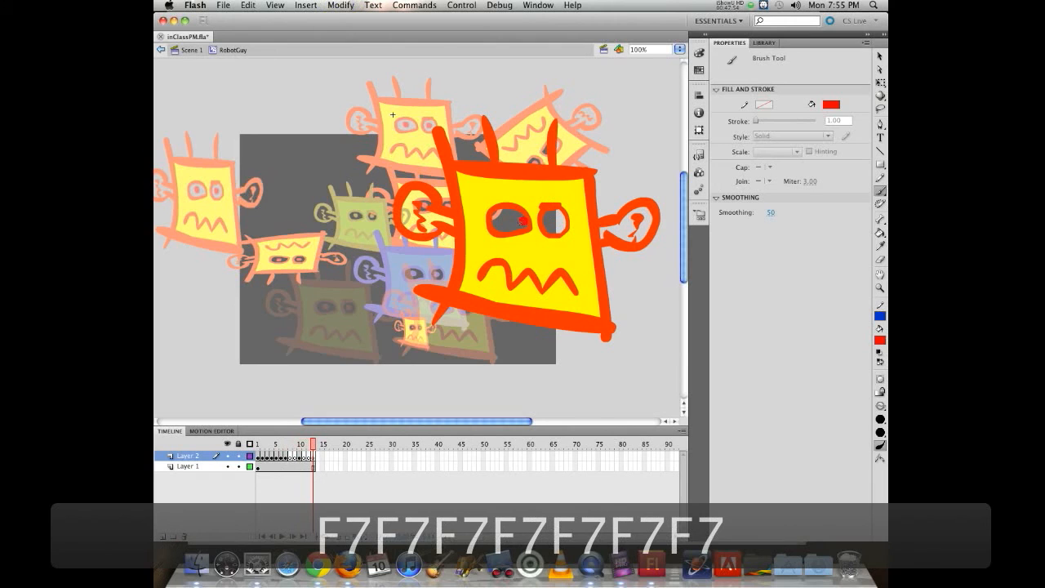
key(F7)
key(F7)
key(F7)
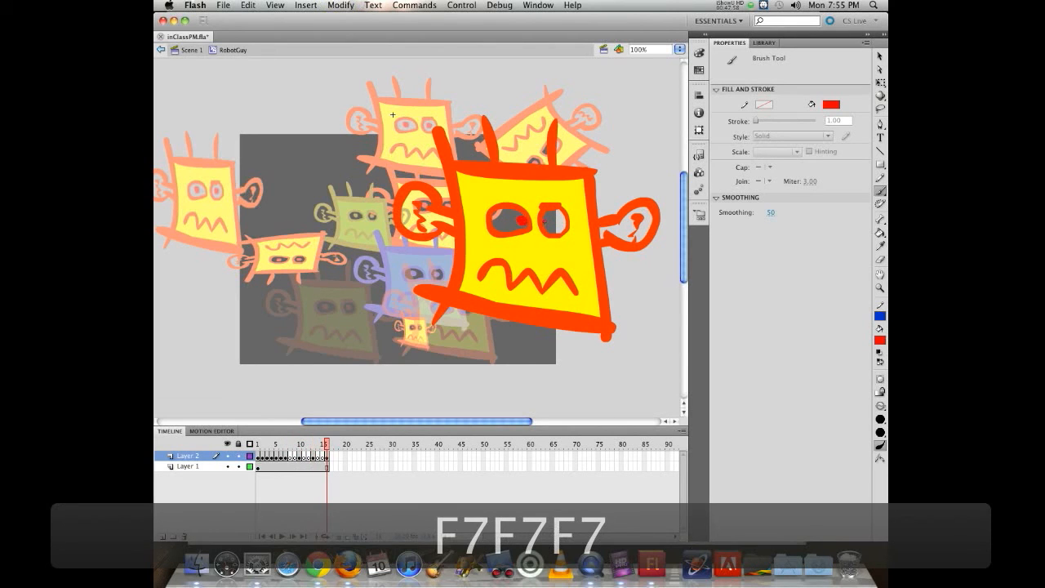
Step: Paint moving red pupils in new blank keyframes at frames 17 to 20 of Layer 2 and play back the eye animation
key(F7)
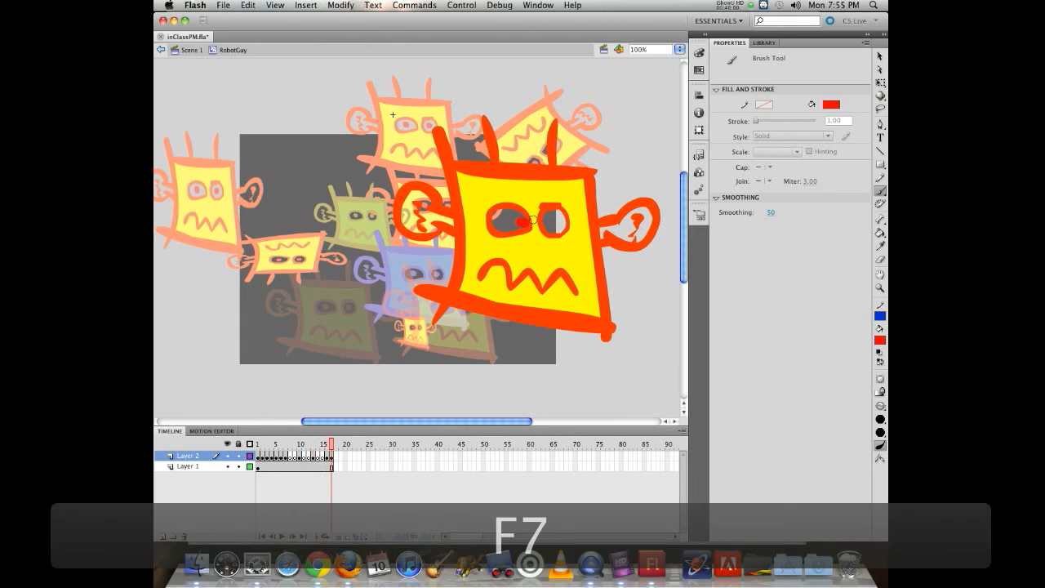
key(F7)
key(F7)
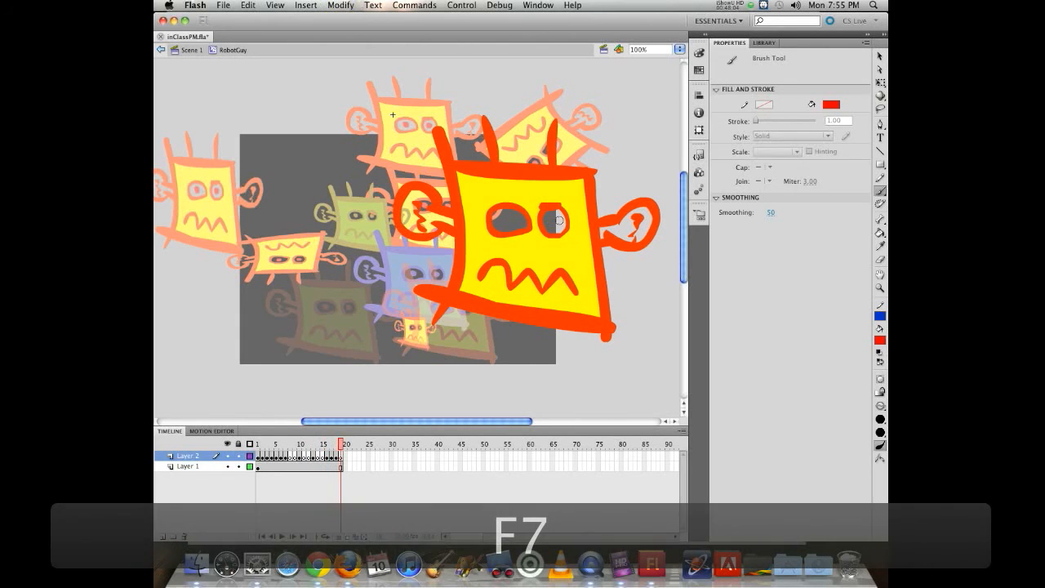
click(560, 220)
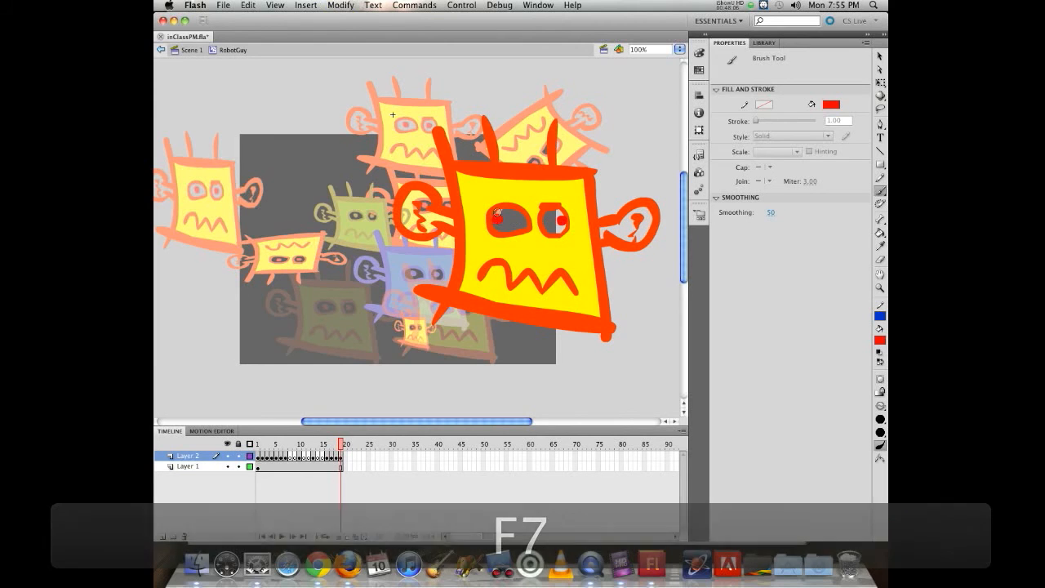
key(F7)
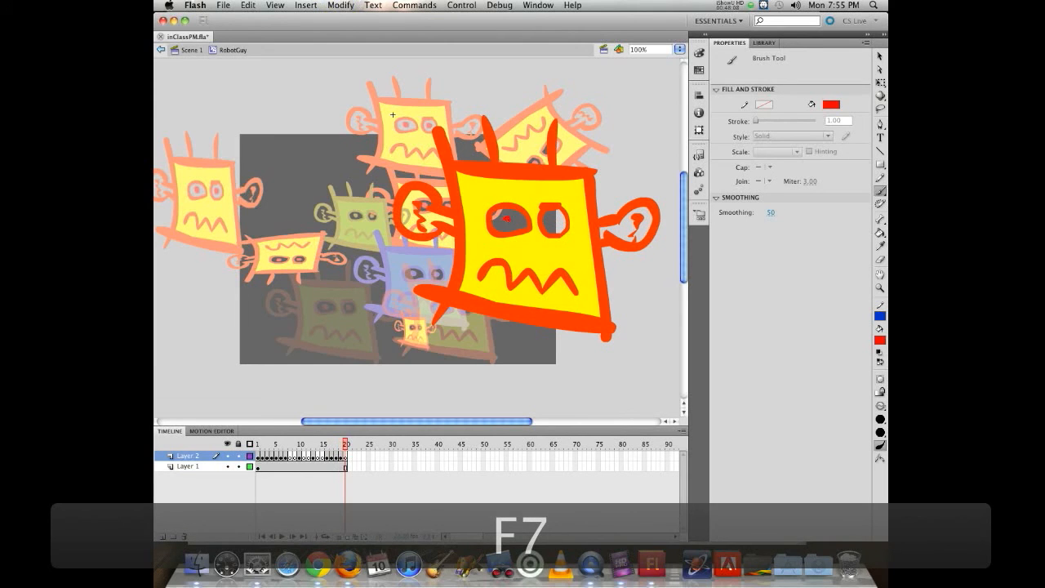
click(507, 219)
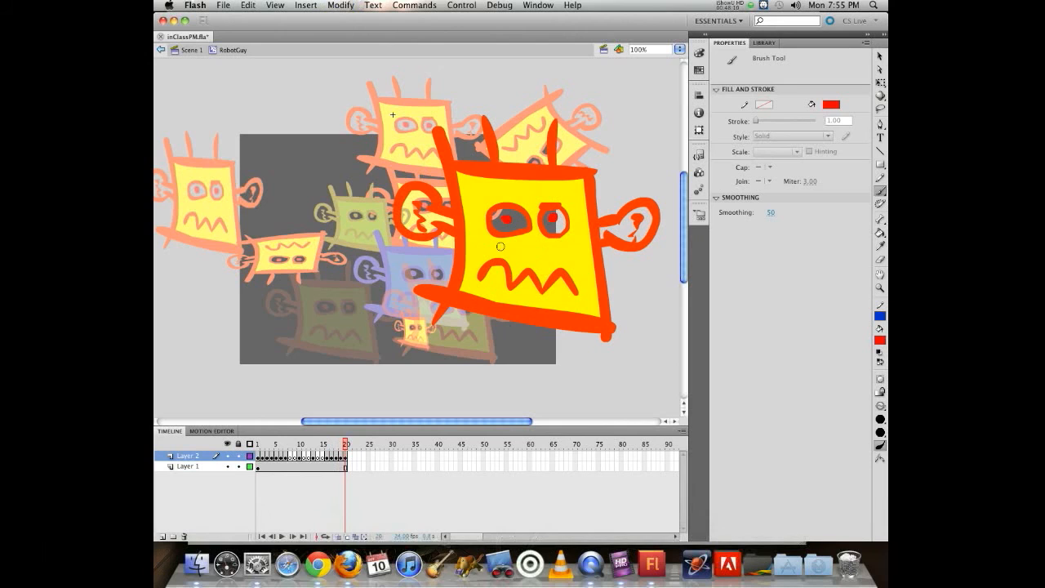
key(Return)
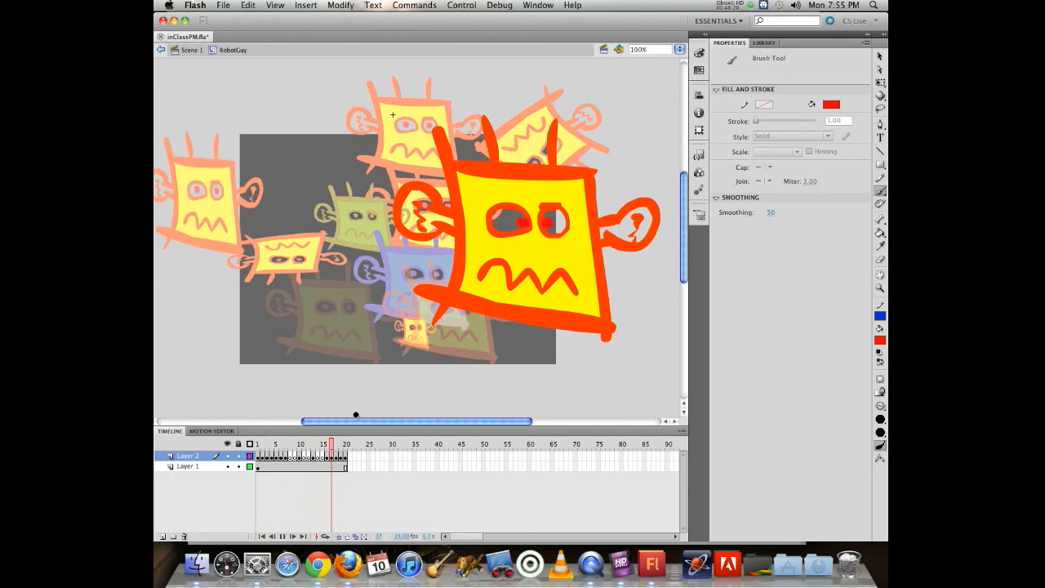
click(347, 442)
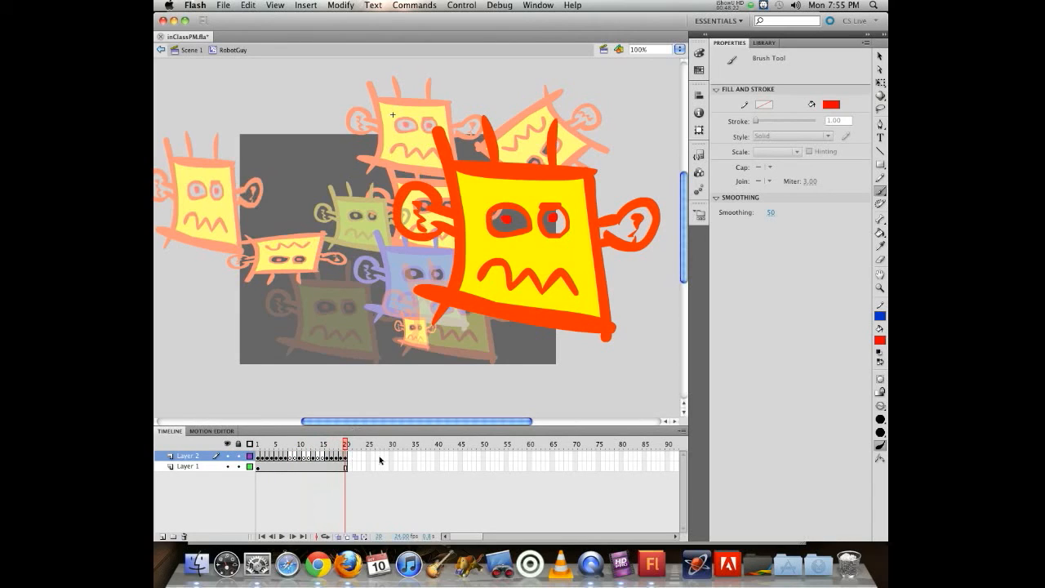
Step: Extend both Layer 2 and Layer 1 of the symbol to frame 40
click(436, 457)
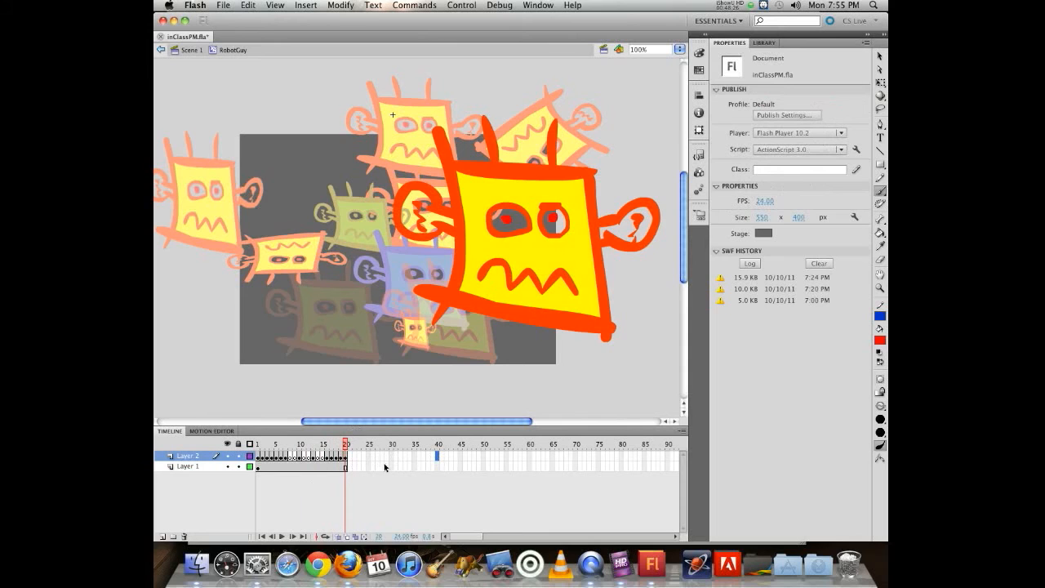
key(F5)
click(438, 465)
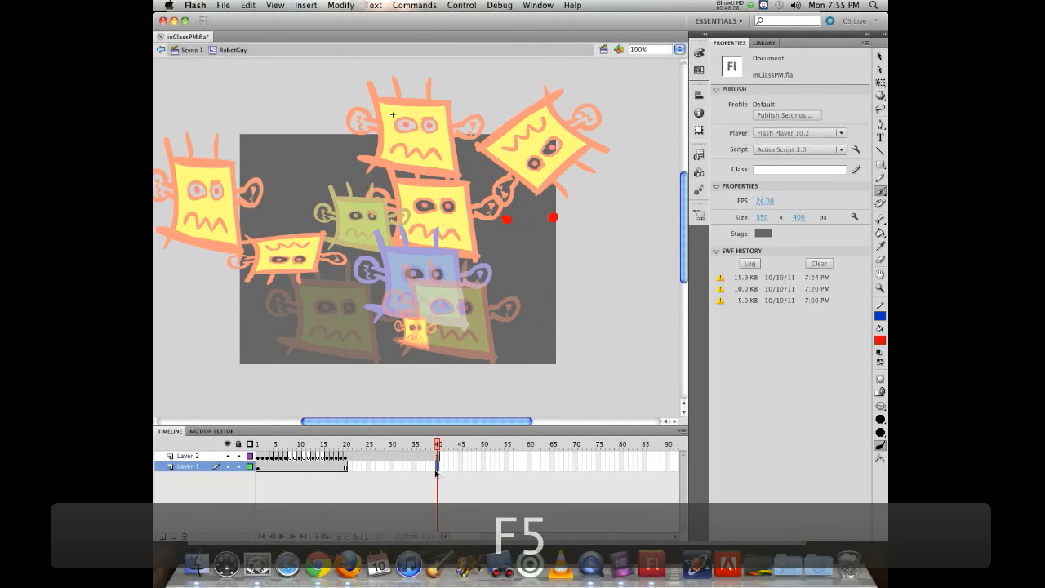
key(F5)
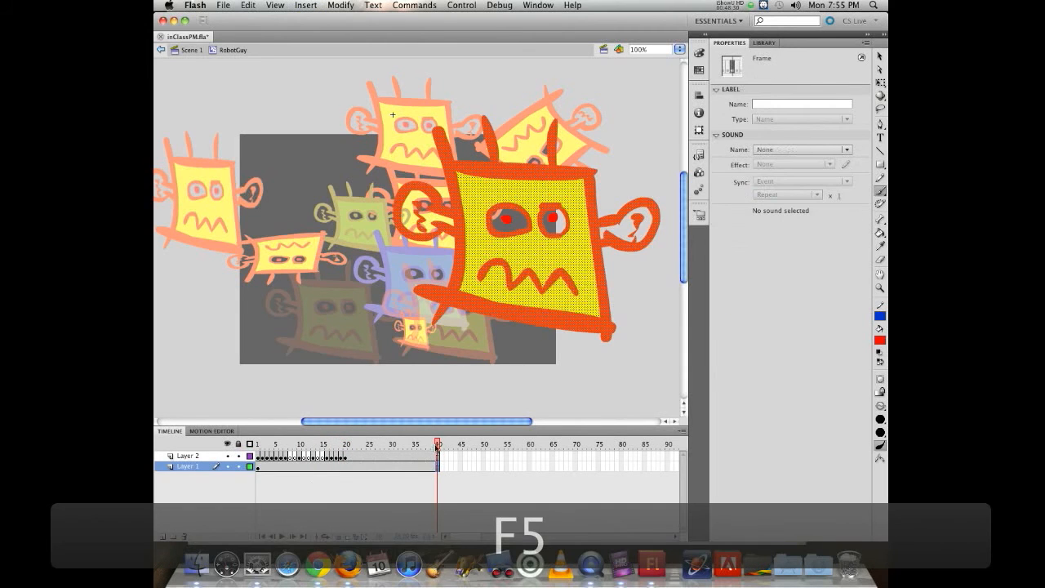
mouse_move(437, 447)
mouse_down()
mouse_move(263, 439)
mouse_move(377, 436)
mouse_move(276, 425)
mouse_move(441, 437)
mouse_up()
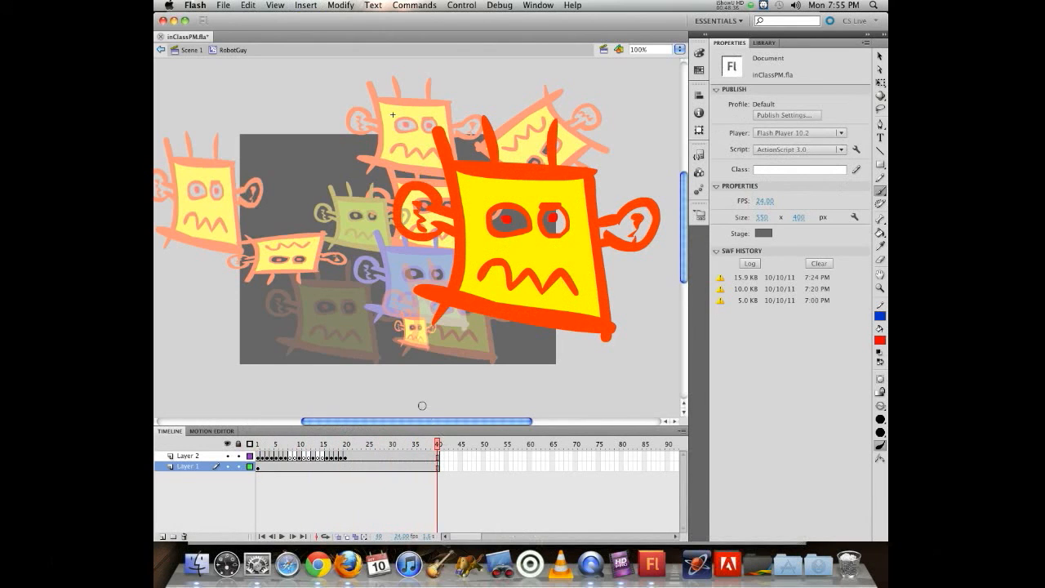
Step: Add a new layer above Layer 2 and fill the insides of both robot ears with white using the Paint Bucket
click(182, 456)
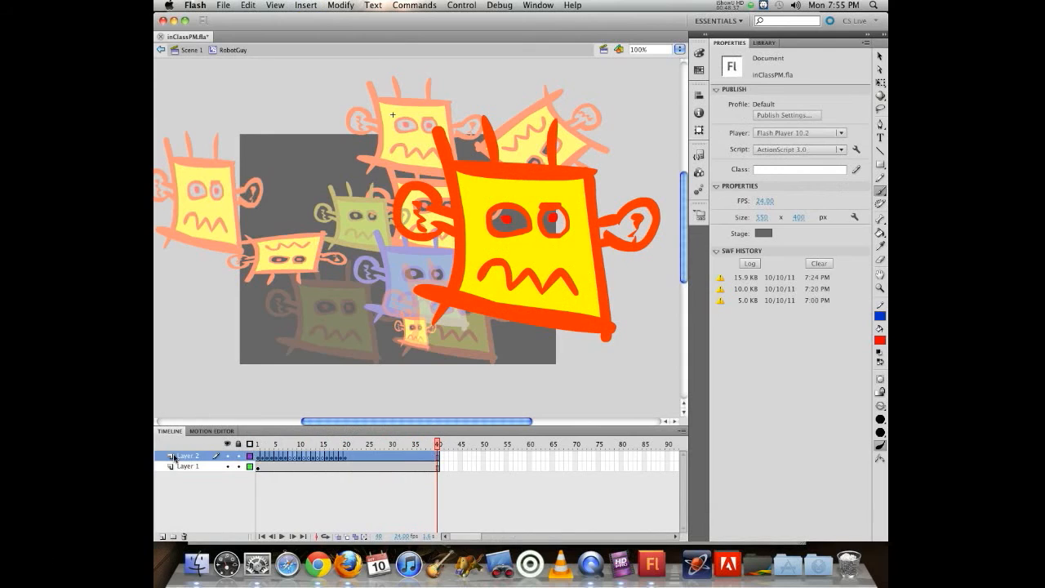
click(162, 537)
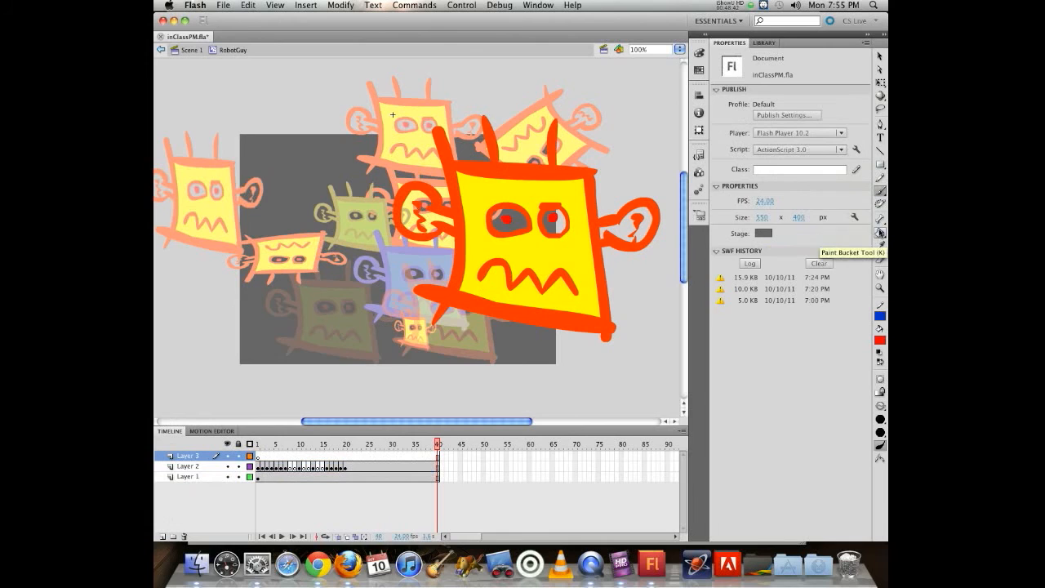
click(880, 233)
click(879, 341)
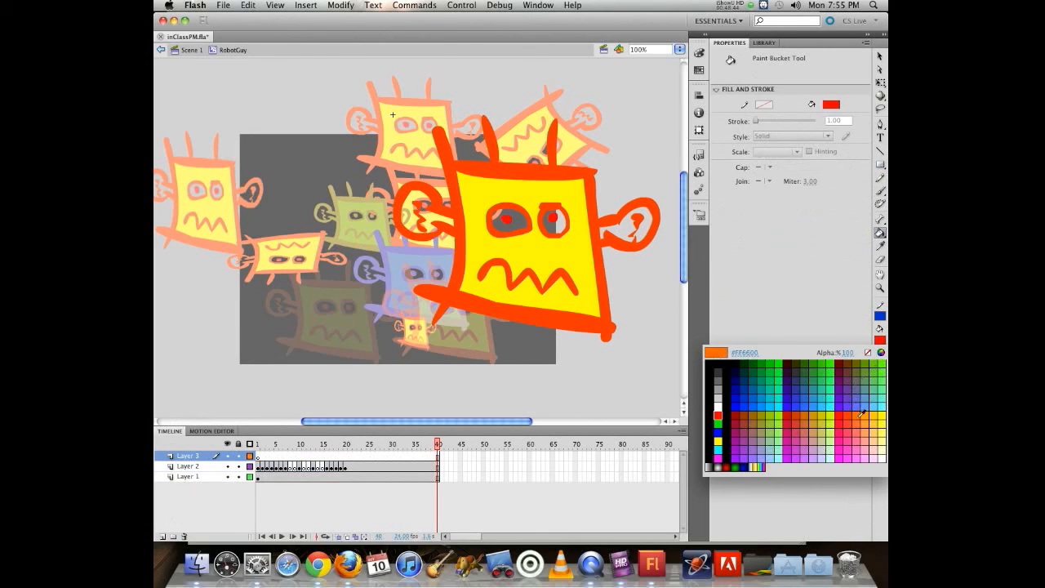
click(718, 406)
click(642, 218)
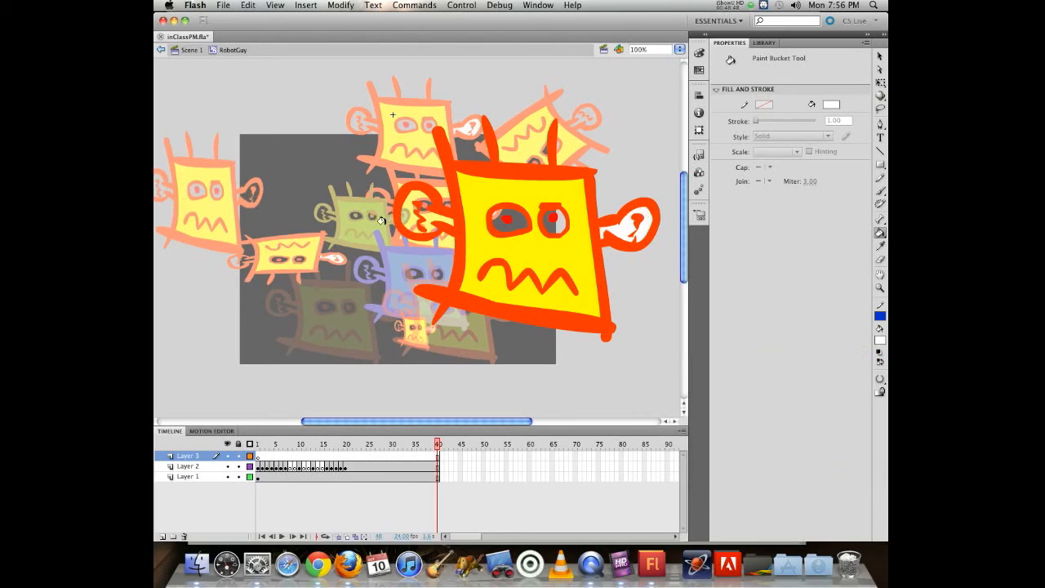
click(402, 210)
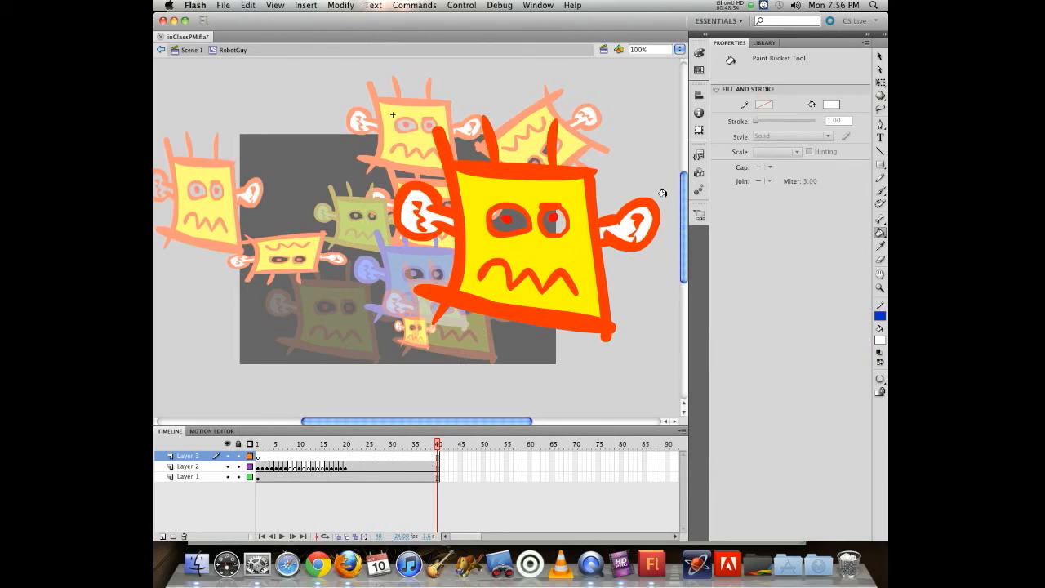
Step: Insert a blank keyframe at frame 20 of Layer 3 and brush short white lines radiating from both ears
click(880, 55)
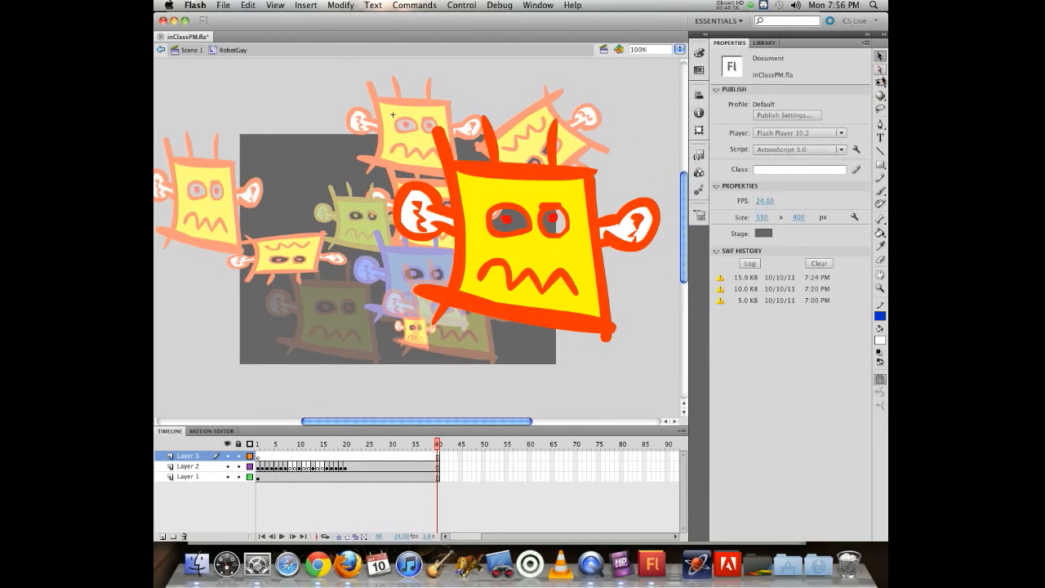
click(880, 191)
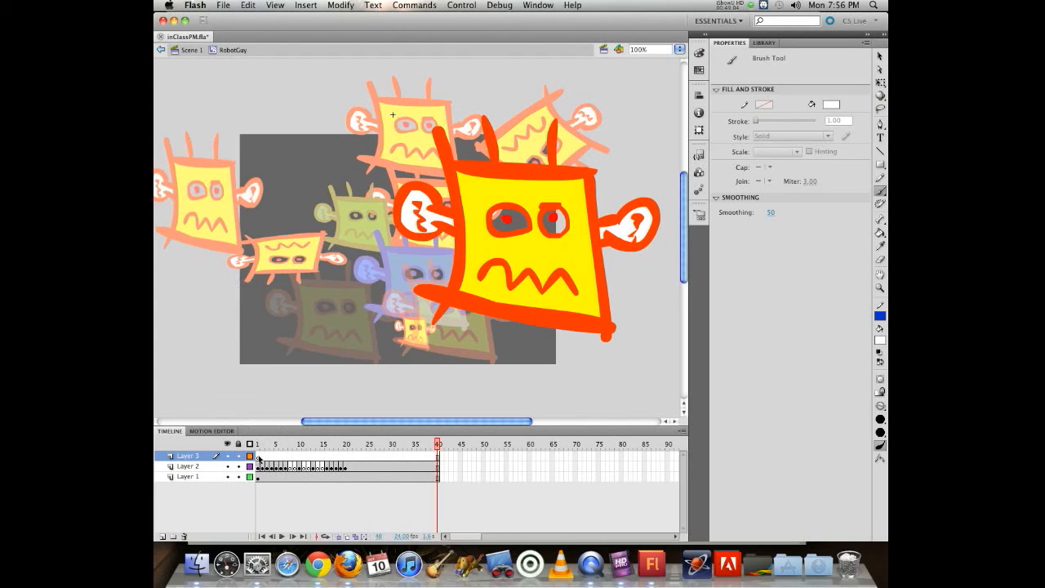
drag(336, 444, 350, 442)
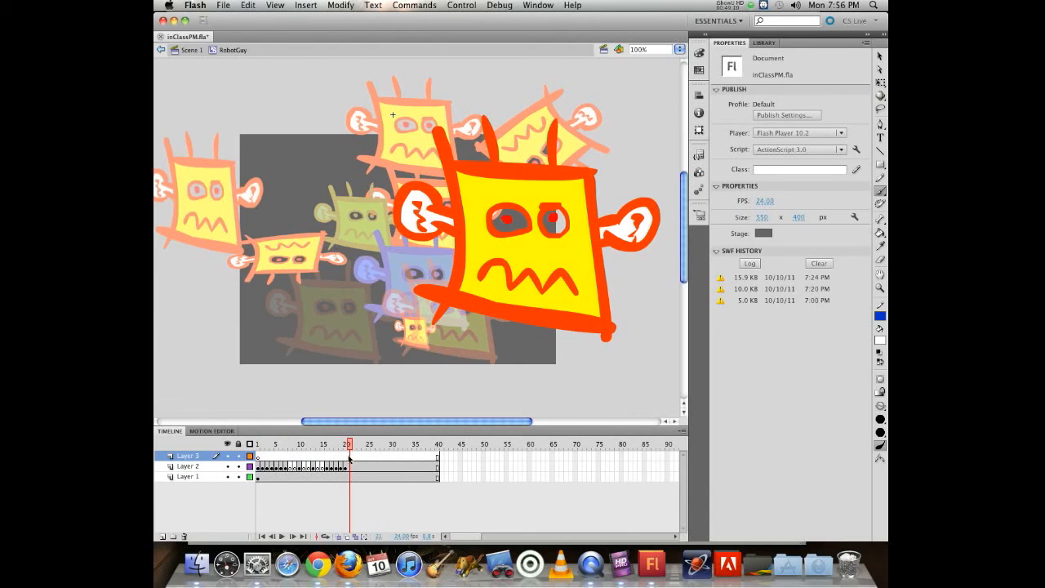
click(347, 457)
key(F7)
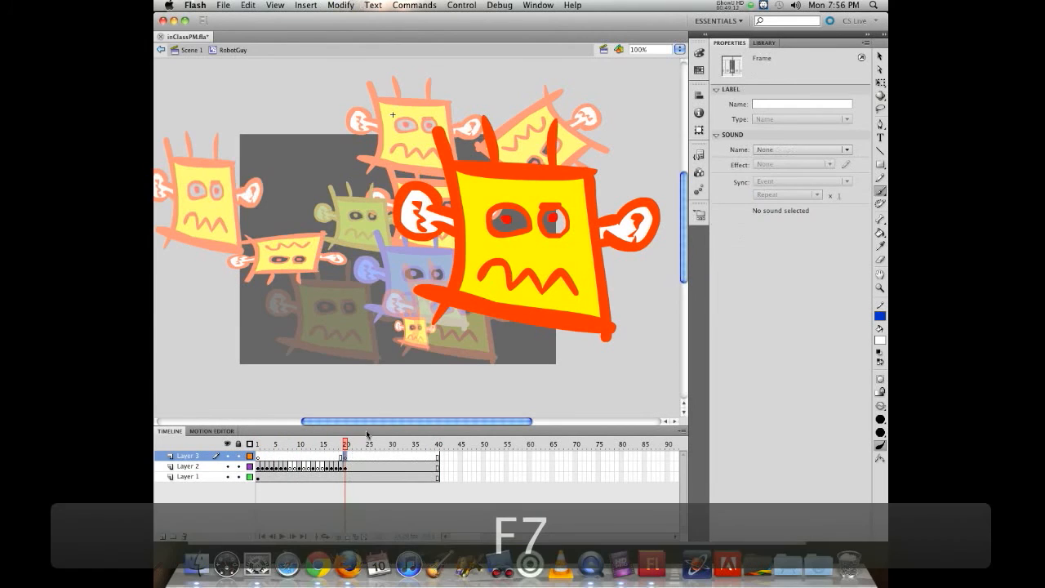
mouse_move(420, 249)
mouse_down()
mouse_move(413, 266)
mouse_move(387, 256)
mouse_move(366, 213)
mouse_move(378, 164)
mouse_up()
drag(421, 171, 414, 147)
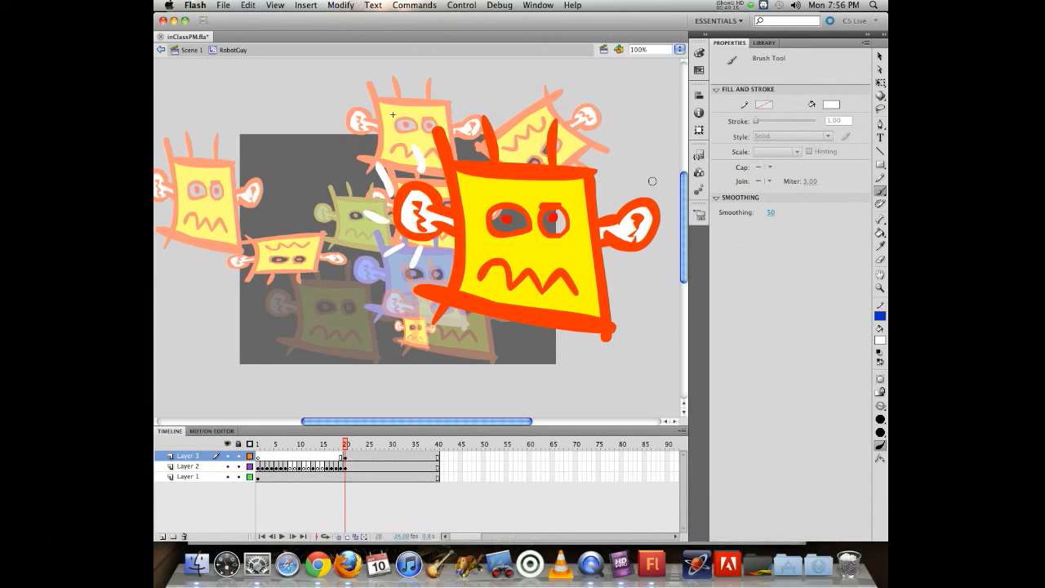
mouse_move(634, 187)
mouse_down()
mouse_move(630, 167)
mouse_move(664, 175)
mouse_up()
drag(646, 253, 620, 274)
Step: Add blank keyframes at frames 21 and 22 of Layer 3 and brush white ear lines in changed positions on each
key(F7)
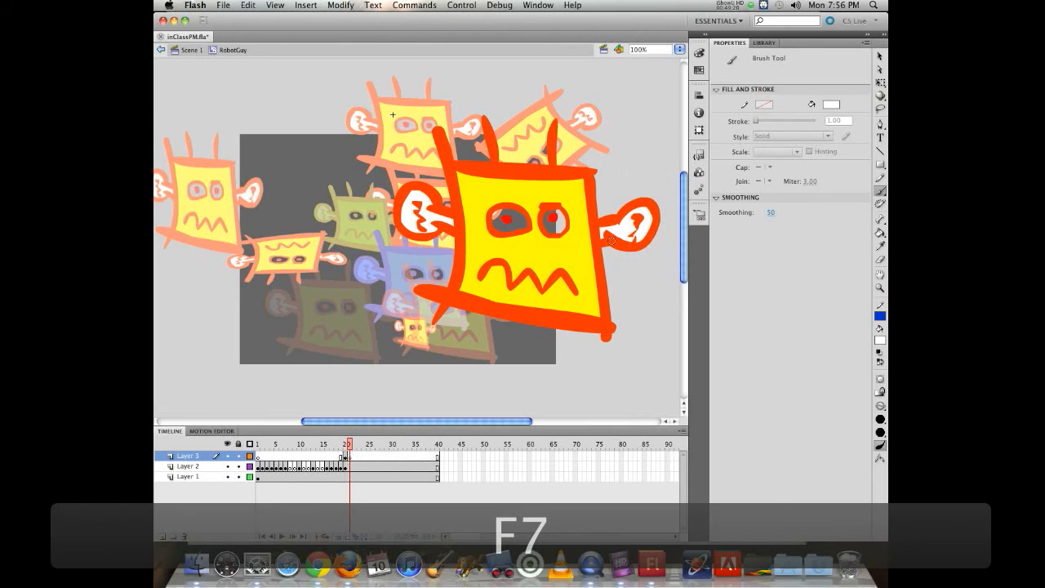
mouse_move(406, 250)
mouse_down()
mouse_move(399, 261)
mouse_move(369, 223)
mouse_up()
drag(381, 198, 385, 168)
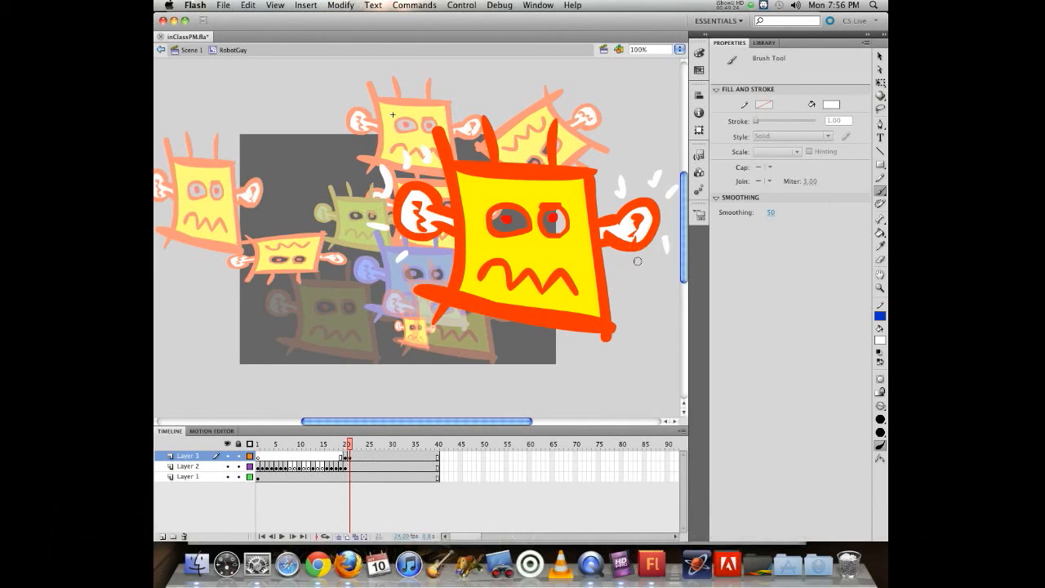
key(F7)
mouse_move(634, 264)
mouse_down()
mouse_move(646, 274)
mouse_move(677, 249)
mouse_up()
drag(663, 227, 674, 220)
drag(656, 183, 665, 174)
drag(637, 184, 631, 169)
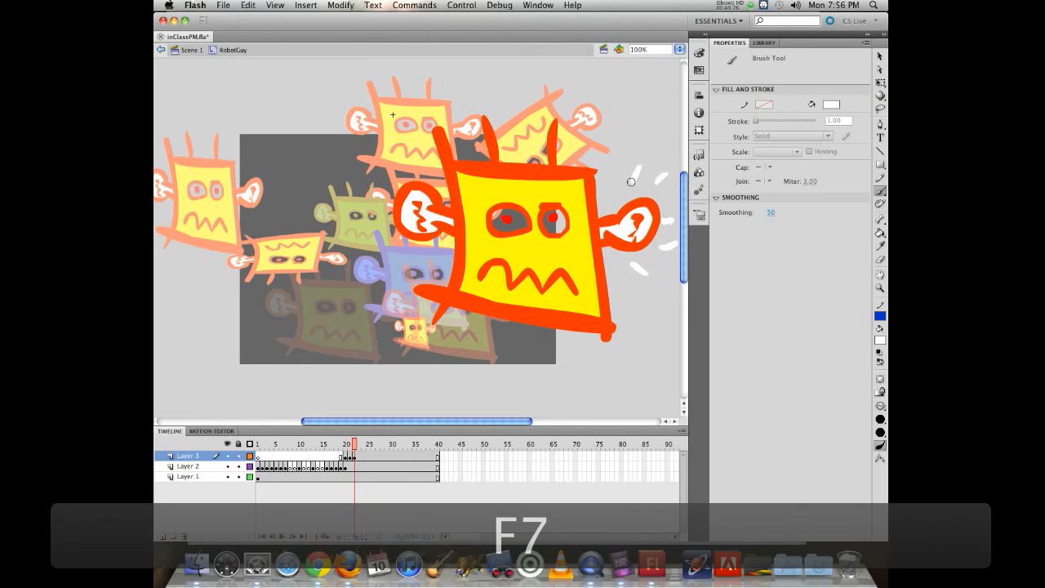
Step: Add blank keyframes at frames 23, 24 and 25 of Layer 3 and brush white lines around the ears in varied positions on each
key(F7)
key(F7)
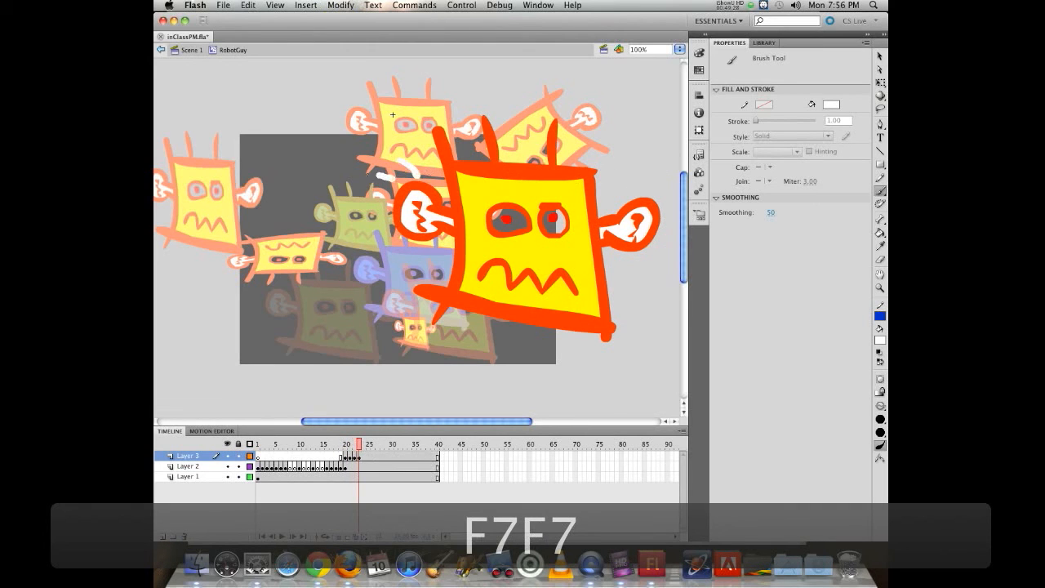
drag(421, 244, 417, 259)
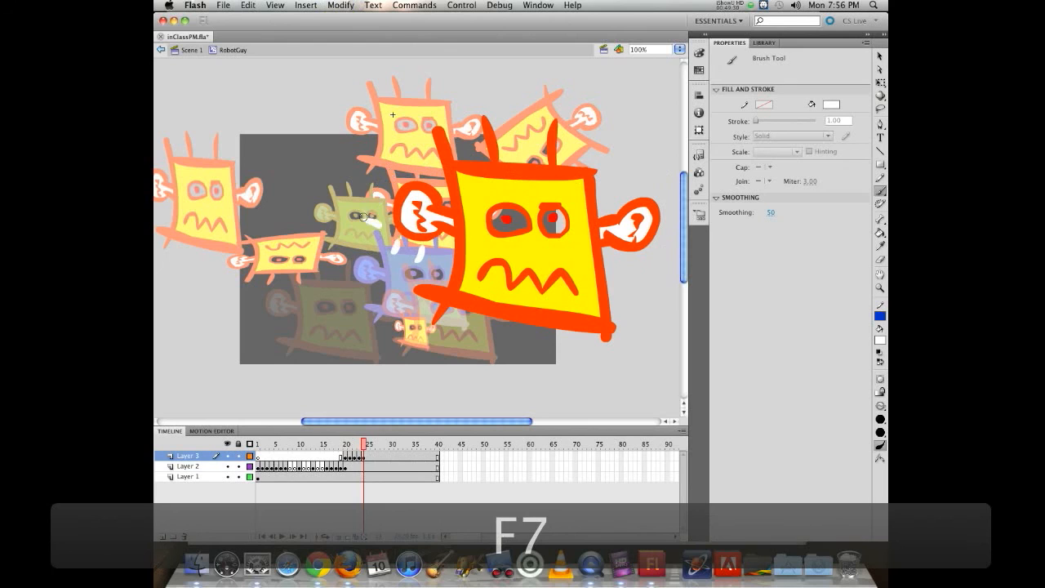
key(F7)
drag(624, 193, 624, 172)
drag(636, 185, 649, 170)
drag(656, 185, 663, 174)
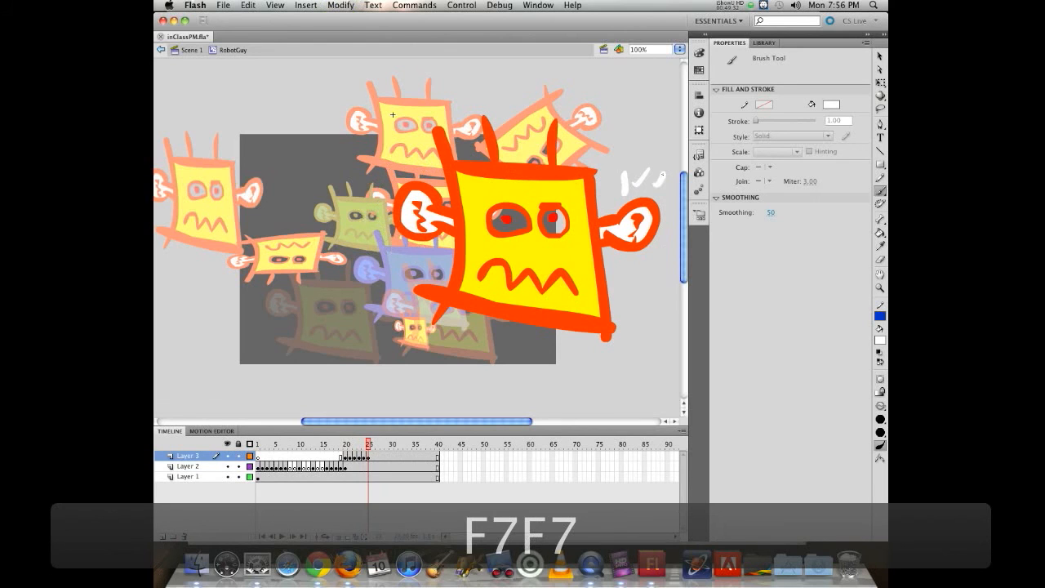
drag(659, 241, 664, 248)
drag(650, 260, 656, 256)
Step: Add a blank keyframe at frame 26 of Layer 3 and brush a fresh set of white lines radiating from both ears
key(F7)
drag(669, 239, 667, 213)
drag(672, 181, 653, 186)
drag(642, 160, 626, 177)
mouse_move(416, 166)
mouse_down()
mouse_move(422, 173)
mouse_move(401, 180)
mouse_up()
mouse_move(385, 180)
mouse_down()
mouse_move(392, 190)
mouse_move(374, 208)
mouse_up()
mouse_move(382, 225)
mouse_down()
mouse_move(377, 236)
mouse_move(396, 257)
mouse_up()
drag(420, 244, 425, 265)
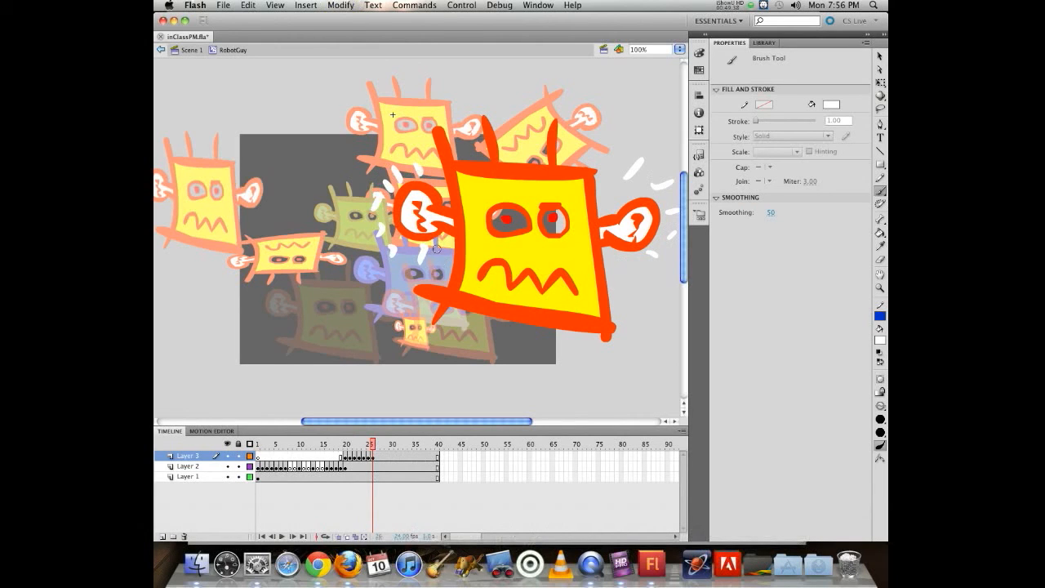
Step: Insert a blank keyframe at frame 31 of Layer 3 to end the radiating ear lines
drag(373, 445, 388, 466)
click(393, 454)
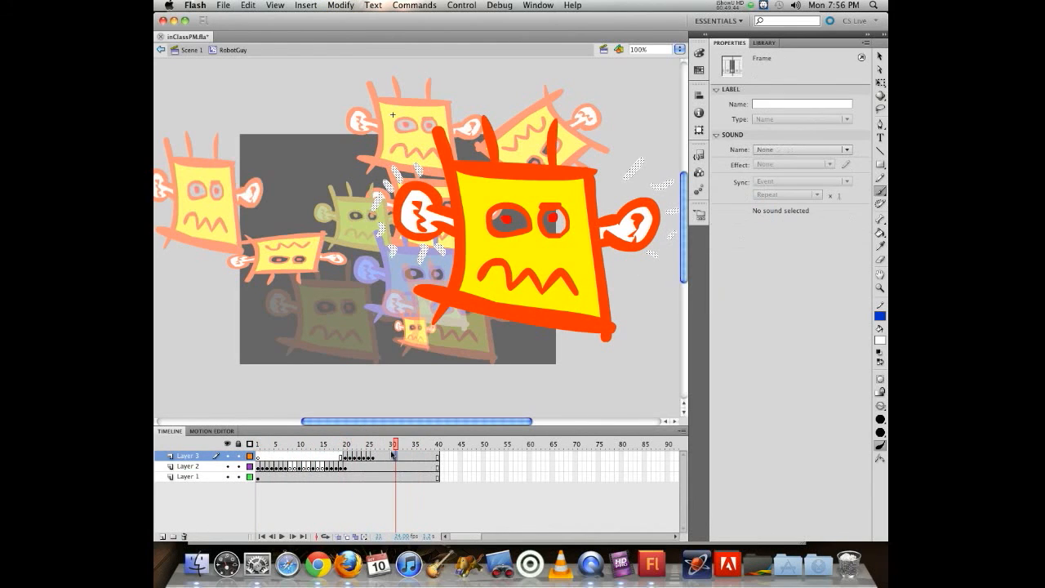
key(F7)
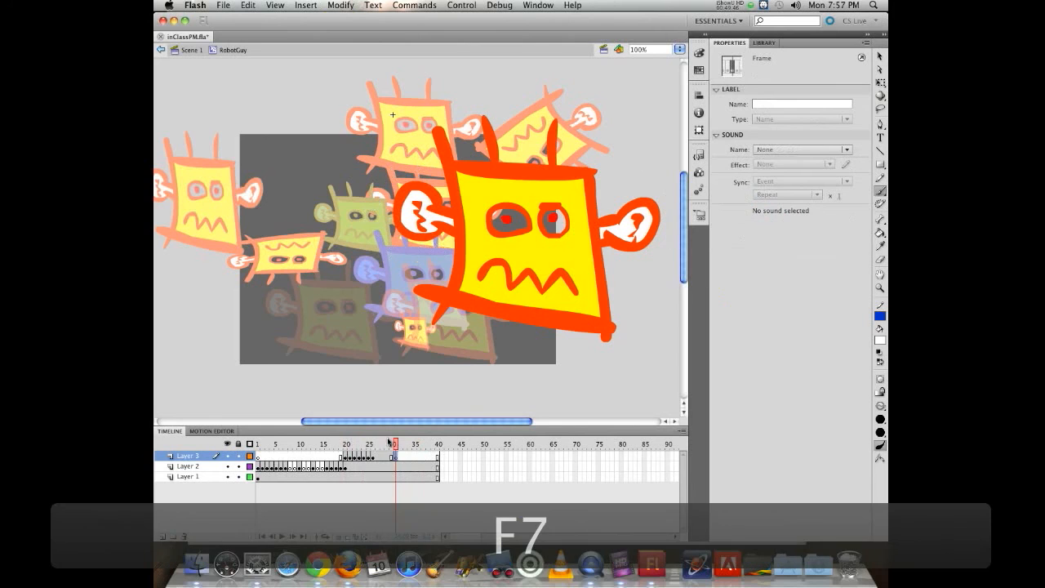
Step: Insert keyframes at frames 19 and 32 of Layer 1, around the span with the radiating ear lines
mouse_move(393, 445)
mouse_down()
mouse_move(383, 445)
mouse_move(438, 443)
mouse_move(261, 445)
mouse_move(428, 445)
mouse_move(382, 446)
mouse_move(396, 444)
mouse_up()
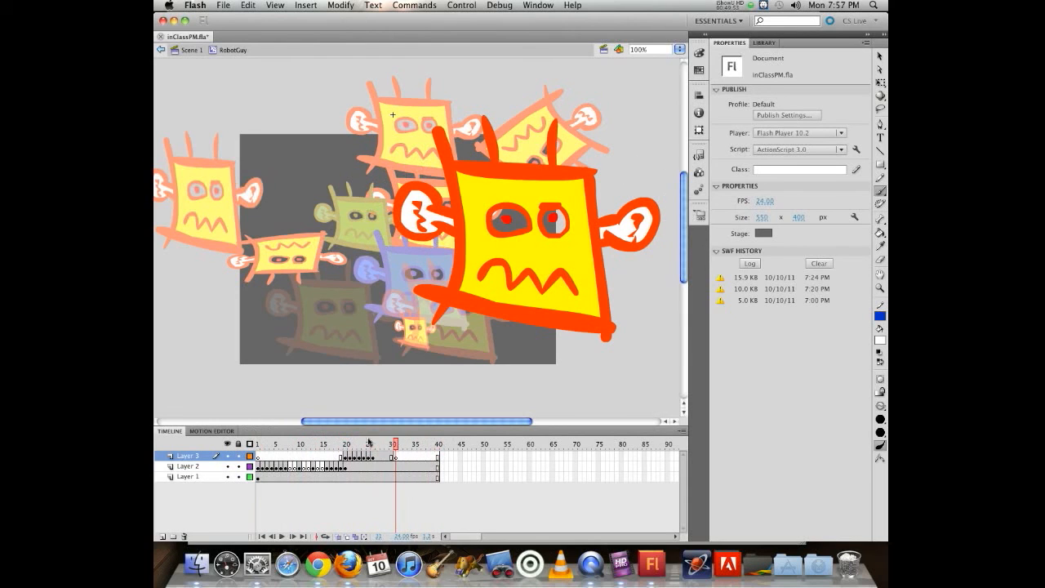
click(343, 476)
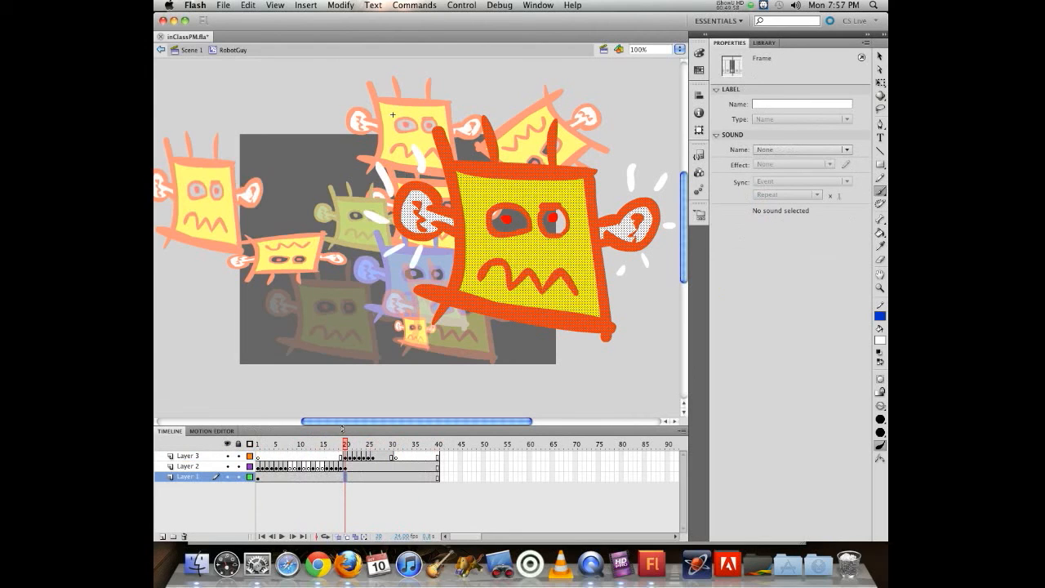
mouse_move(344, 445)
mouse_down()
mouse_move(327, 444)
mouse_move(416, 444)
mouse_move(281, 445)
mouse_move(364, 445)
mouse_up()
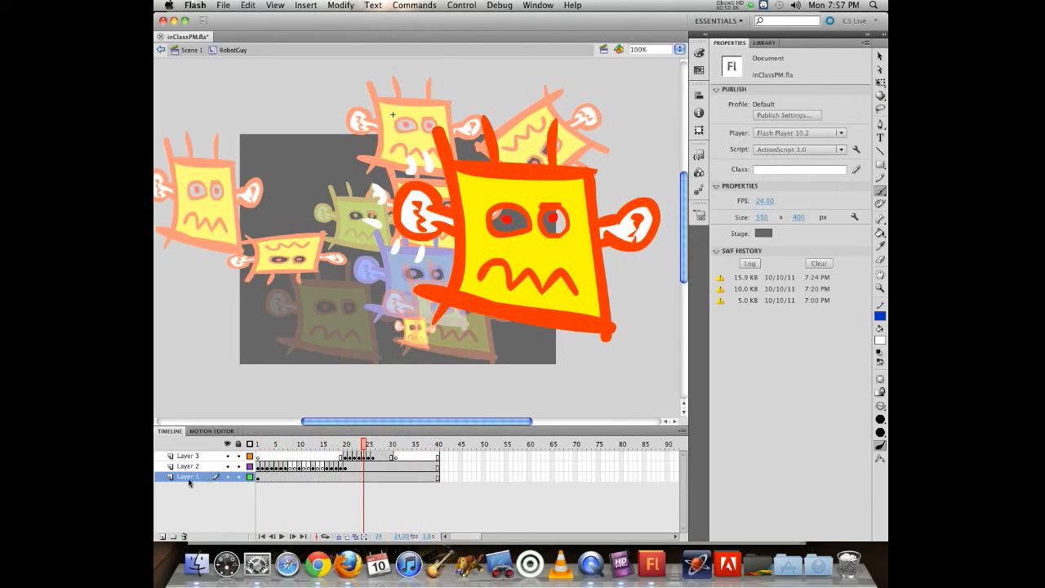
drag(317, 446, 343, 449)
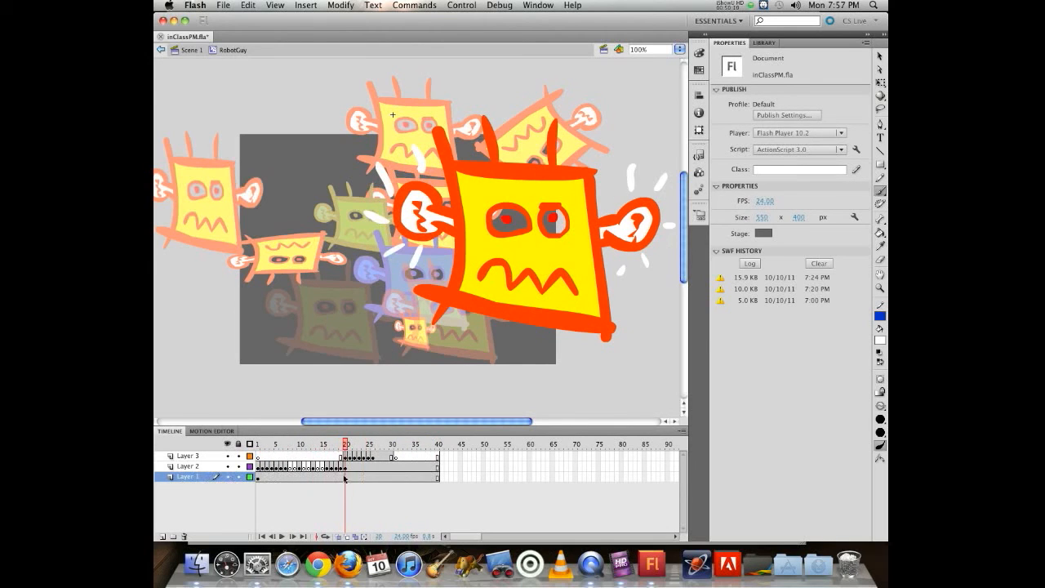
click(341, 480)
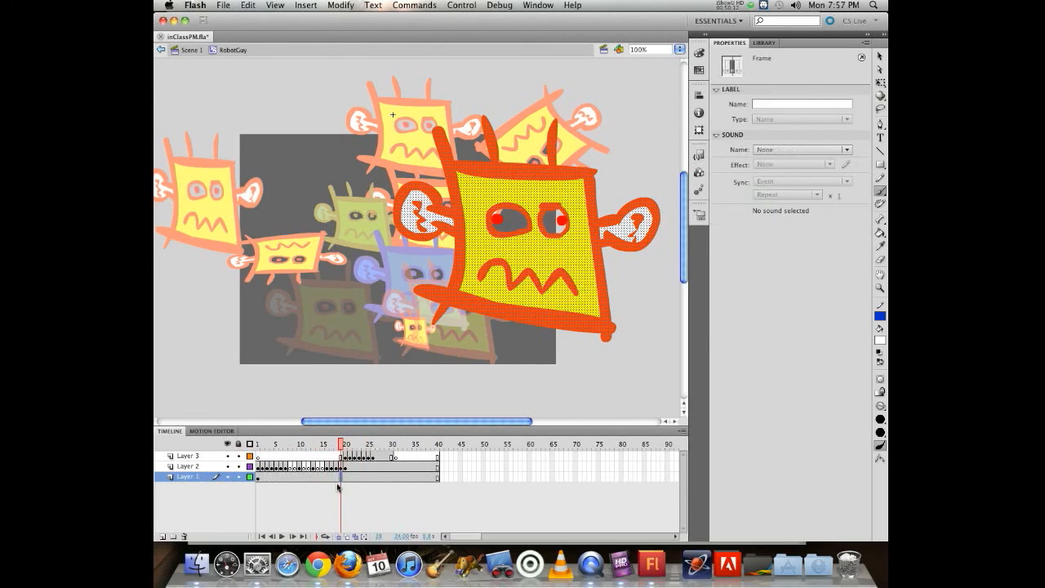
key(F6)
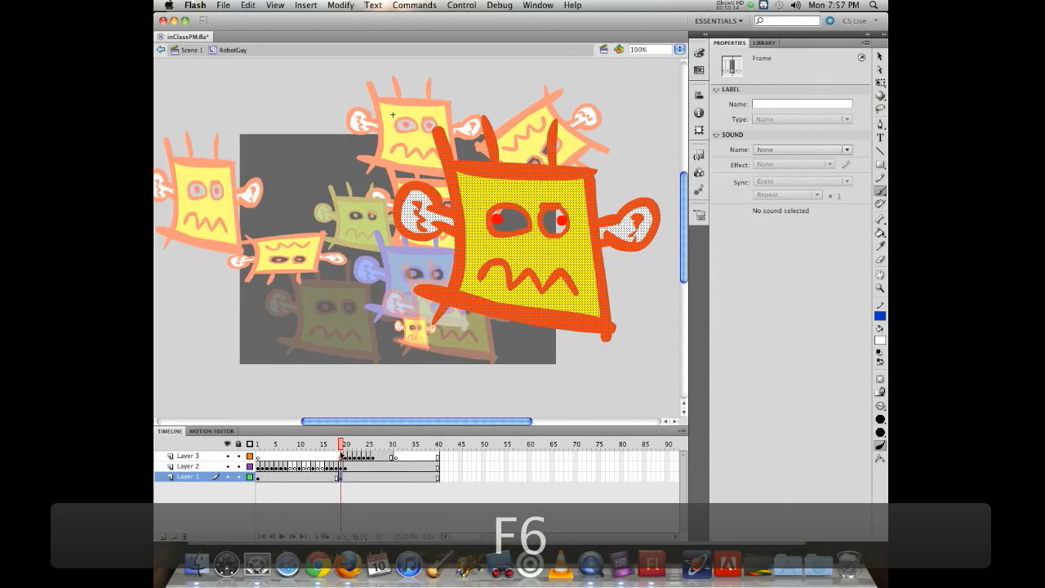
drag(339, 444, 396, 451)
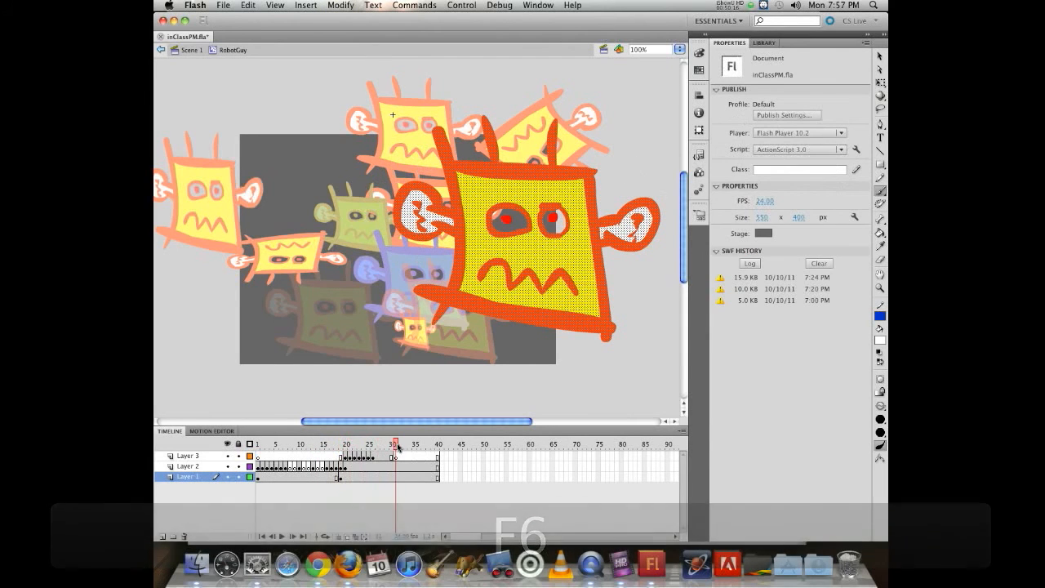
click(398, 478)
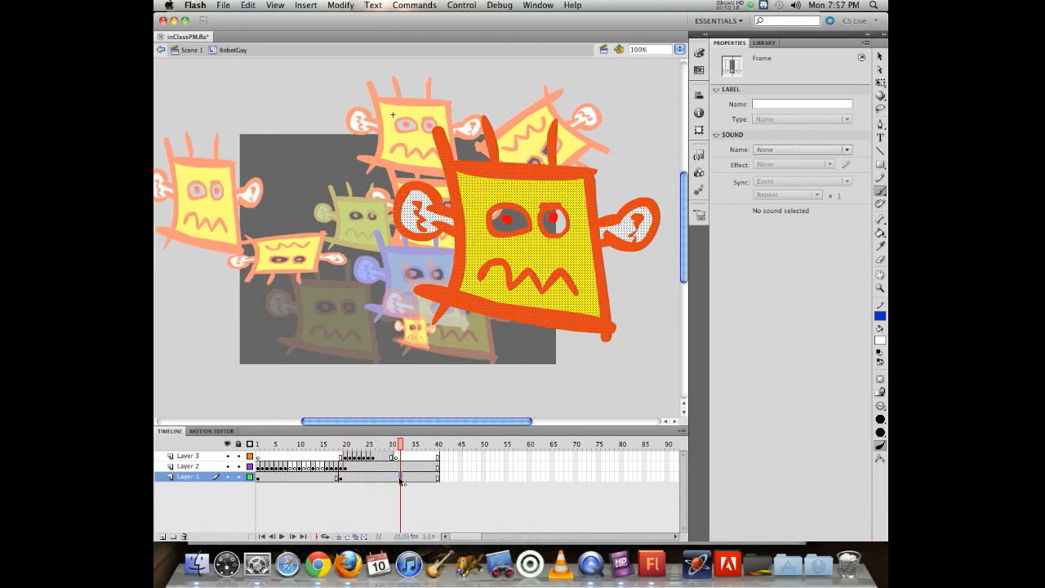
key(F6)
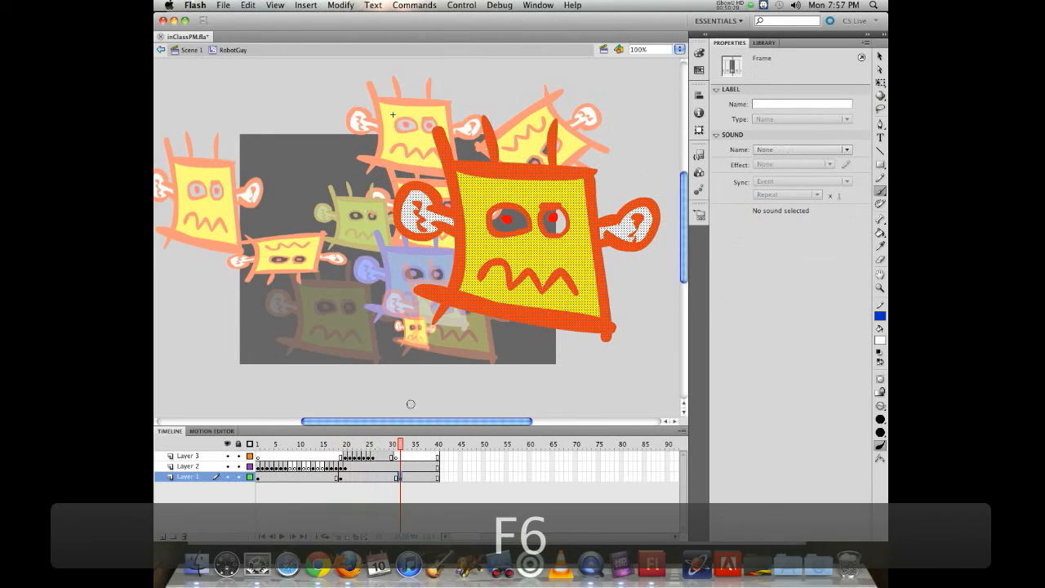
Step: Fill the insides of both ears on Layer 1's frame 32 keyframe with dark grey using the Paint Bucket
click(879, 56)
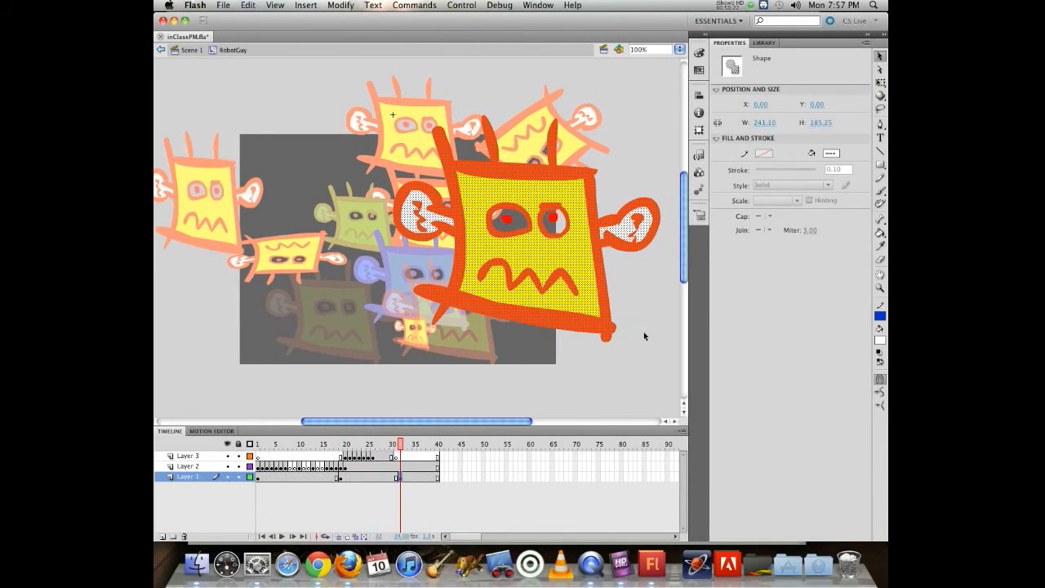
click(645, 263)
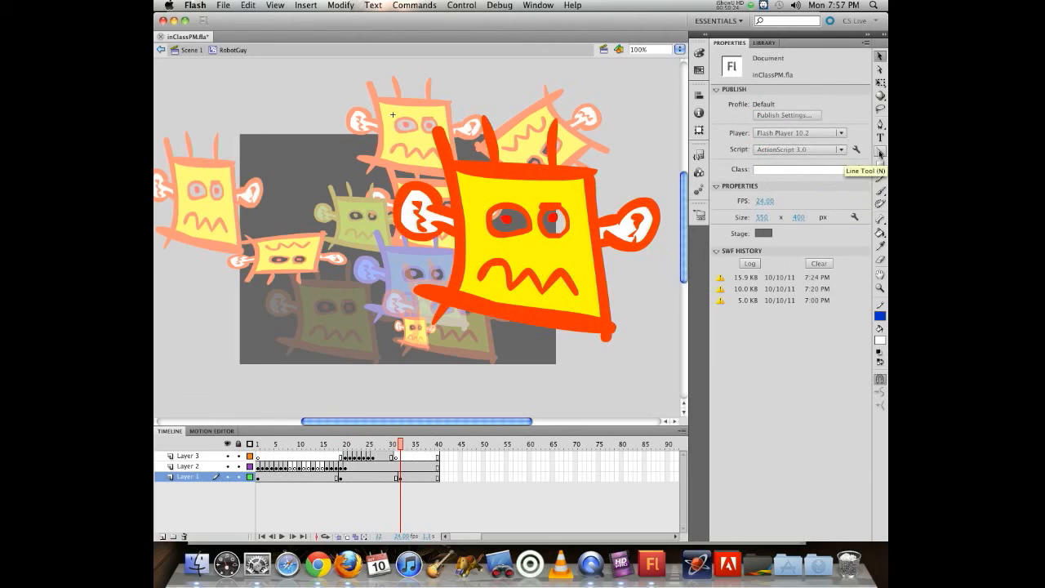
click(880, 233)
click(879, 340)
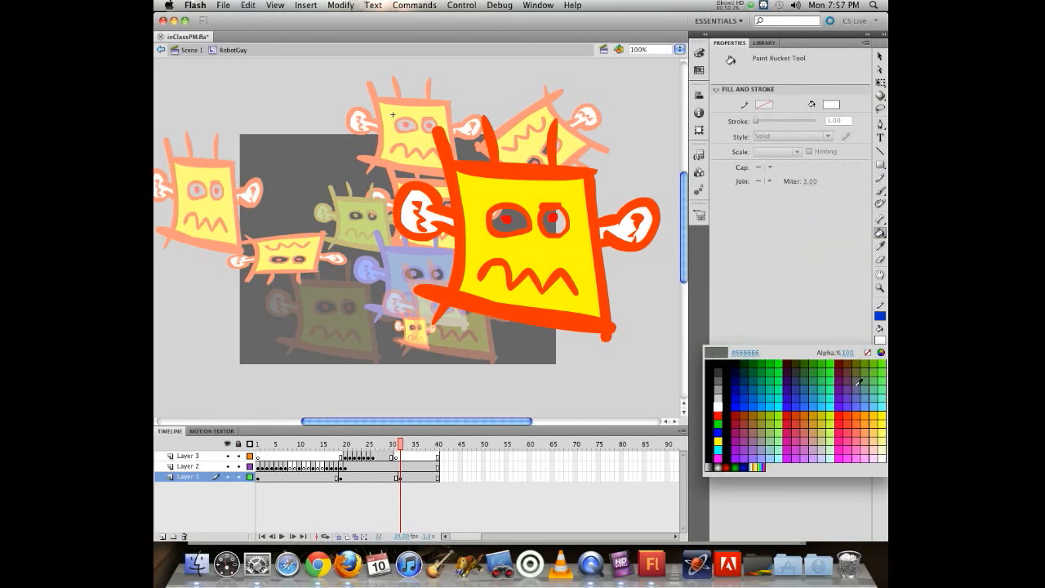
click(717, 378)
click(624, 225)
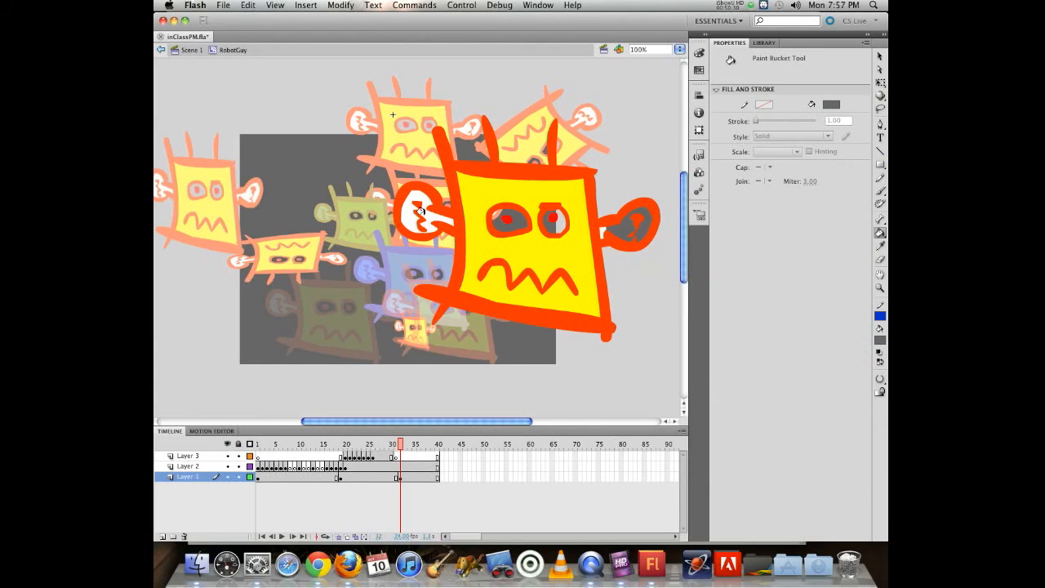
click(597, 229)
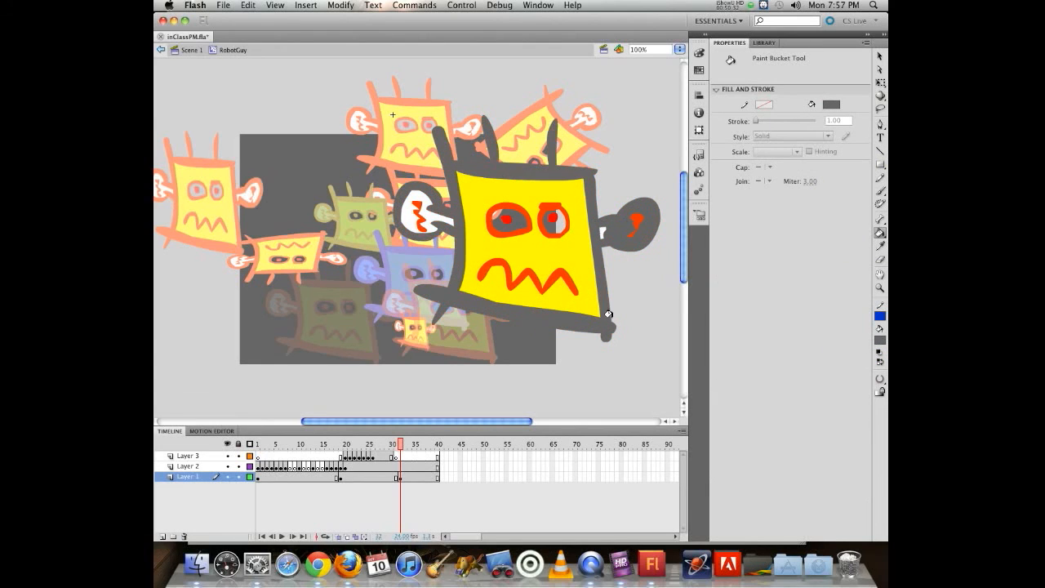
key(super+z)
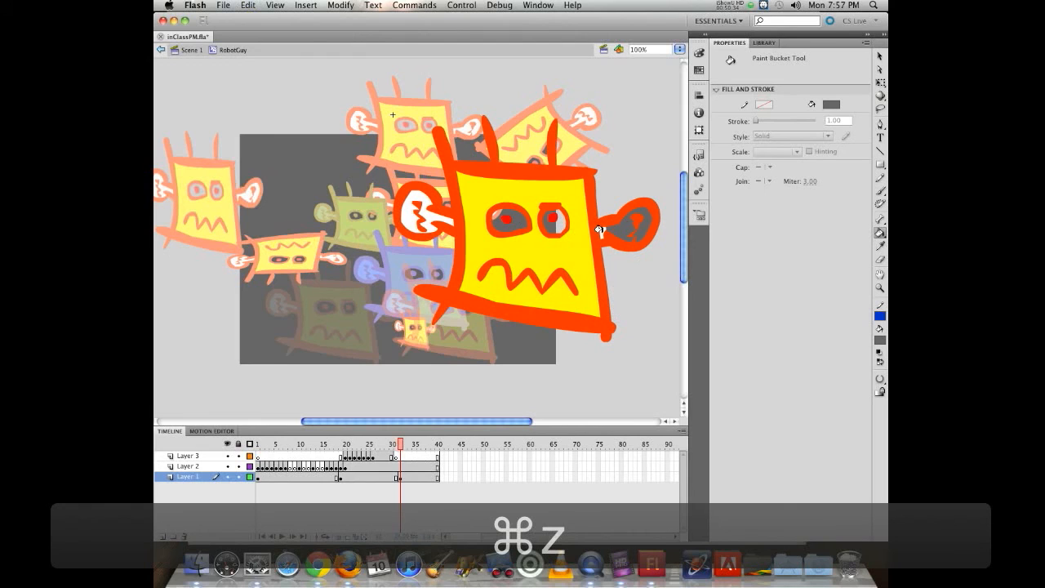
click(403, 216)
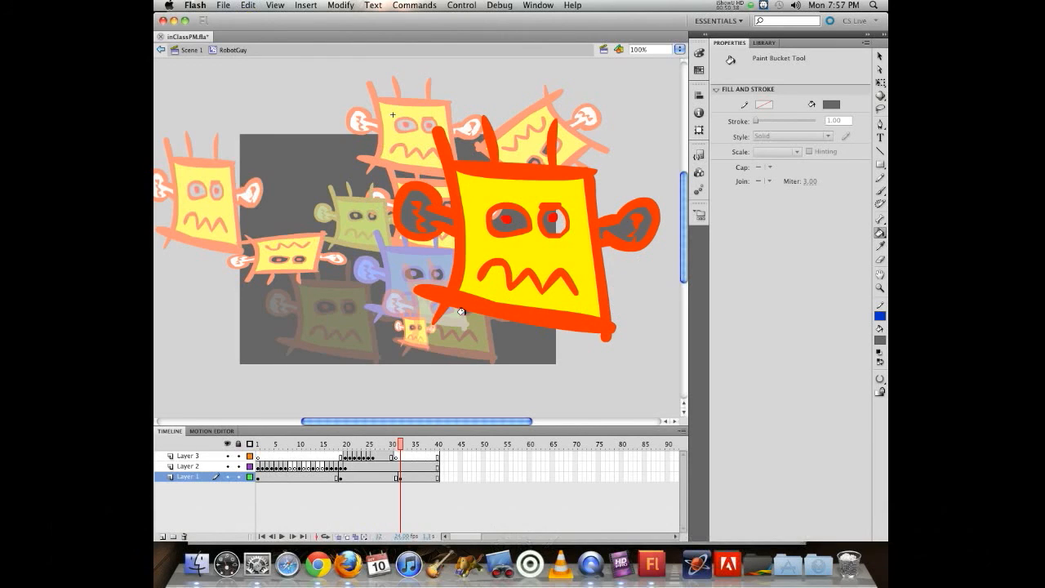
Step: Fill the insides of both ears with the same dark grey in Layer 1's first keyframe span, before frame 19
click(278, 478)
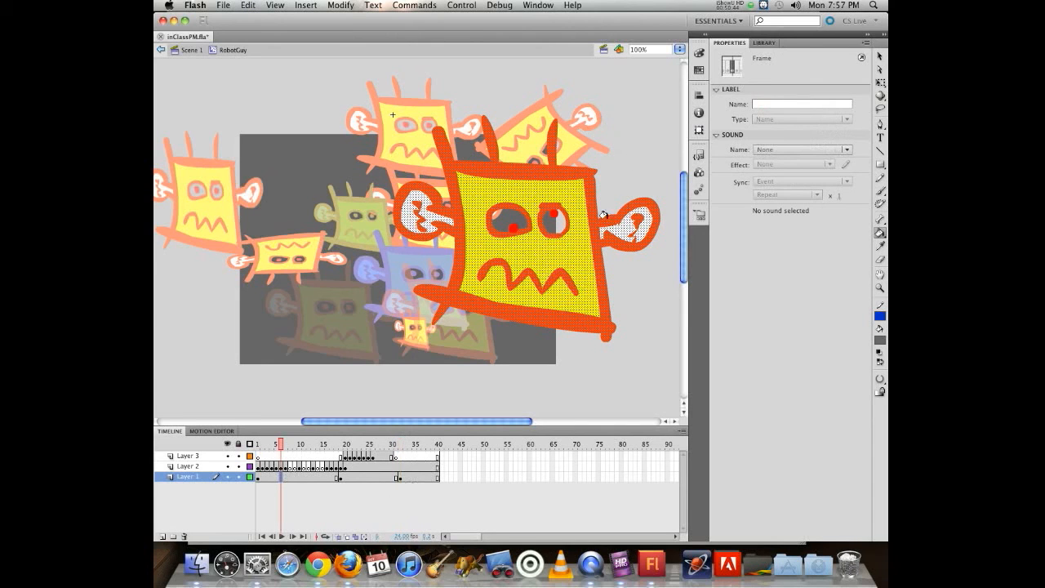
click(623, 229)
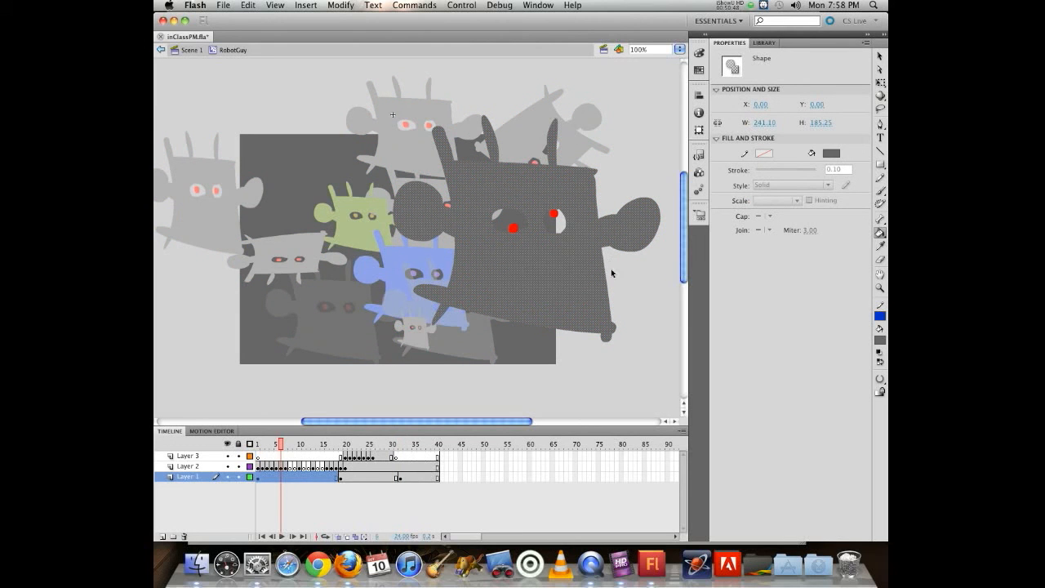
key(super+z)
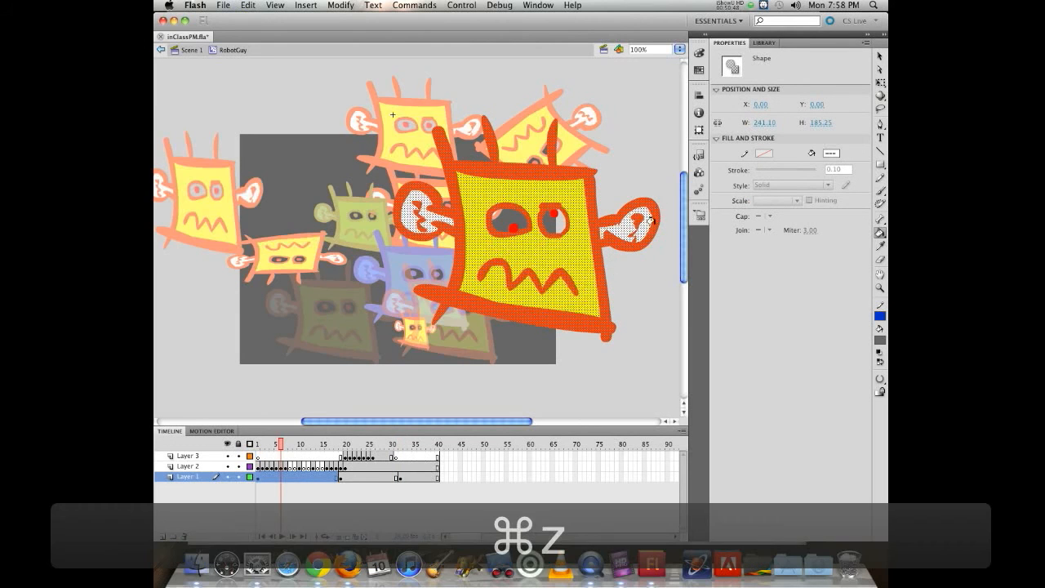
click(629, 163)
click(625, 220)
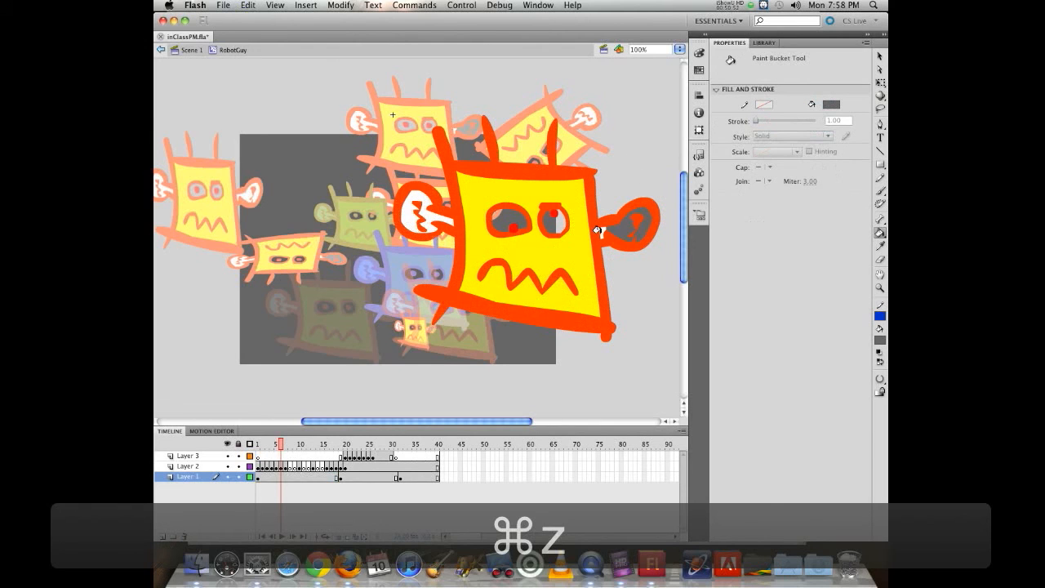
click(392, 204)
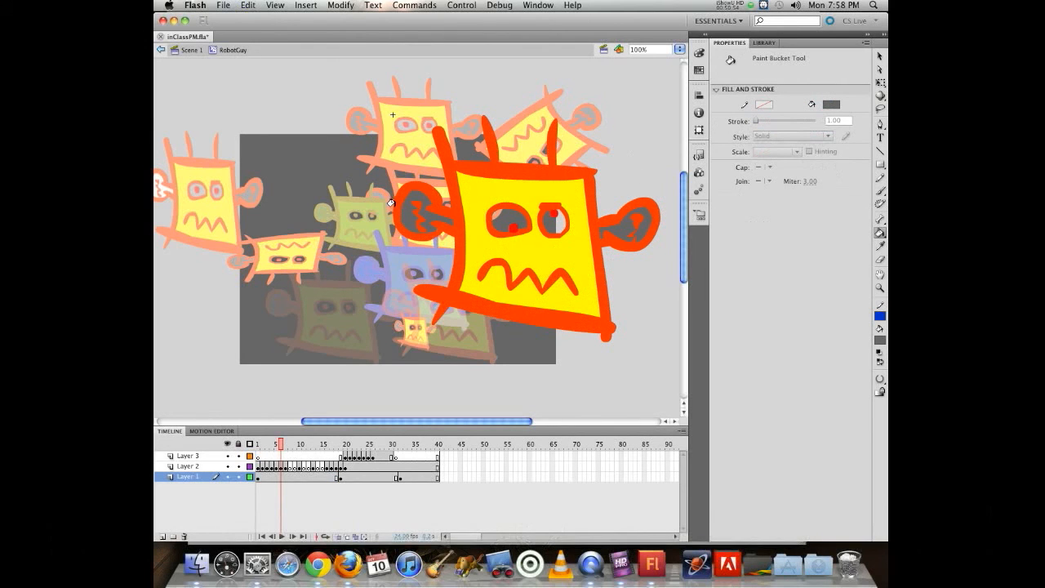
Step: Play the symbol's timeline from frame 1 to check the ear colour change and radiating lines
click(879, 56)
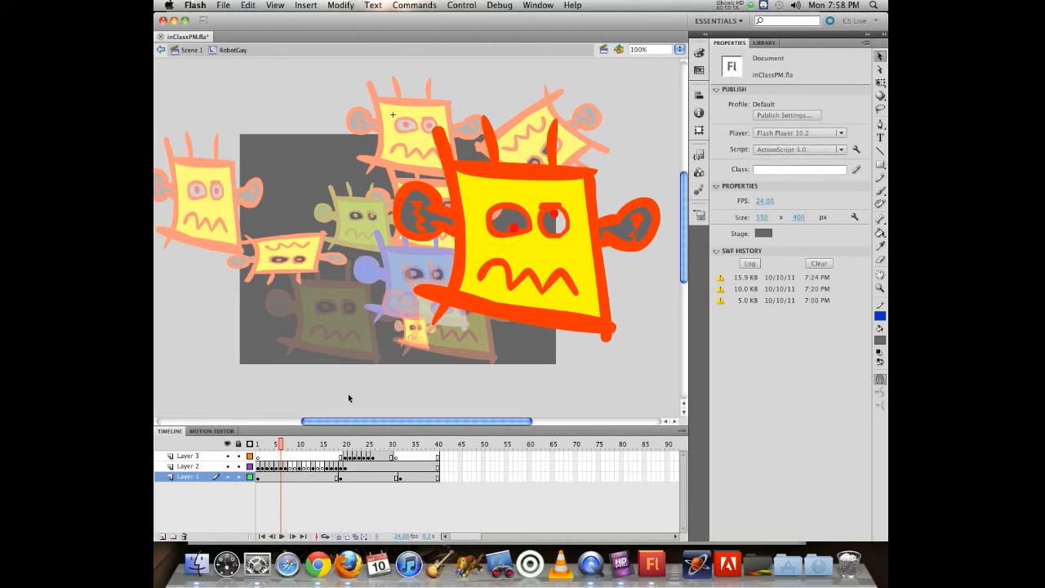
click(256, 443)
key(Return)
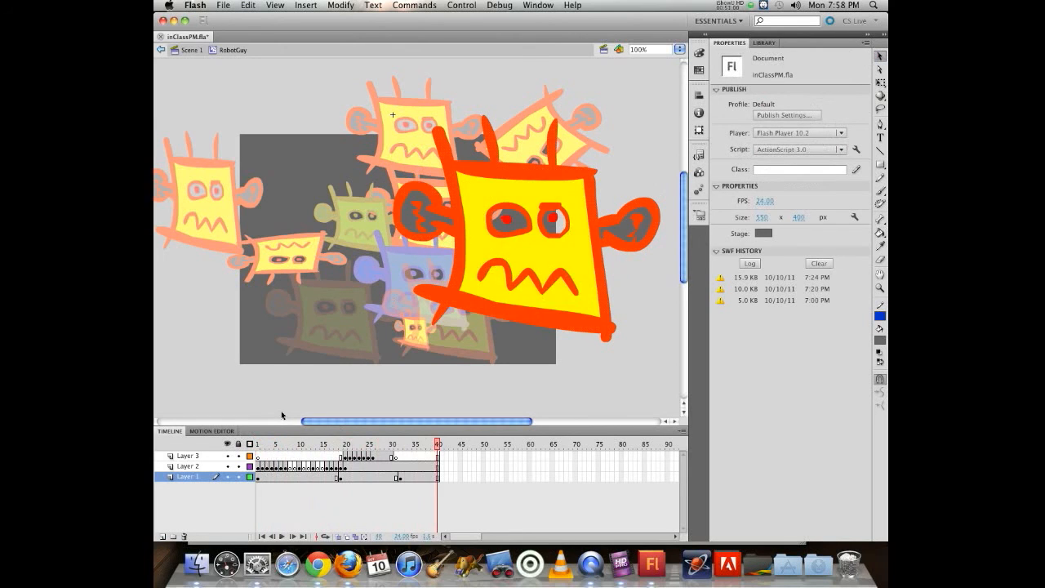
key(Return)
key(Return)
Step: Return to Scene 1, test the movie to view all the animated robot instances, and close the preview window
click(191, 50)
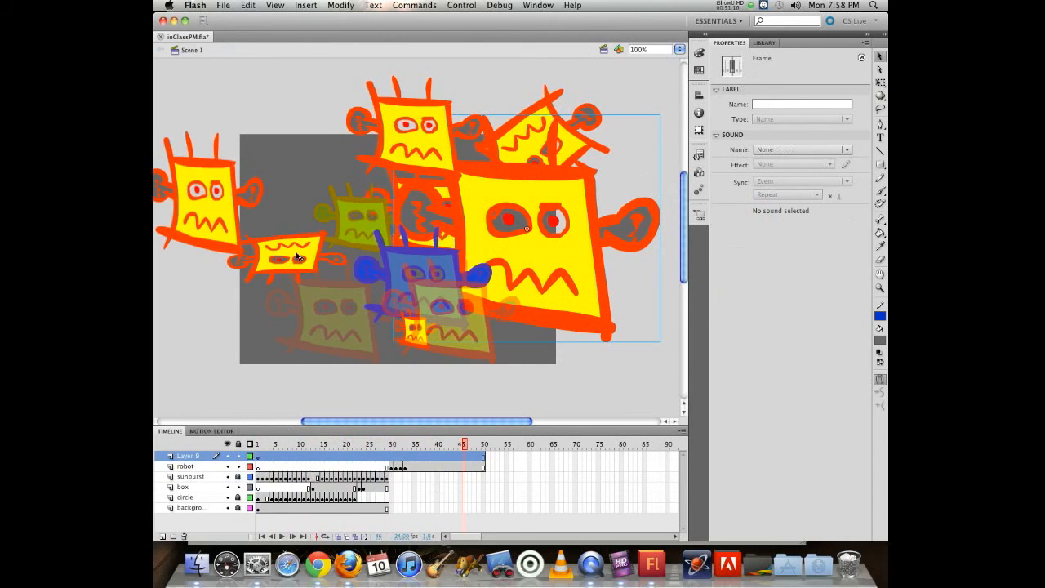
drag(465, 444, 554, 396)
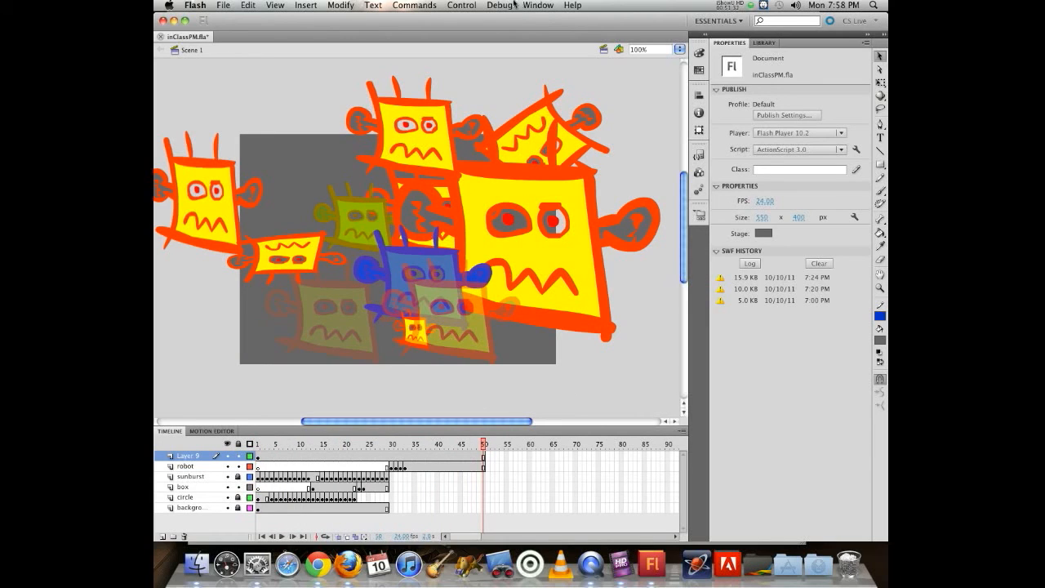
click(453, 4)
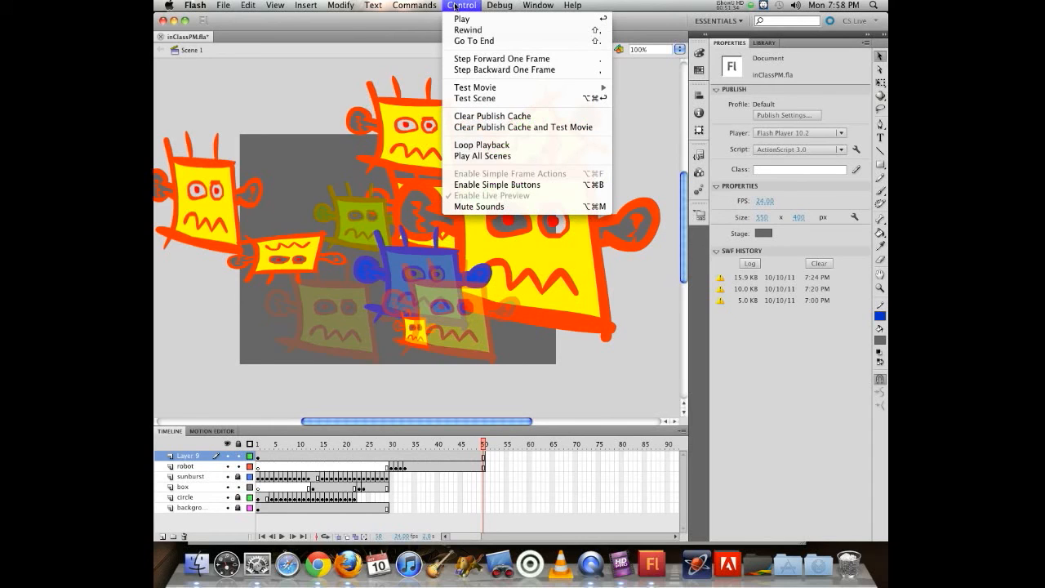
mouse_move(479, 88)
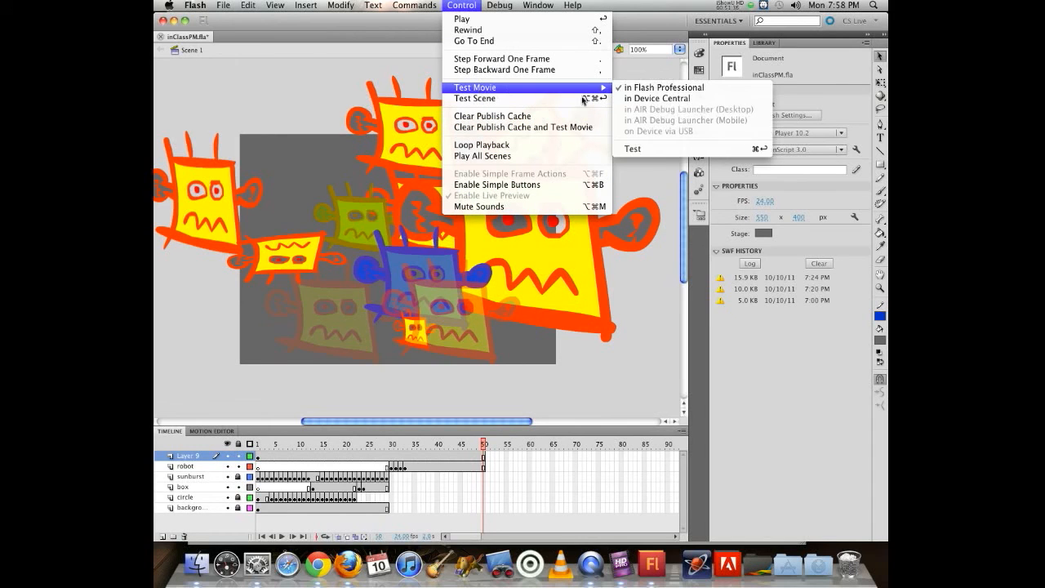
click(639, 151)
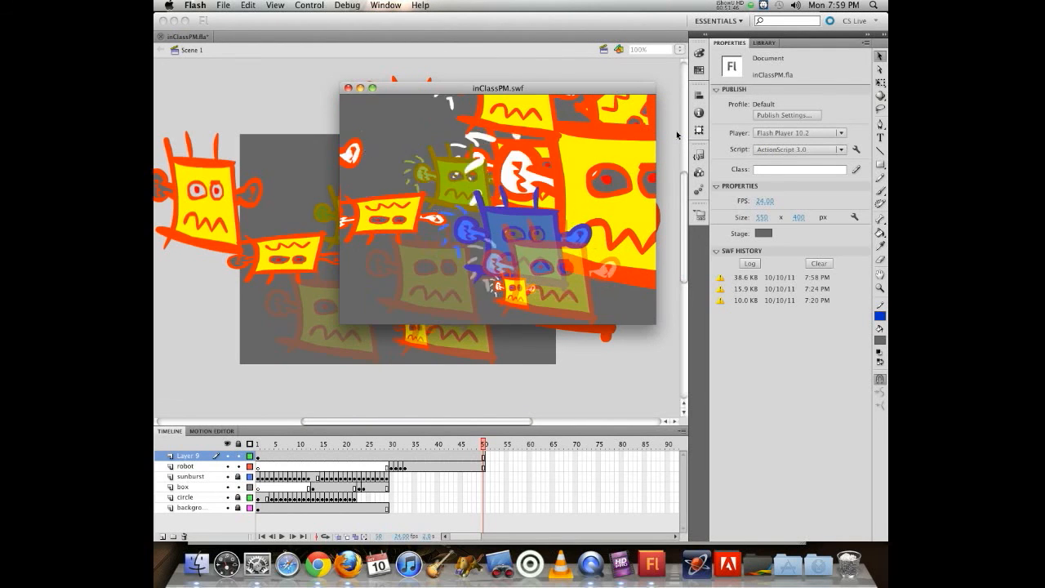
key(super+w)
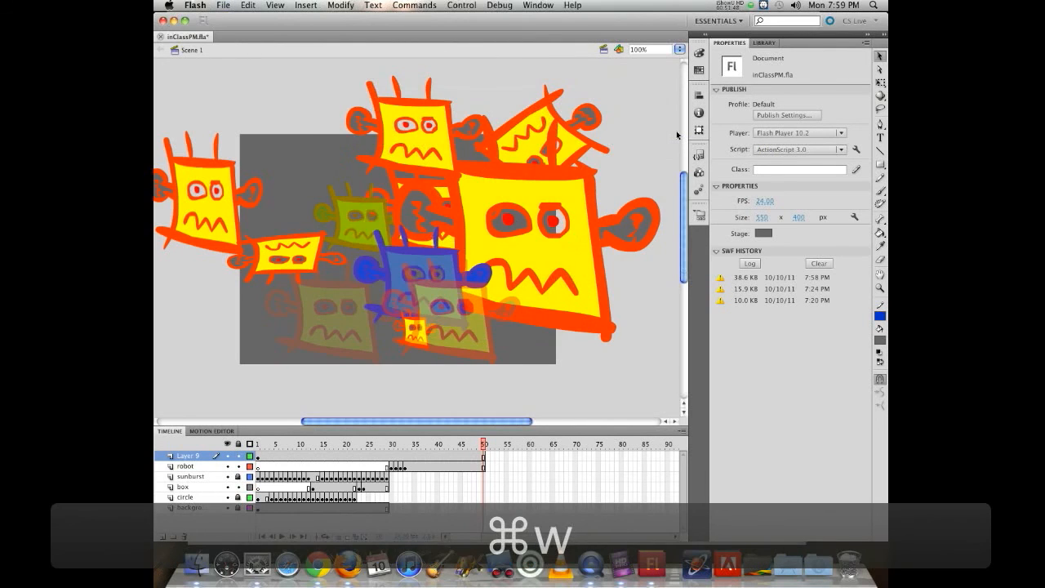
Step: Save the document, then add a layer above Layer 9 with a blank keyframe at frame 51
key(super+s)
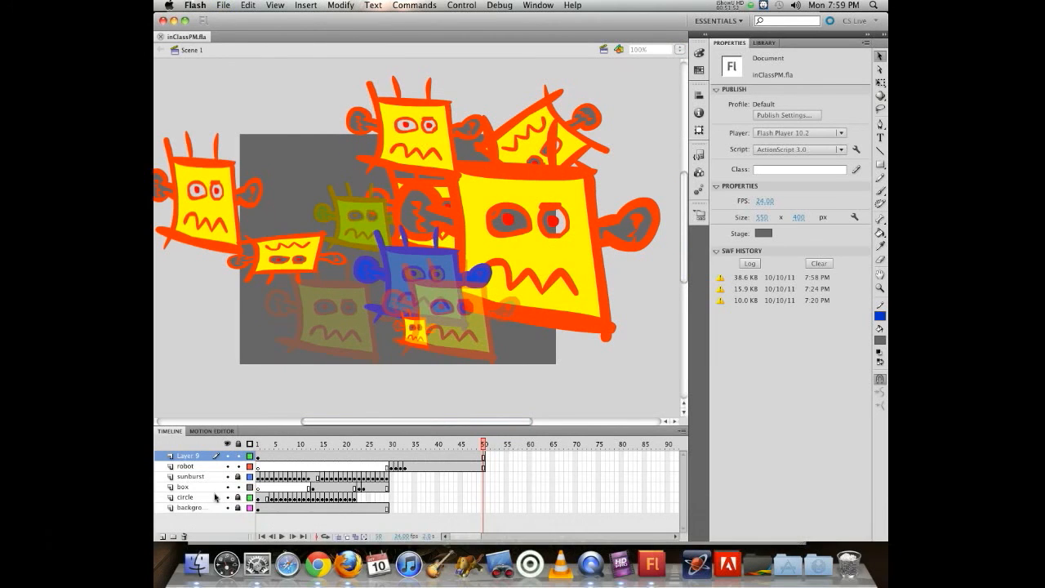
click(162, 537)
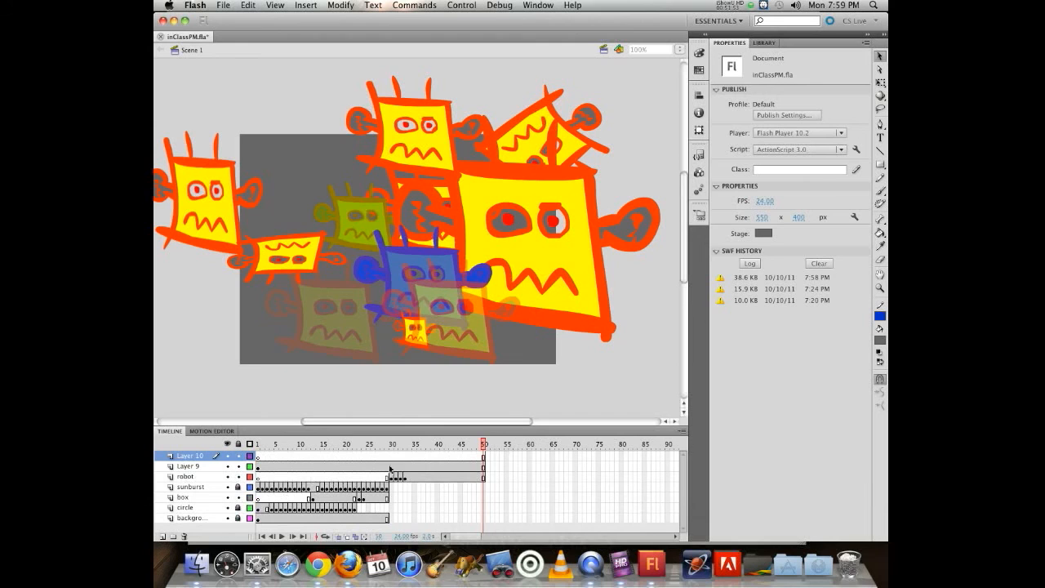
click(487, 455)
key(F7)
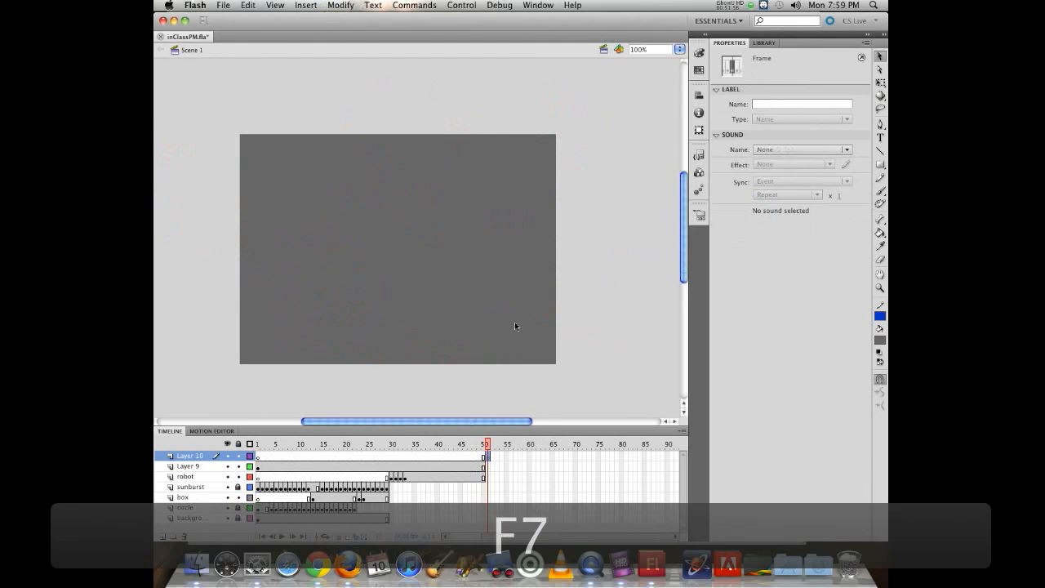
Step: Place a RobotGuy instance from the library near the middle of the stage and create a motion tween on it
click(765, 42)
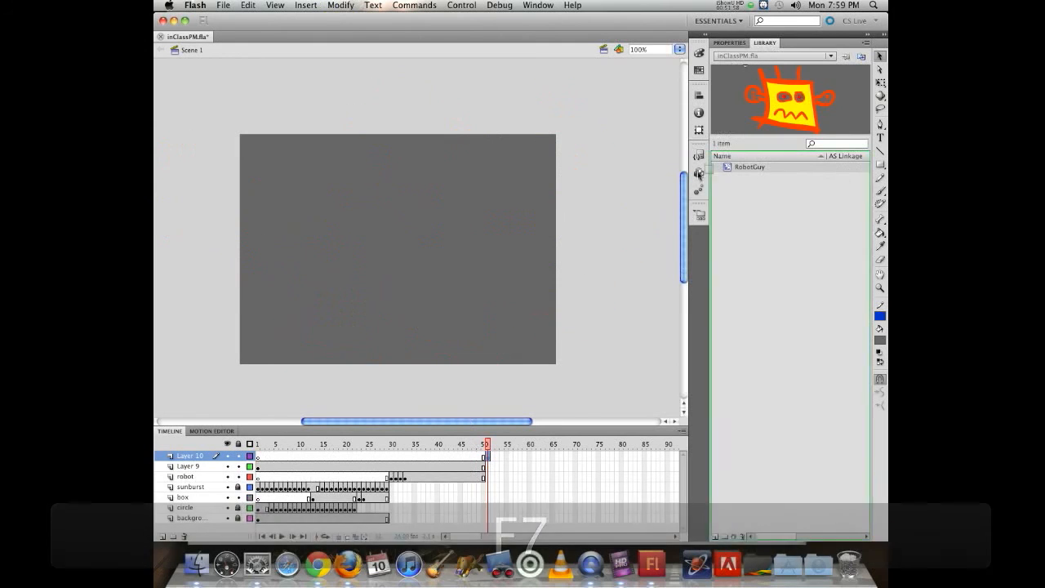
drag(374, 254, 411, 295)
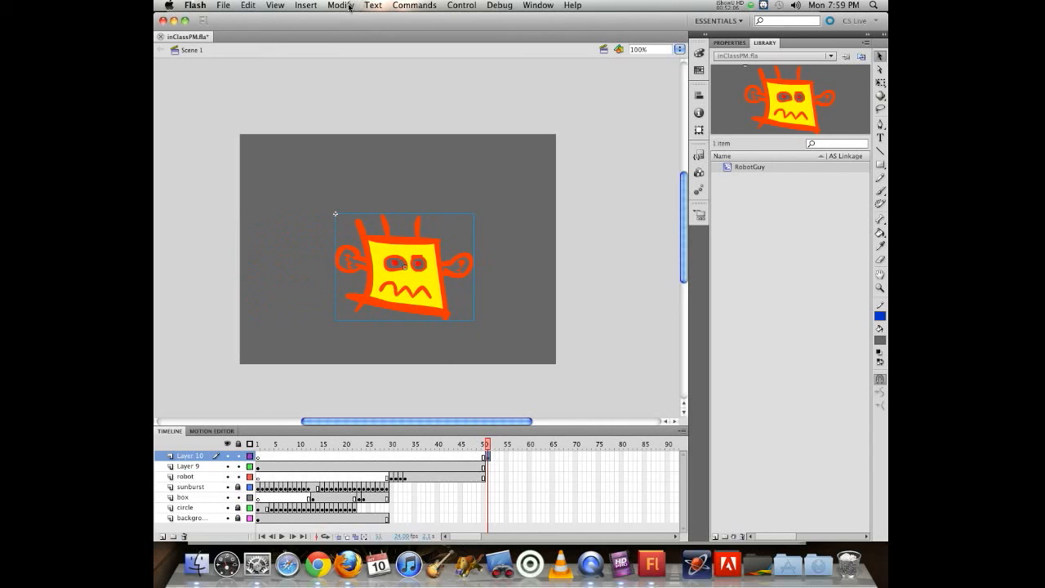
right_click(393, 284)
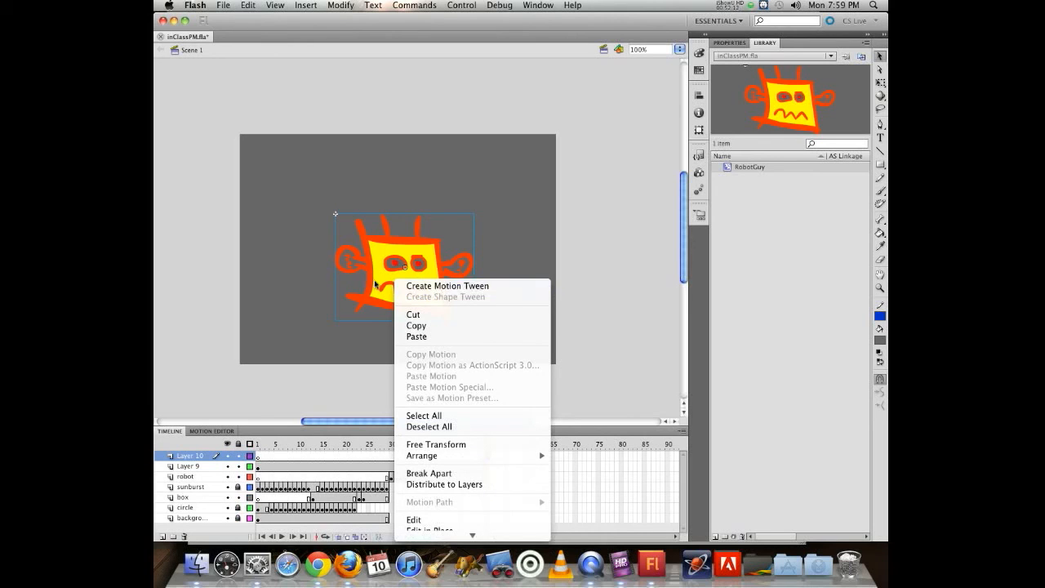
click(402, 286)
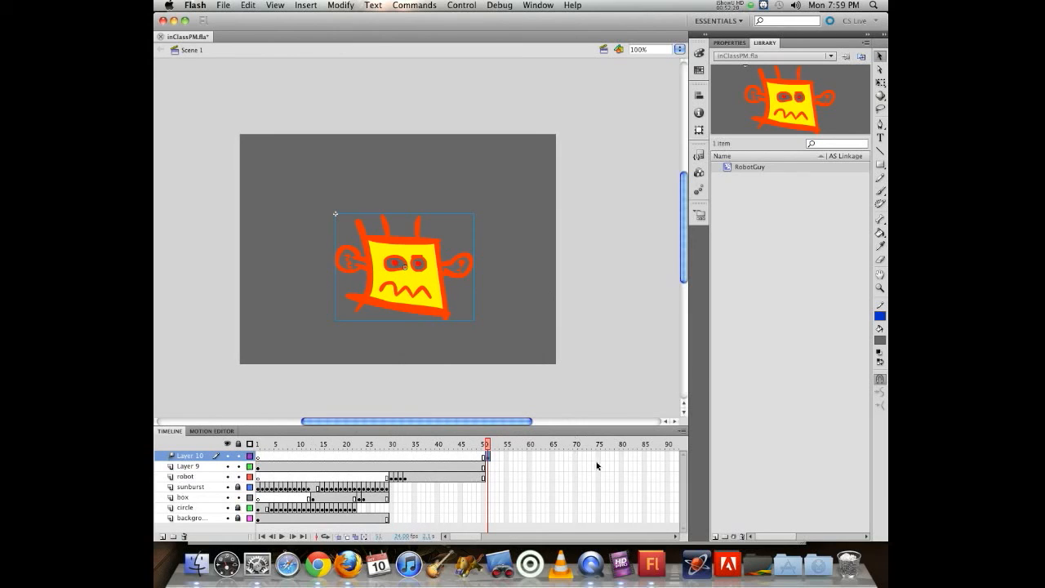
Step: Extend Layer 10's motion tween to frame 80 and scrub back through the span
click(622, 455)
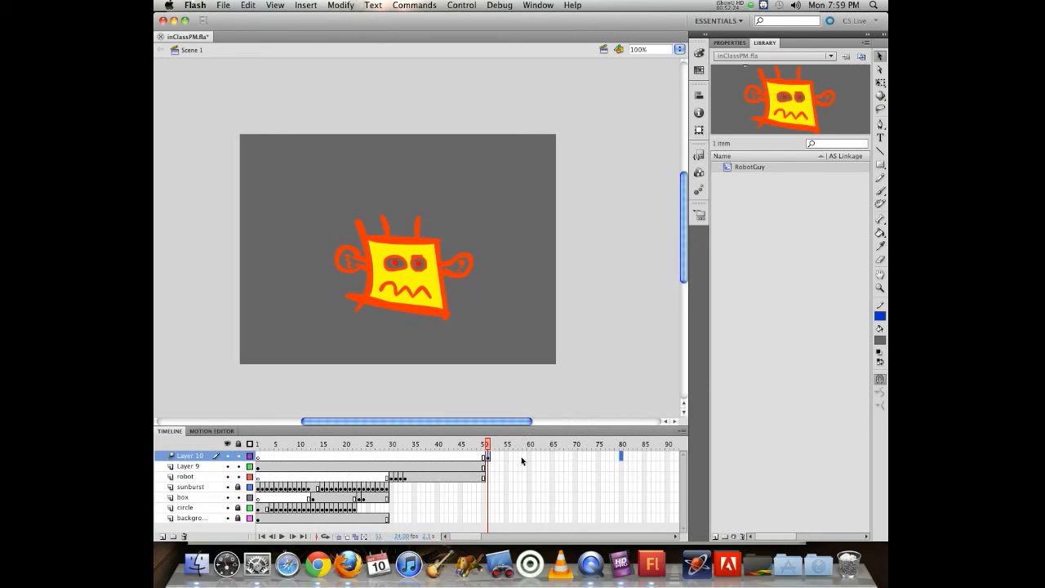
key(F5)
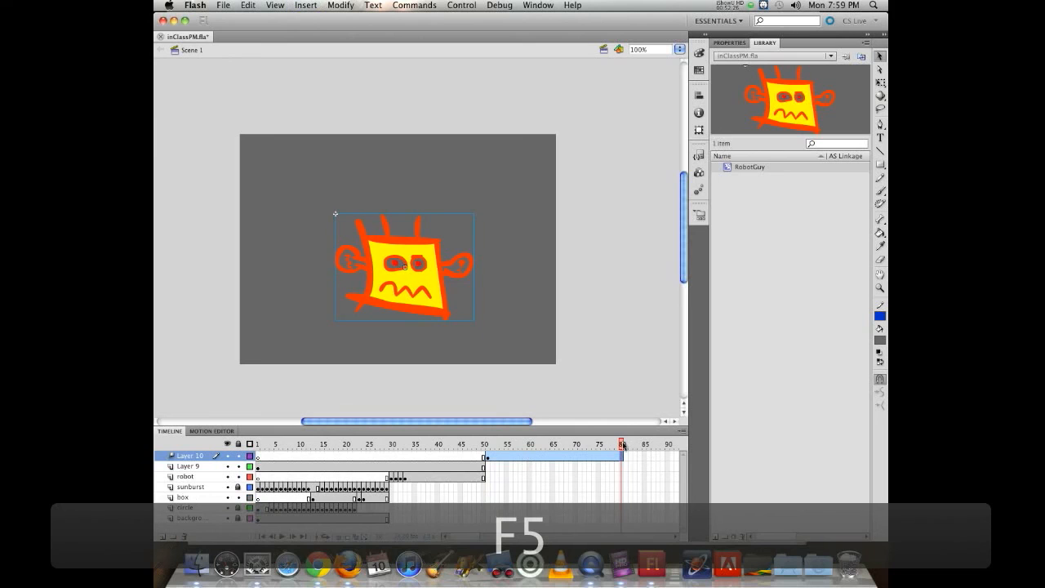
drag(623, 445, 600, 421)
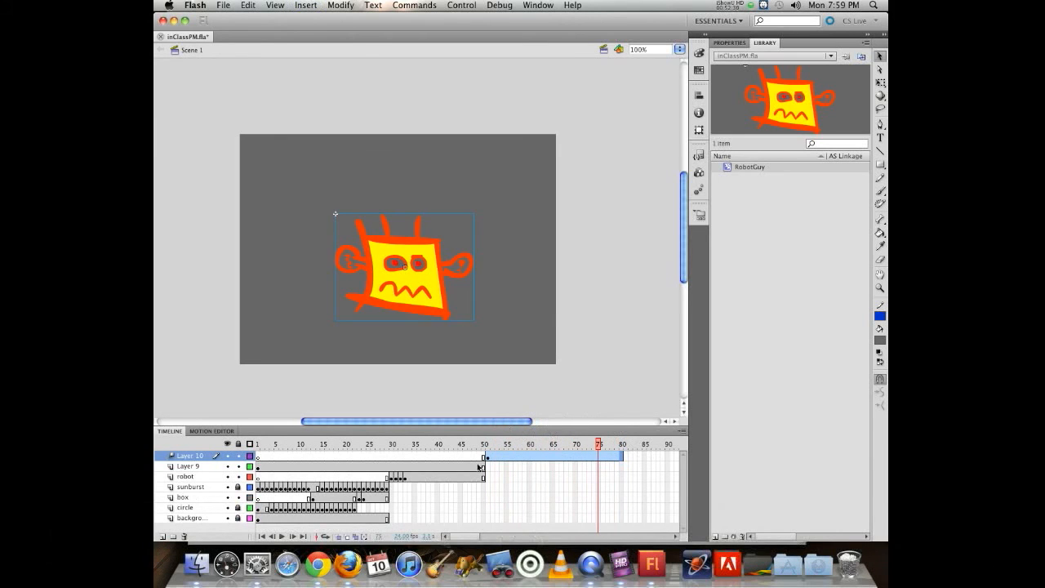
Step: Compare the properties of Layer 10's motion tween with those of an ordinary Layer 9 frame
click(539, 457)
click(729, 43)
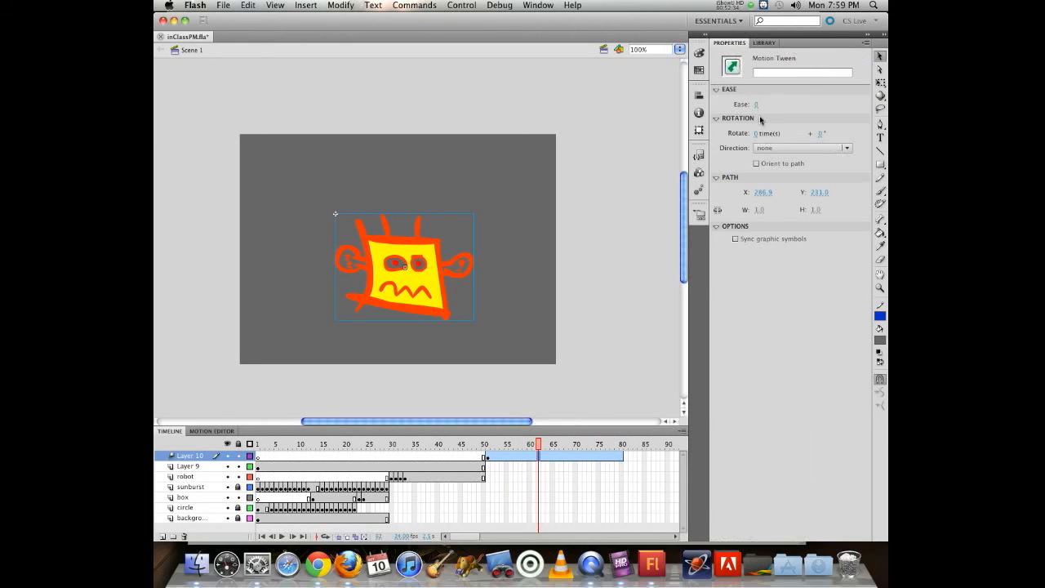
click(447, 468)
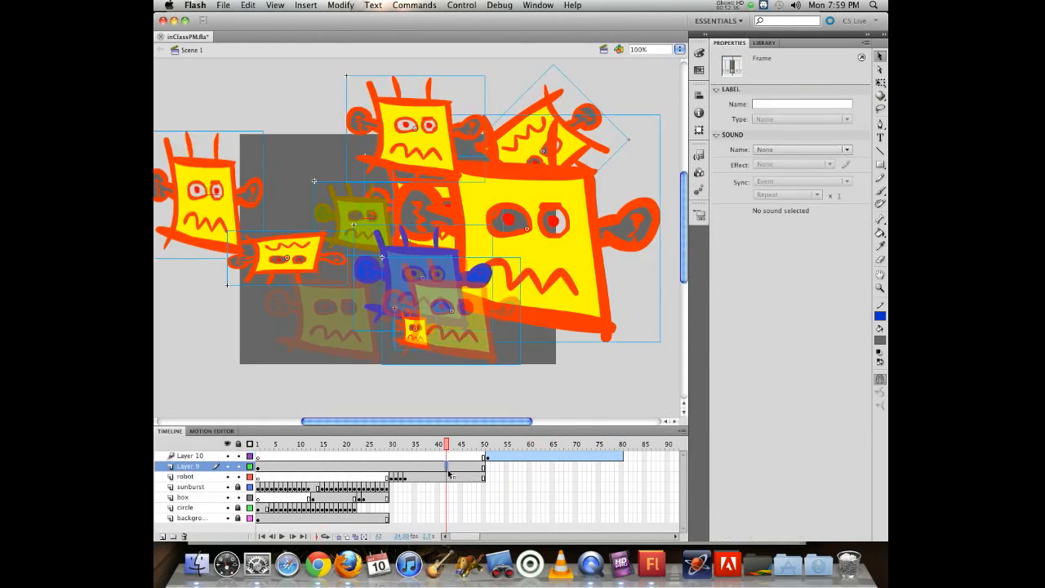
click(506, 456)
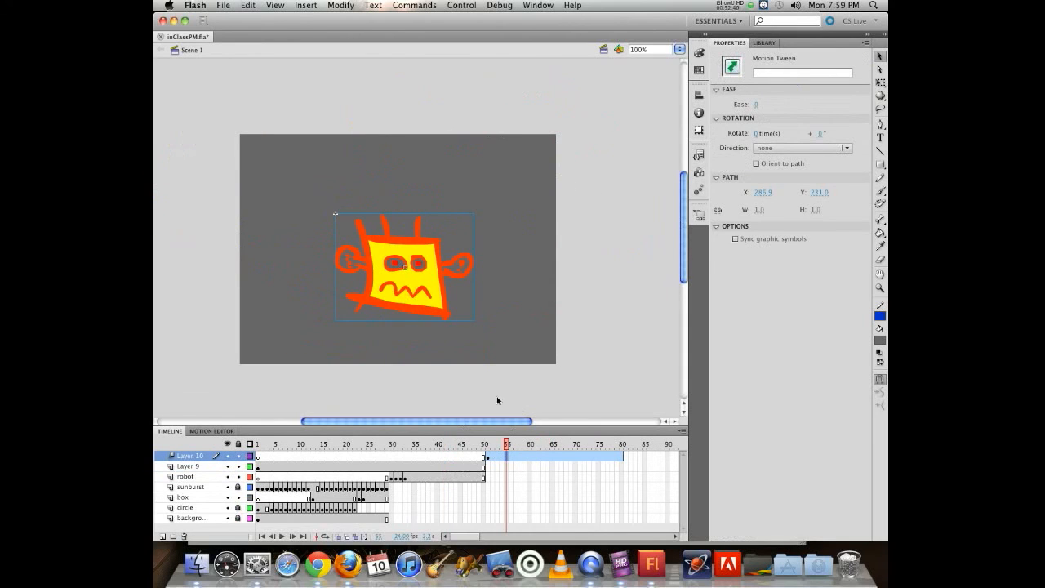
Step: Move the tweened robot to about X 151.4, Y 7.4 at frame 80 and about X 165.9, Y 209.8 at frame 52
drag(507, 443, 622, 457)
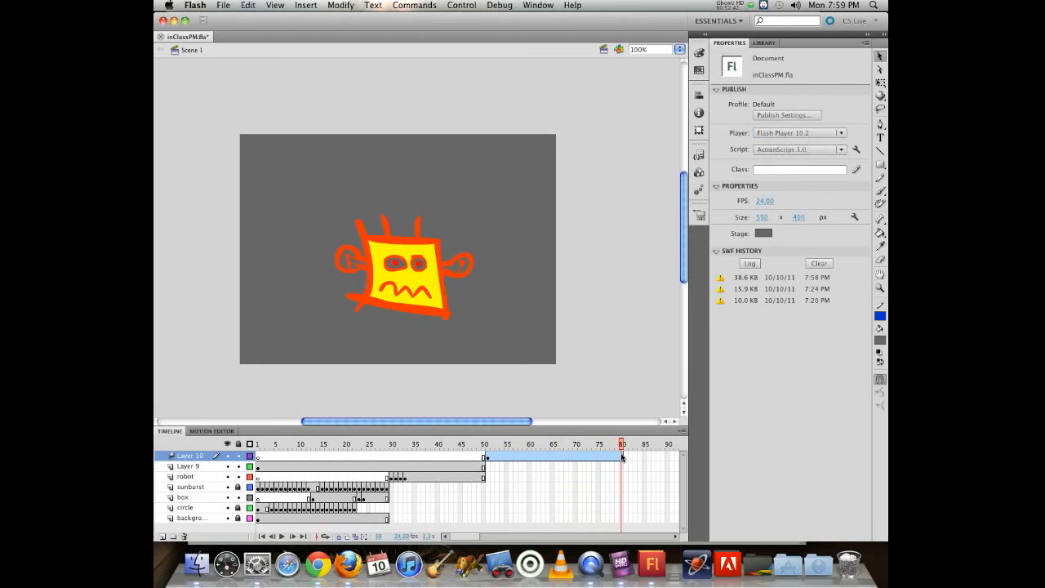
click(369, 239)
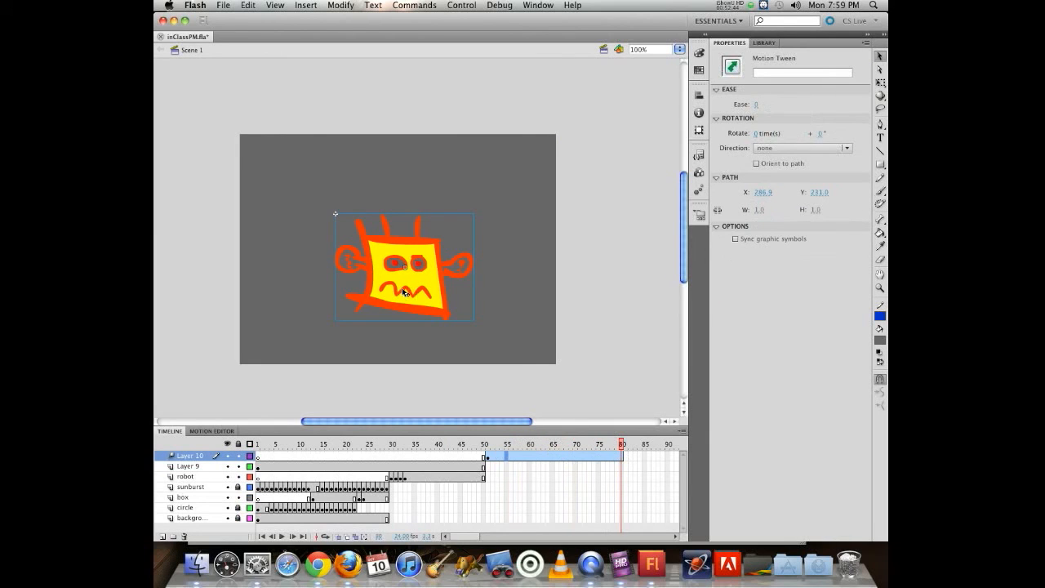
drag(402, 287, 393, 211)
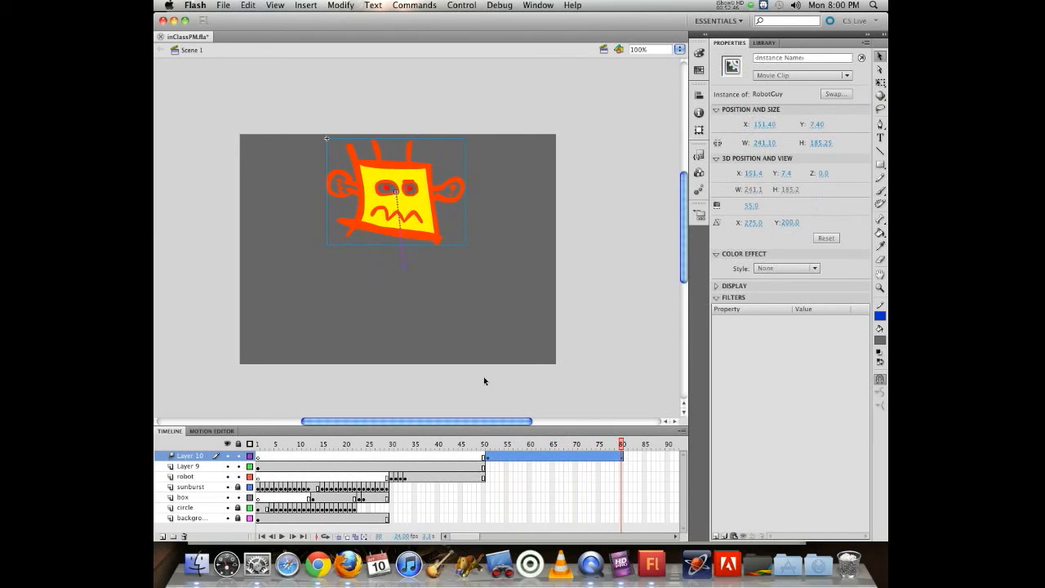
drag(622, 445, 492, 446)
drag(410, 283, 407, 327)
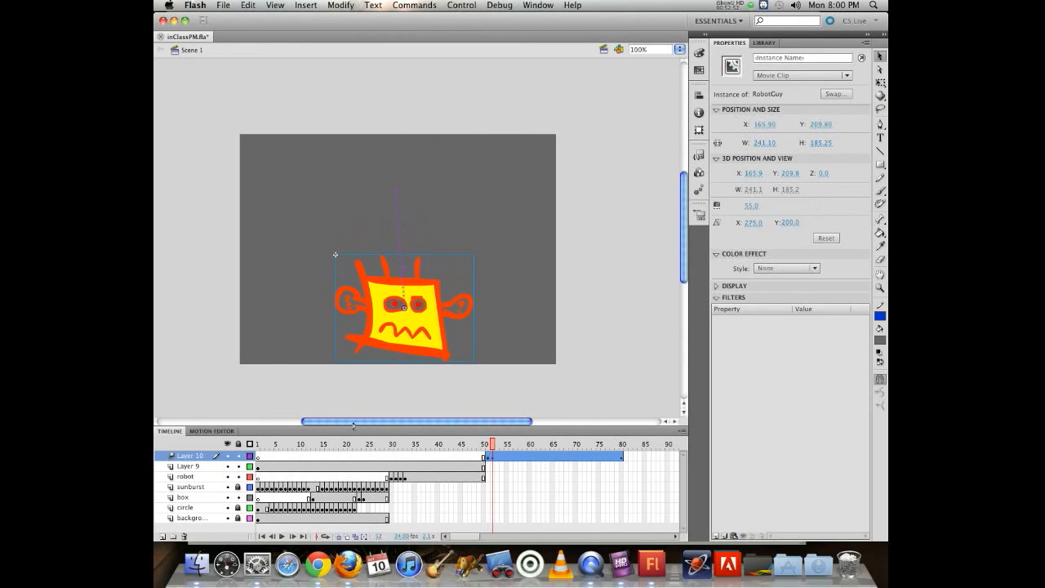
Step: Change Layer 10's outline colour to black in its layer properties
double_click(250, 457)
click(486, 345)
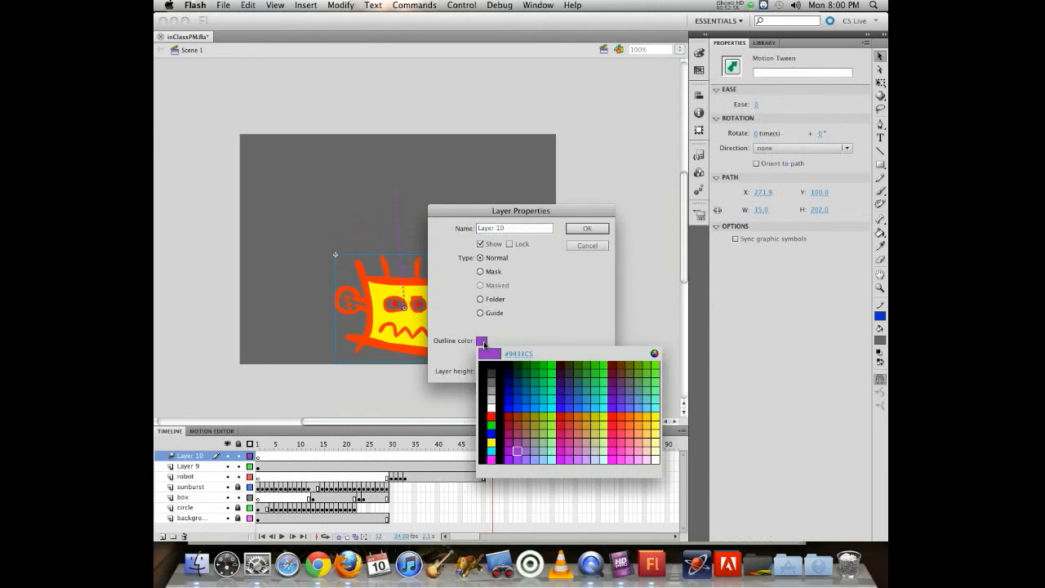
click(493, 365)
click(587, 230)
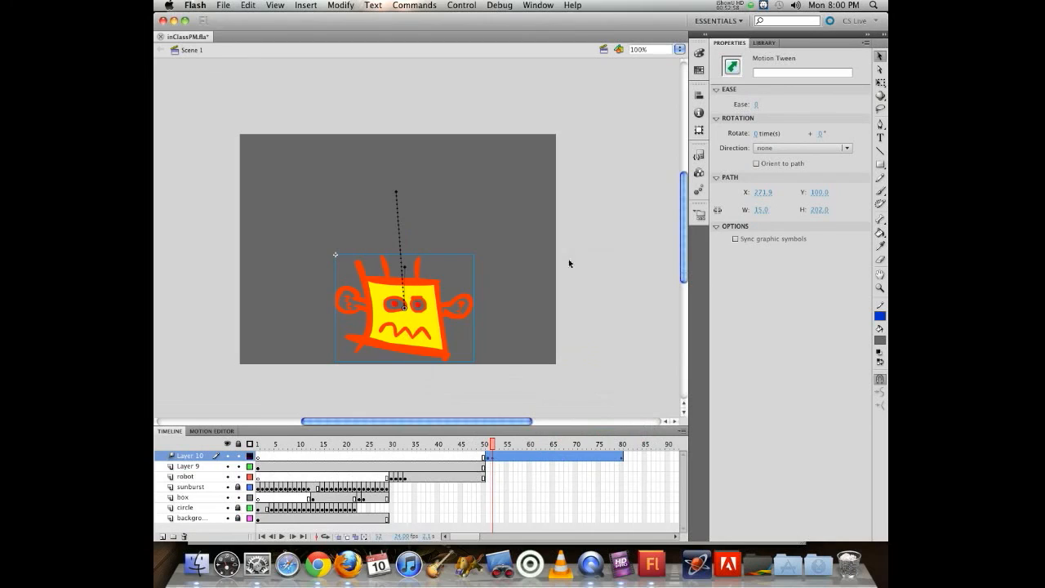
Step: Move the robot to about X 314.4, Y 214.75 at frame 51 and about X 319.15, Y 115.85 at frame 65
drag(492, 447, 488, 443)
click(493, 443)
drag(418, 281, 511, 324)
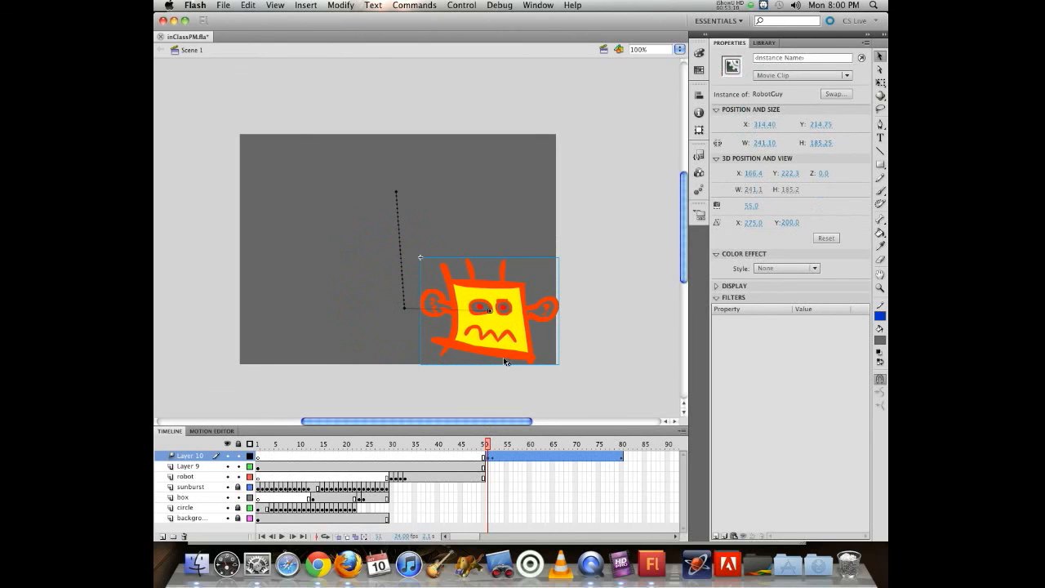
drag(487, 445, 551, 422)
click(434, 302)
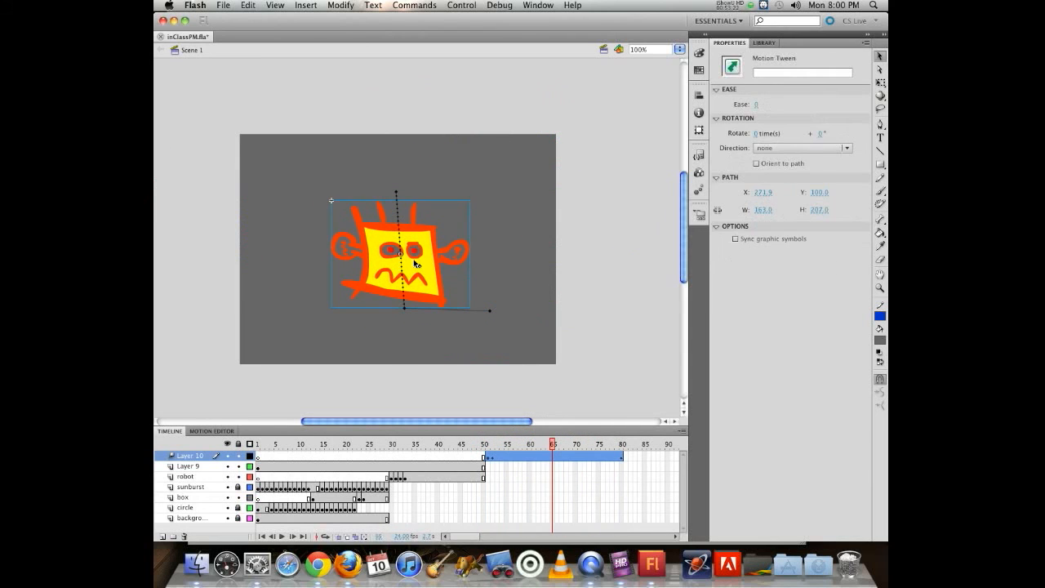
drag(416, 264, 509, 264)
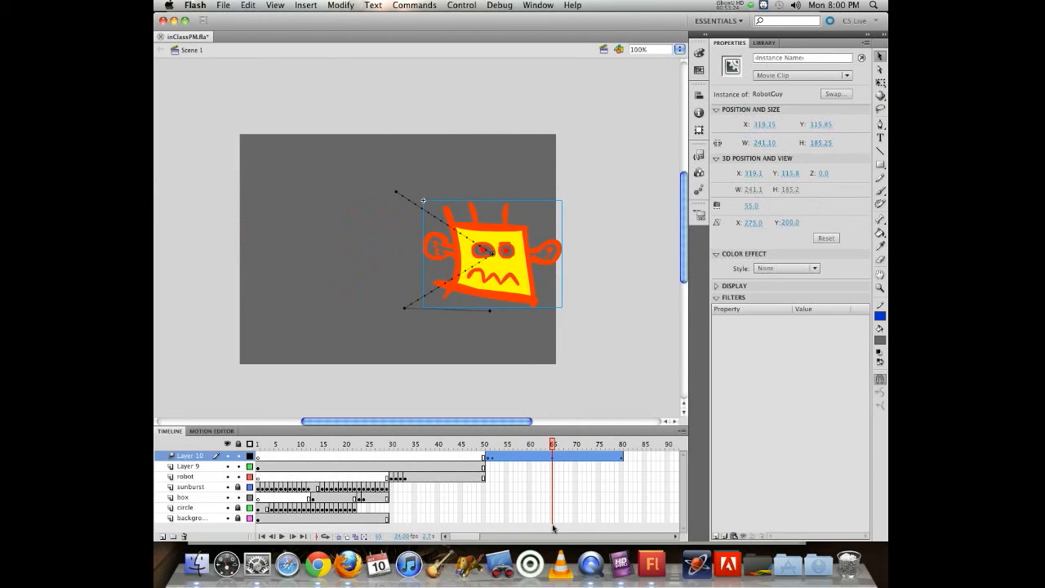
Step: Scrub through frames 51 to 80 to examine the robot's zigzag motion, then reselect Layer 10's tween
drag(558, 446, 534, 415)
drag(566, 412, 598, 409)
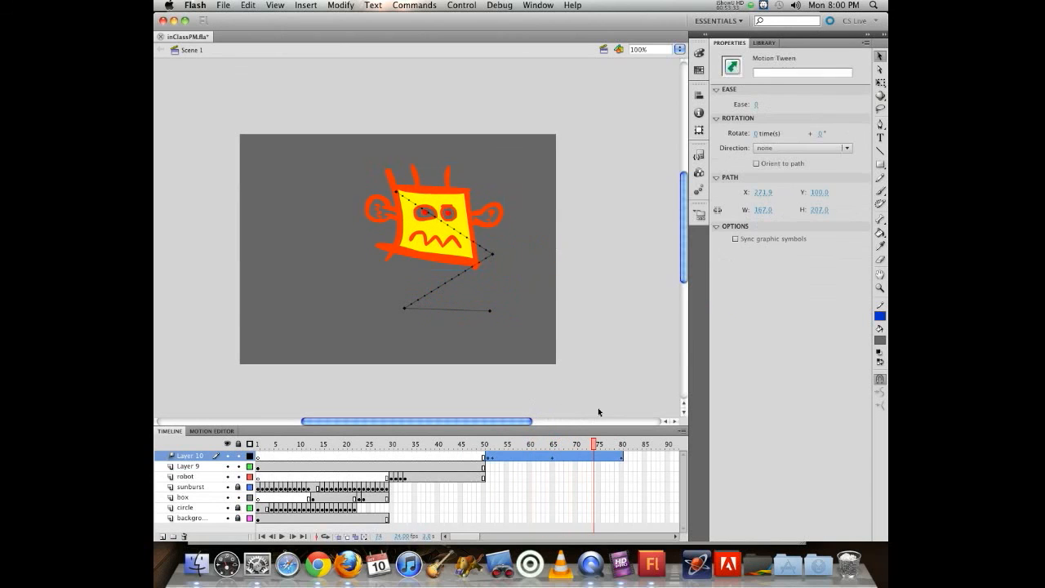
click(548, 477)
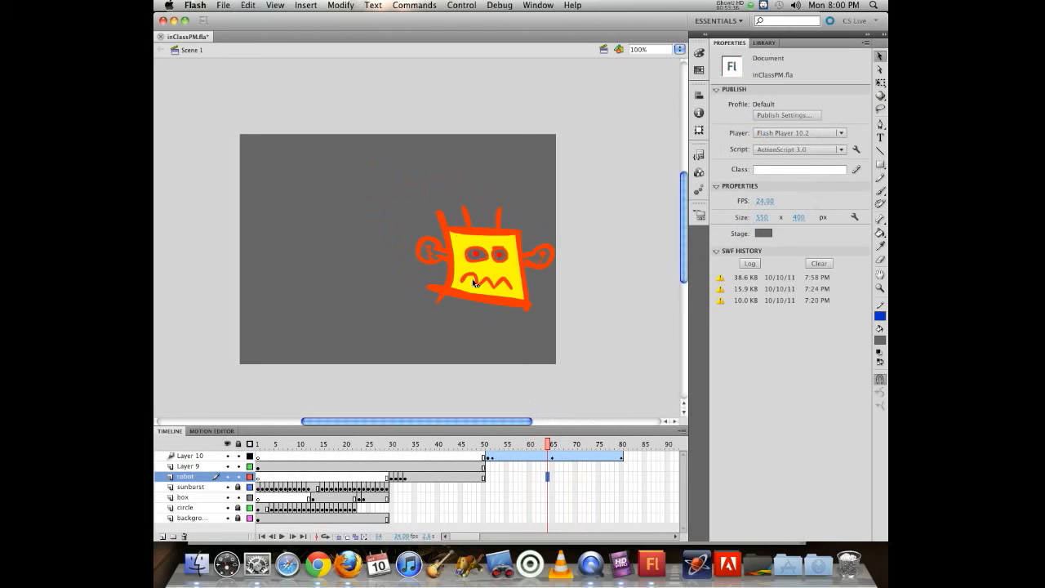
click(511, 455)
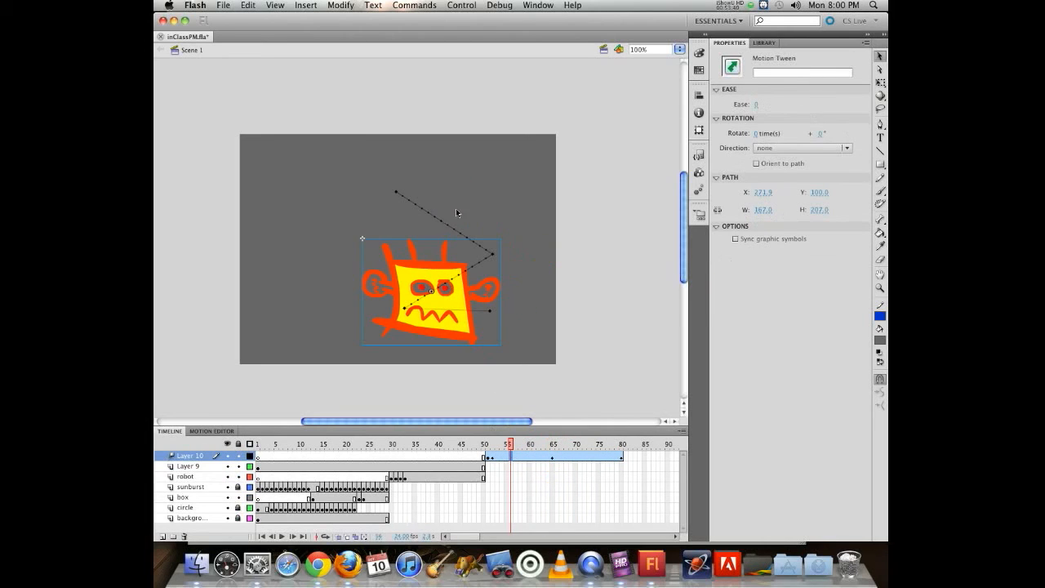
Step: Bend the motion path's upper segment outward to the upper right and its middle segment outward to the left
click(449, 225)
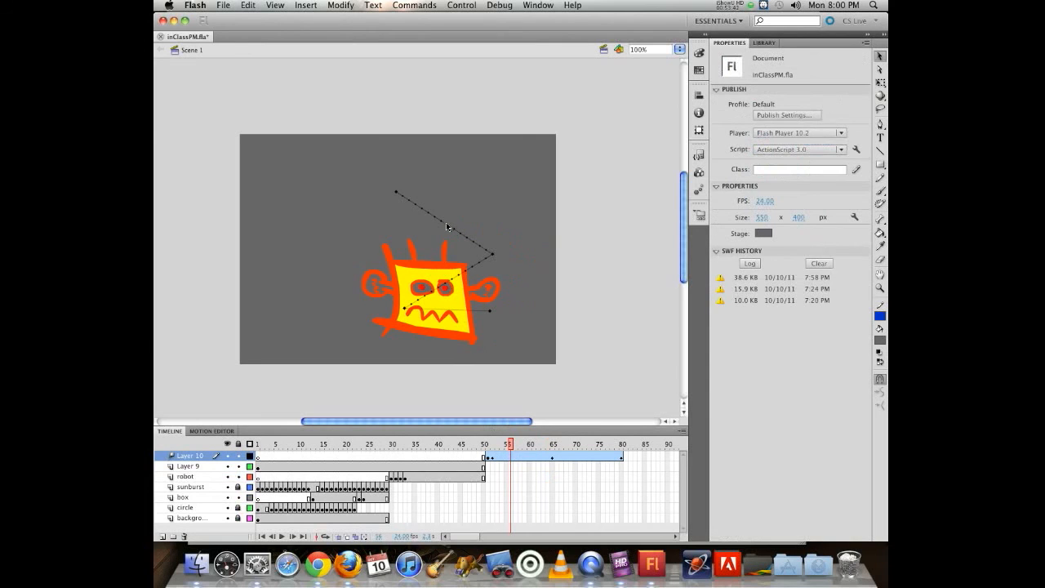
click(447, 223)
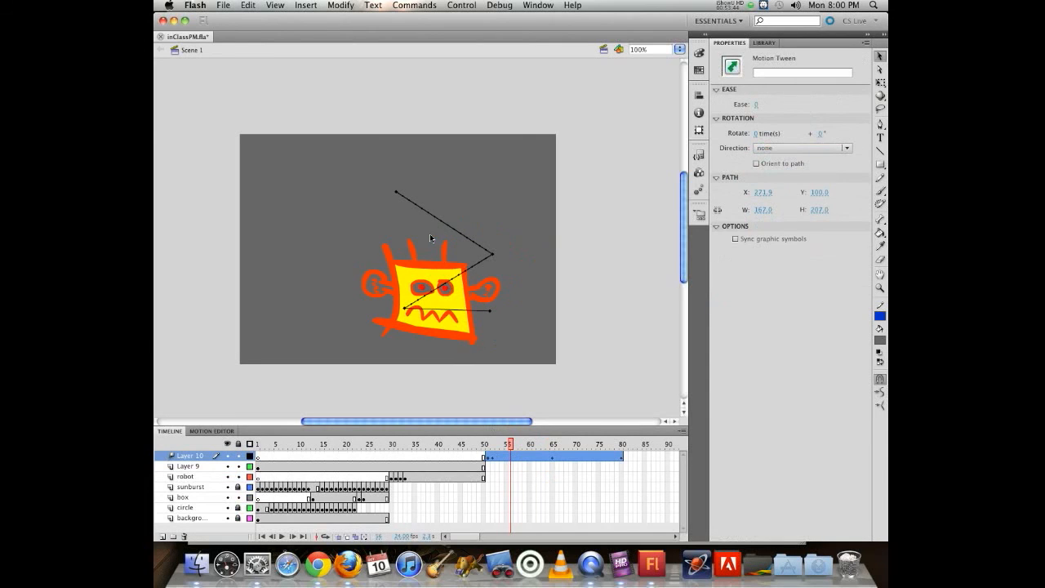
click(430, 234)
drag(441, 222, 498, 159)
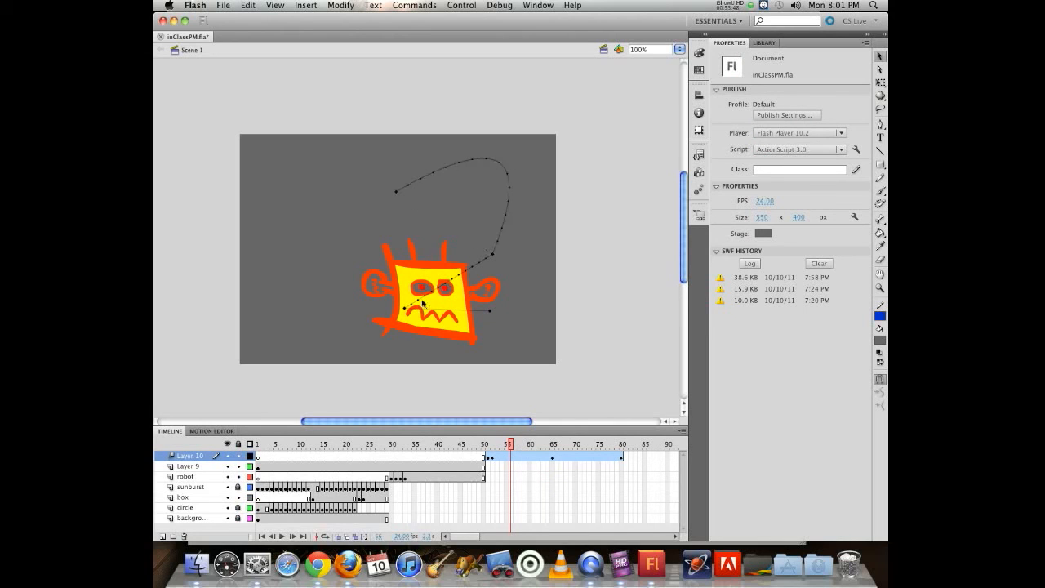
drag(434, 294, 283, 242)
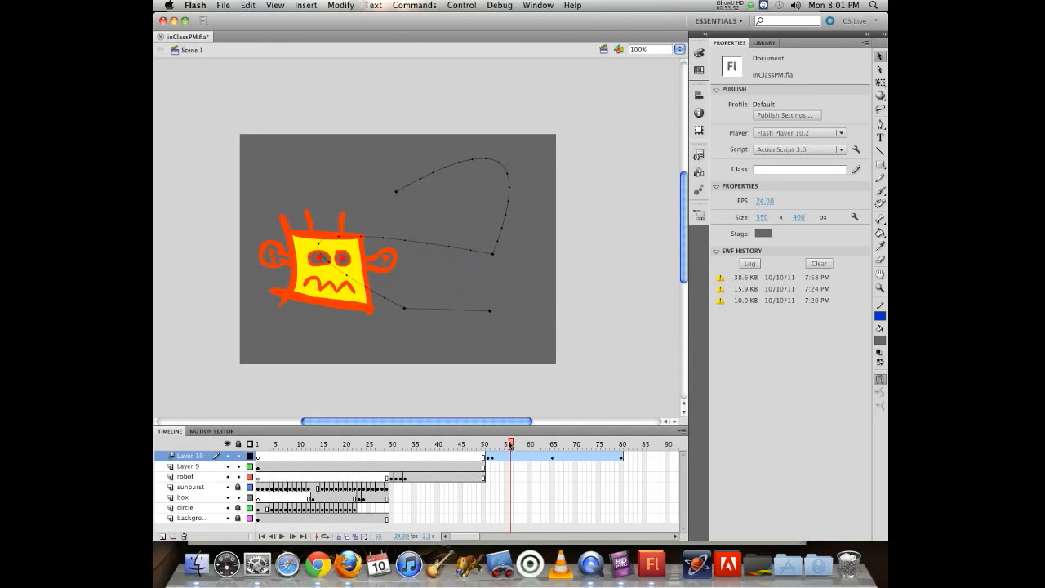
Step: Pull the path's upper curve slightly farther right and scrub through the tween to check the curved motion
drag(511, 445, 537, 423)
mouse_move(505, 172)
mouse_down()
mouse_move(474, 193)
mouse_move(534, 158)
mouse_move(488, 171)
mouse_move(525, 166)
mouse_up()
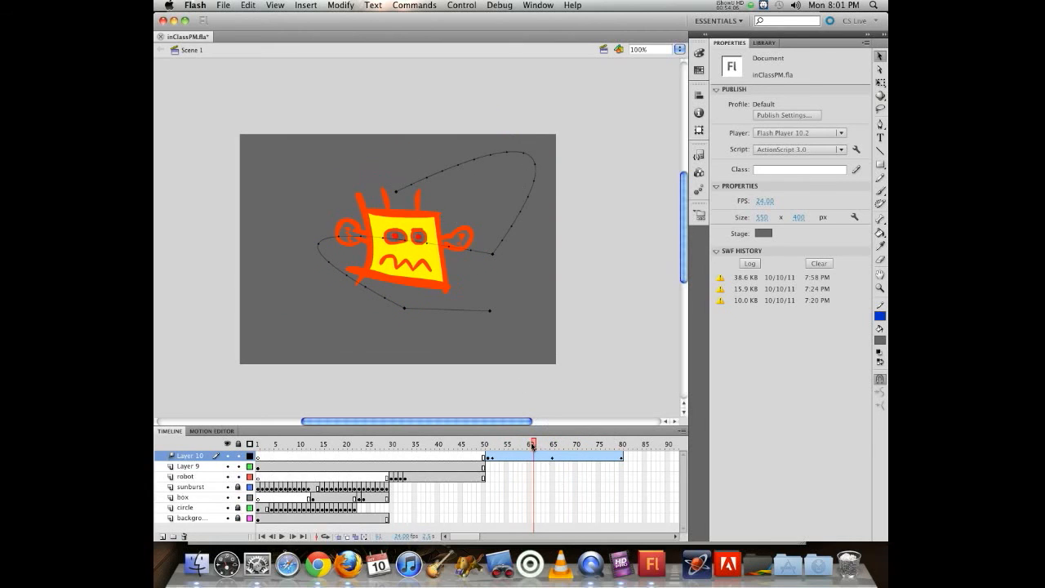
drag(535, 446, 598, 424)
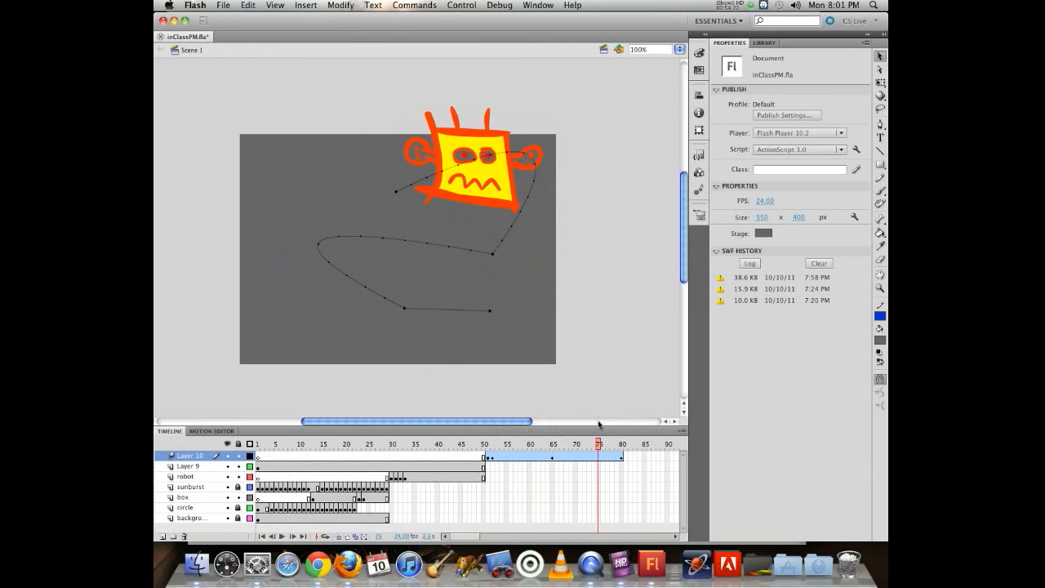
Step: Select the whole motion path and reposition it at about X 107, Y 89.5
click(471, 253)
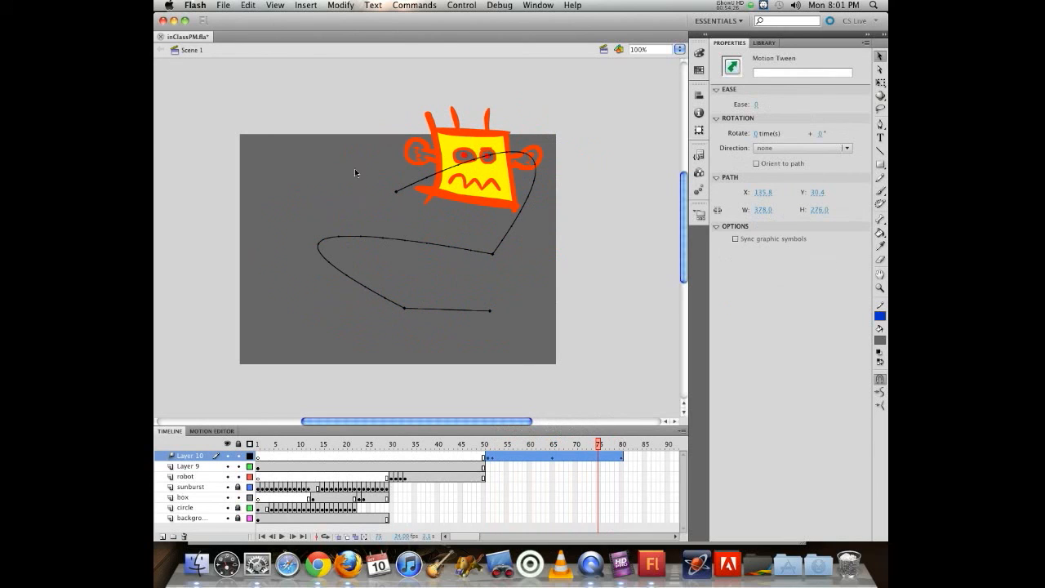
drag(416, 240, 375, 265)
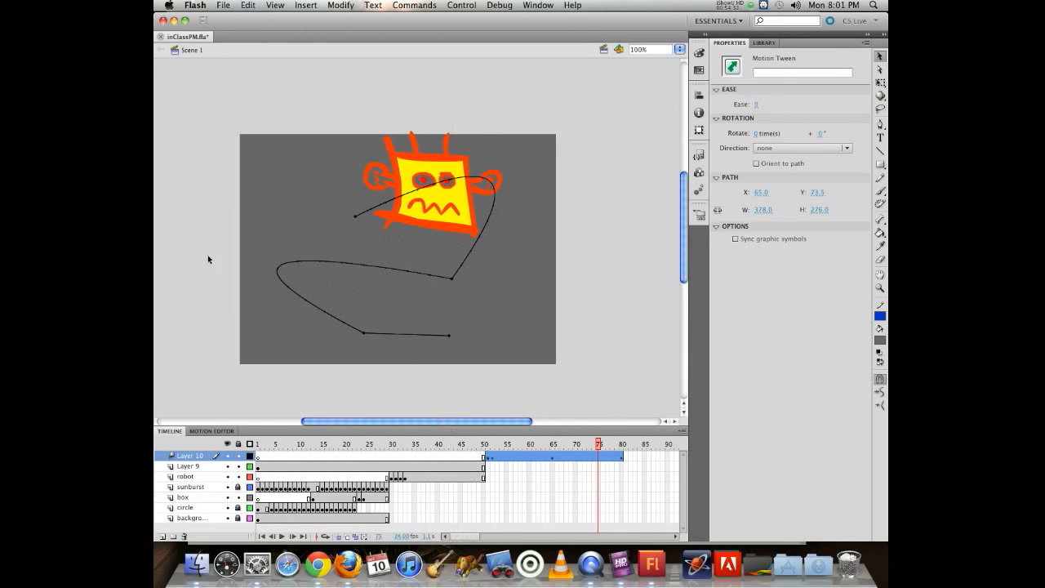
drag(362, 269, 386, 273)
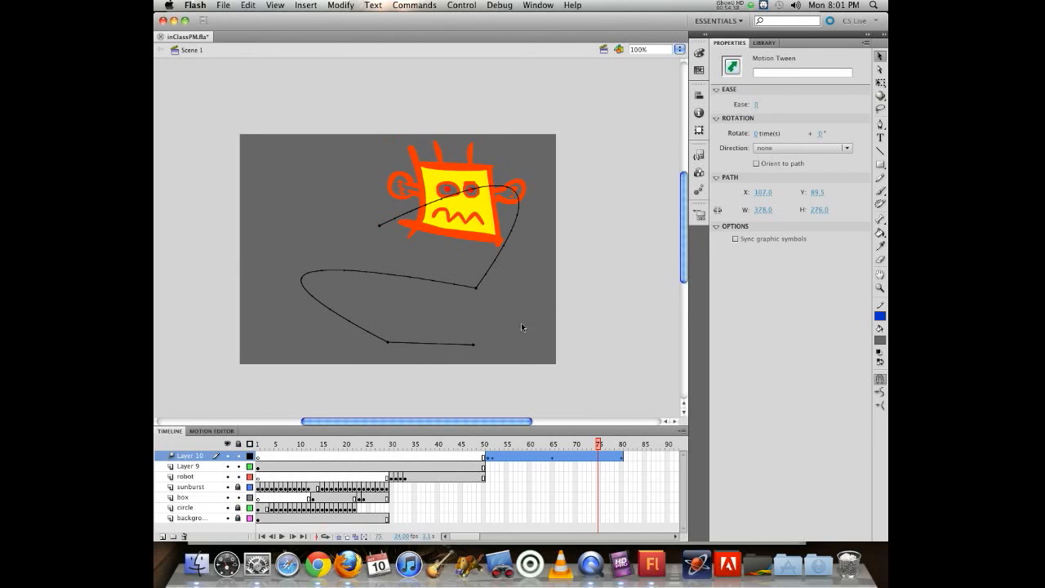
Step: Flatten the robot's motion path vertically with Free Transform to about 85 px high, keeping its lower edge in place
click(880, 82)
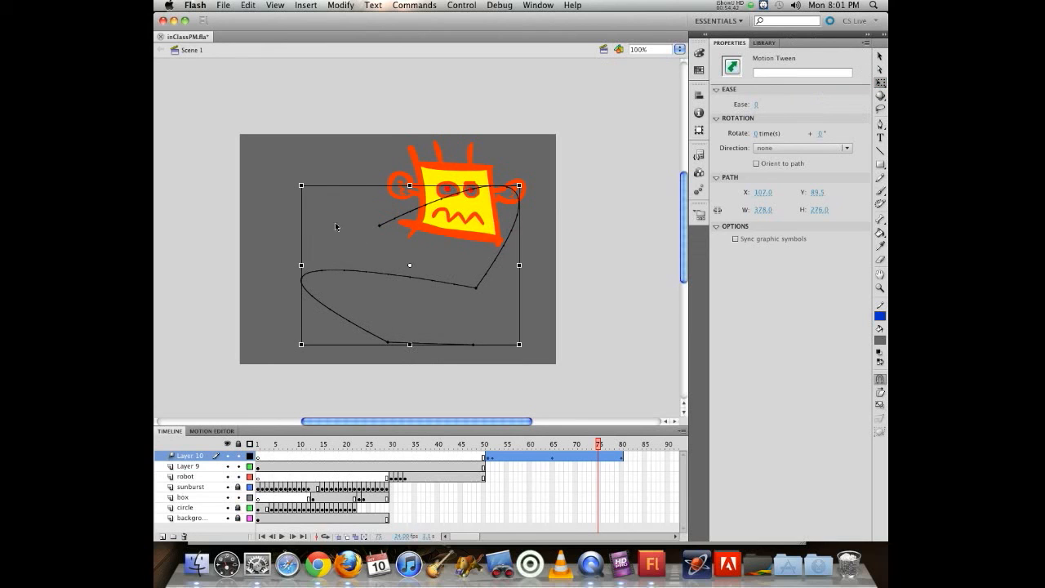
click(343, 148)
click(433, 174)
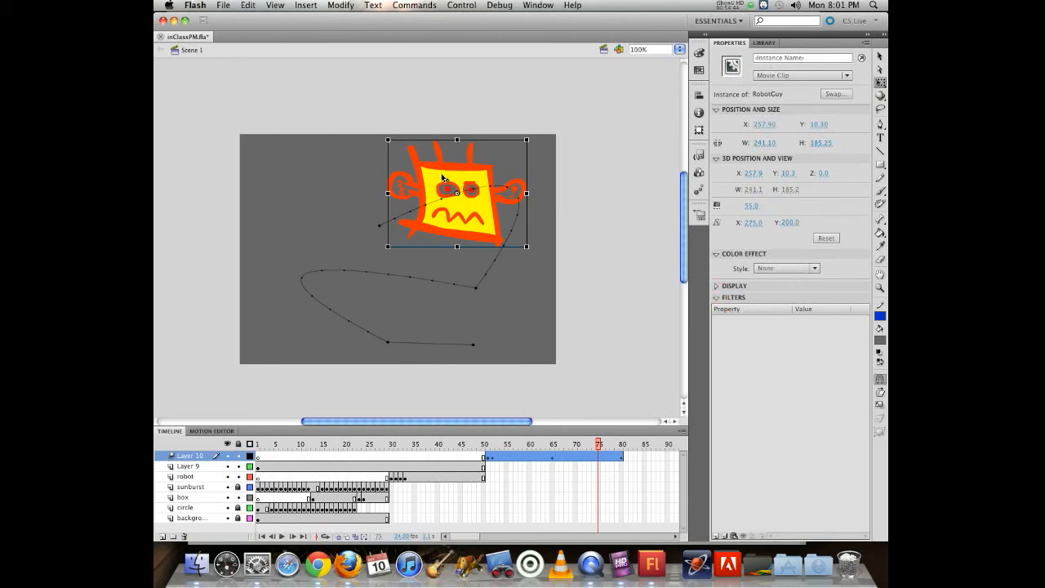
click(344, 225)
click(381, 278)
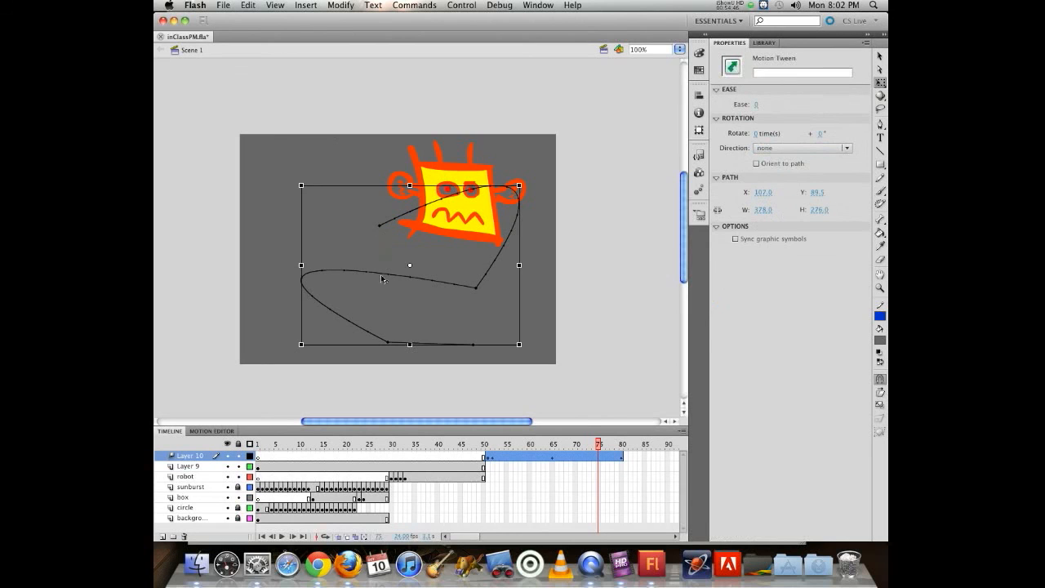
drag(409, 185, 409, 295)
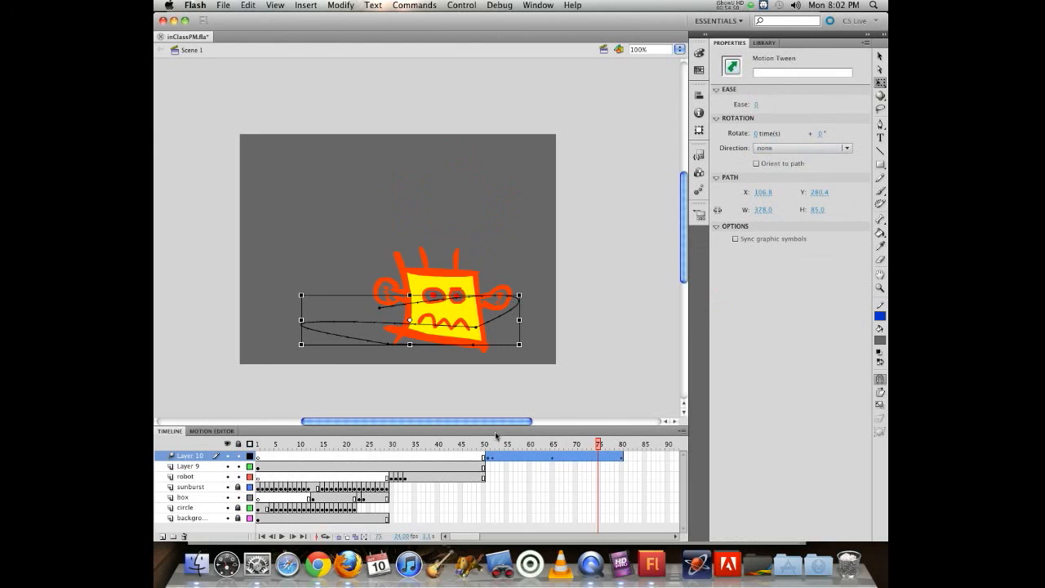
Step: Scrub the tween to frame 68 to check the robot's motion along the flattened path, then deselect everything
click(553, 454)
mouse_move(552, 454)
mouse_down()
mouse_move(632, 447)
mouse_move(483, 443)
mouse_move(602, 438)
mouse_move(566, 443)
mouse_up()
click(565, 456)
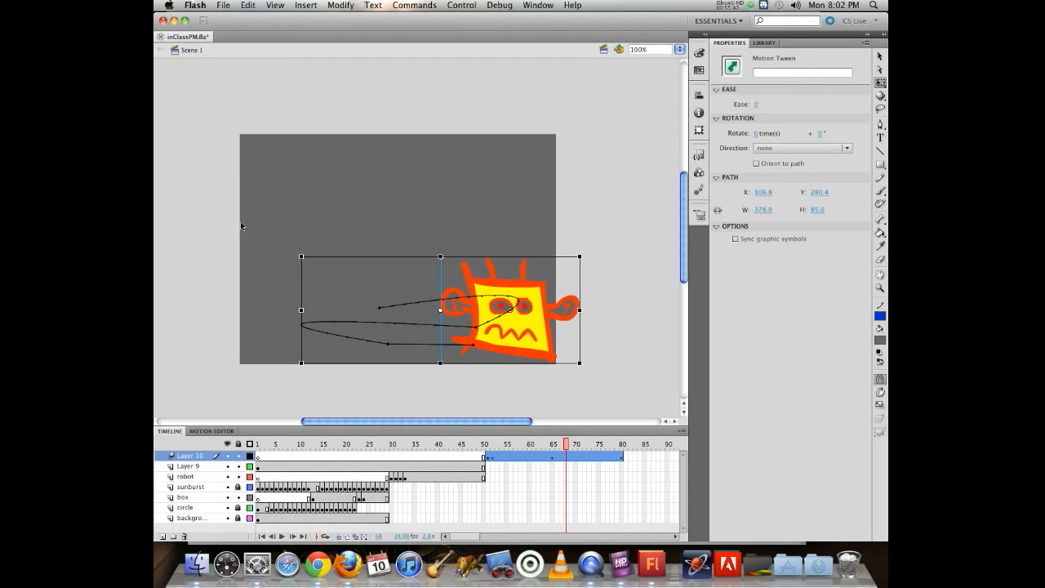
click(209, 258)
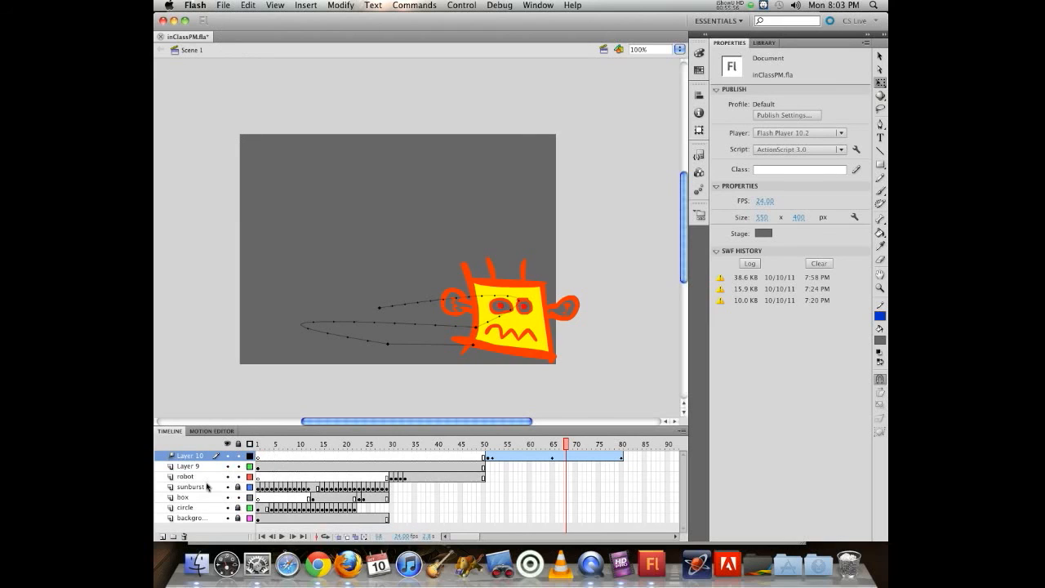
Step: Add a new layer above Layer 10 and name it captain
click(163, 536)
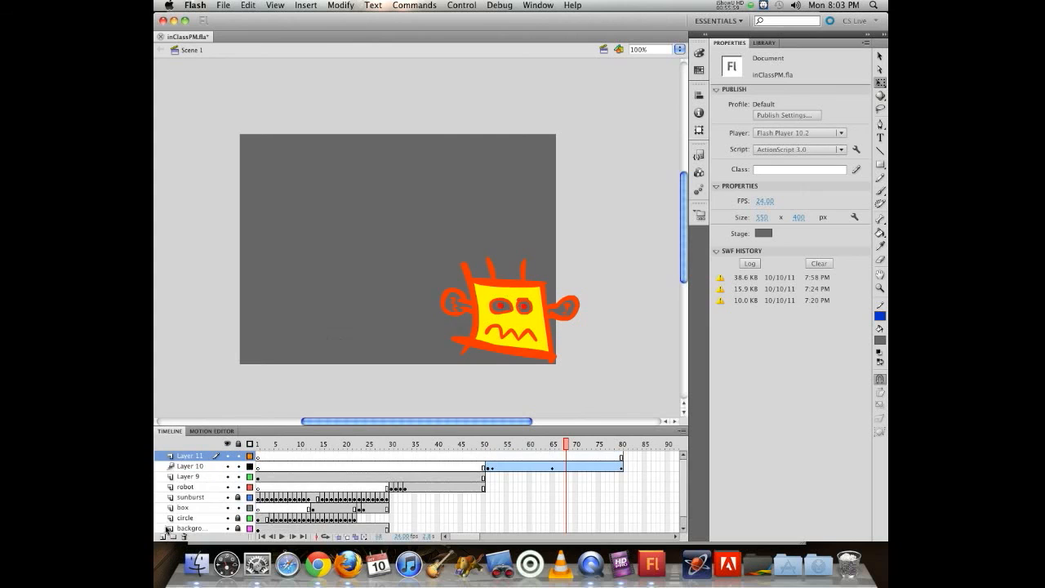
double_click(189, 455)
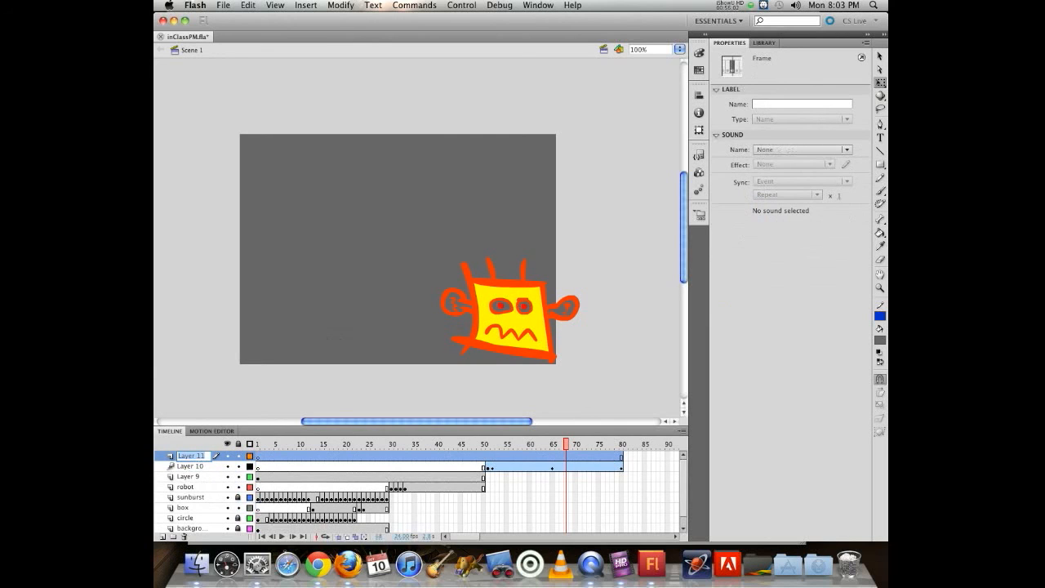
text(captain)
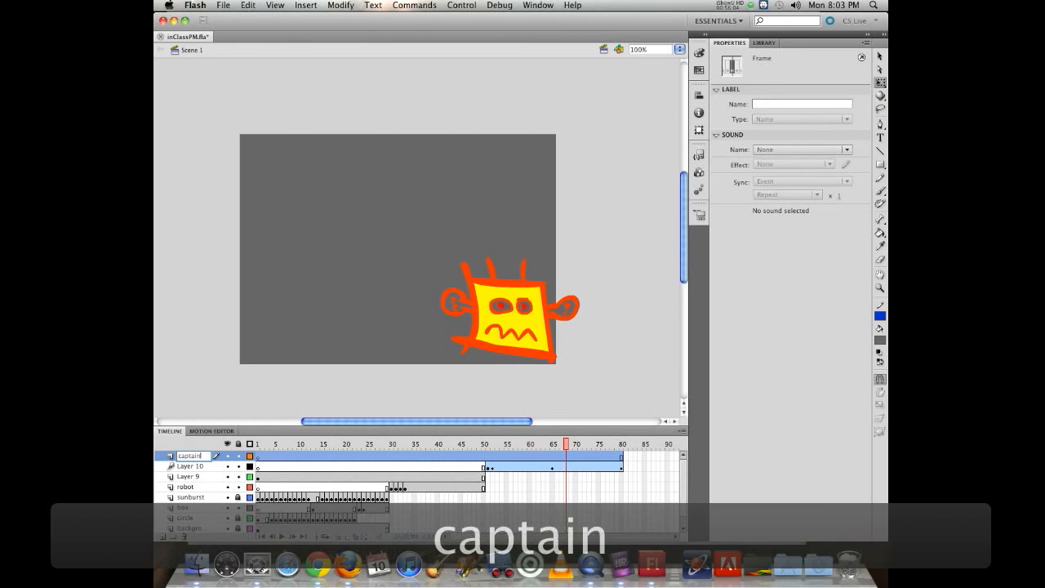
key(Return)
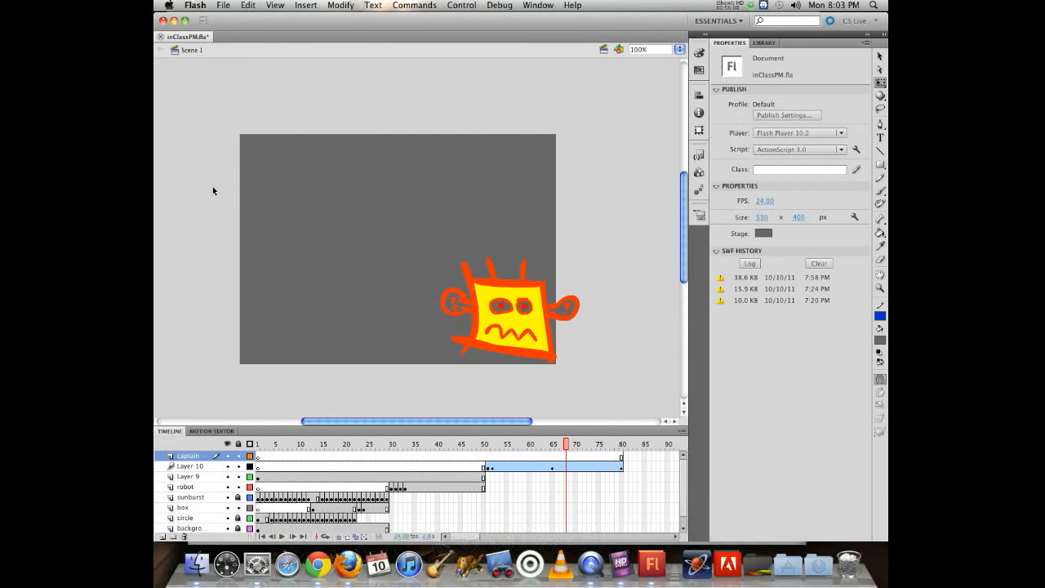
Step: Select frame 2 of the captain layer and check which sounds are available for it
click(262, 457)
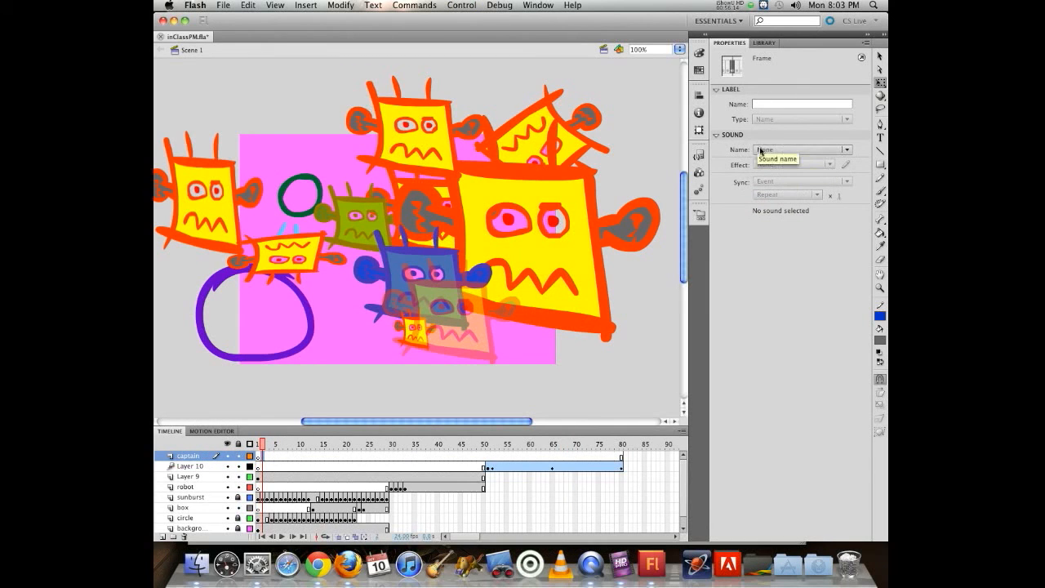
click(817, 153)
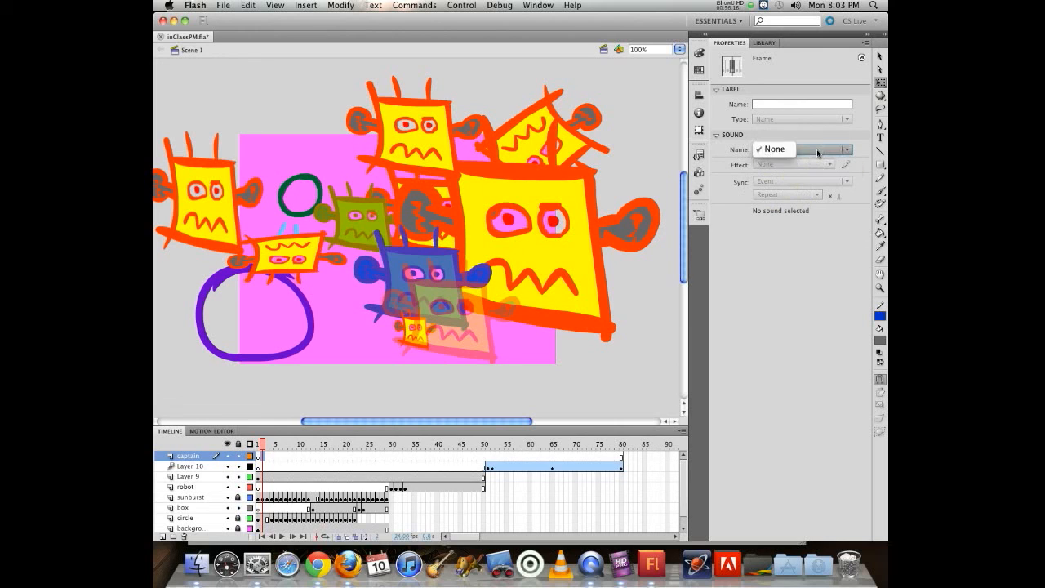
click(819, 149)
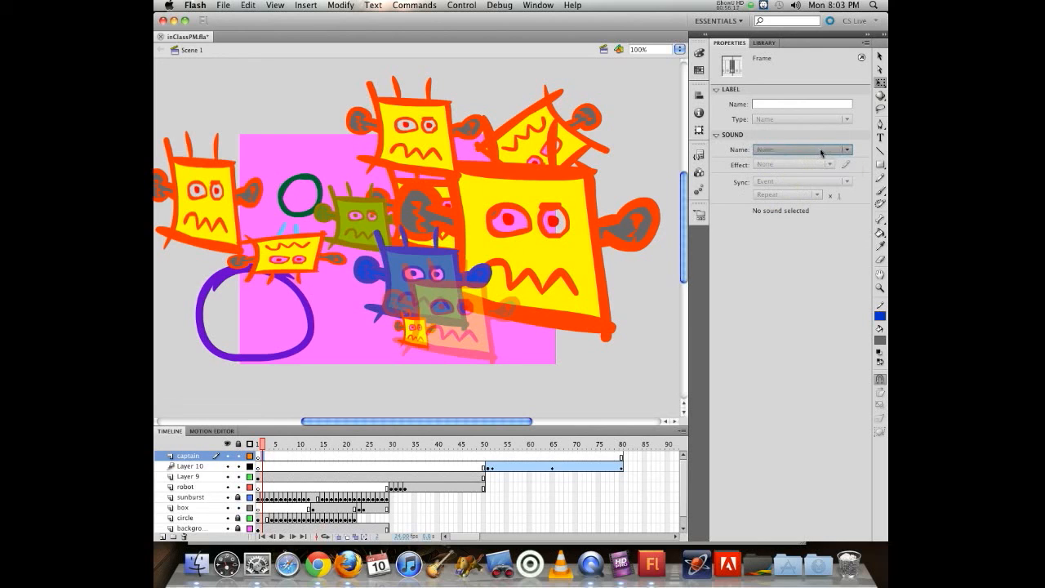
Step: Try to import AM053_Captain_Courageous_trk6_15_American_Music_Co_Inc.wav from Downloads into the document's library
click(771, 44)
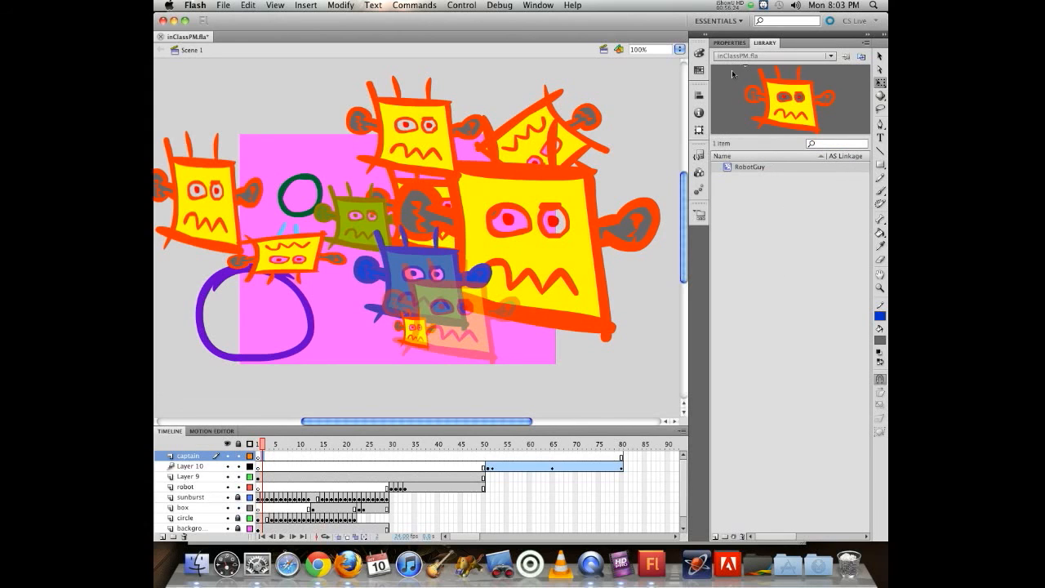
click(225, 7)
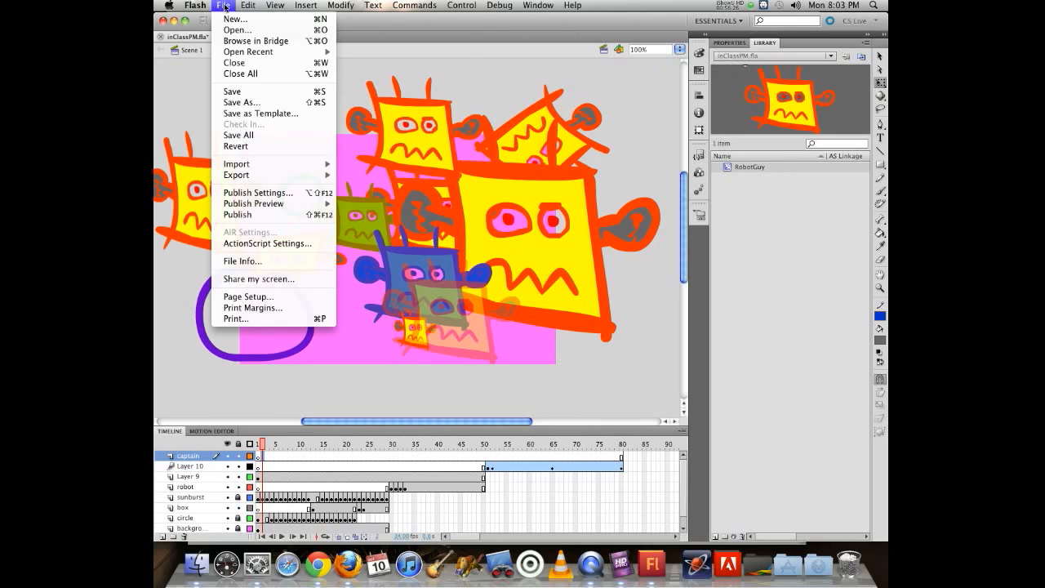
mouse_move(237, 169)
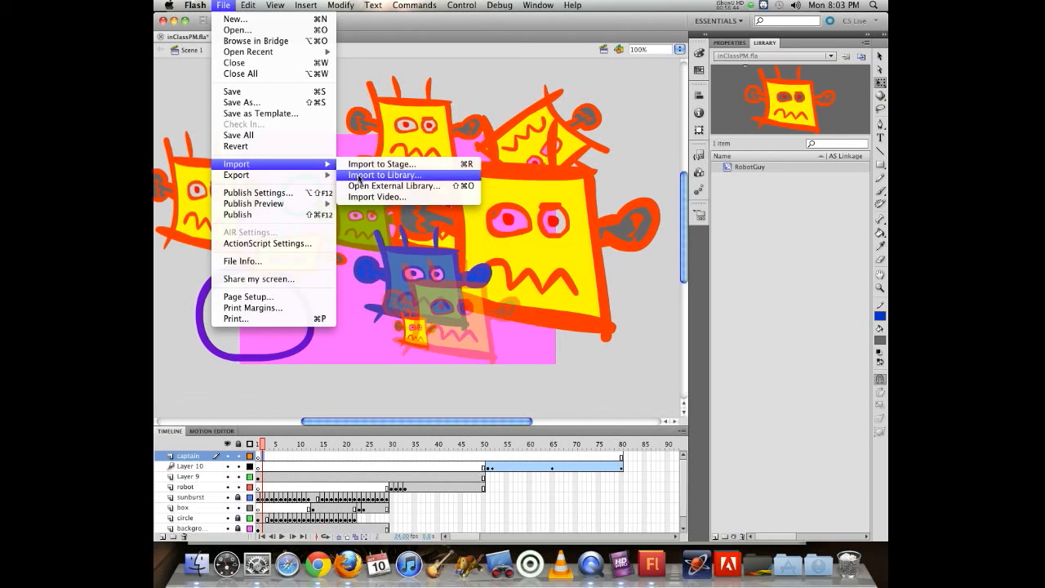
click(358, 179)
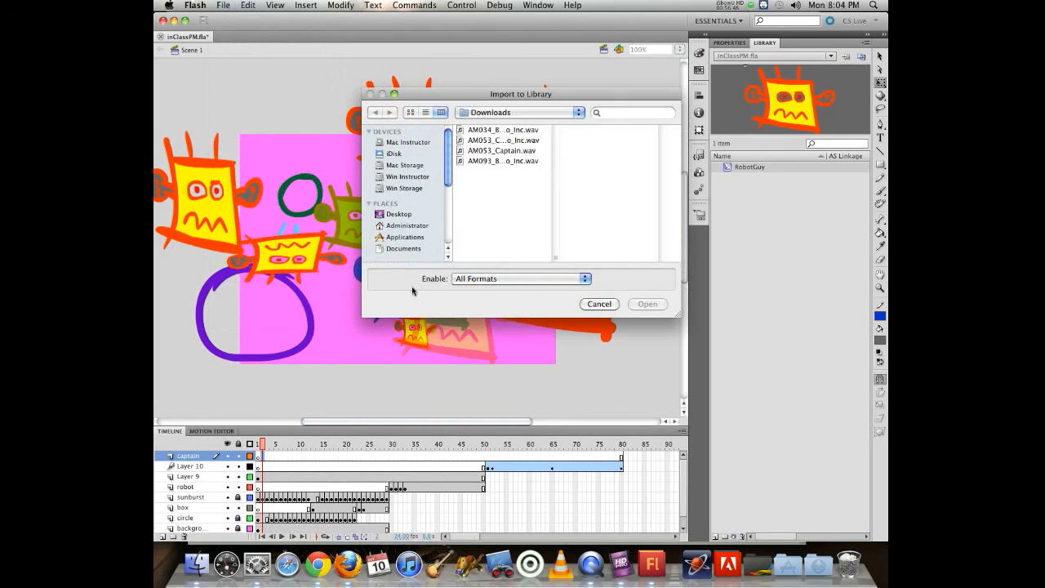
click(483, 140)
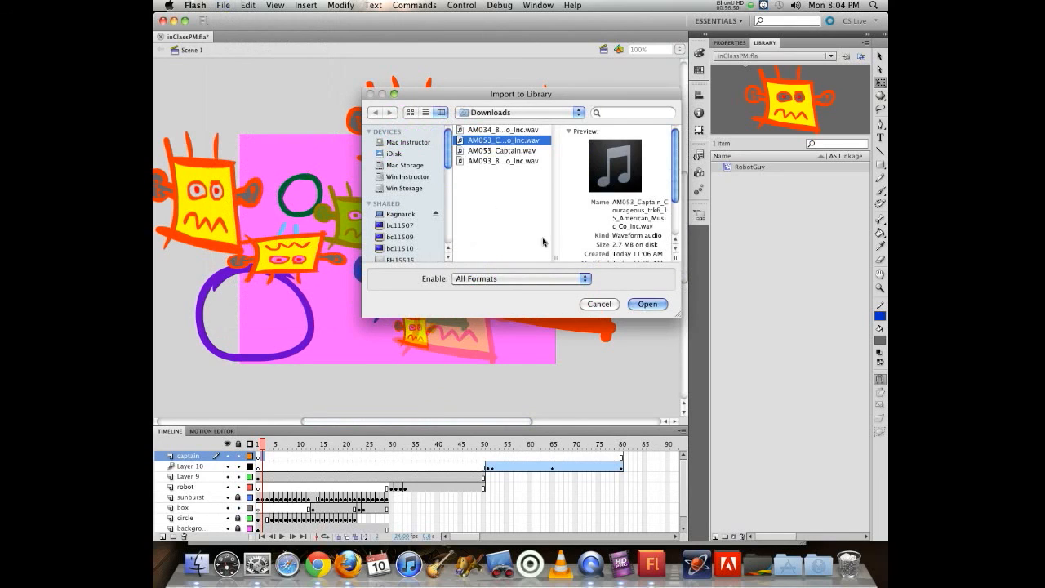
mouse_move(675, 170)
mouse_down()
mouse_move(674, 201)
mouse_move(675, 163)
mouse_up()
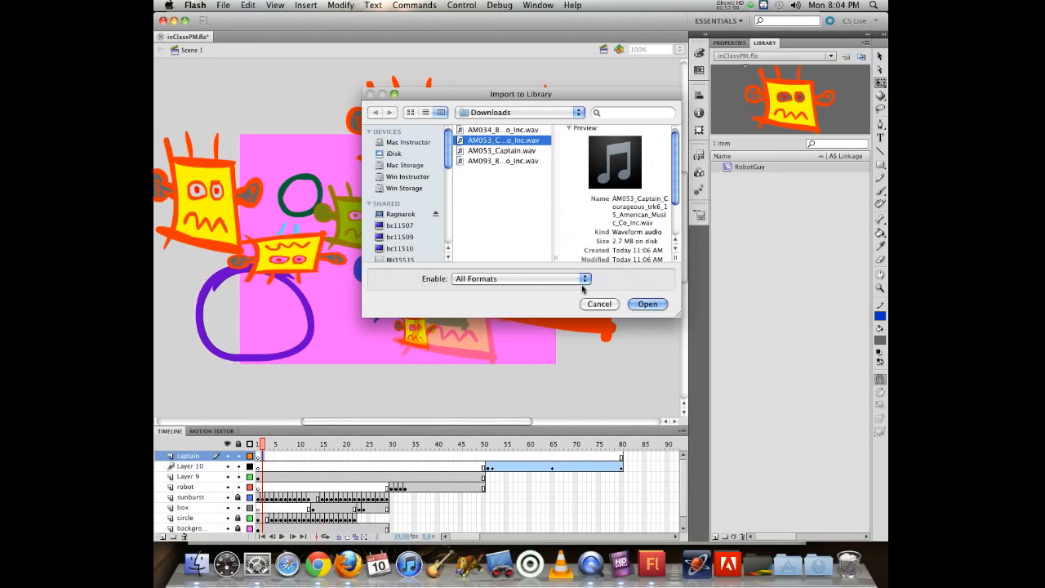
click(645, 305)
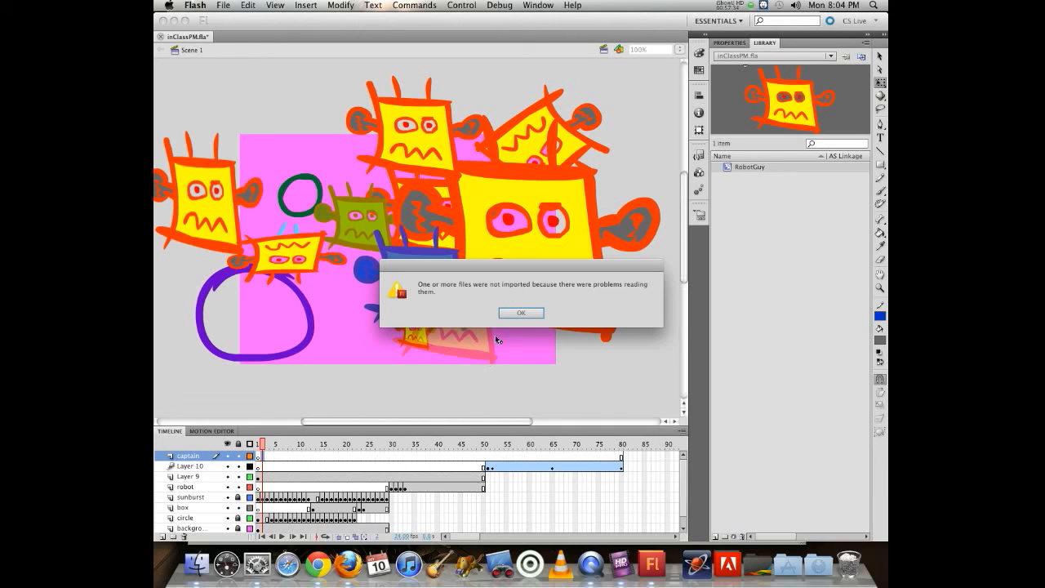
click(520, 312)
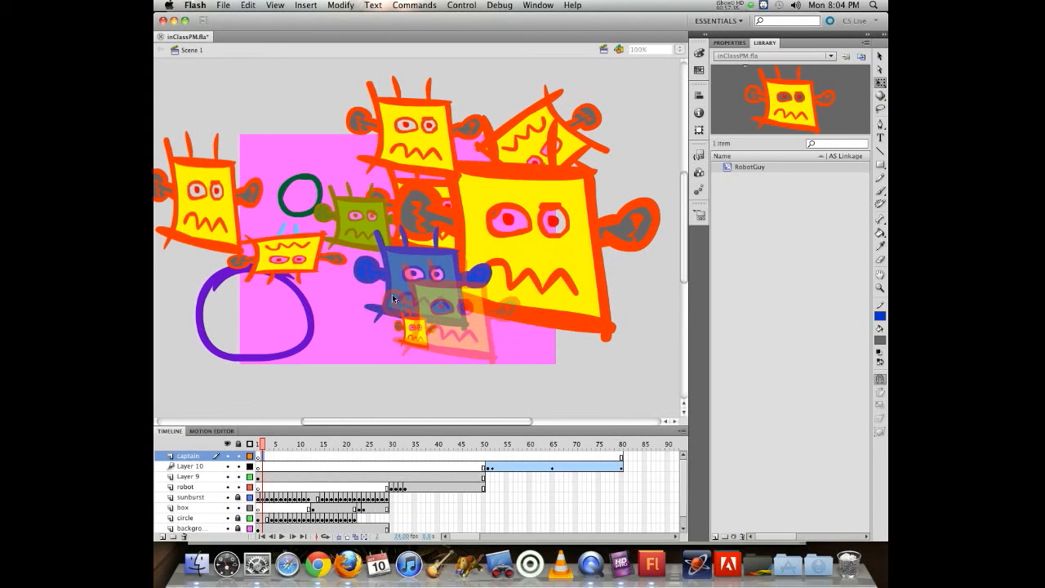
Step: Launch Audacity and open AM053_Captain_Courageous_trk6_15_American_Music_Co_Inc.wav from the Downloads folder
click(789, 565)
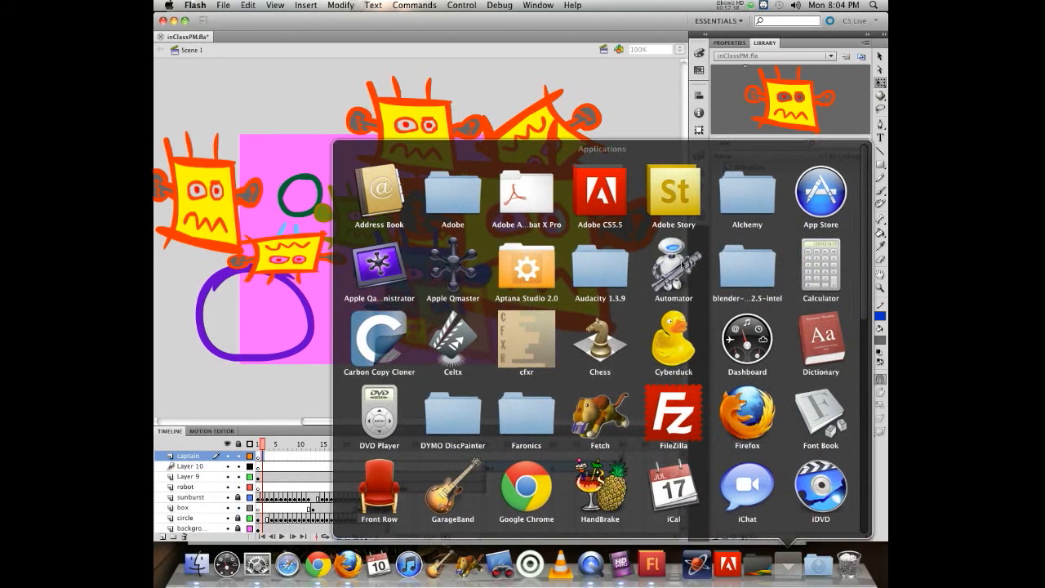
click(601, 281)
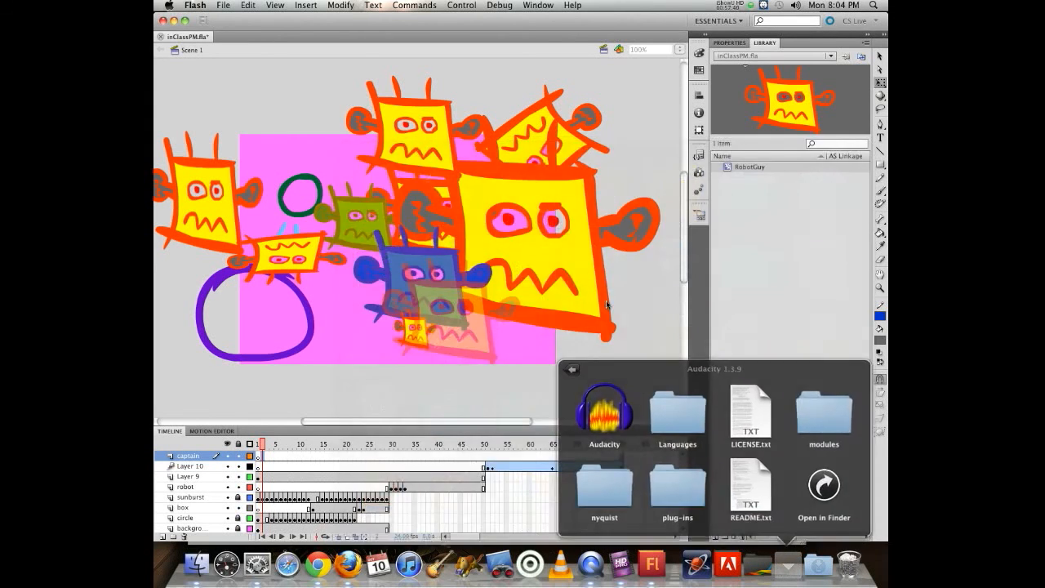
click(599, 422)
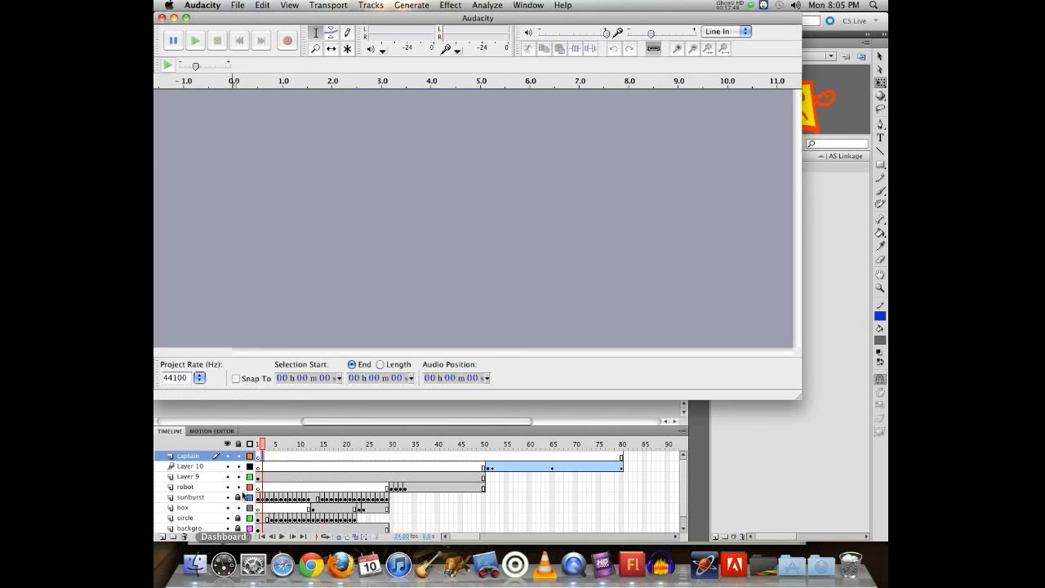
key(super+o)
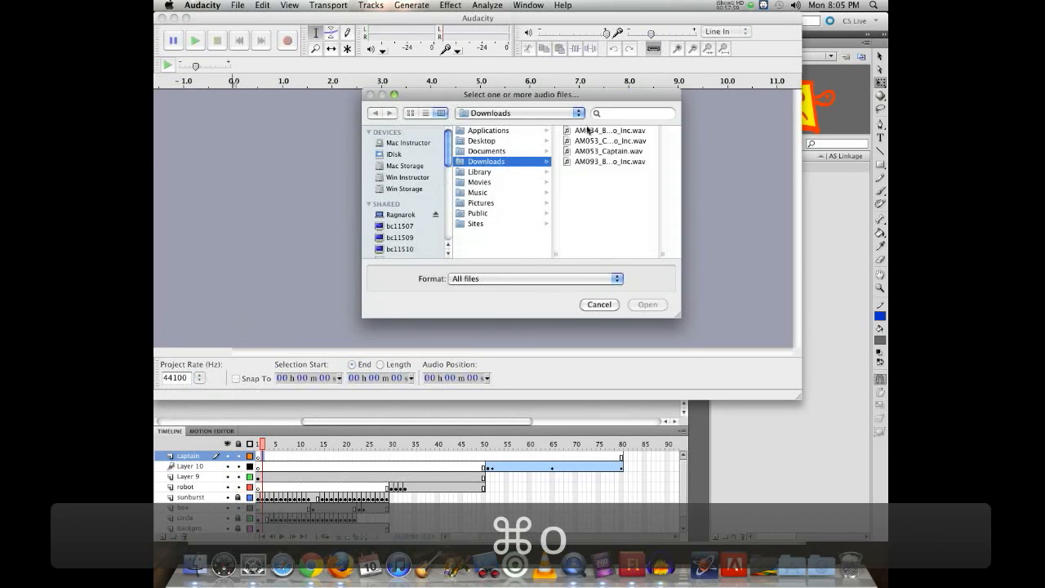
click(591, 144)
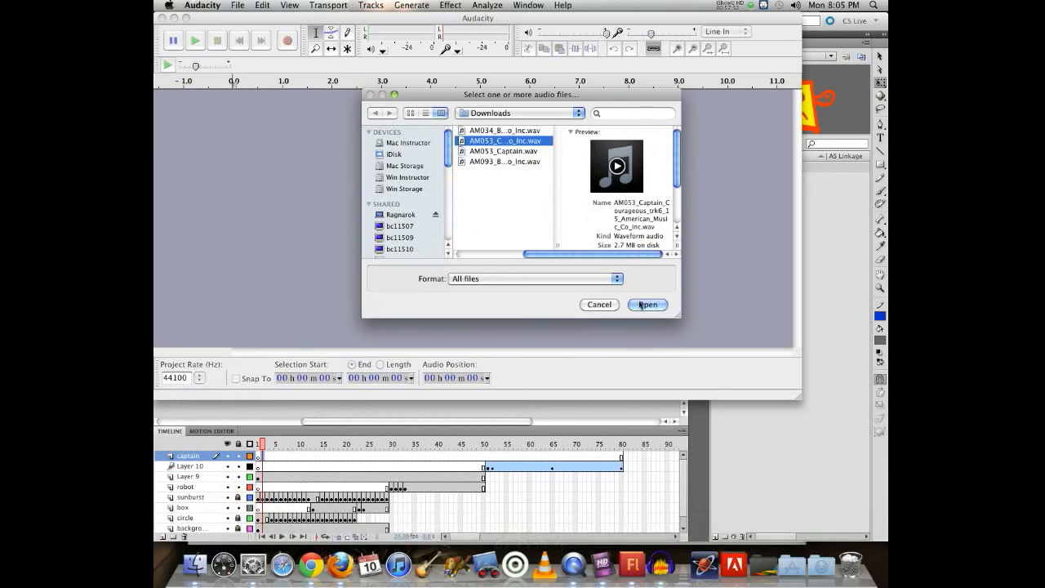
click(647, 304)
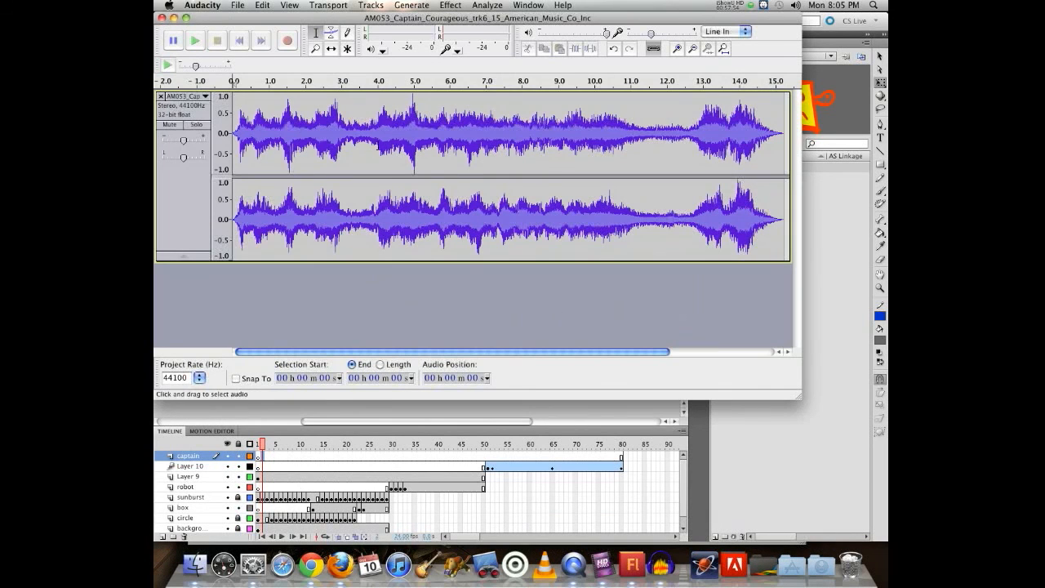
Step: Set the sample format of the Captain Courageous stereo track to 16-bit PCM
click(186, 116)
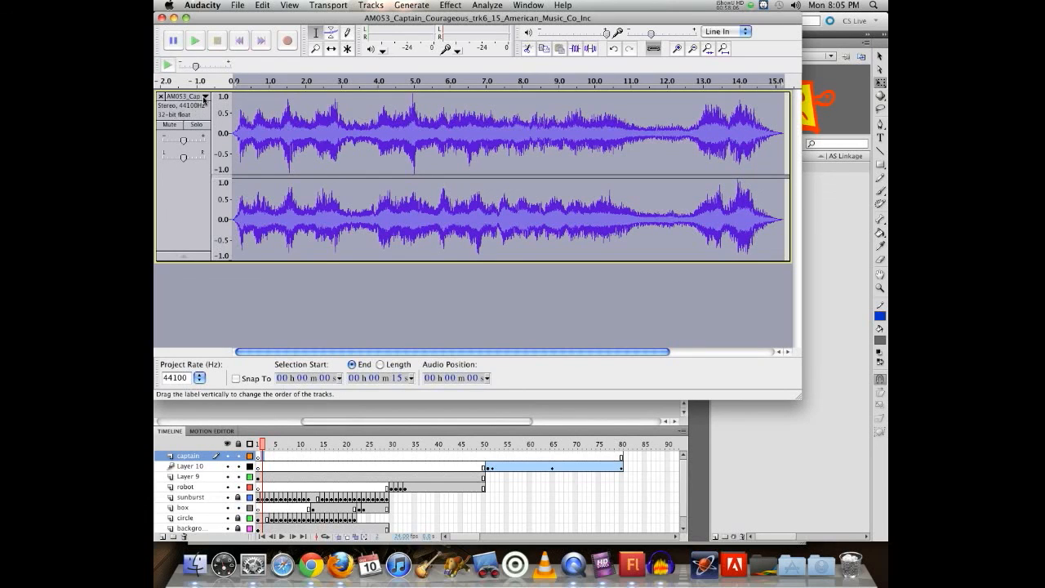
click(204, 98)
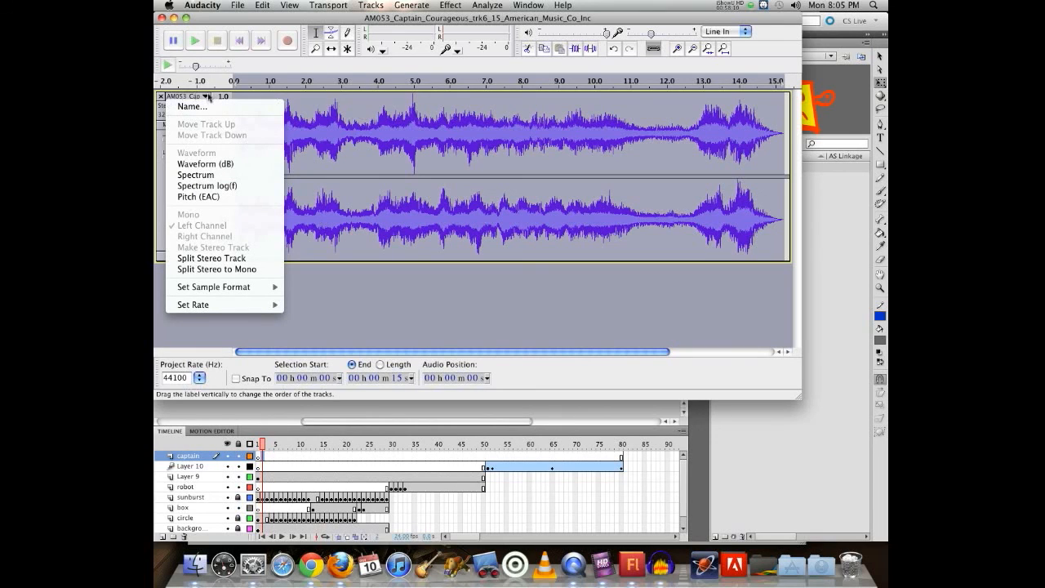
click(205, 98)
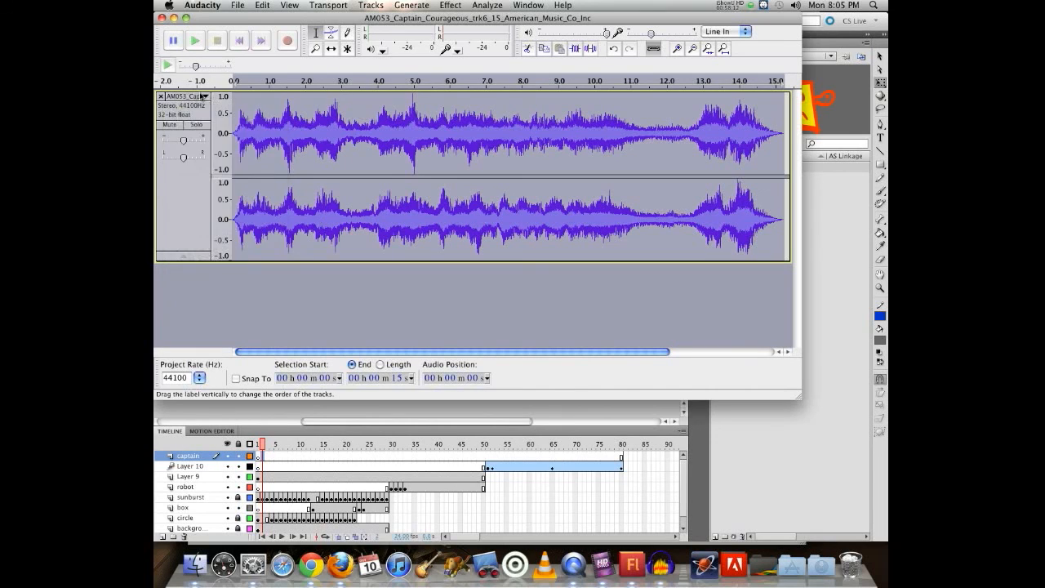
click(205, 98)
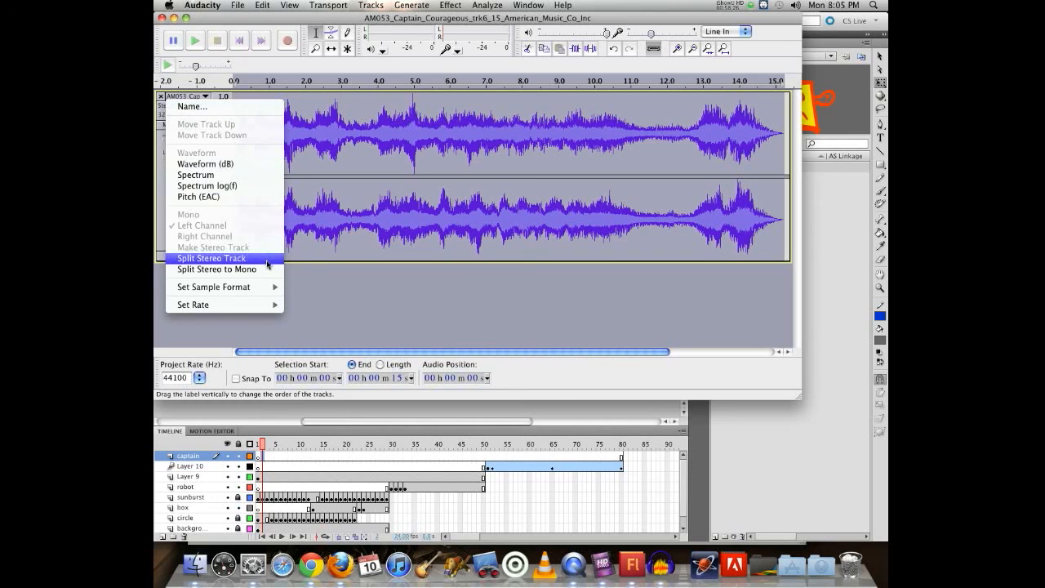
click(180, 98)
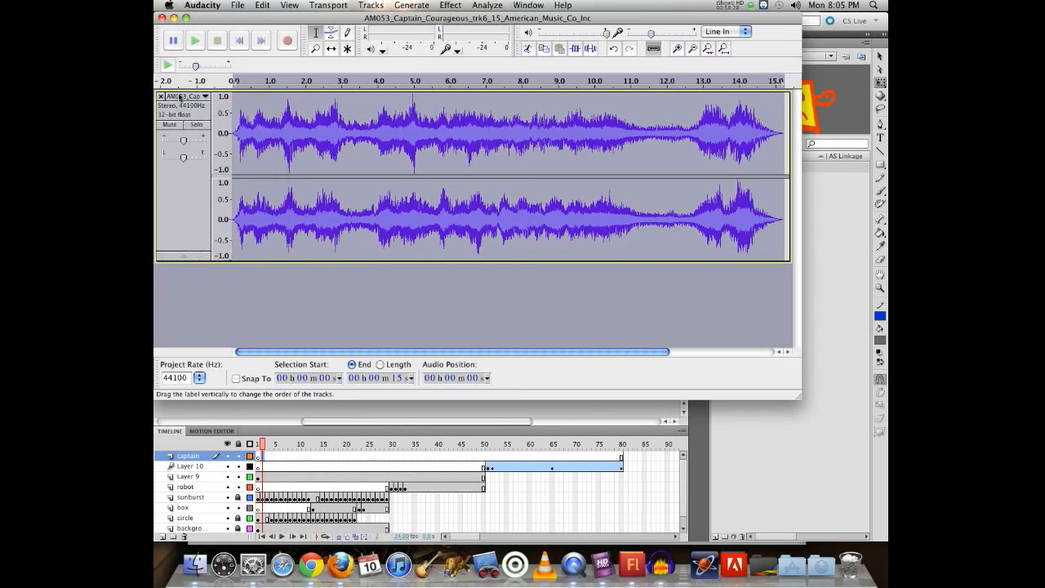
click(205, 97)
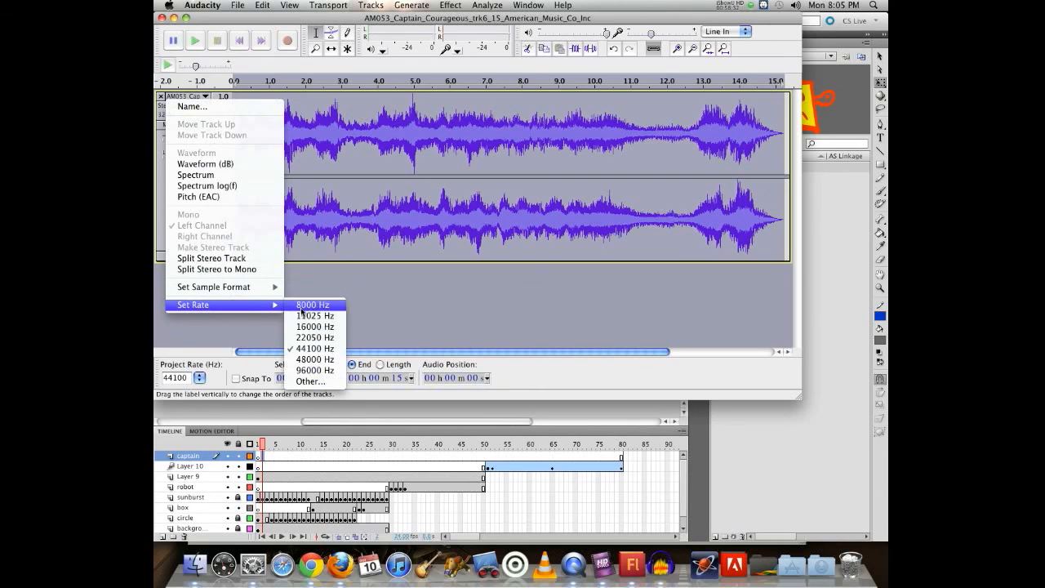
mouse_move(220, 291)
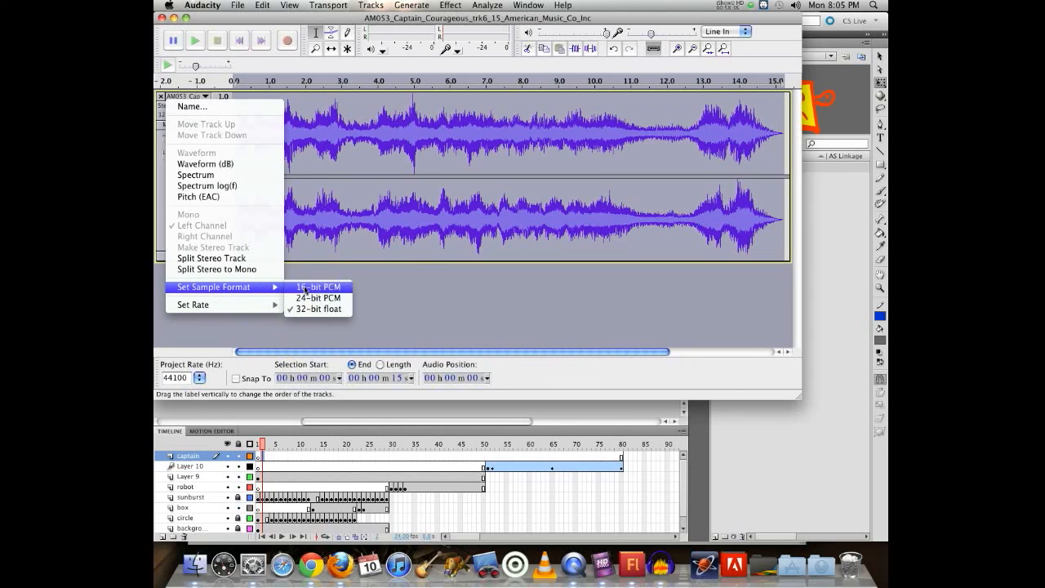
click(304, 287)
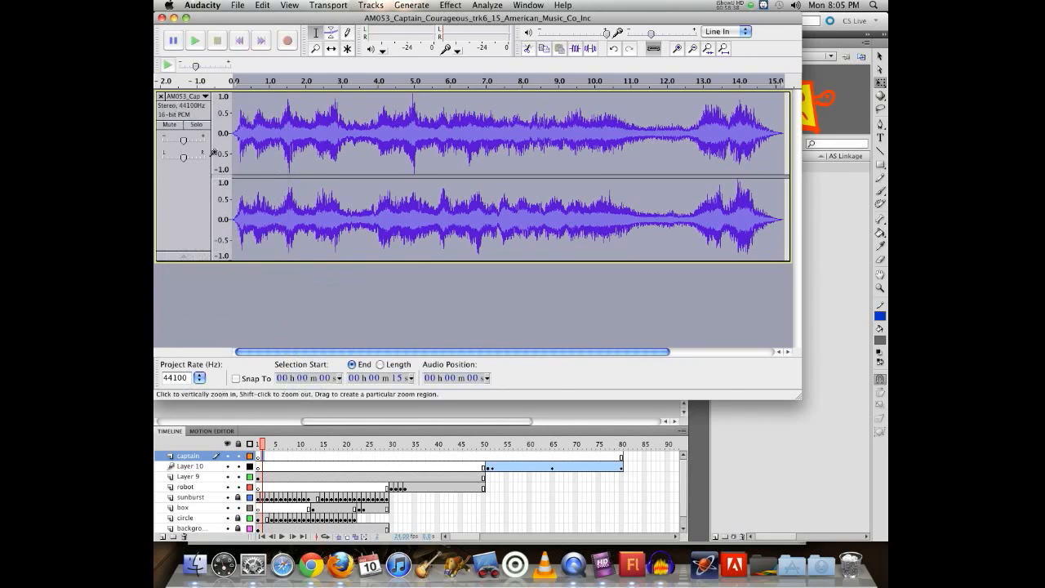
Step: Switch from Audacity back to the inClassPM.fla document in Flash
click(237, 6)
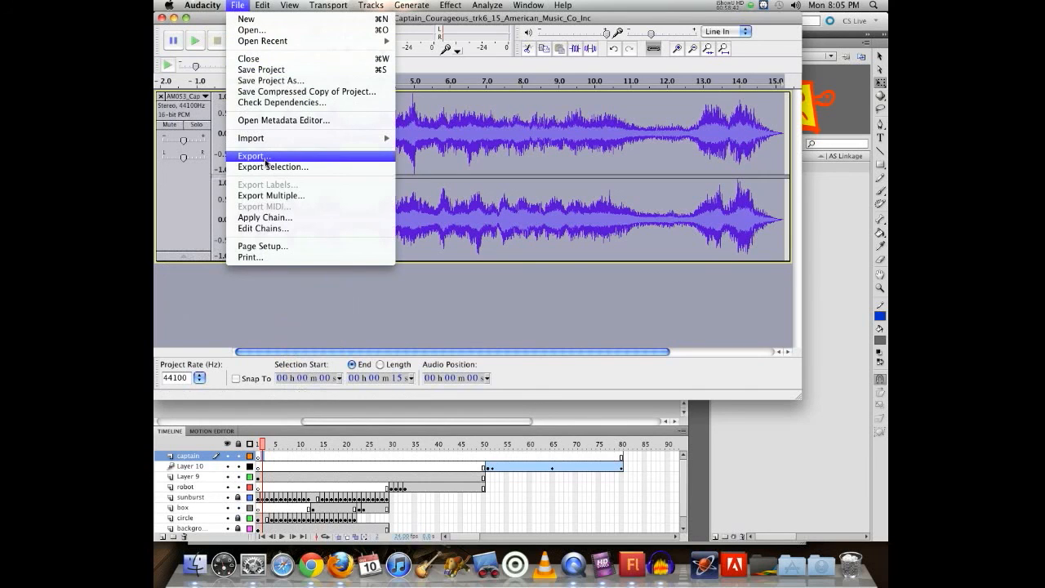
click(503, 260)
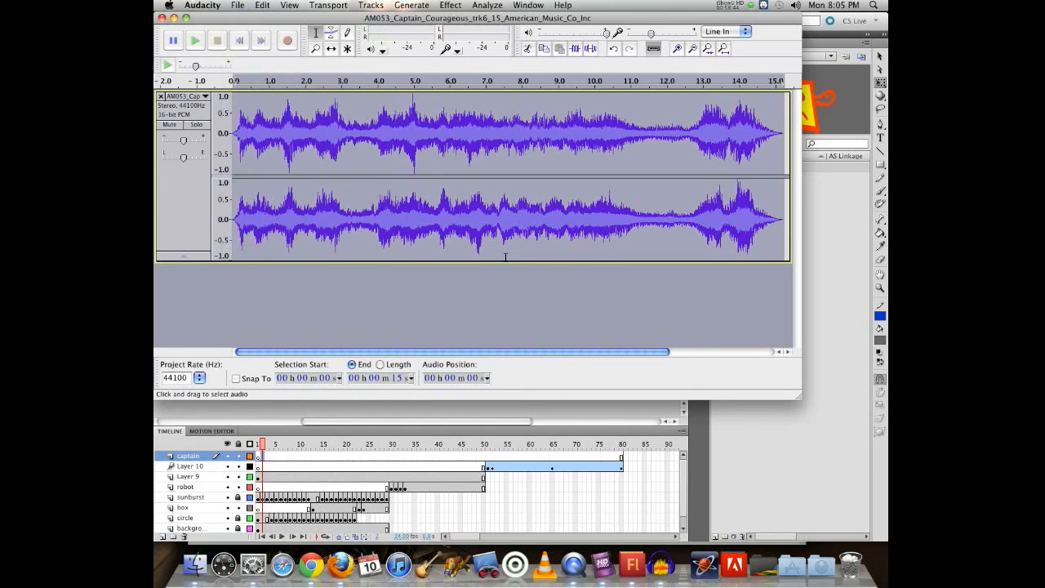
click(640, 567)
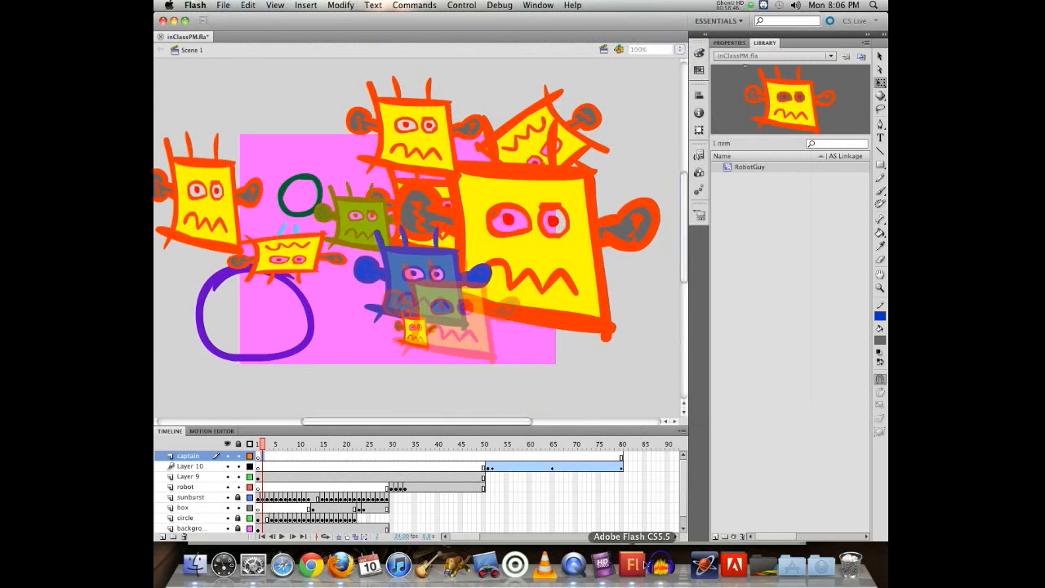
click(223, 5)
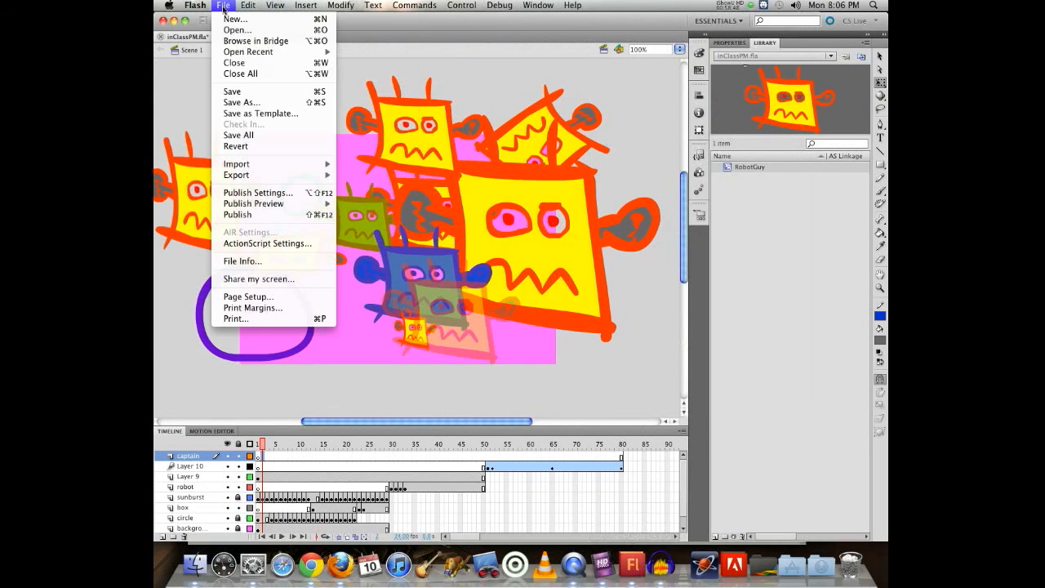
click(249, 105)
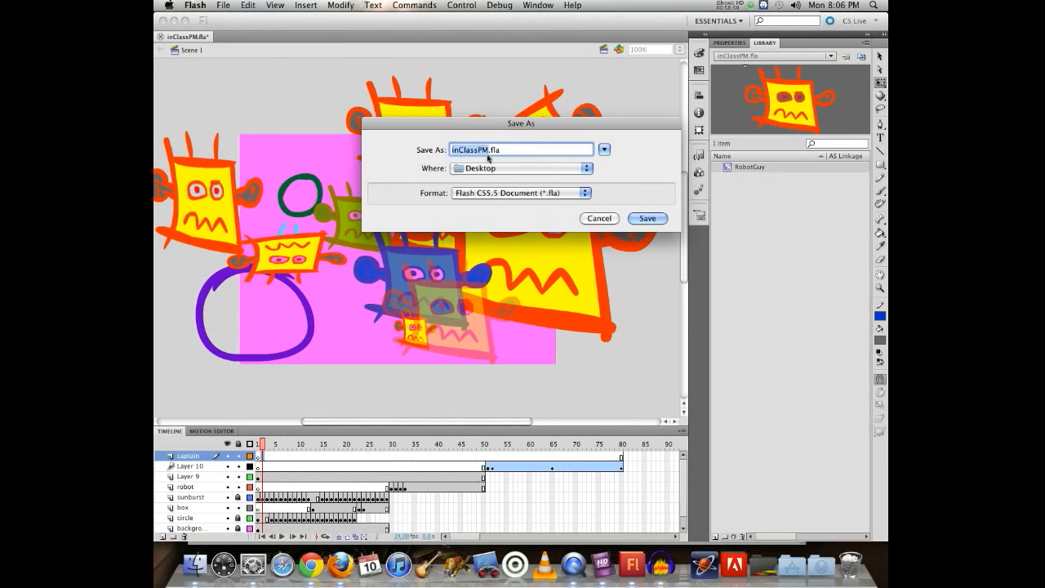
click(595, 218)
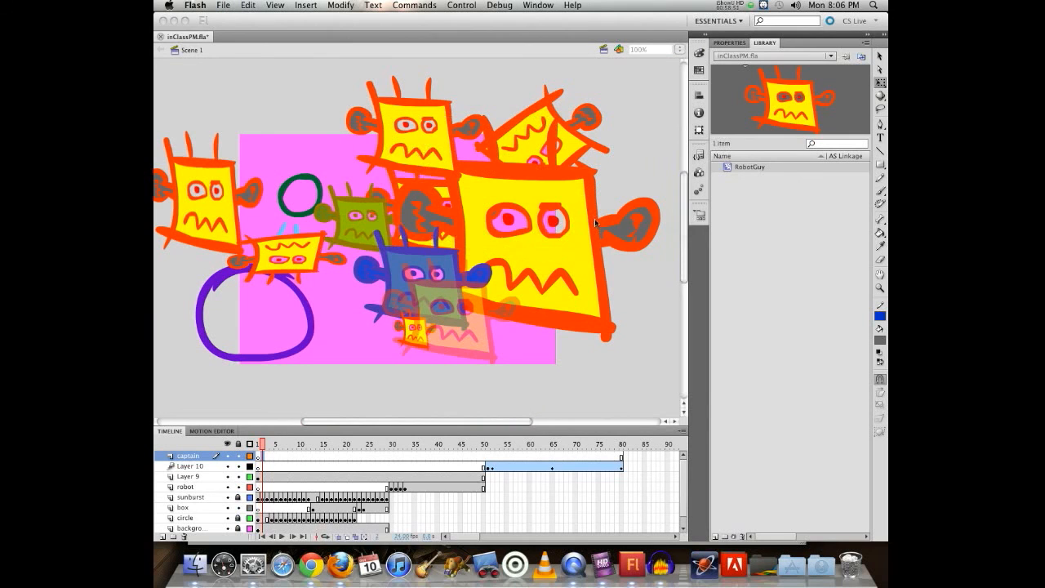
Step: Import AM053_Captain.wav from the Downloads folder into the document's library
click(223, 6)
mouse_move(281, 163)
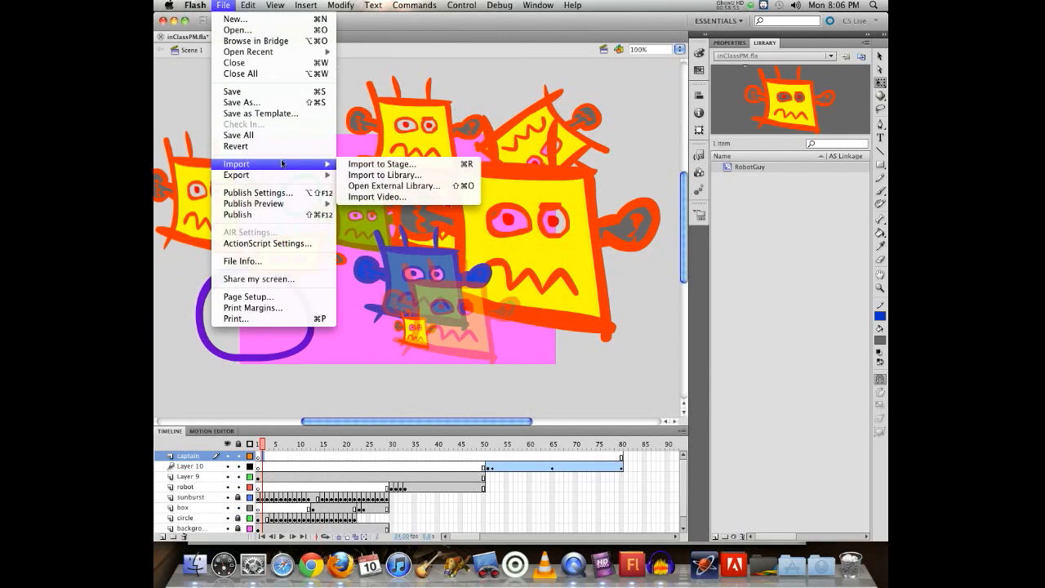
click(364, 175)
click(501, 151)
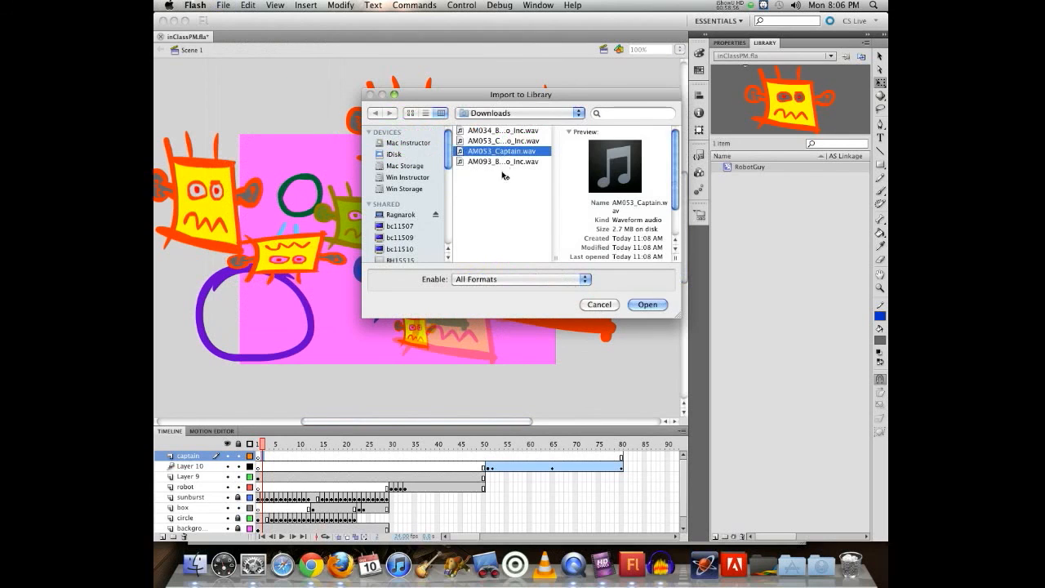
click(647, 304)
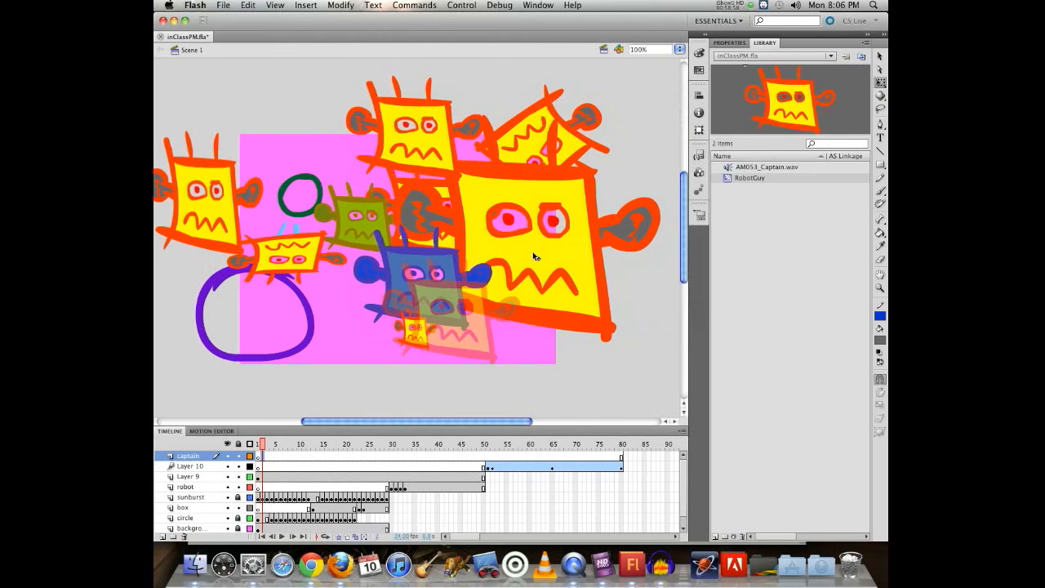
Step: Preview the AM053_Captain.wav sound in the library and stop its playback
click(794, 169)
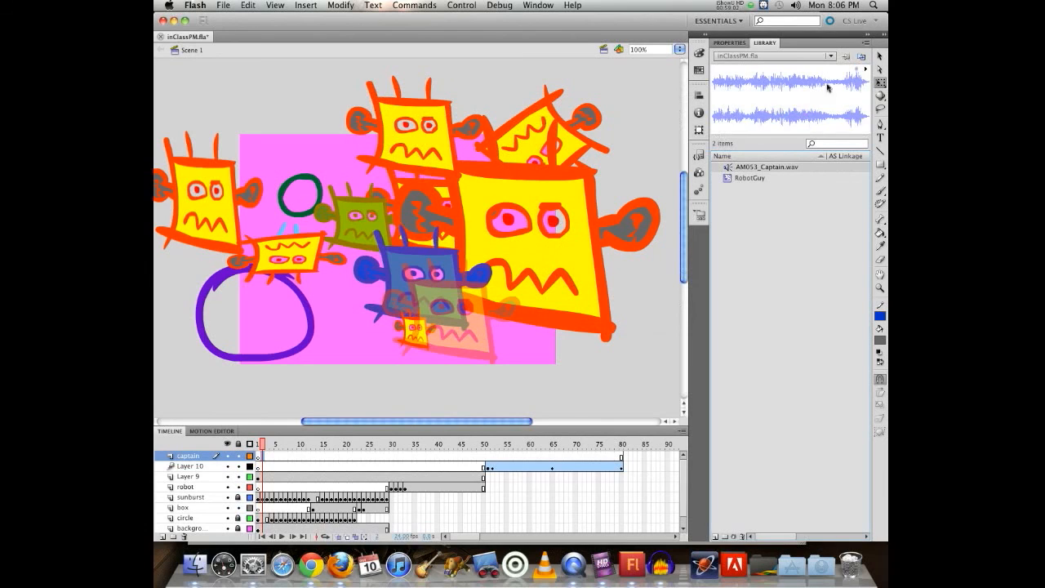
click(865, 68)
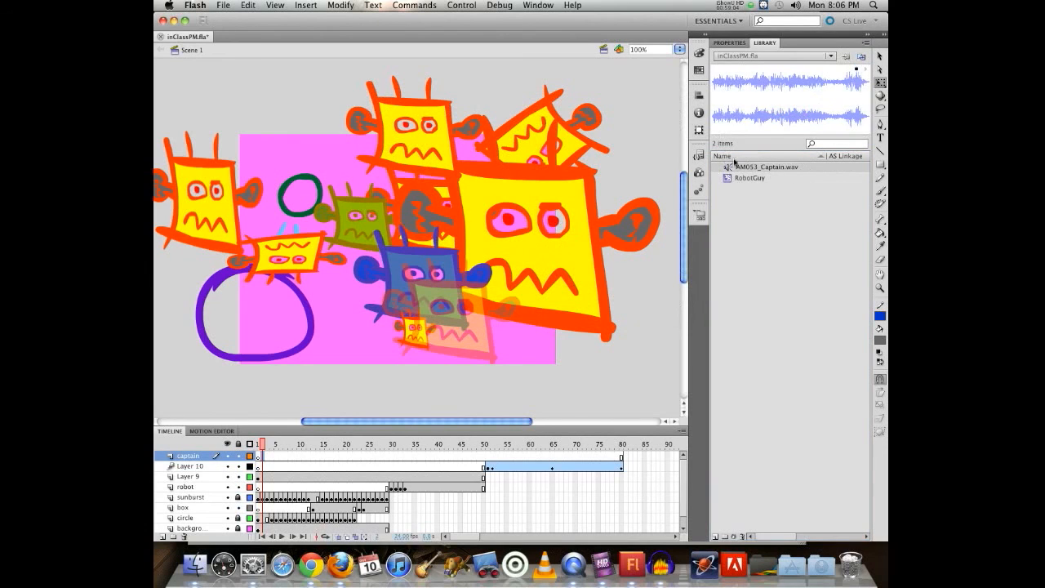
click(857, 71)
Step: Assign the AM053_Captain.wav sound to frame 1 of the captain layer
click(728, 44)
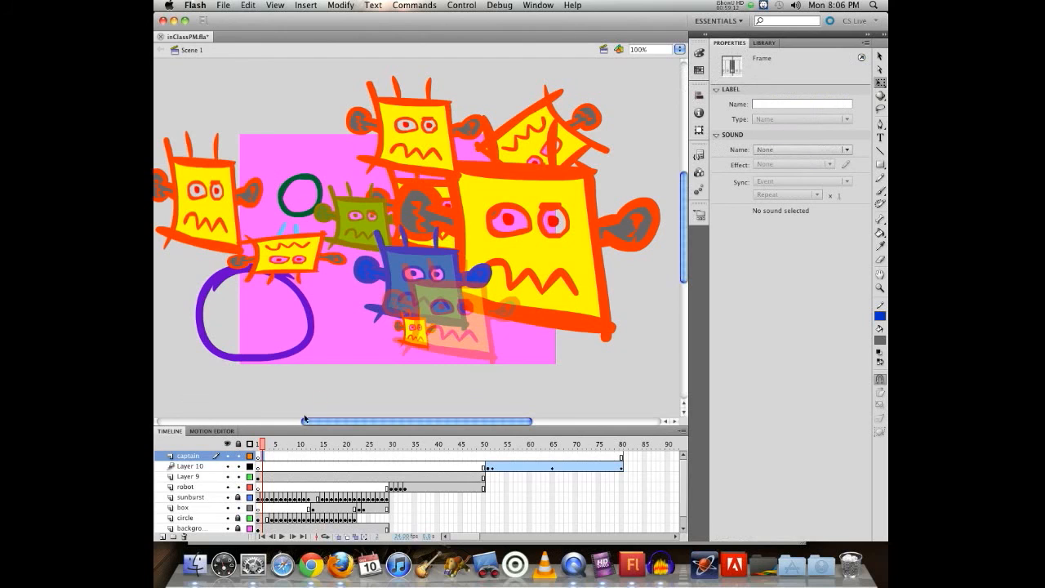
click(258, 456)
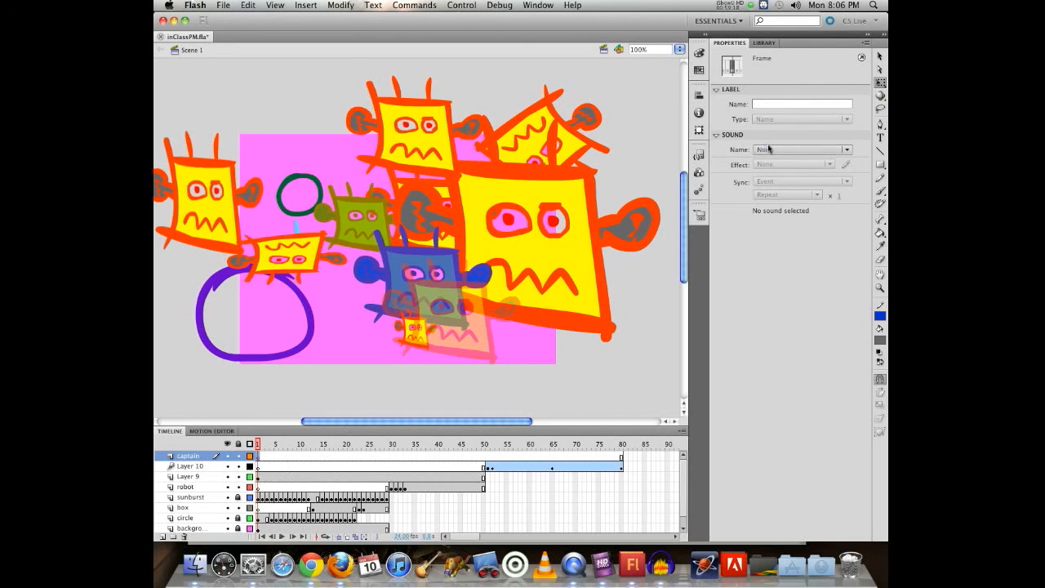
click(802, 149)
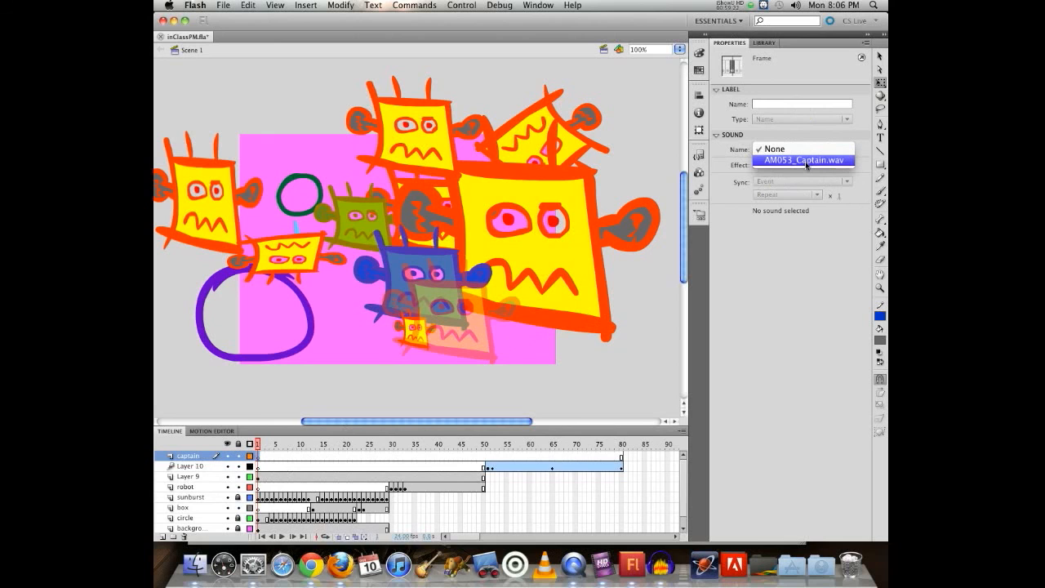
click(804, 160)
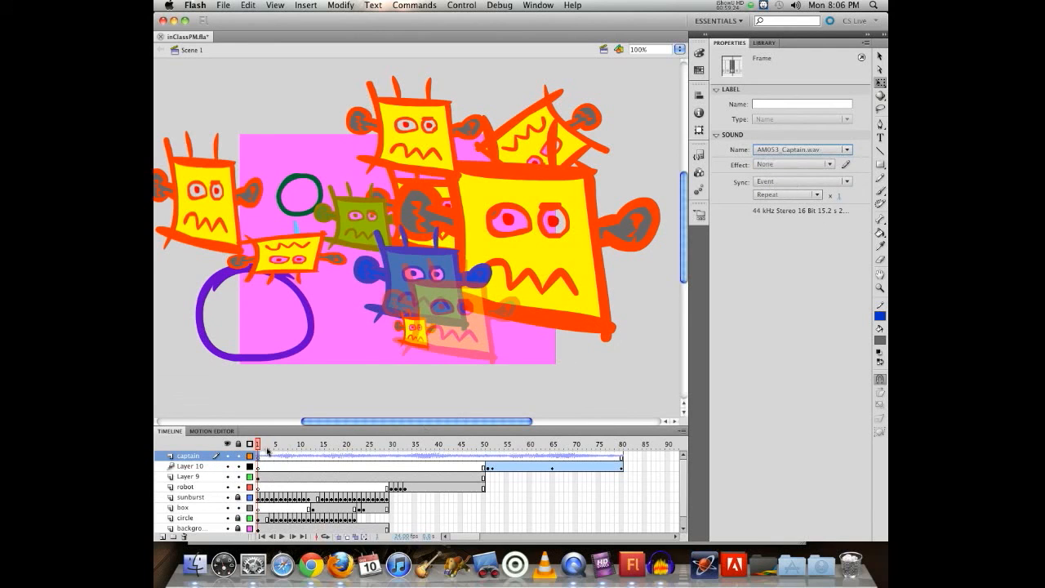
Step: Scrub and play the timeline between frames 1 and 80, and test the movie with the captain sound
drag(260, 444, 630, 417)
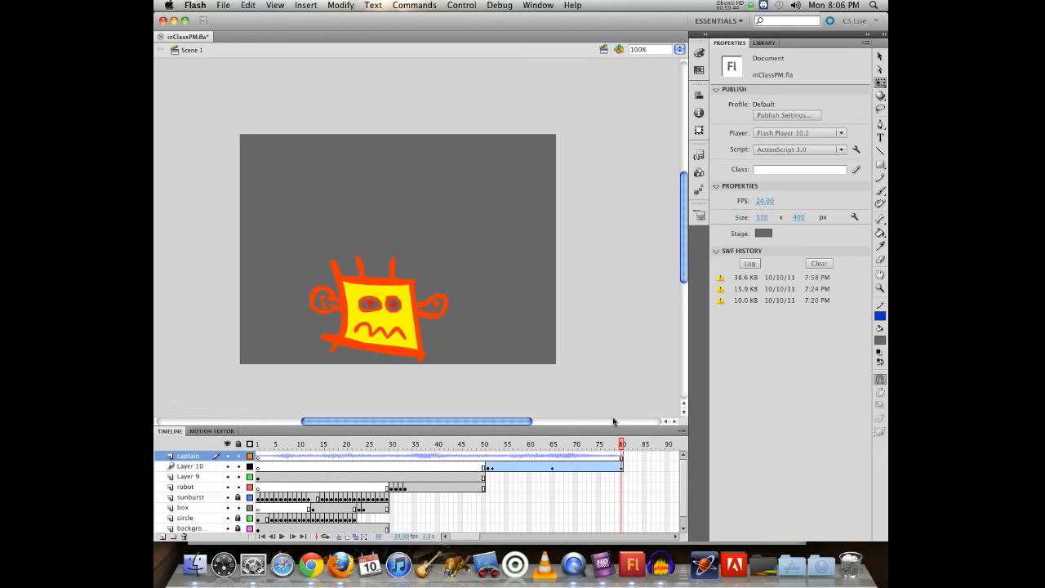
drag(622, 443, 490, 421)
key(Return)
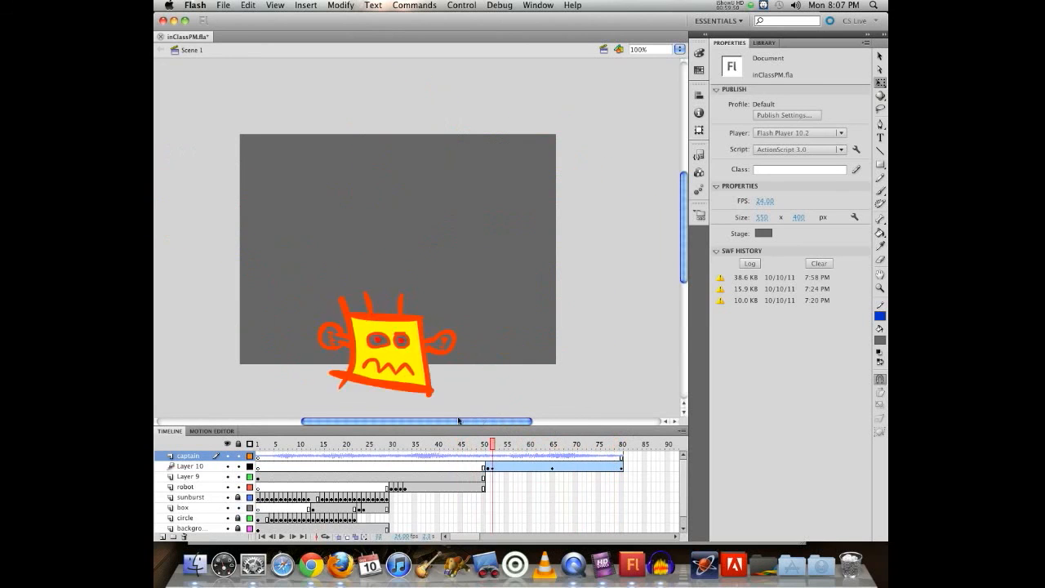
drag(284, 425, 625, 422)
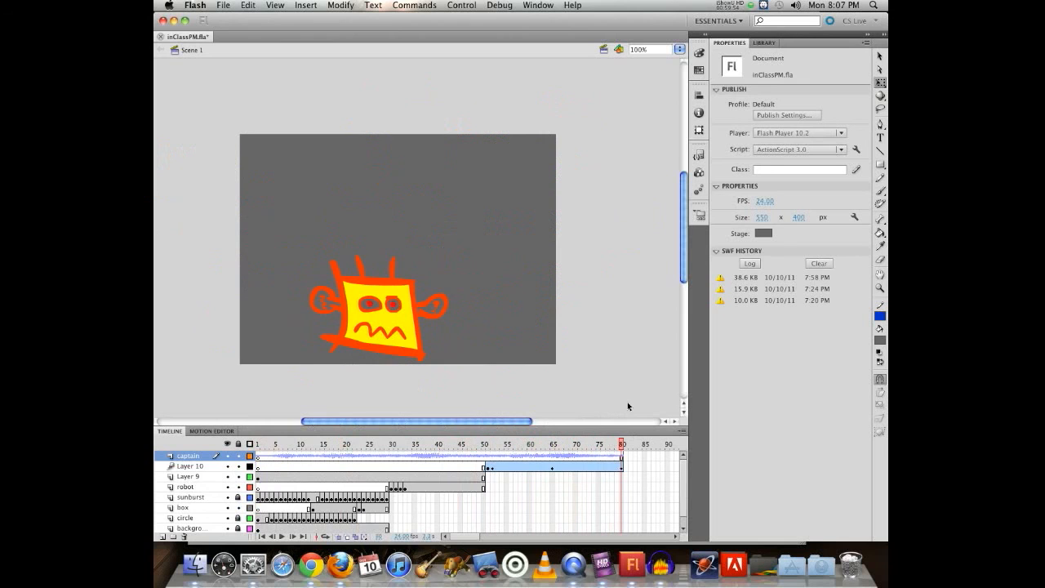
key(Return)
drag(620, 449, 258, 445)
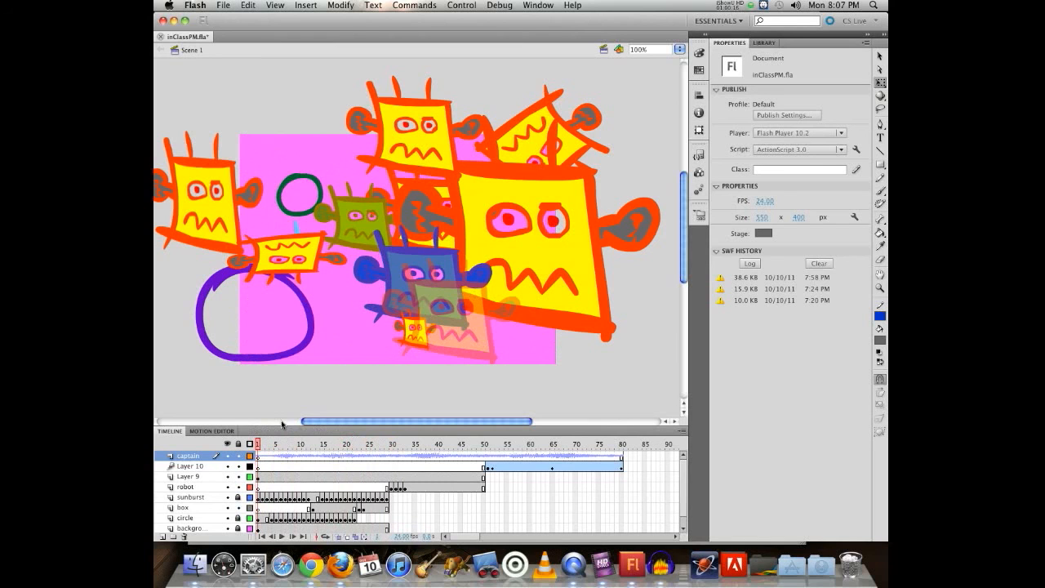
key(super+Return)
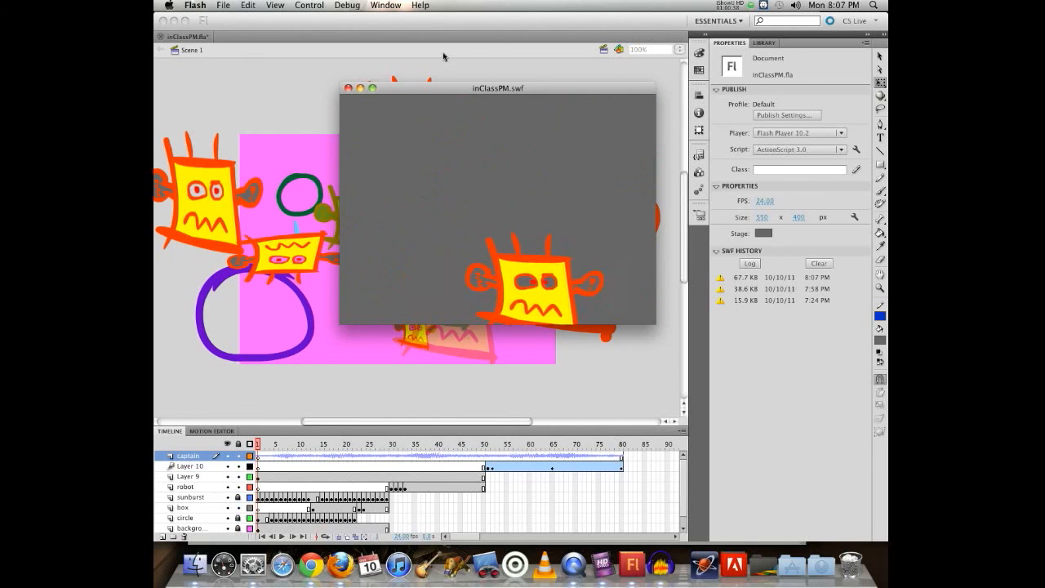
click(348, 88)
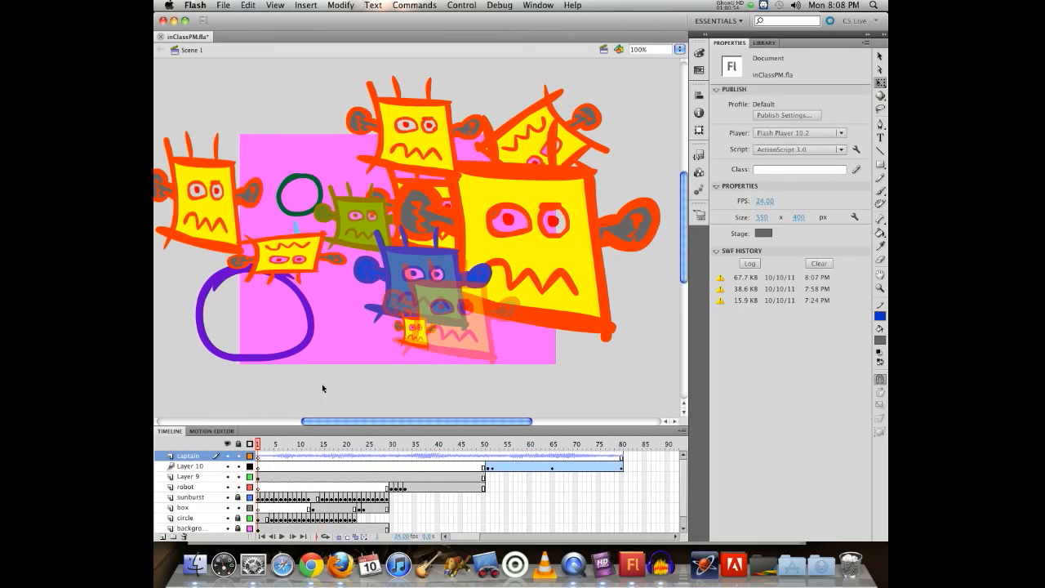
Step: Check the captain sound's sync setting, return the playhead to frame 1 and save the document
click(267, 459)
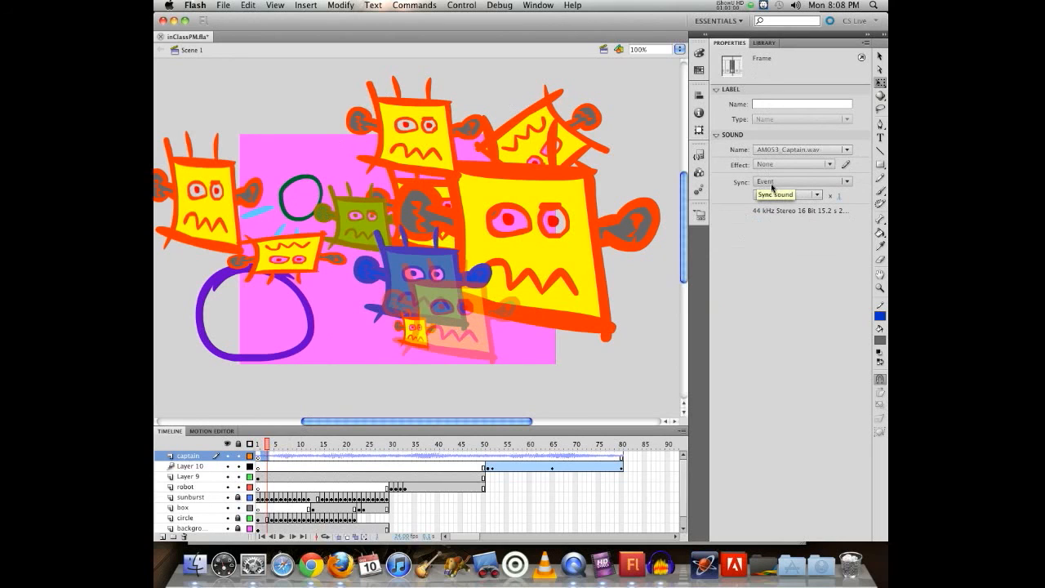
click(260, 457)
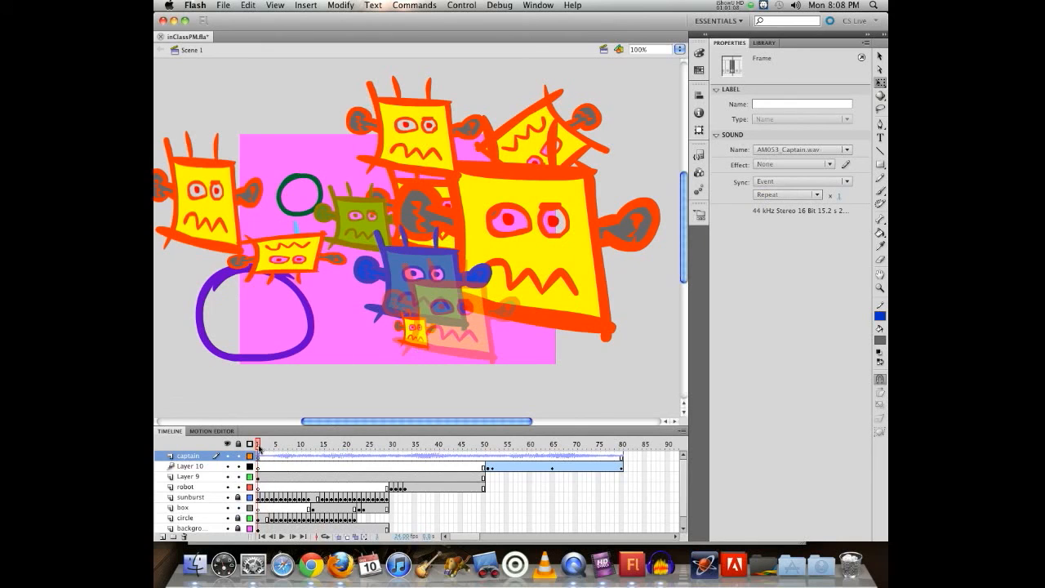
drag(260, 448, 215, 425)
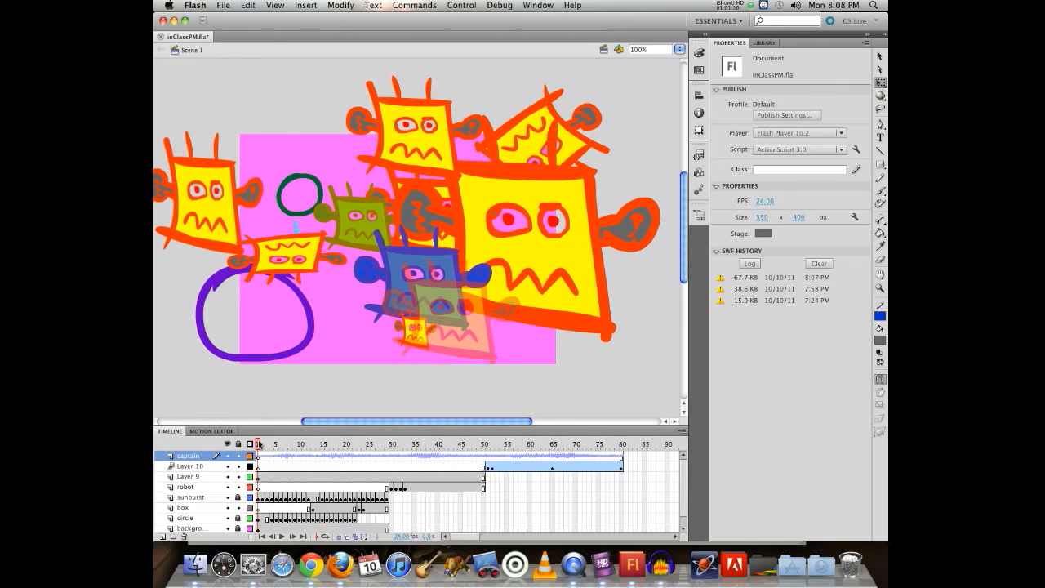
drag(258, 444, 236, 424)
key(super+s)
Step: Select frame 20 of the captain layer and change the sync mode of its AM053_Captain.wav sound
click(346, 458)
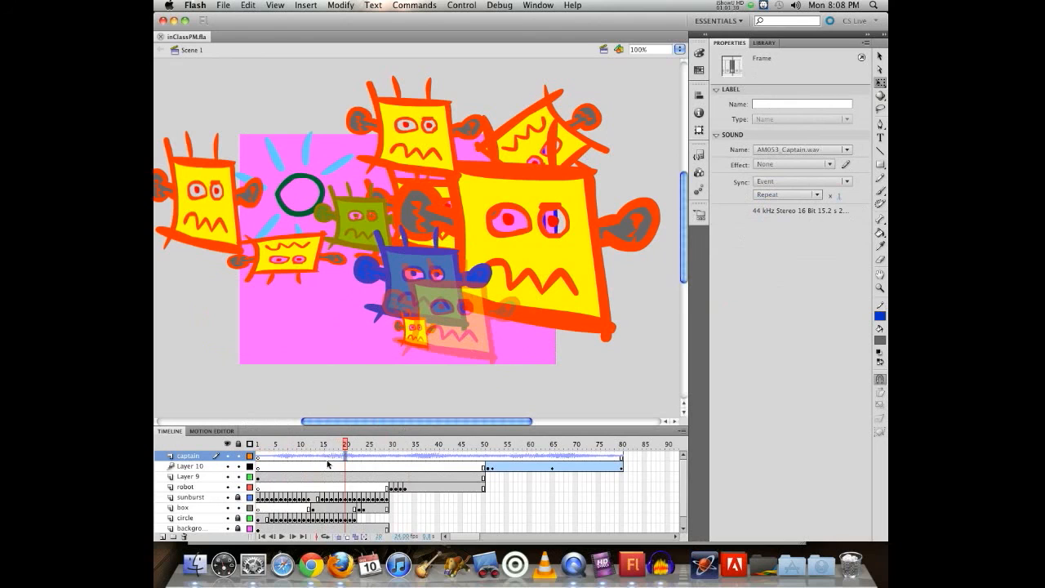
click(764, 186)
click(742, 256)
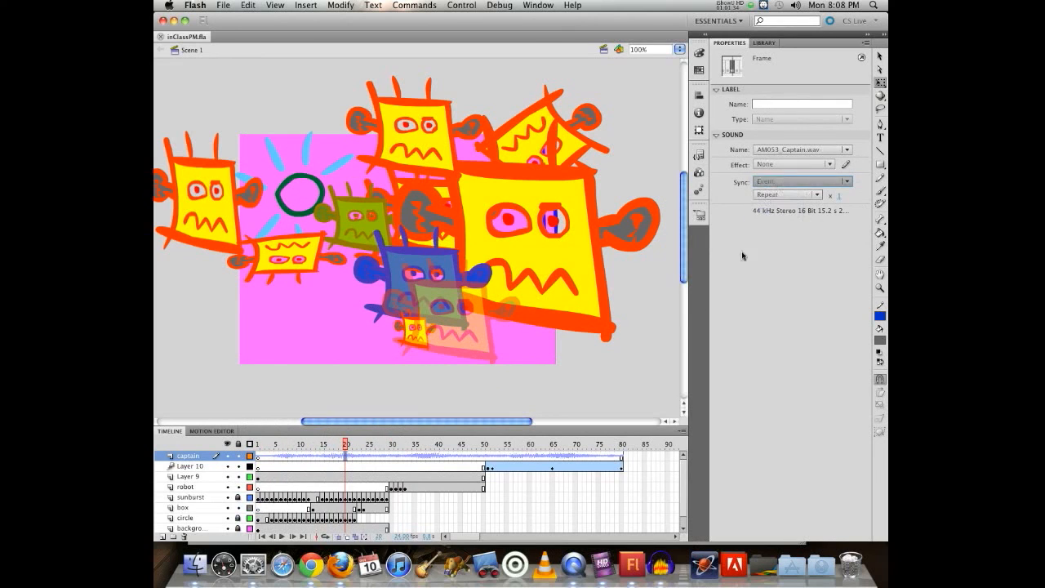
Step: Scrub the playhead from frame 20 back to frame 6 and on to frame 80, and test the movie again
click(346, 443)
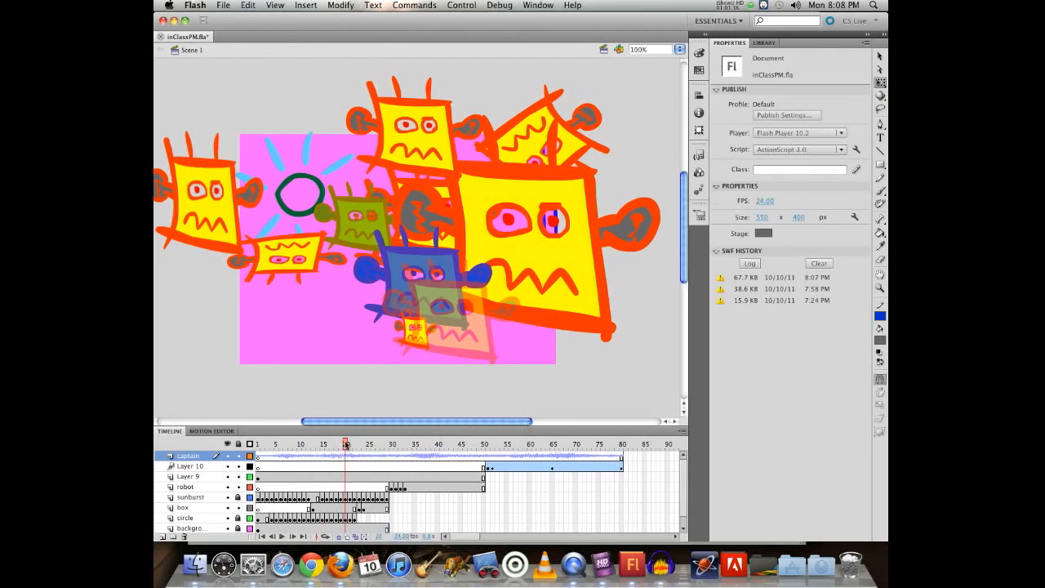
drag(346, 444, 279, 433)
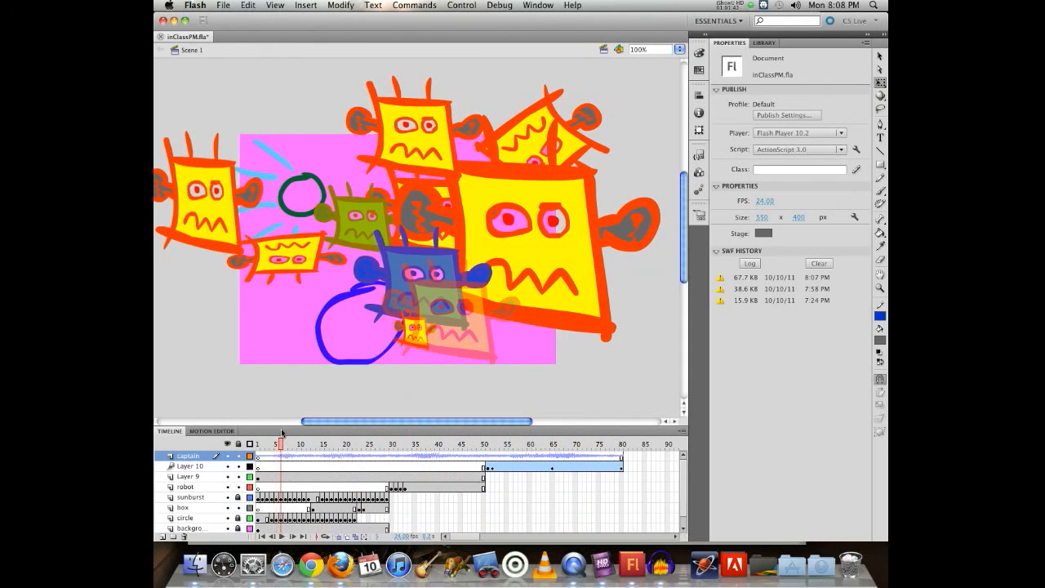
drag(282, 434, 643, 376)
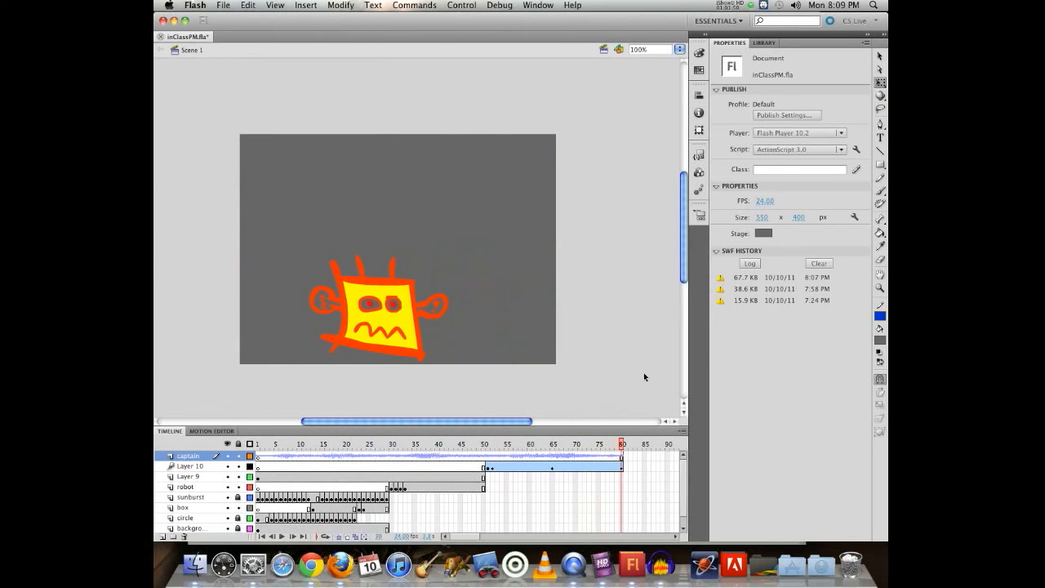
key(super+Return)
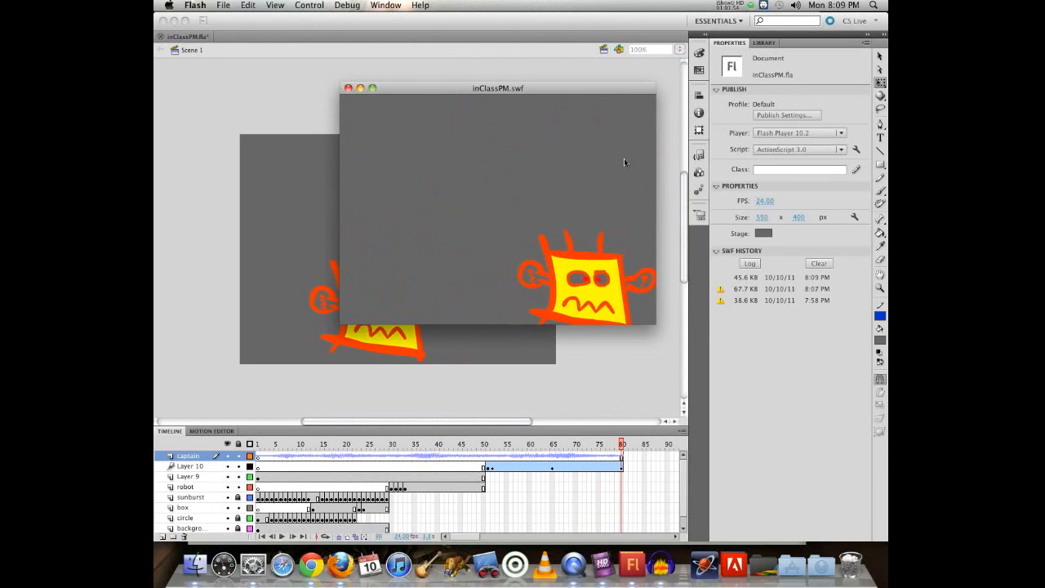
click(348, 88)
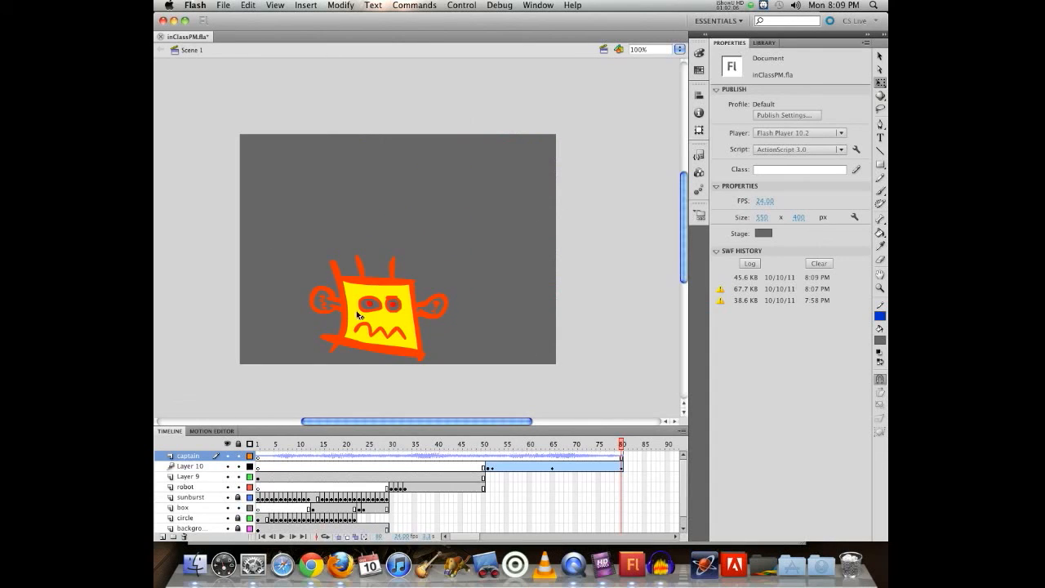
Step: Set the published audio stream to MP3 at 160 kbps with stereo-to-mono conversion turned off, and apply the publish settings
click(224, 6)
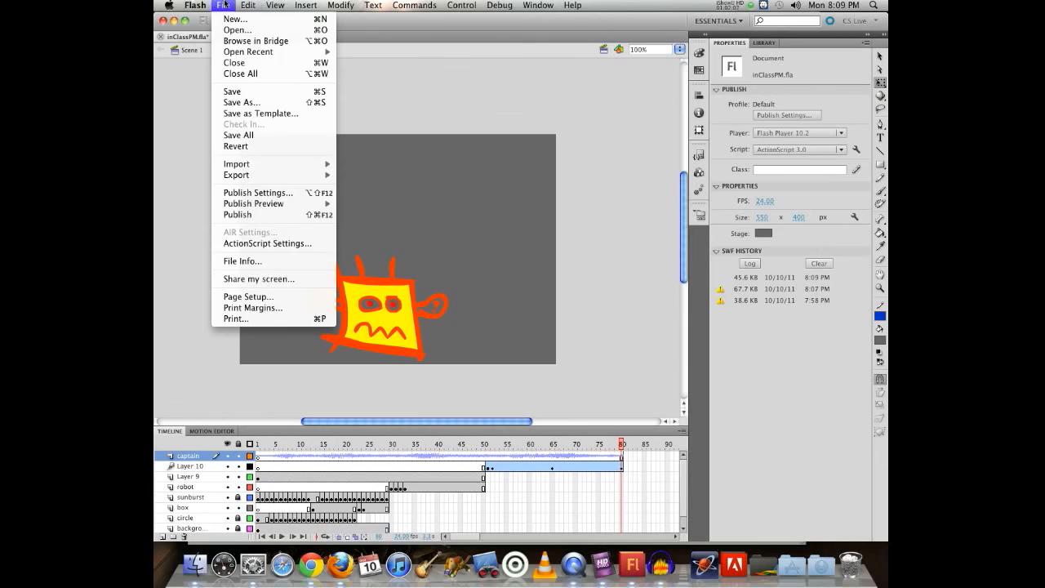
click(258, 193)
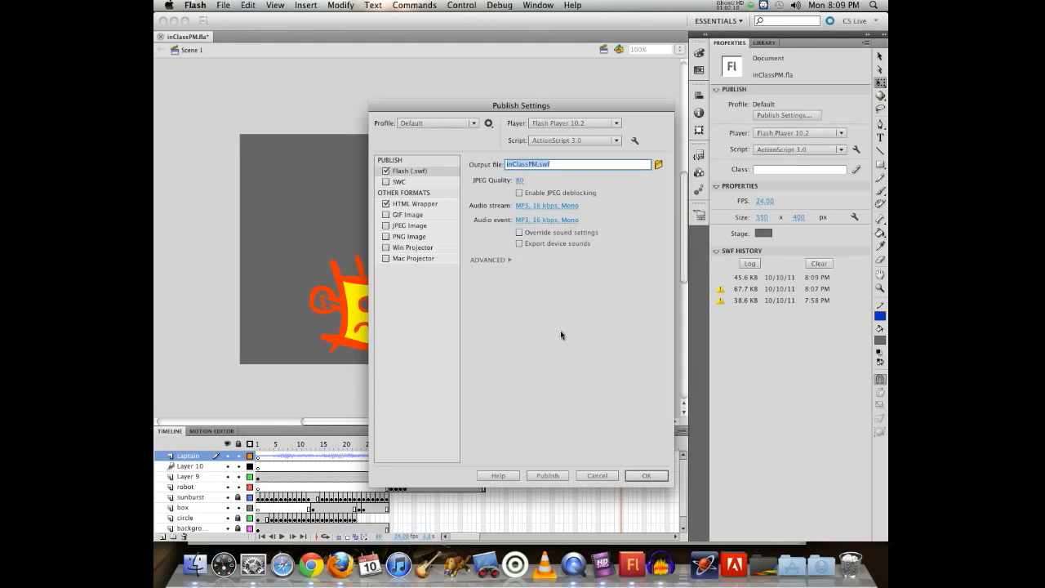
click(519, 207)
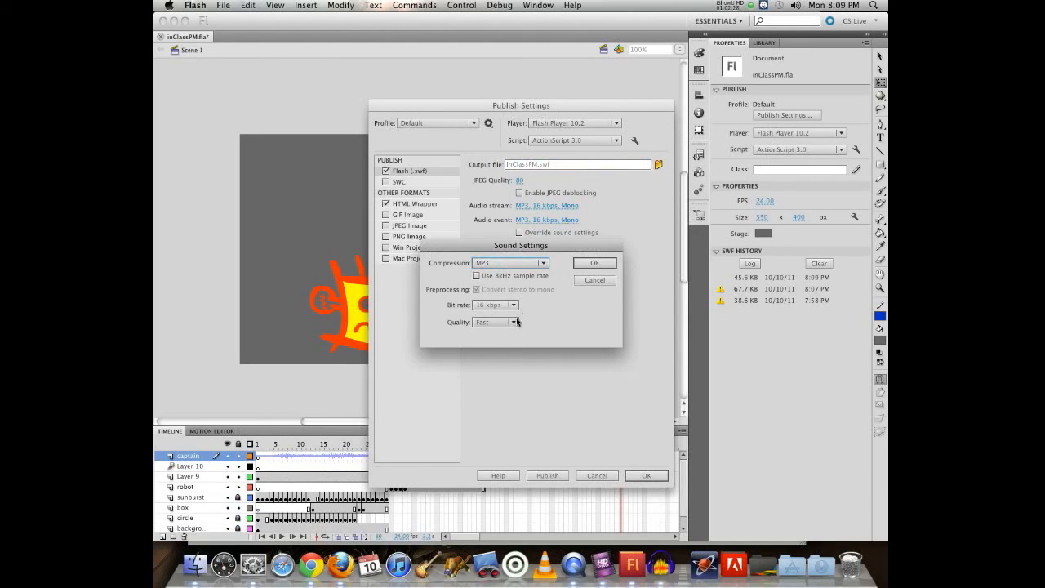
click(482, 308)
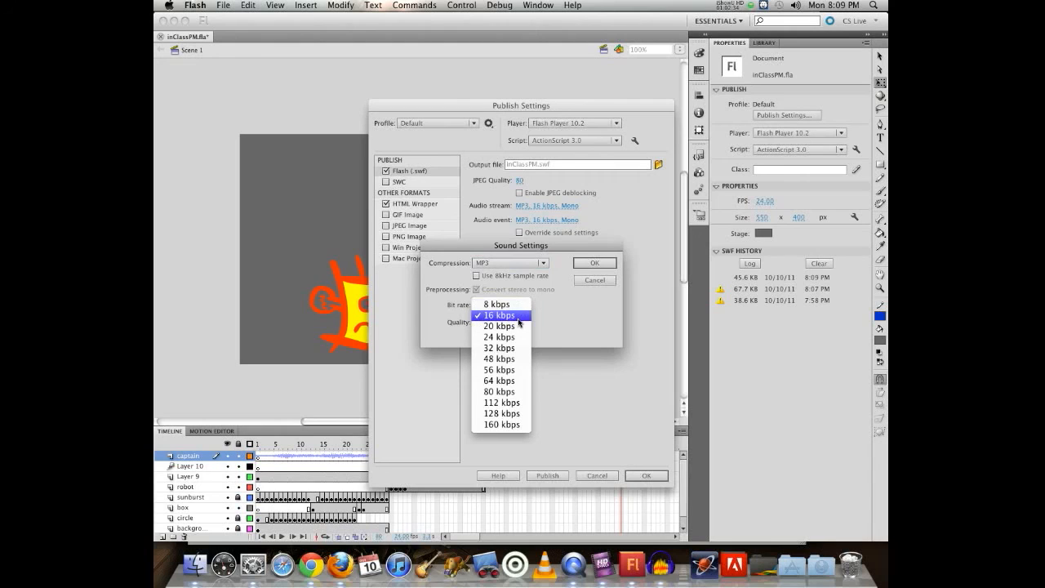
click(512, 424)
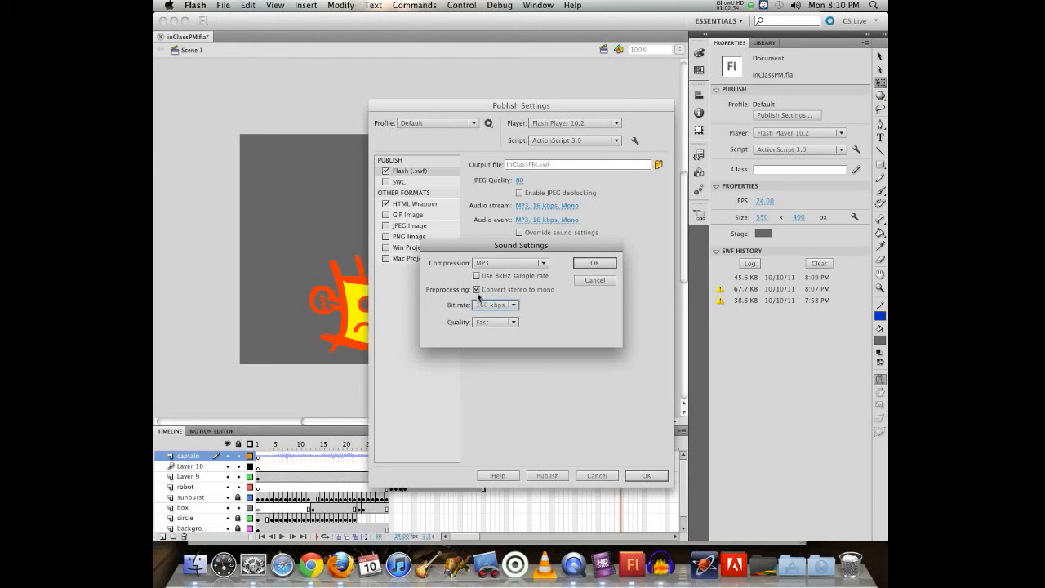
click(476, 290)
click(593, 264)
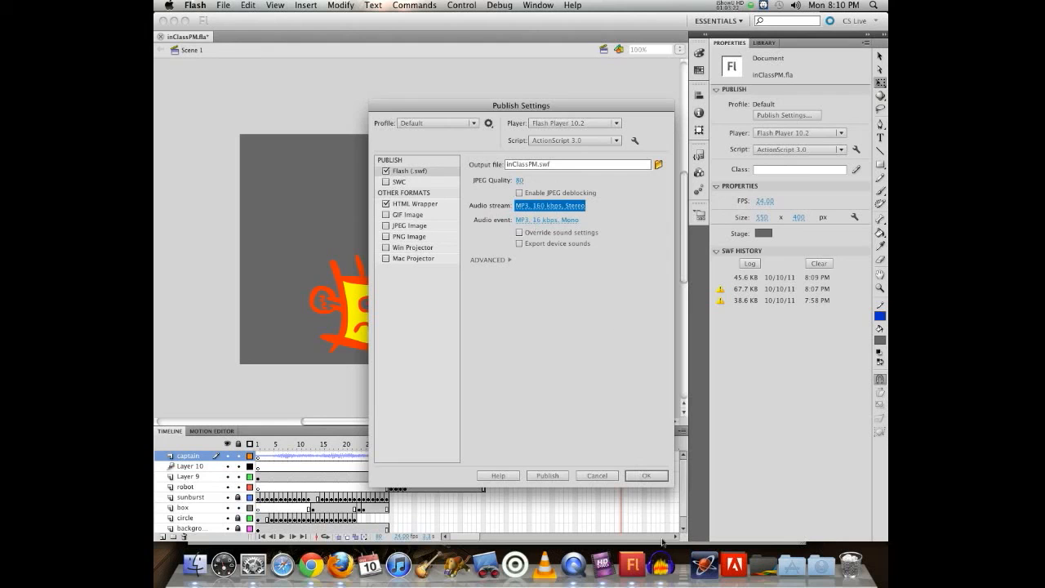
click(645, 475)
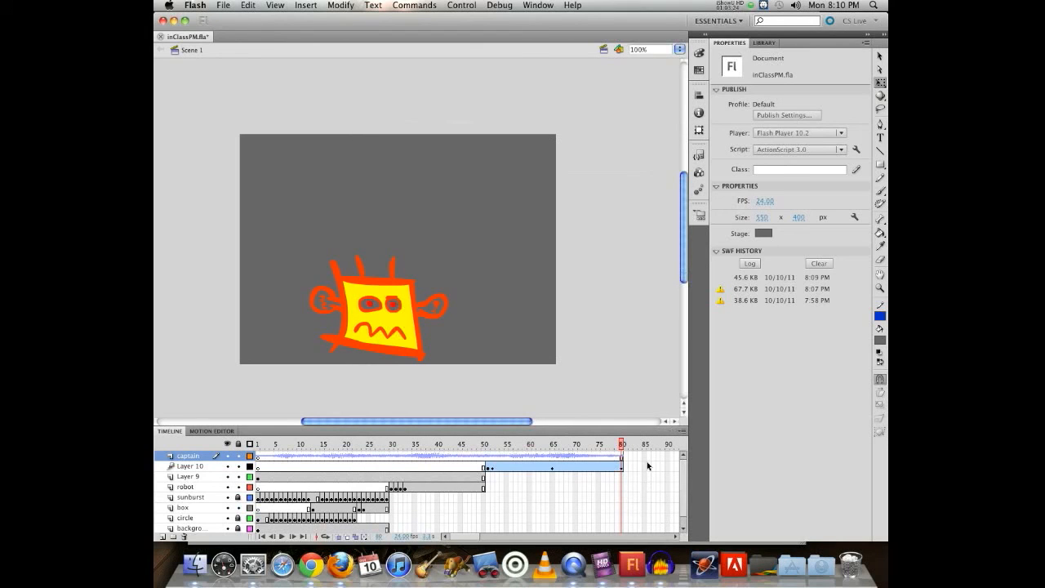
Step: Test the movie with the higher audio quality, and dismiss the browser's inactive-session alert before returning to Flash
key(super+Return)
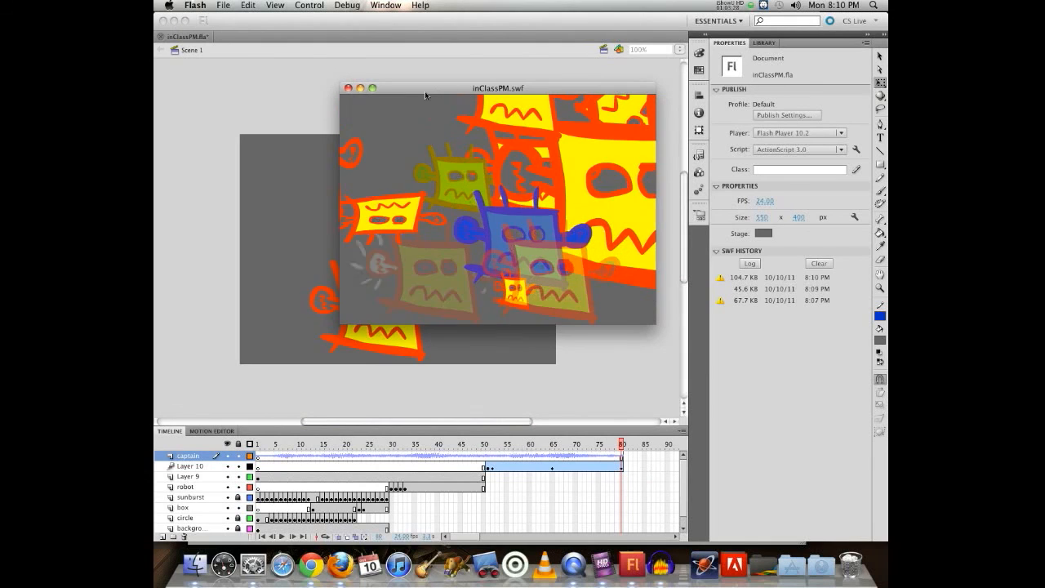
click(348, 88)
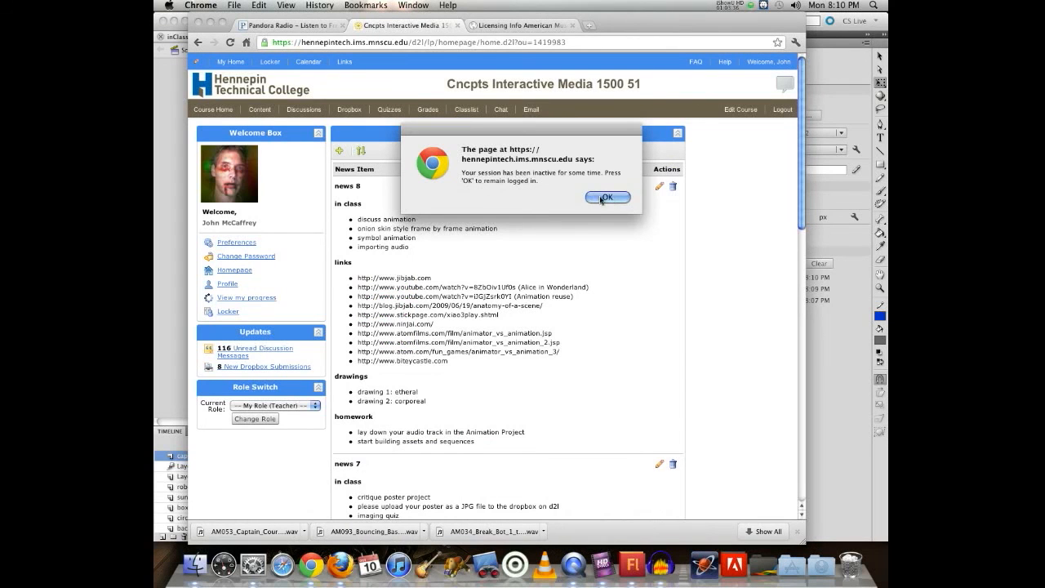
click(605, 197)
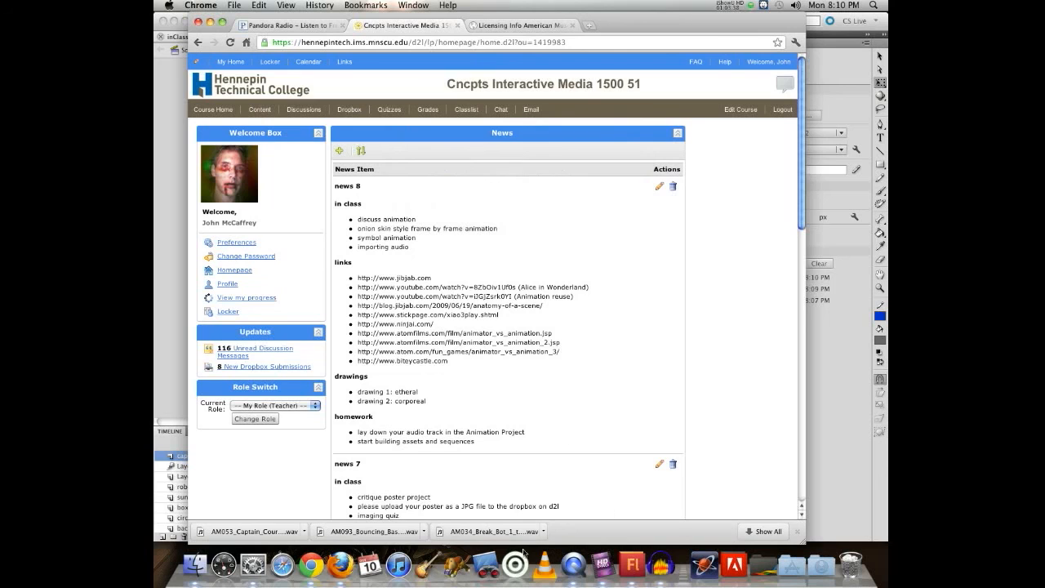
click(631, 563)
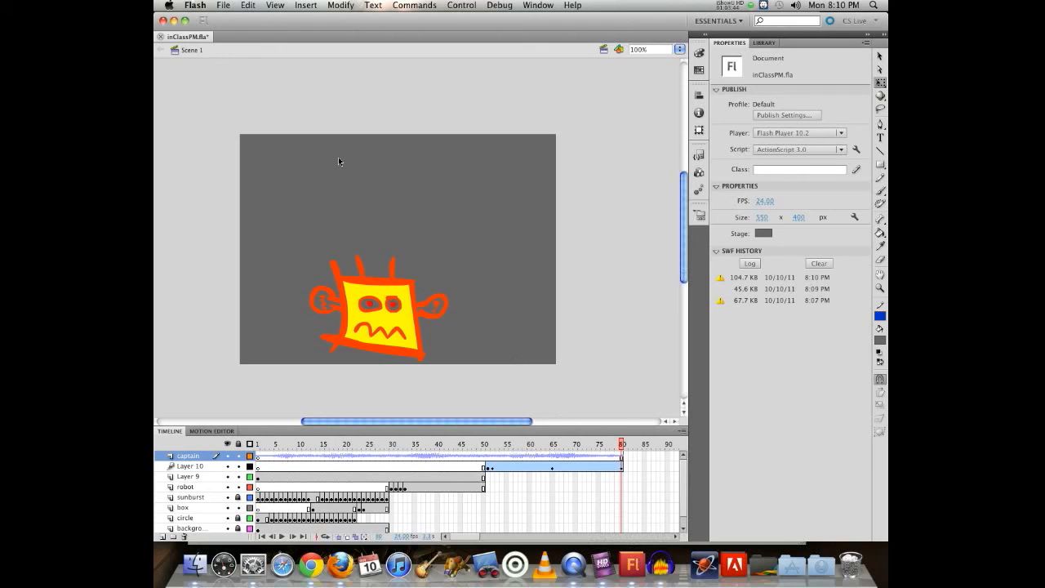
click(223, 5)
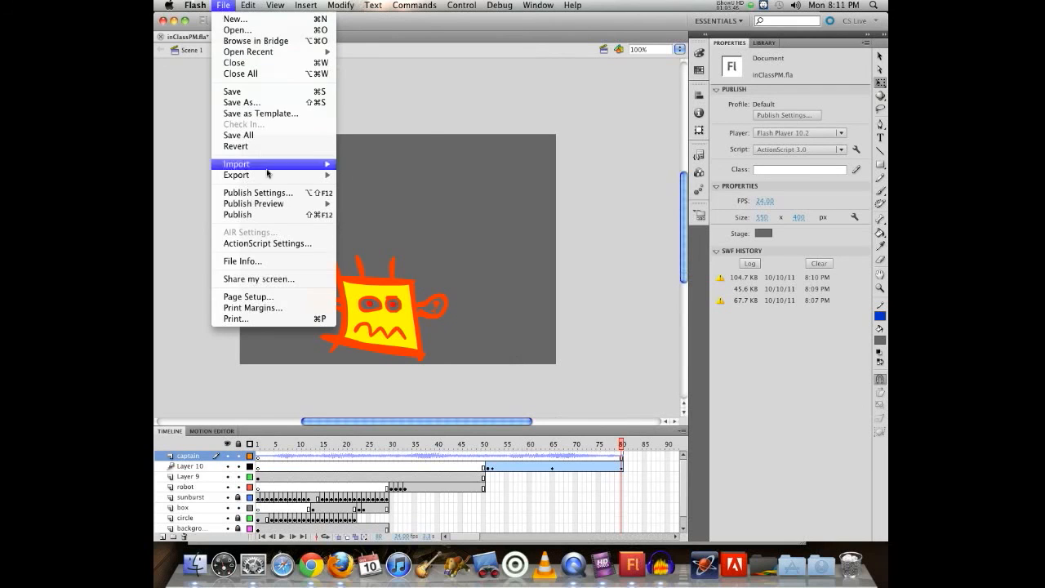
mouse_move(276, 171)
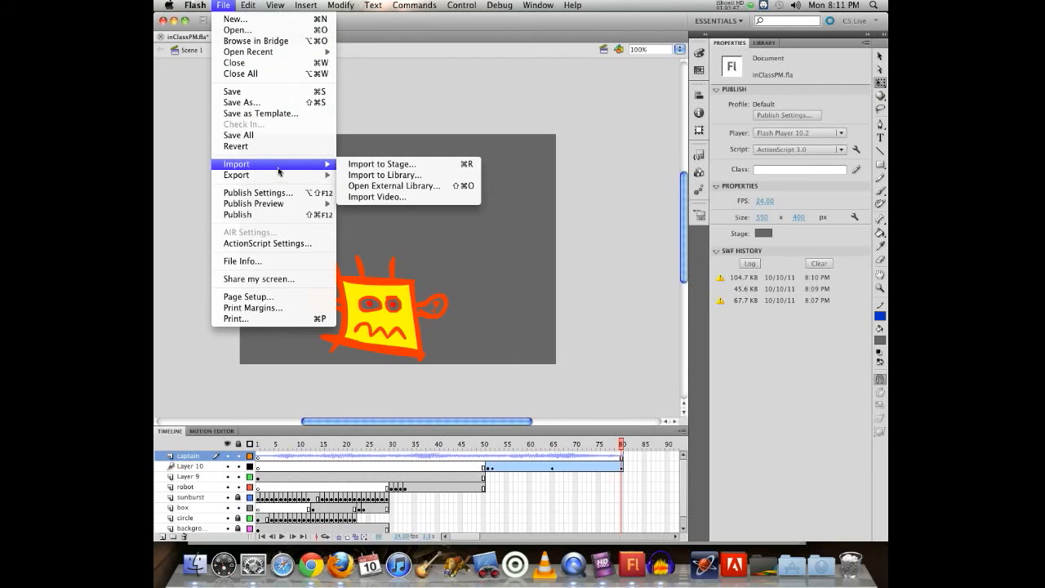
click(505, 144)
Step: Remove the AM053_Captain.wav sound from frame 1 of the captain layer by setting the frame's sound to None
click(260, 457)
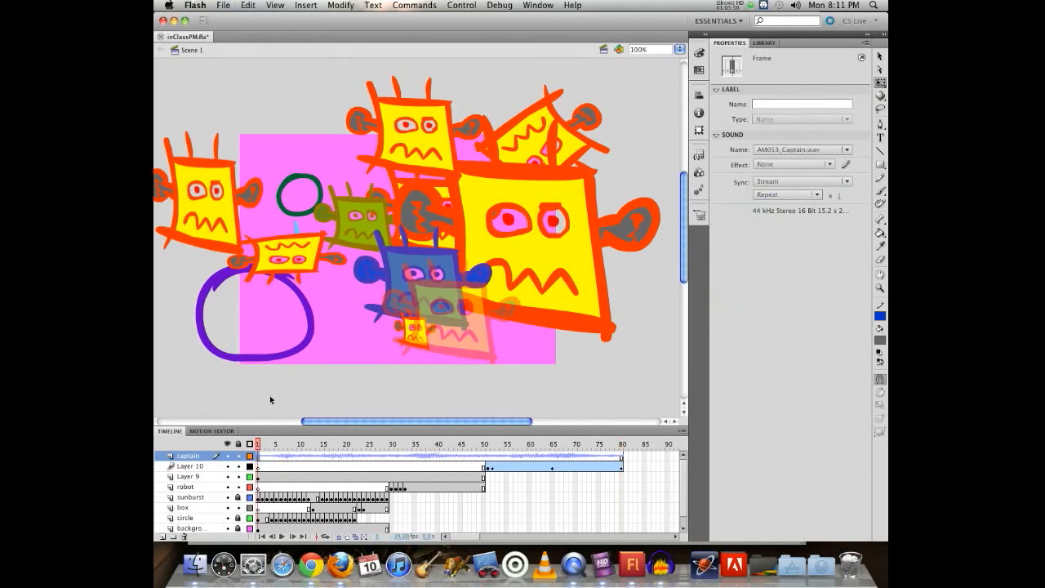
click(777, 151)
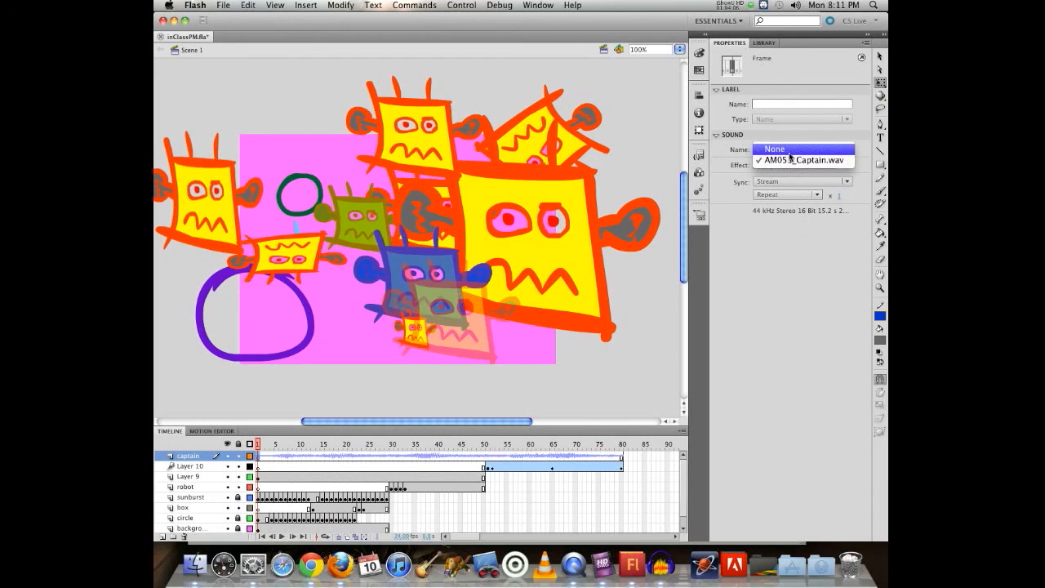
click(789, 151)
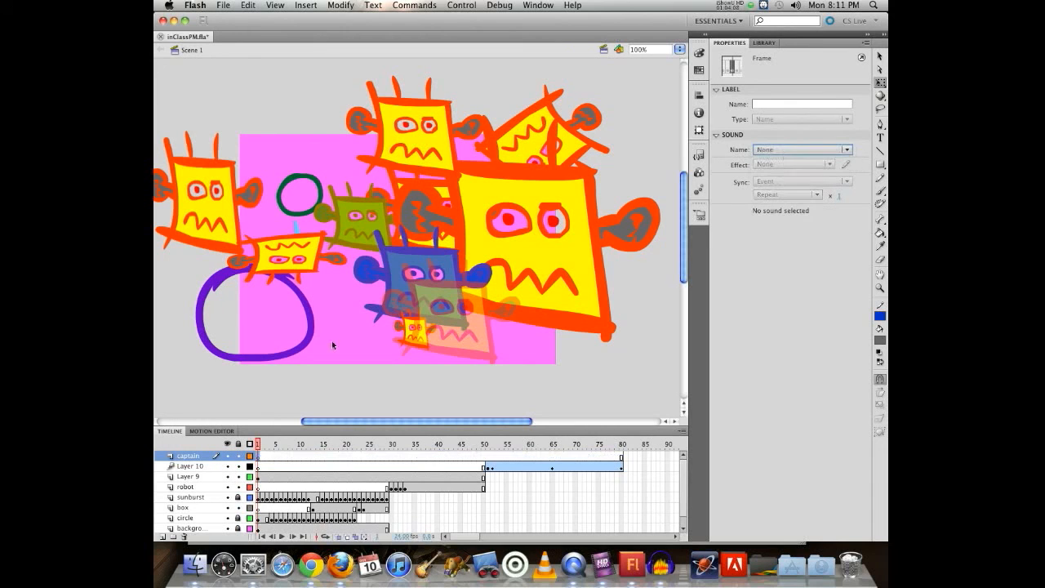